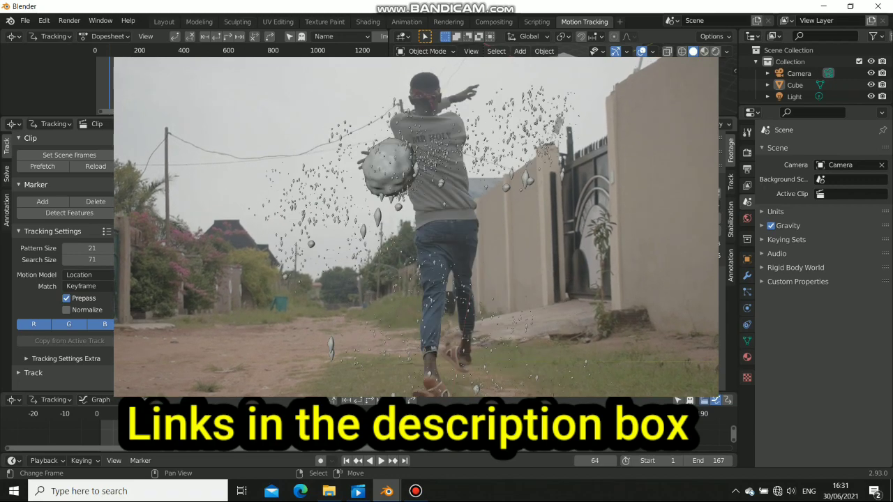
Scrub and play through the dance footage, then return to frame 1
scroll(472, 242, "up", 2)
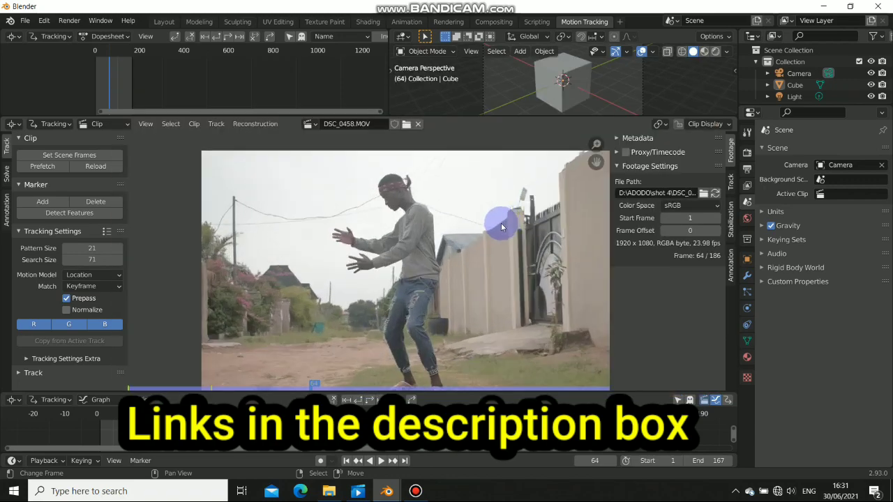
scroll(465, 235, "up", 2)
scroll(417, 242, "down", 1)
middle_click_drag(420, 260, 432, 253)
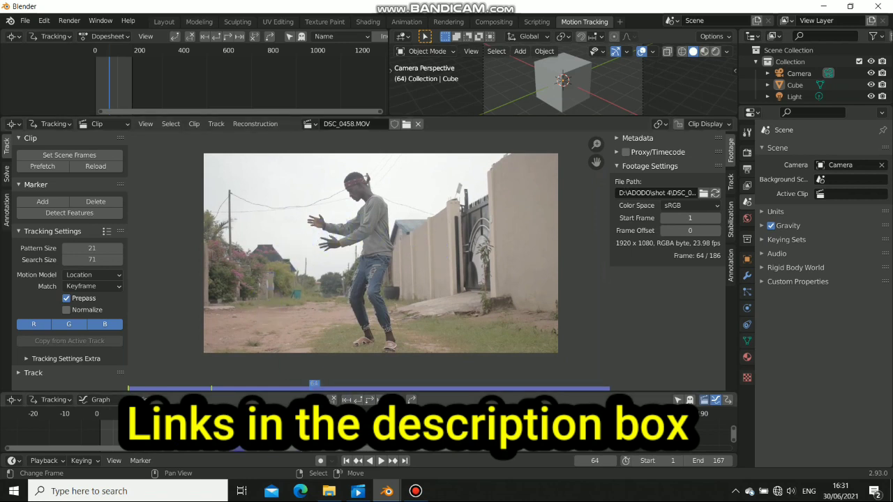
left_click_drag(299, 425, 274, 425)
left_click(345, 463)
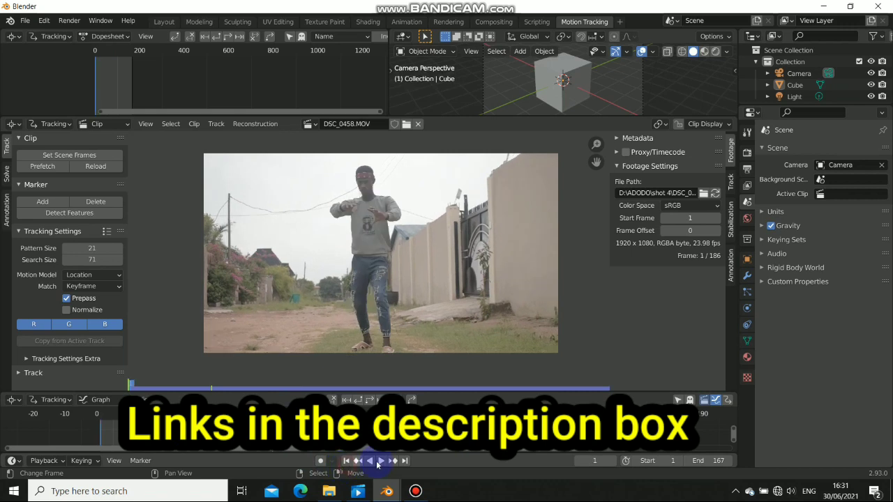
left_click(377, 462)
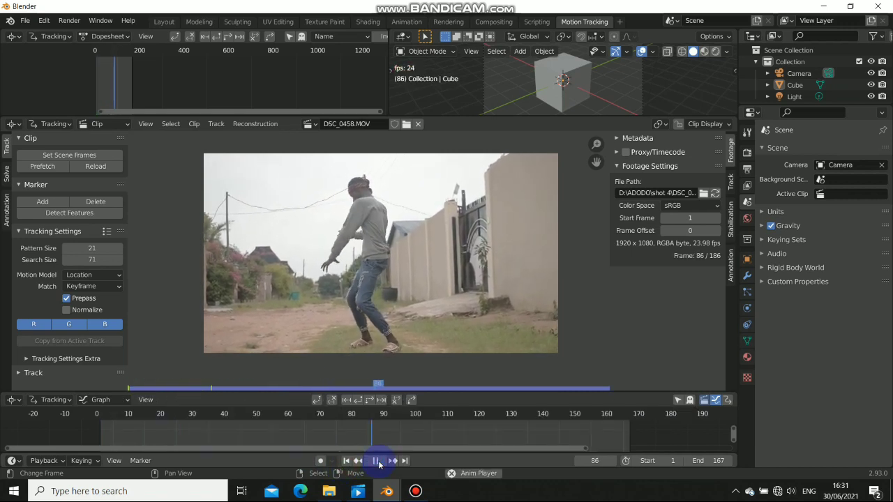
left_click(376, 461)
left_click(345, 462)
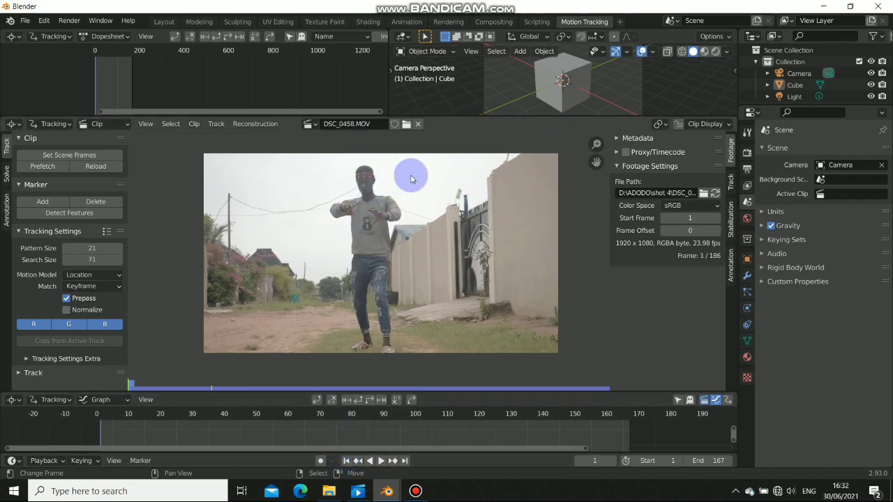
Drag the Clip/Graph border up to enlarge the tracking graph area
scroll(412, 176, "up", 2)
scroll(401, 237, "down", 3)
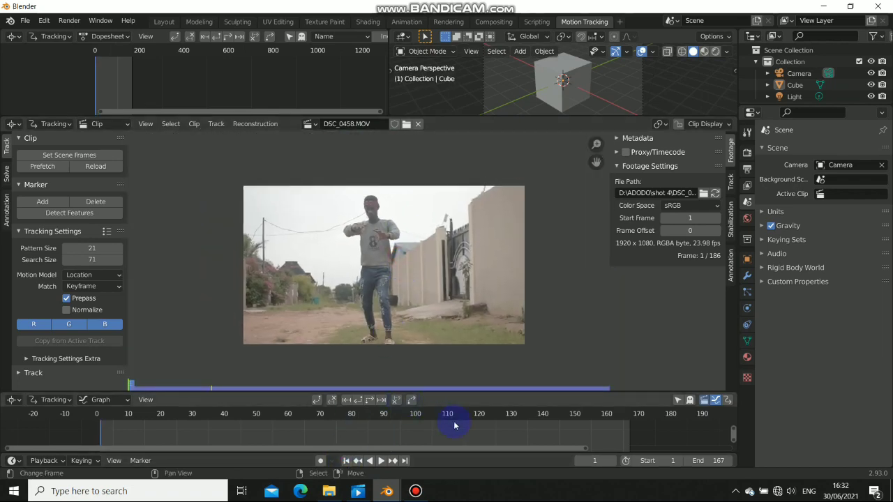
left_click_drag(459, 390, 467, 364)
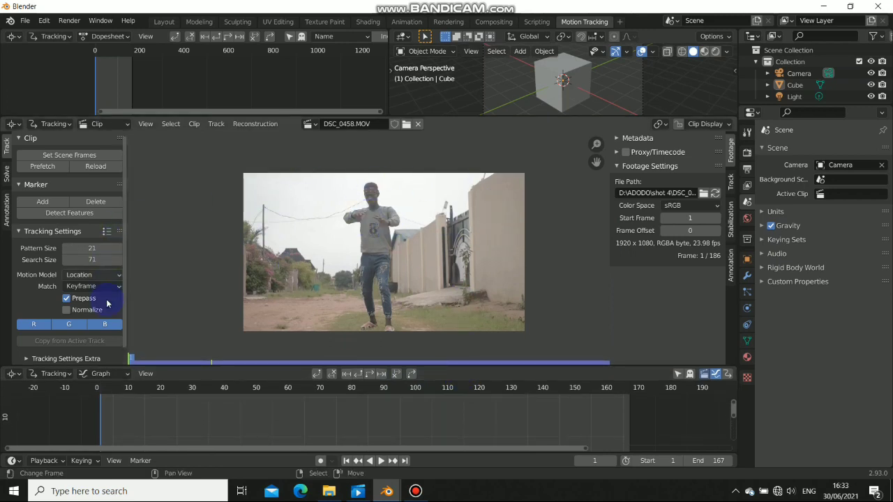
Run Detect Features with Margin 4, Distance 33 and Threshold 0.010 across the frame
left_click(64, 213)
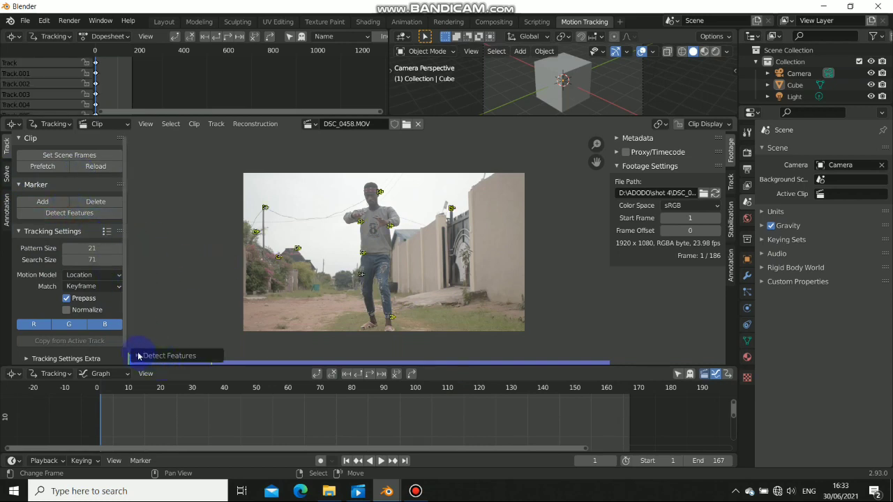
left_click(138, 356)
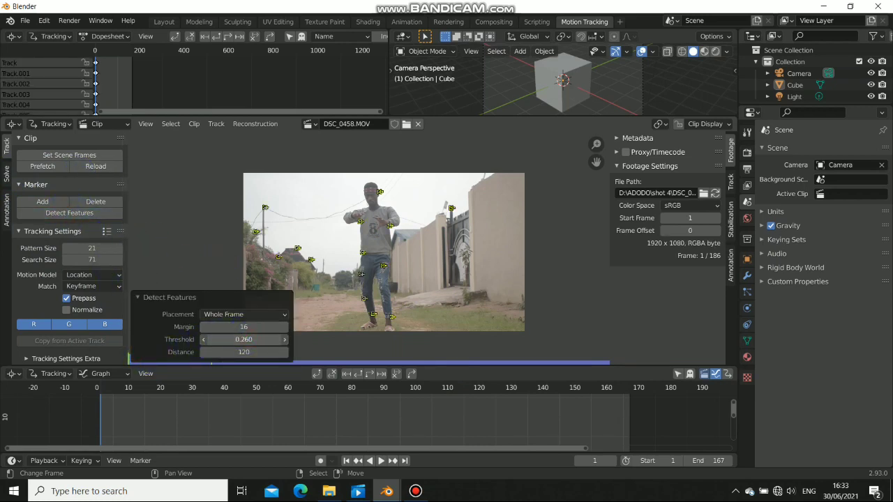
mouse_move(262, 340)
left_mouse_down()
mouse_move(250, 340)
mouse_move(253, 327)
left_mouse_up()
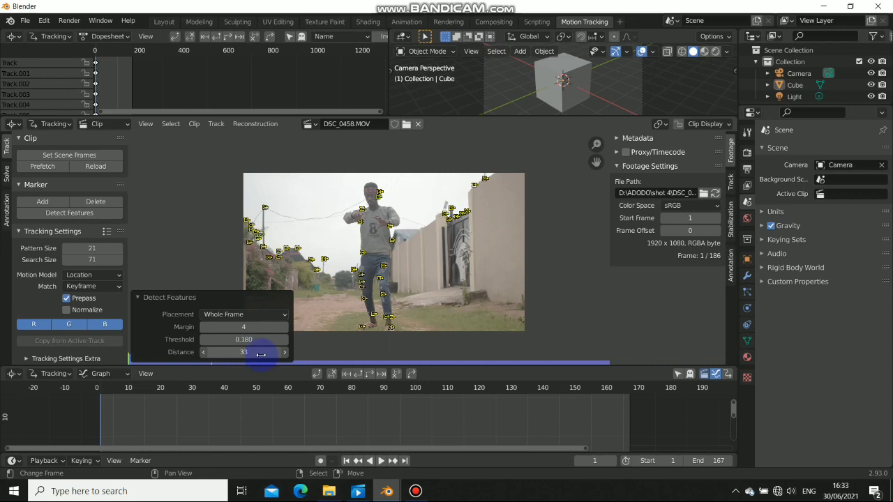
mouse_move(243, 339)
left_mouse_down()
mouse_move(226, 339)
mouse_move(248, 339)
mouse_move(237, 339)
left_mouse_up()
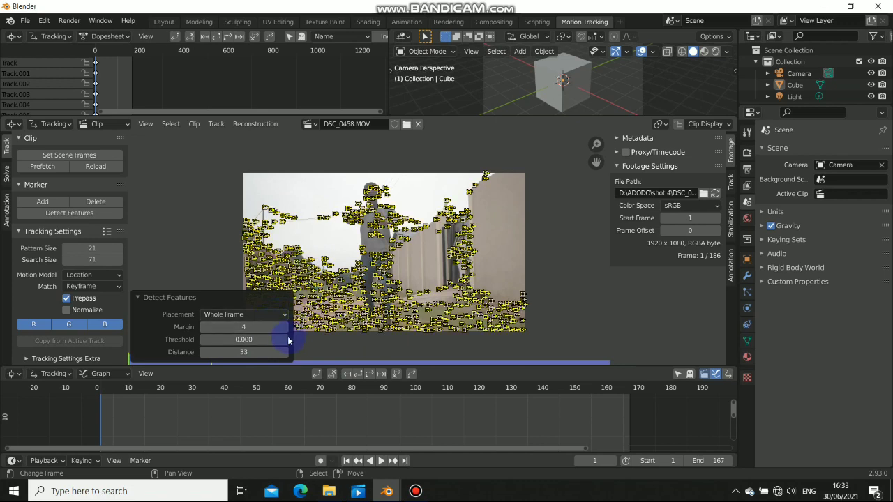
left_click(284, 340)
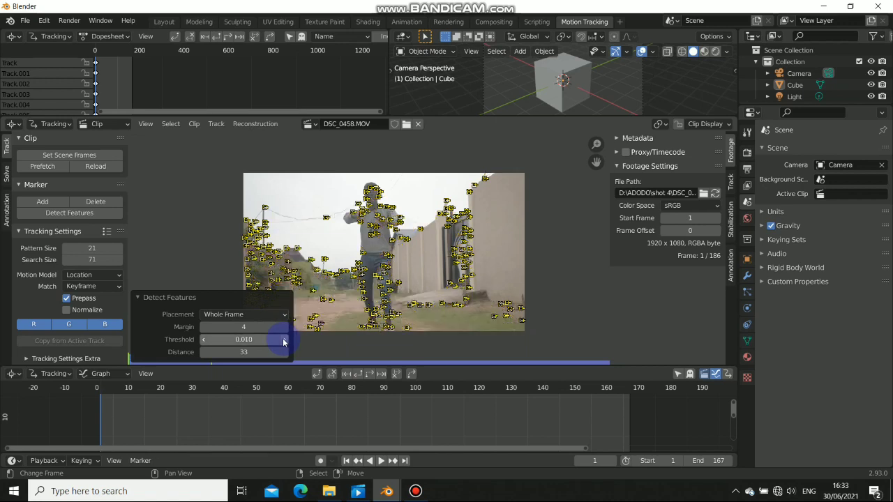
left_click(330, 273)
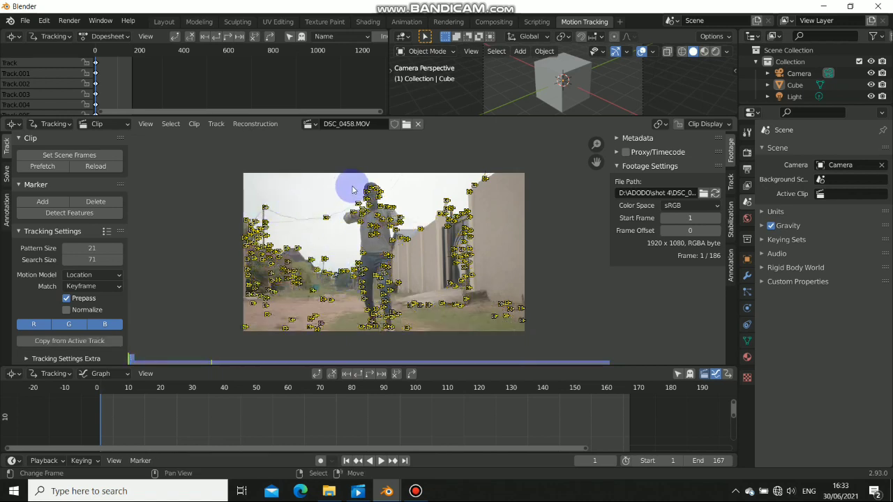
Circle-select the tracking markers on the dancer's legs and torso
key("c")
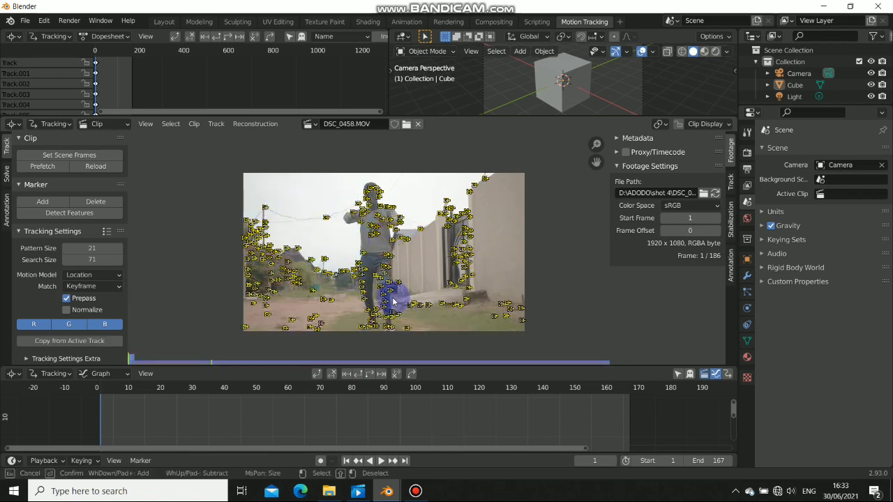
right_click(389, 300)
key("alt+a")
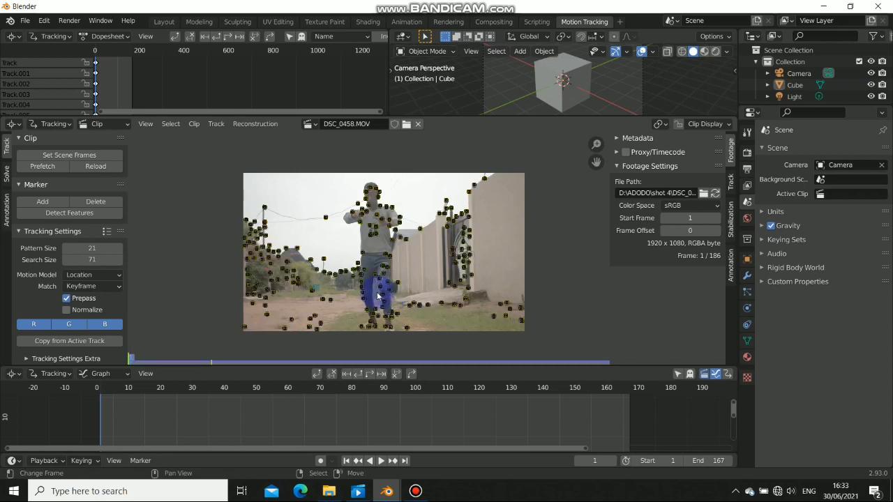
key("c")
mouse_move(361, 252)
left_mouse_down()
mouse_move(379, 335)
mouse_move(366, 281)
left_mouse_up()
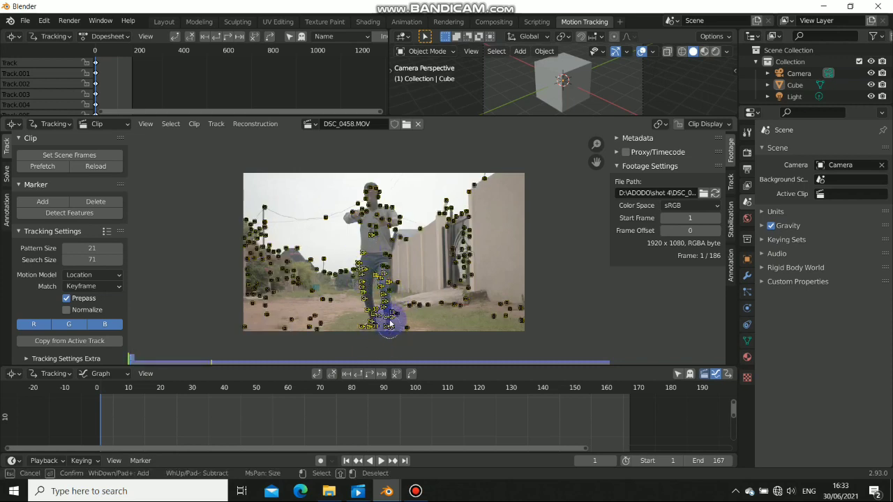
mouse_move(390, 322)
left_mouse_down()
mouse_move(392, 277)
mouse_move(369, 194)
mouse_move(363, 220)
left_mouse_up()
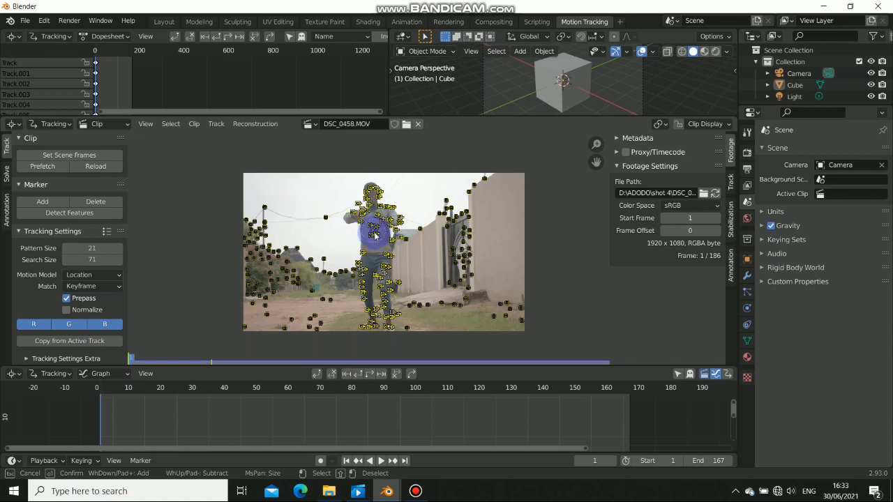
right_click(377, 237)
Delete the dancer's tracks, then track all remaining markers forward through the clip
key("x")
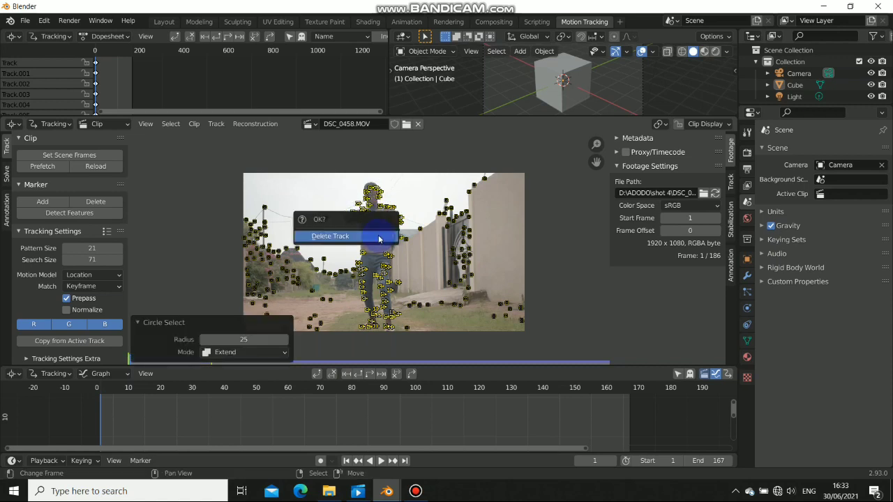
left_click(379, 236)
key("a")
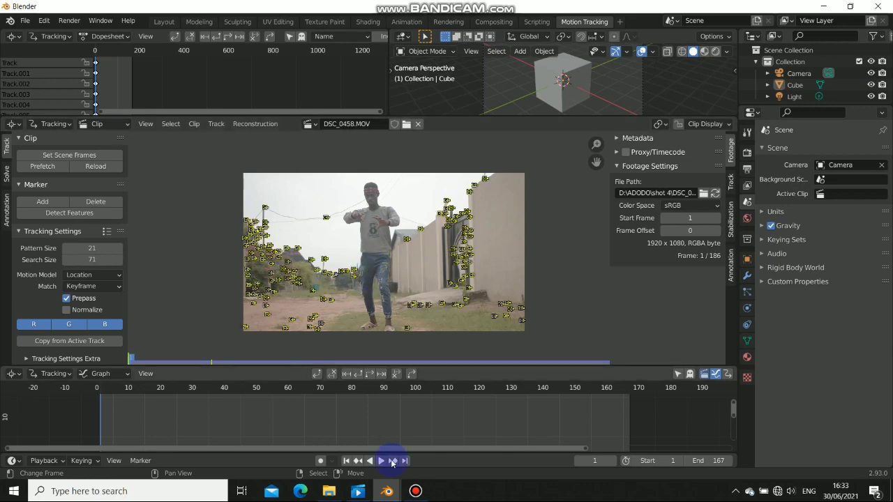
left_click(372, 374)
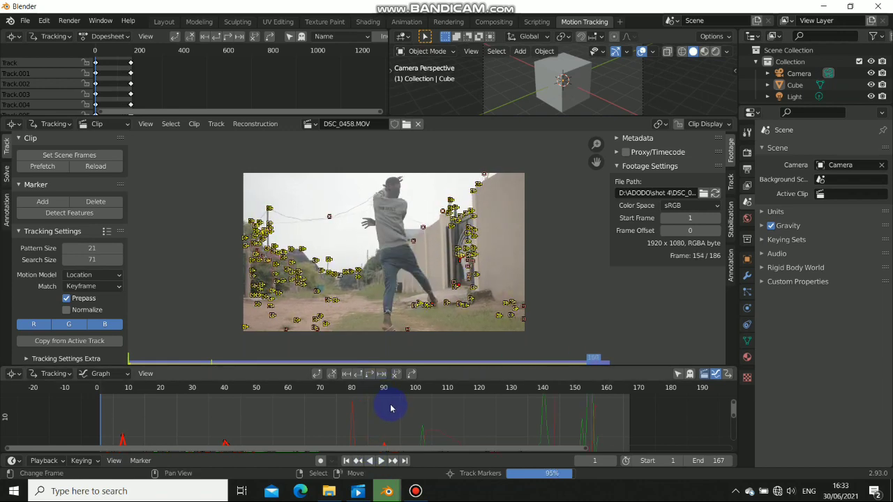
Frame the motion curves in the Graph editor and delete the first spiking track
middle_click_drag(388, 421, 400, 449)
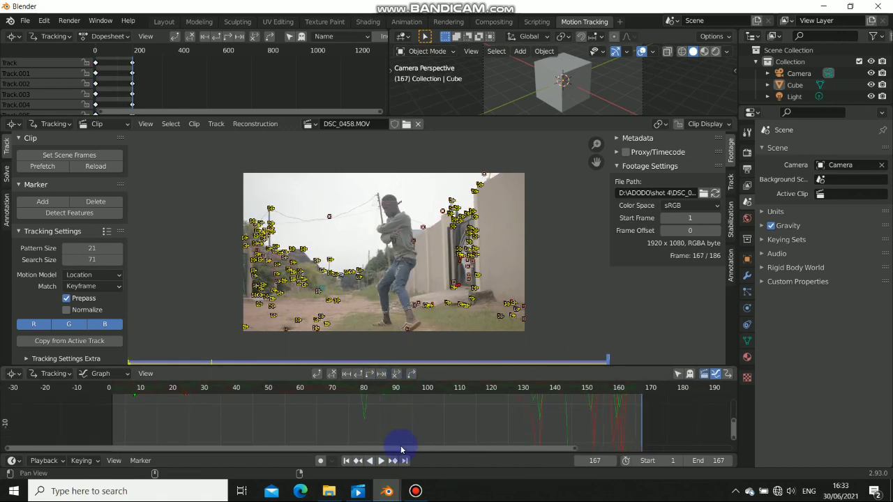
middle_click_drag(420, 413, 426, 442)
middle_click_drag(521, 411, 516, 442)
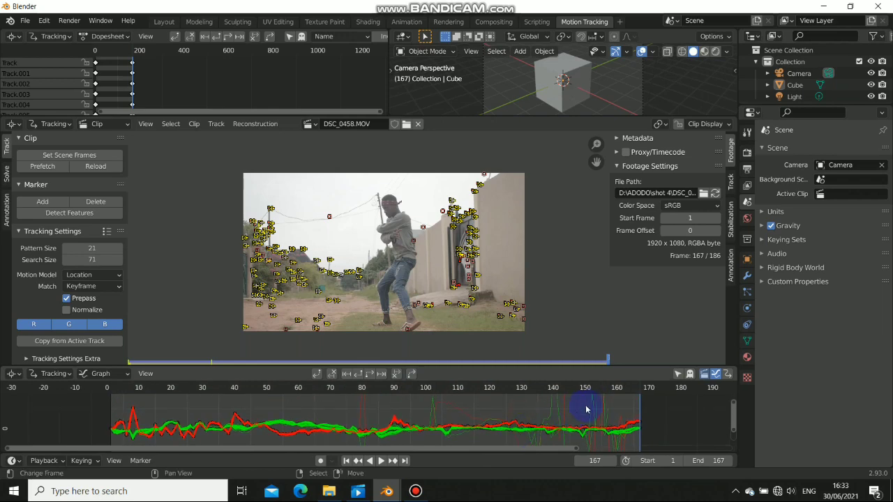
right_click(593, 402)
key("x")
left_click(596, 404)
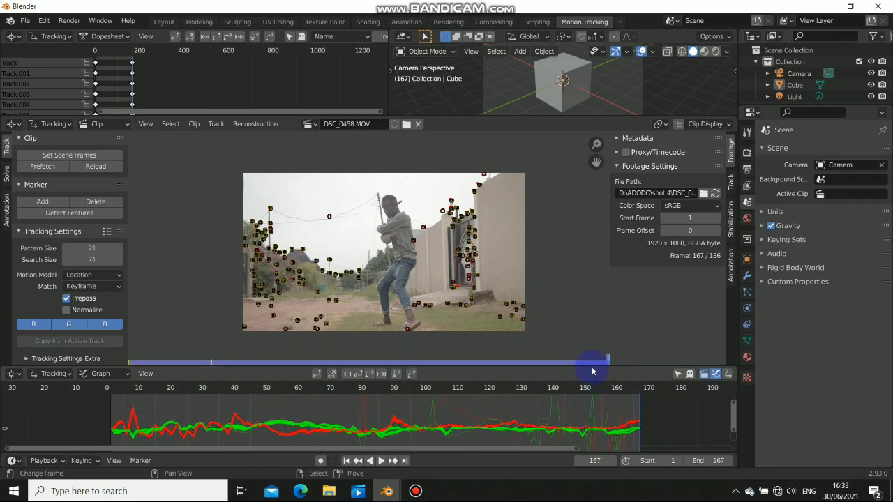
left_click_drag(592, 370, 590, 298)
key("x")
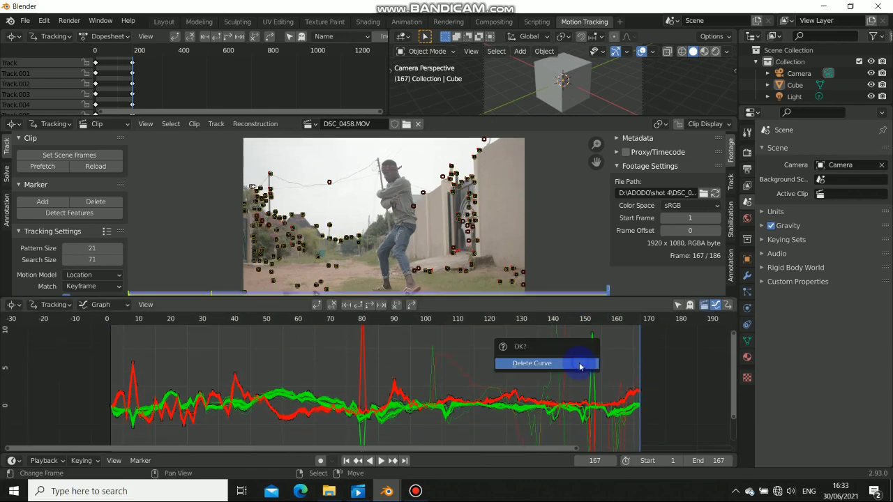
left_click(580, 363)
Delete several more spiking curves near frame 142 in the graph
left_click(560, 370)
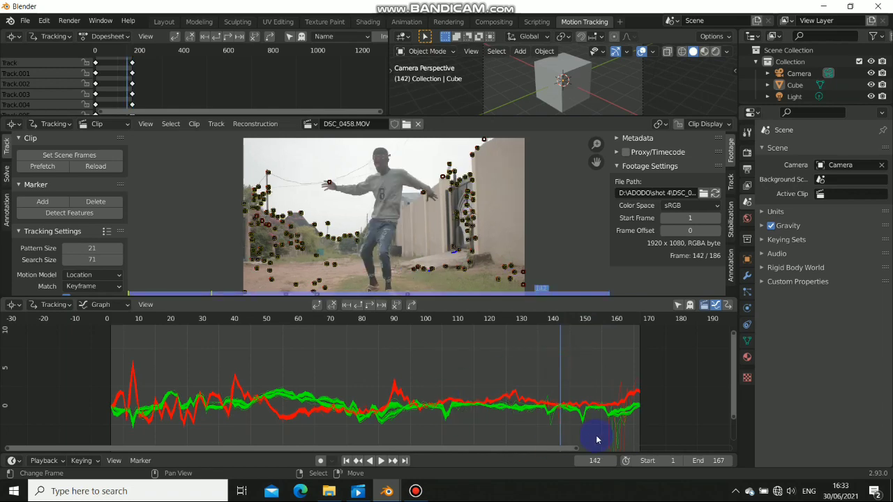
middle_click_drag(605, 438, 595, 405)
right_click(606, 413)
key("x")
left_click(607, 412)
right_click(605, 417)
key("x")
left_click(606, 417)
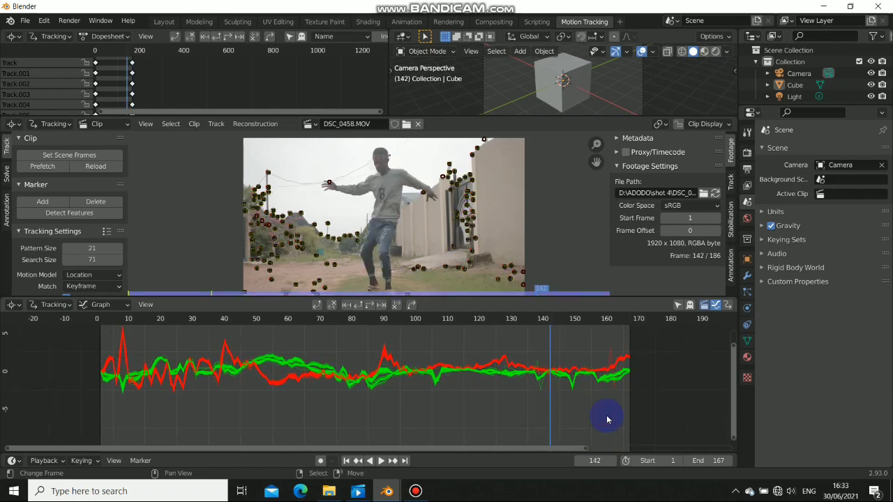
right_click(541, 401)
key("x")
left_click(544, 398)
middle_click_drag(528, 391, 548, 401)
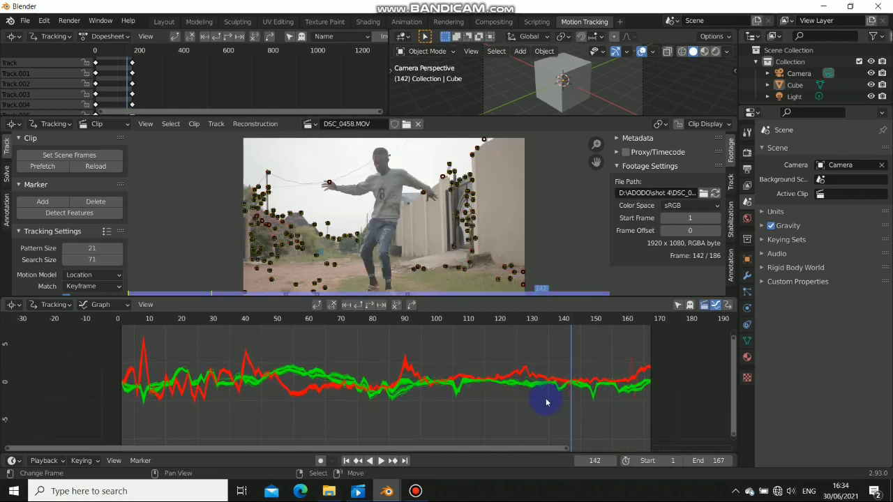
right_click(546, 401)
key("x")
left_click(542, 396)
Scrub the graph for remaining spikes and delete those erratic tracks
middle_click_drag(328, 391, 382, 402)
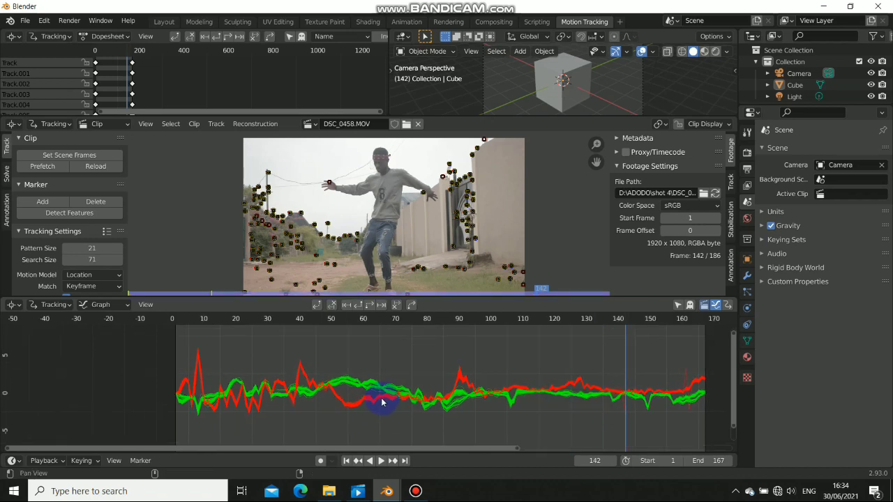
right_click(375, 397)
key("x")
left_click(370, 396)
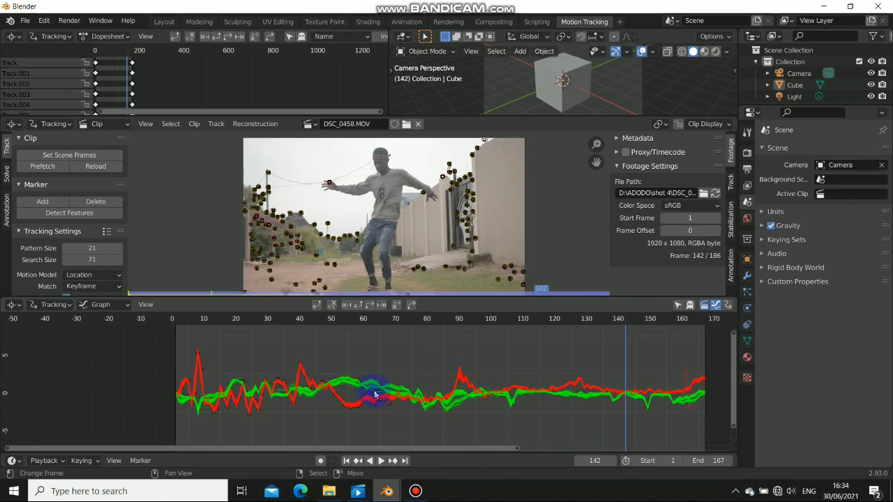
key("x")
left_click(374, 395)
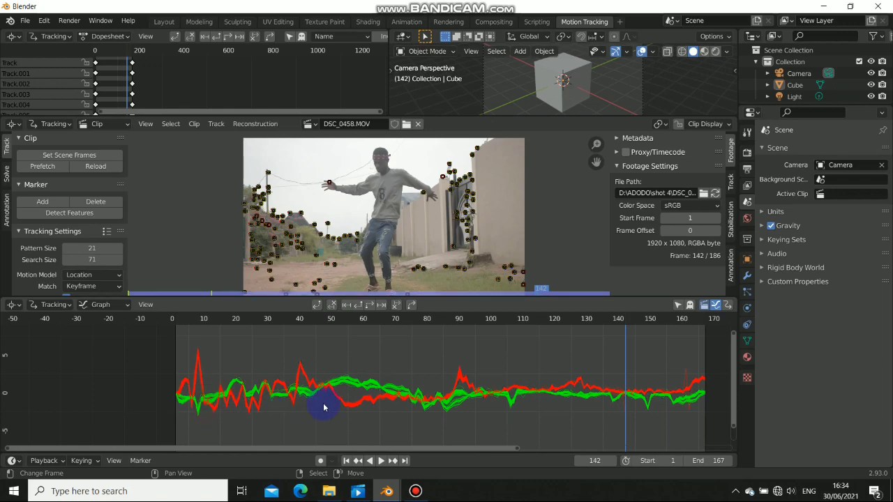
middle_click_drag(405, 392, 402, 402)
left_click_drag(485, 401, 646, 380)
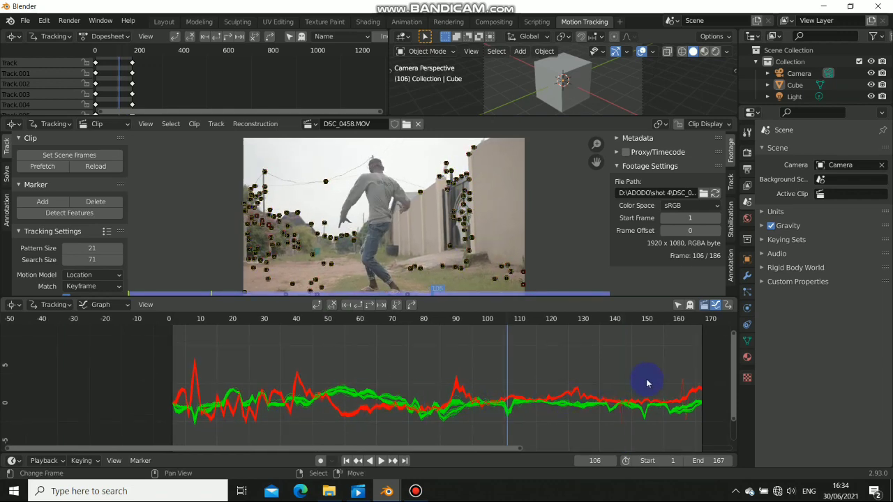
key("x")
left_click(674, 382)
left_click_drag(526, 408, 429, 403)
scroll(520, 380, "up", 4)
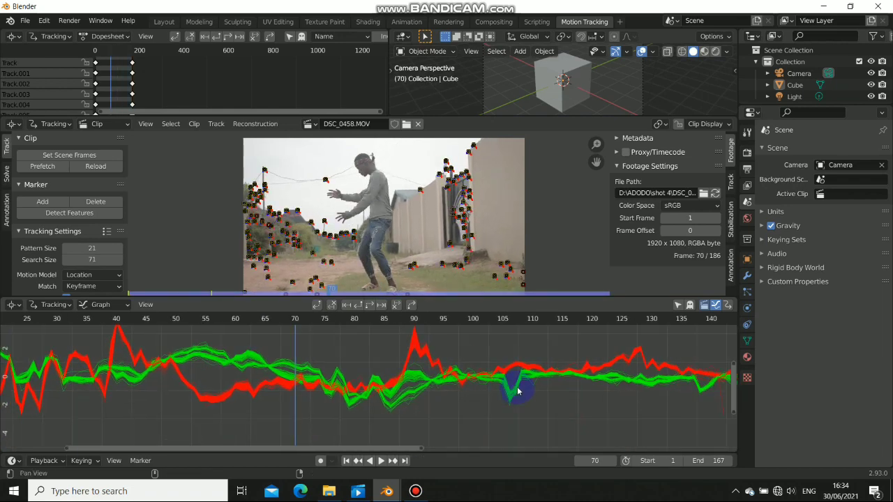
key("x")
left_click(538, 389)
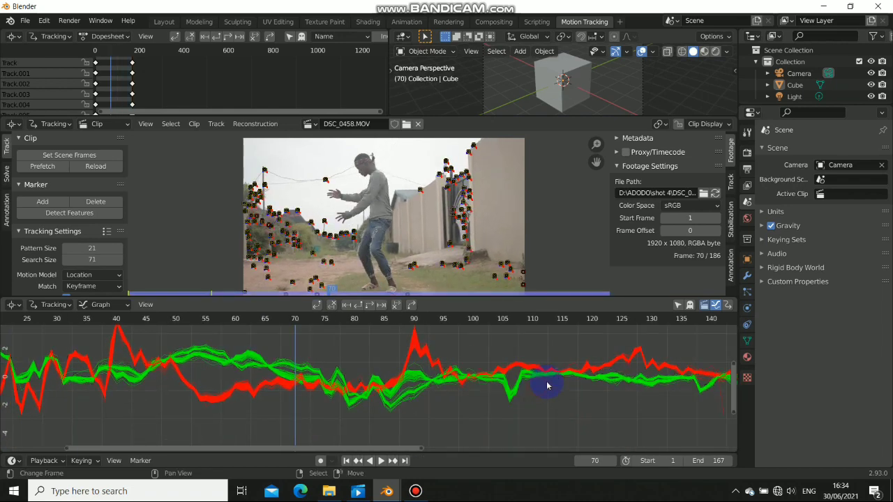
Fit all remaining curves in view, then drag the border down to enlarge the footage
key("Home")
scroll(446, 391, "down", 2)
middle_click_drag(399, 388, 416, 395)
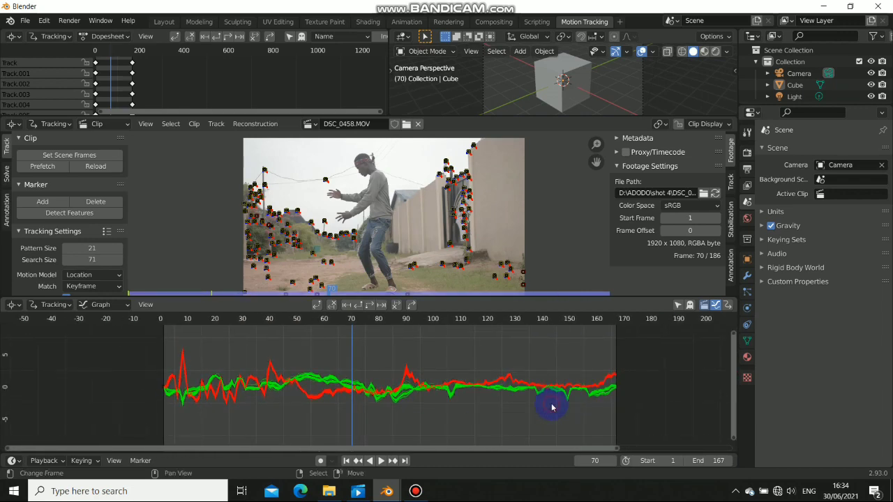
middle_click_drag(480, 403, 485, 407)
mouse_move(314, 392)
left_mouse_down()
mouse_move(342, 391)
mouse_move(324, 392)
left_mouse_up()
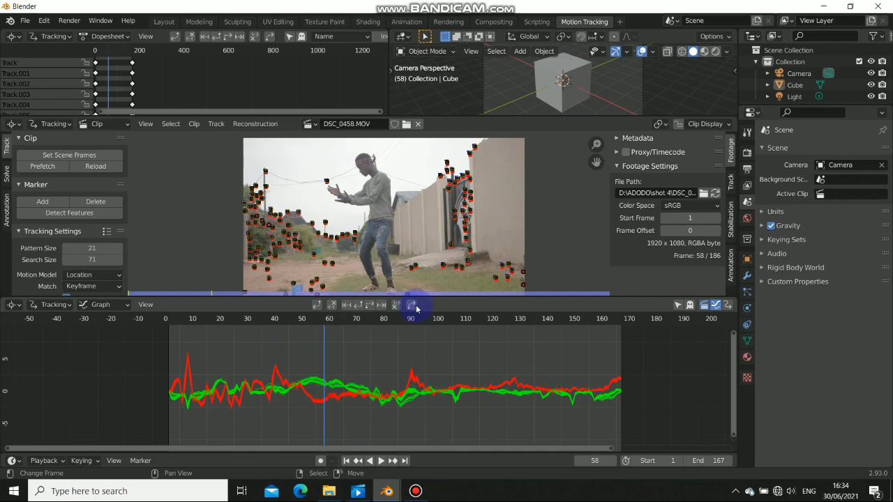
left_click_drag(423, 299, 432, 355)
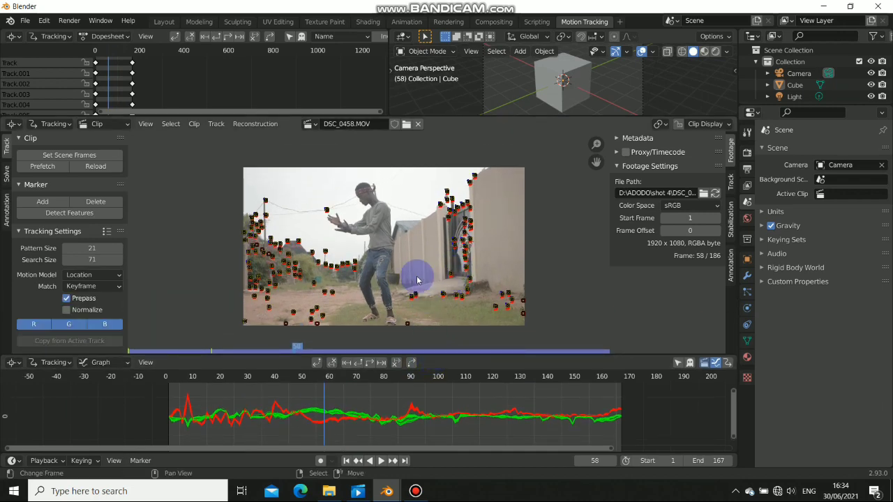
In the Track tab, set camera Sensor Width to 23.5 and Lens Focal Length to 35 mm
left_click(504, 256, "ctrl")
left_click(683, 219)
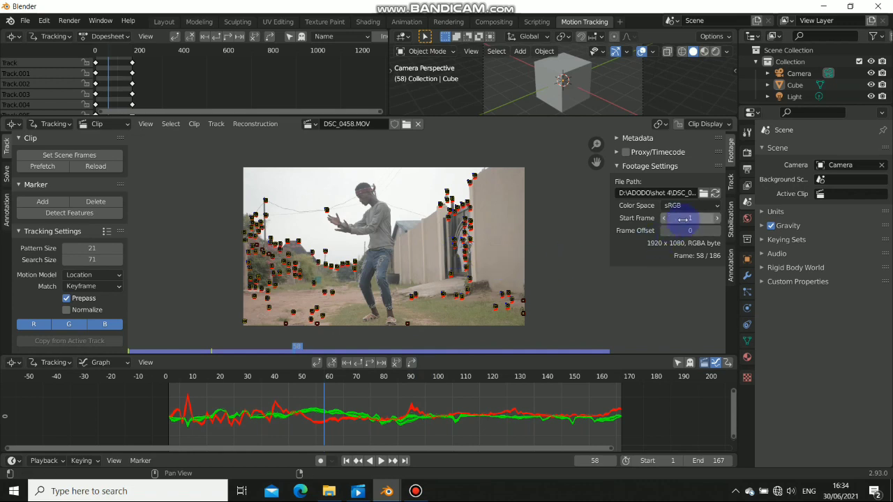
left_click(731, 186)
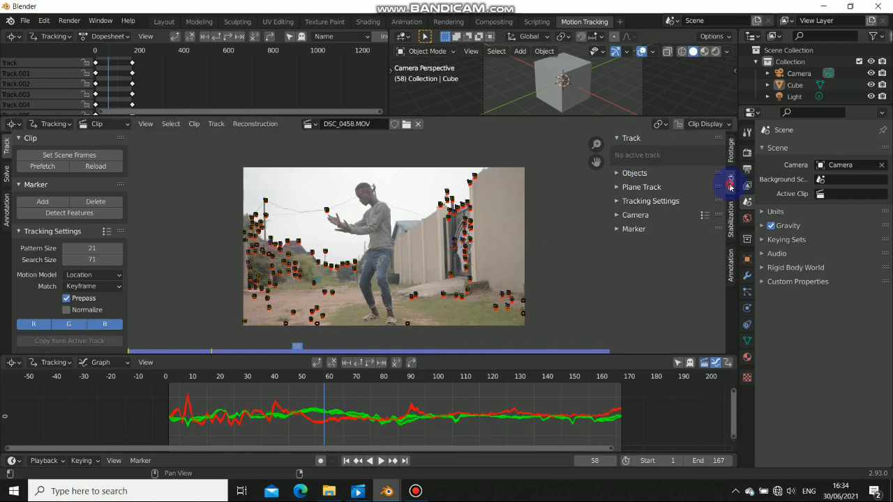
left_click(619, 218)
left_click(698, 232)
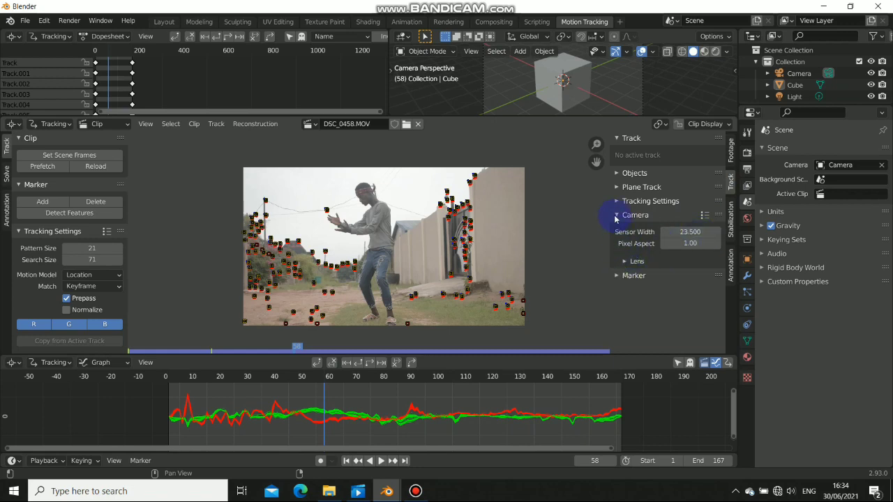
left_click(622, 267)
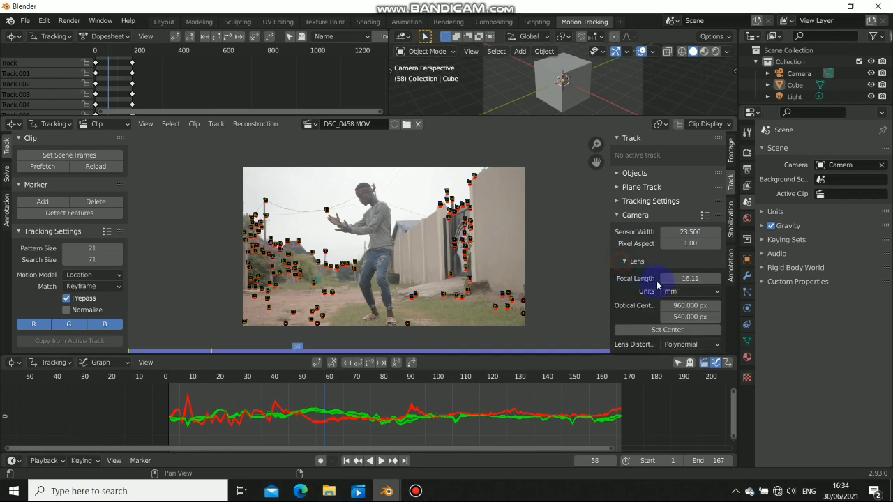
left_click(686, 276)
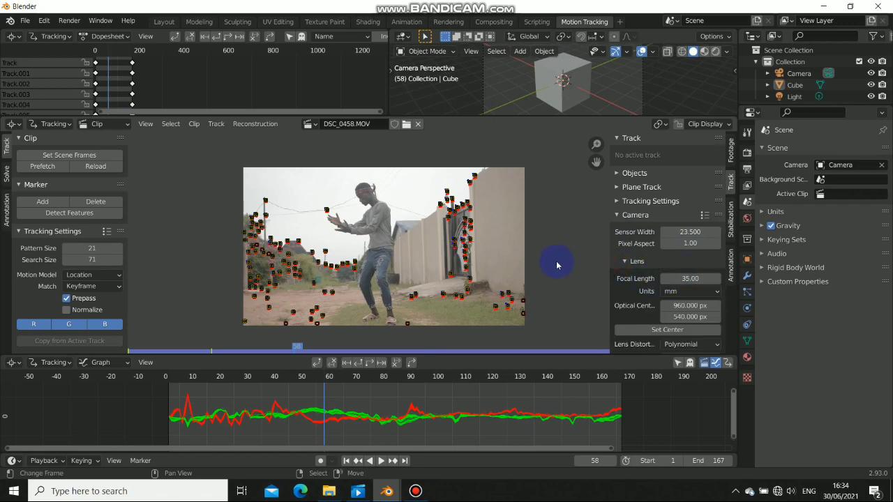
middle_click_drag(352, 244, 353, 240)
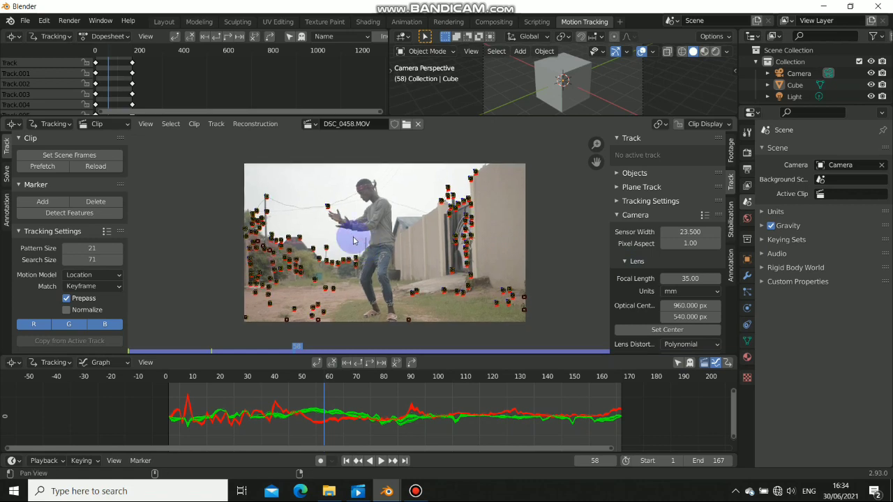
Enable Tripod and Refine Optical Center, then solve camera motion for a 0.33 px error
left_click(7, 174)
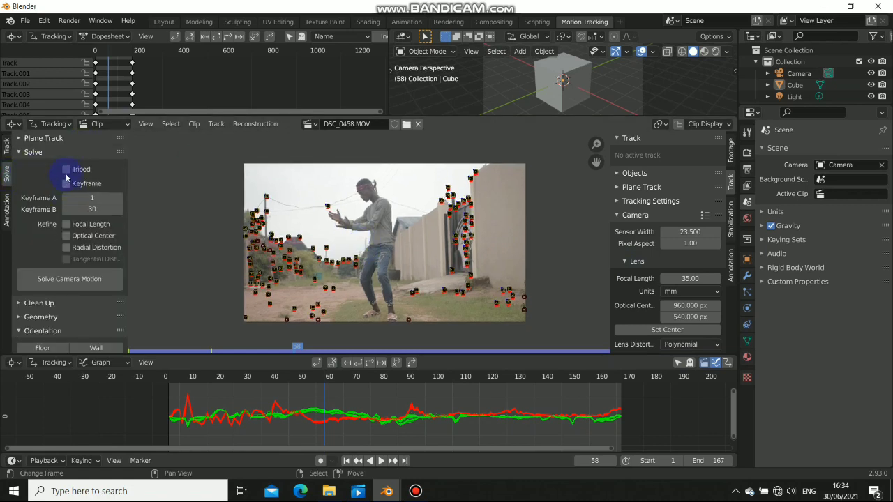
left_click(66, 170)
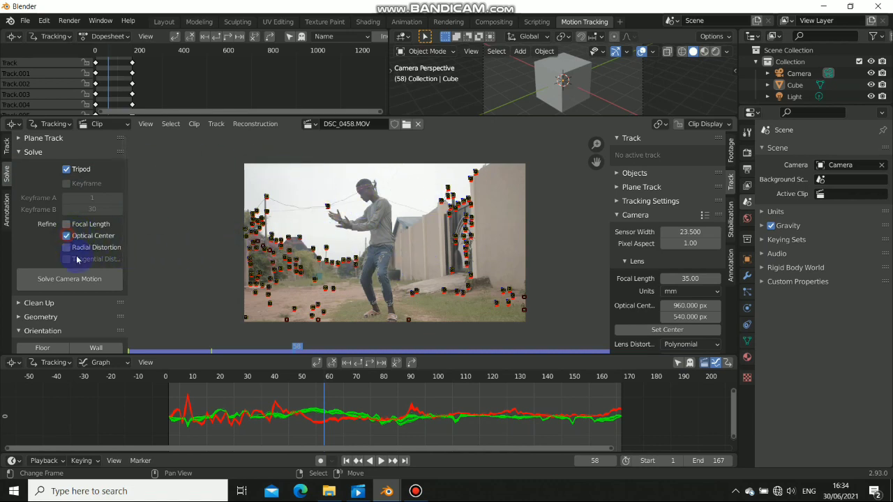
left_click(87, 279)
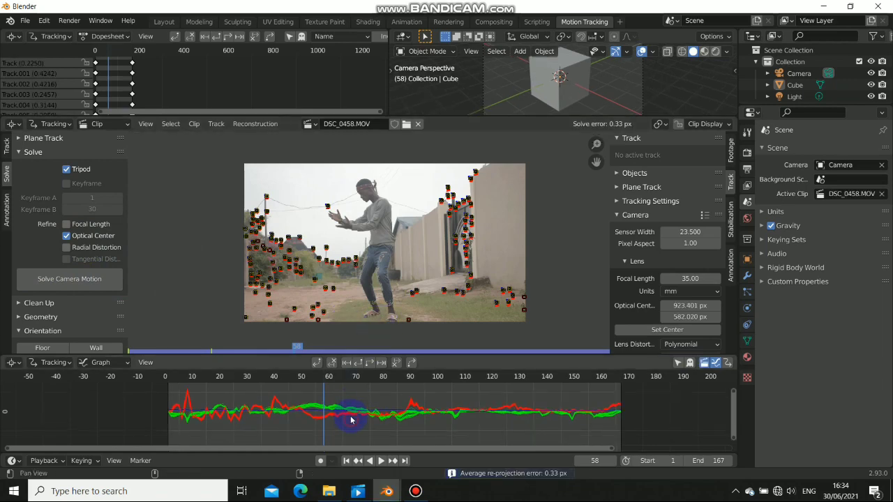
scroll(363, 425, "up", 4)
Scroll to Scene Setup in the Solve panel and run Setup Tracking Scene
scroll(467, 418, "down", 3)
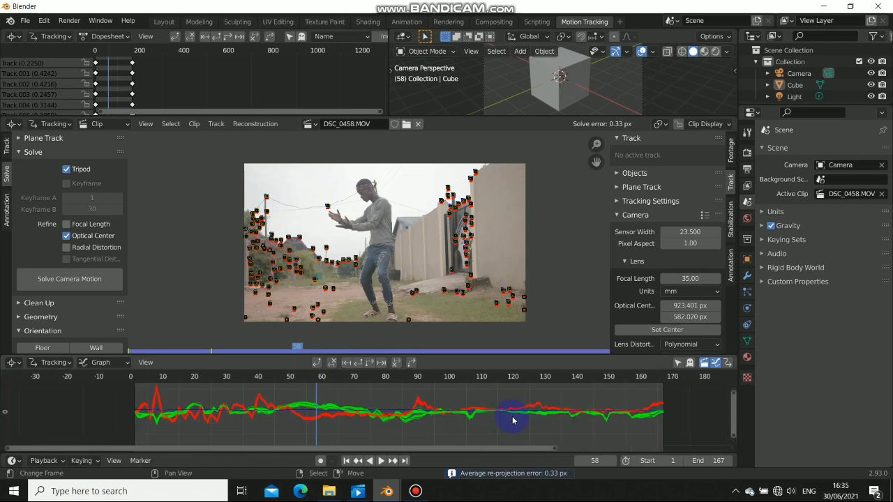
scroll(59, 329, "down", 3)
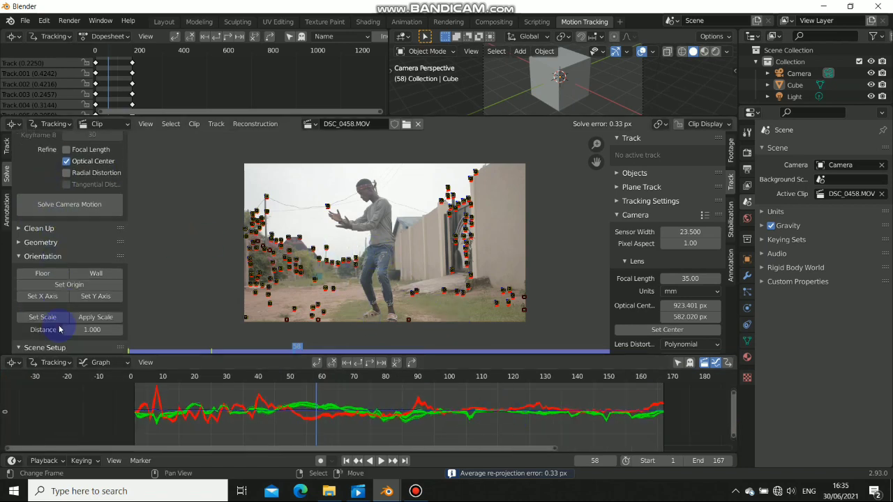
scroll(60, 329, "down", 2)
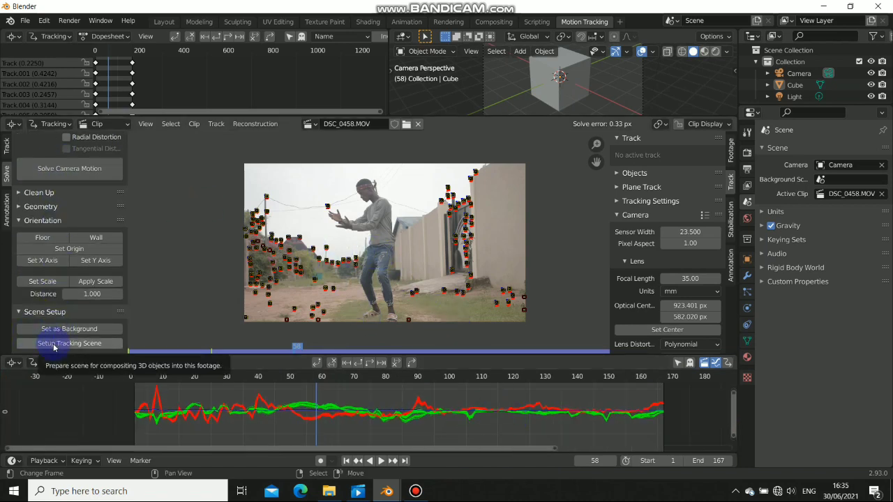
left_click(54, 347)
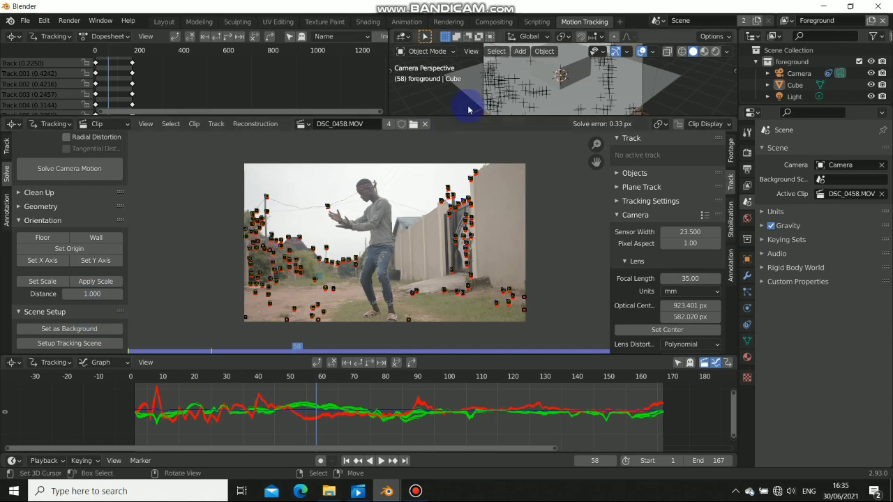
Check the solve in 3D, then select three ground markers in the footage
middle_click_drag(509, 101, 599, 84)
key("KP_0")
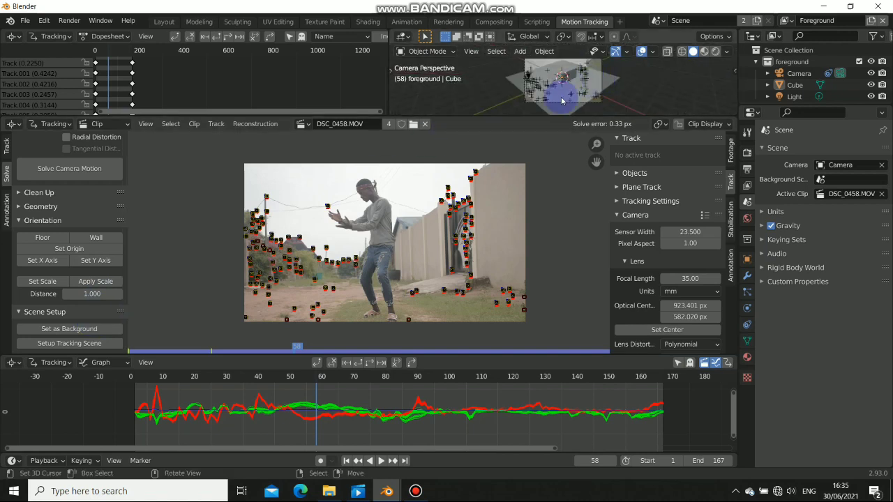
middle_click_drag(340, 312, 434, 297)
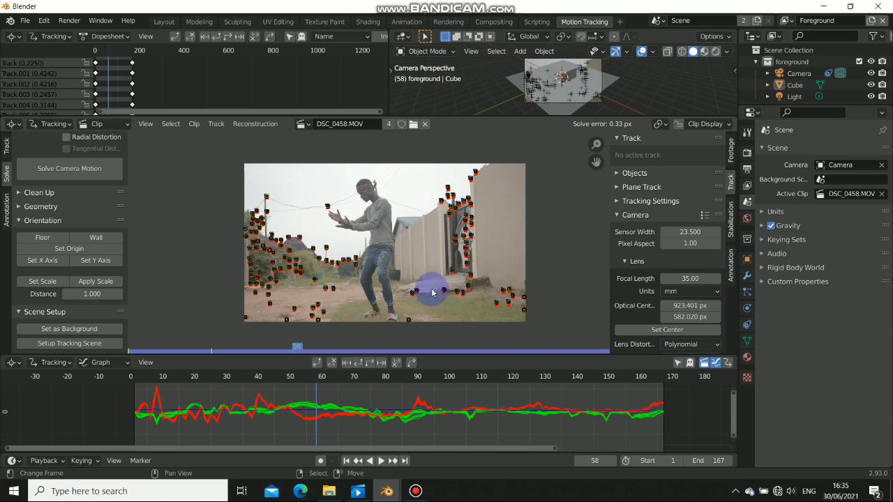
left_click(419, 291)
left_click(295, 309, "shift")
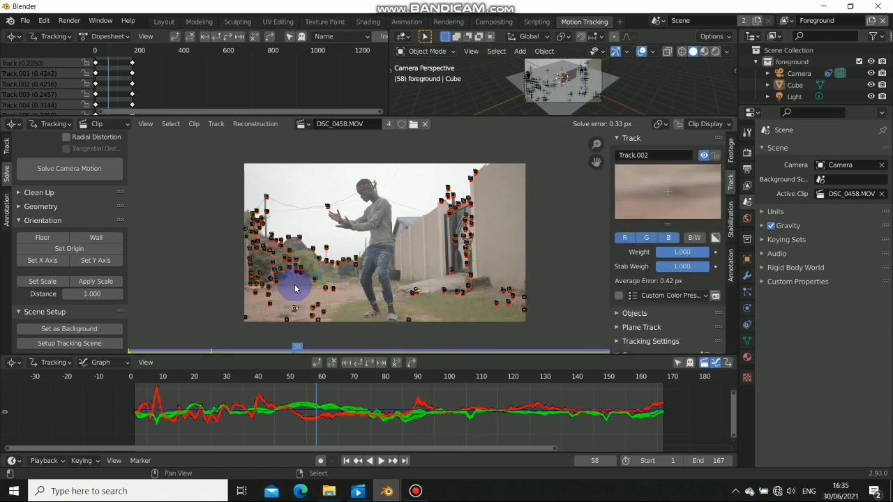
scroll(323, 293, "up", 7)
scroll(318, 299, "down", 2)
middle_click_drag(333, 295, 366, 218)
scroll(364, 222, "down", 3)
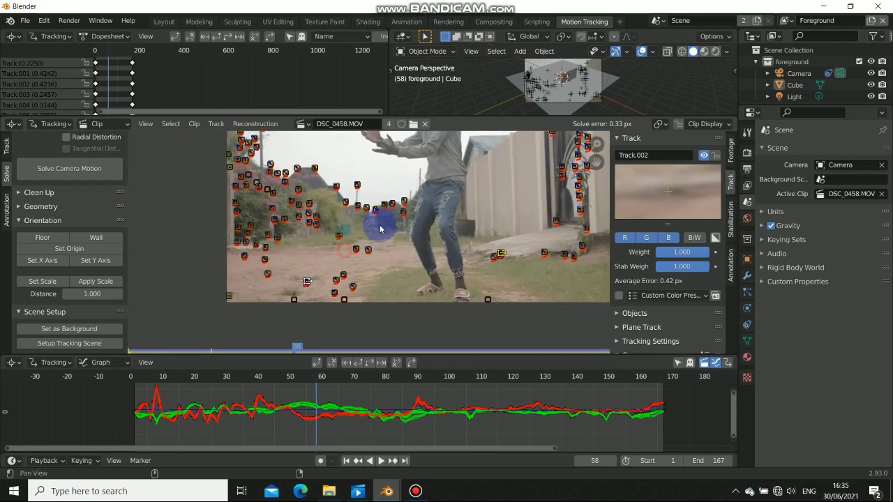
left_click(370, 248)
scroll(366, 249, "down", 2)
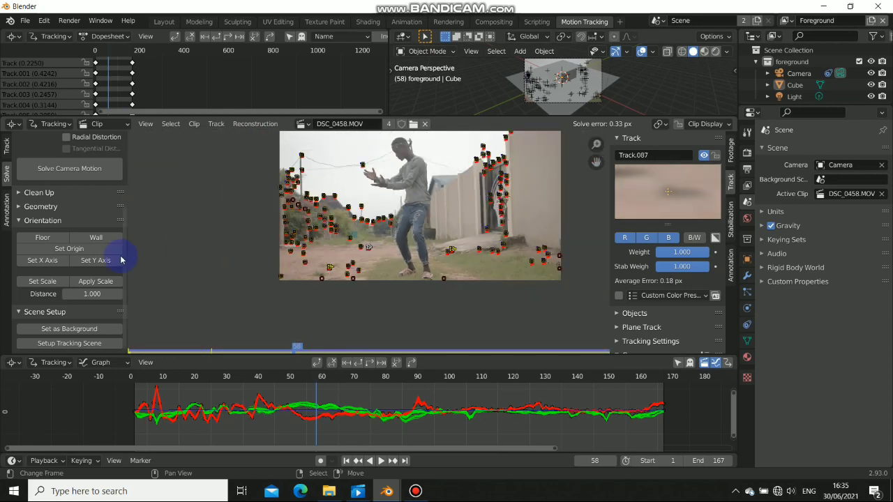
Set the floor from the selected markers and pick a marker near the feet for the origin
left_click(43, 239)
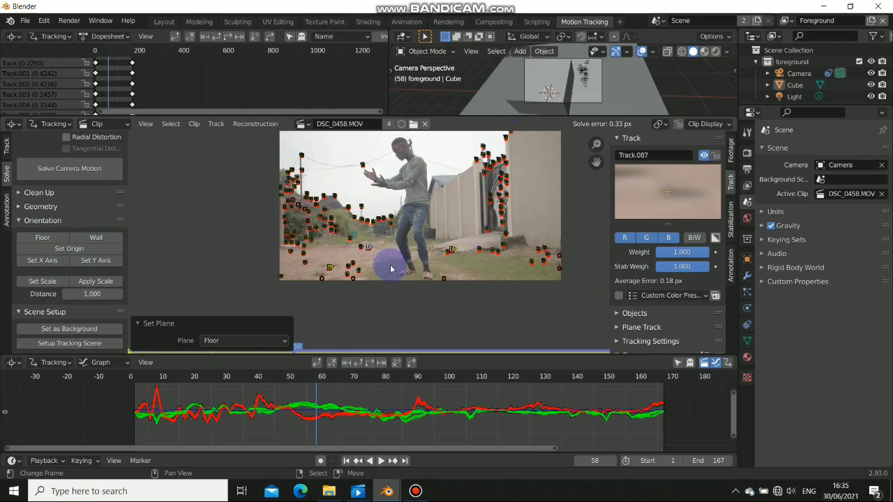
left_click(359, 267)
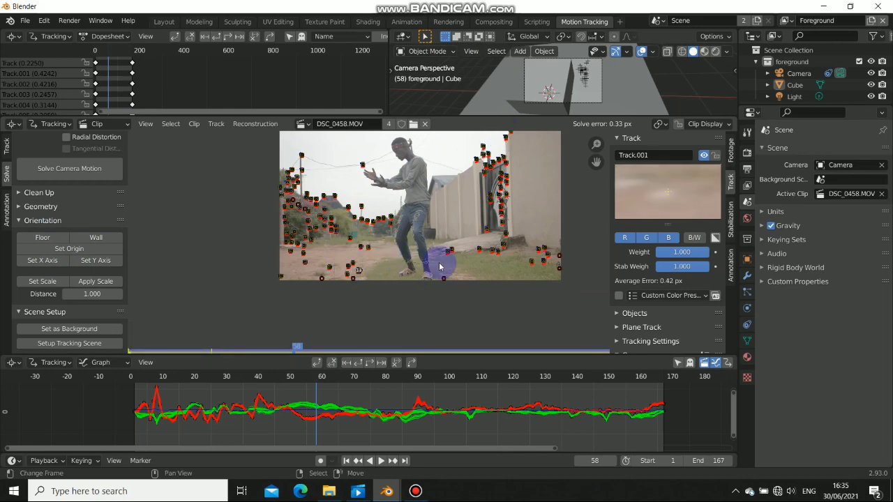
scroll(440, 266, "up", 5)
middle_click_drag(379, 281, 373, 261)
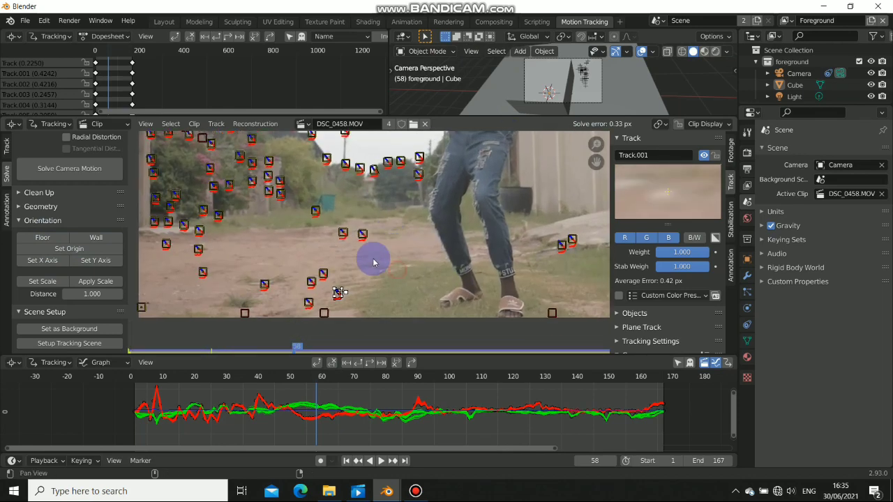
right_click(311, 285)
scroll(371, 277, "down", 6)
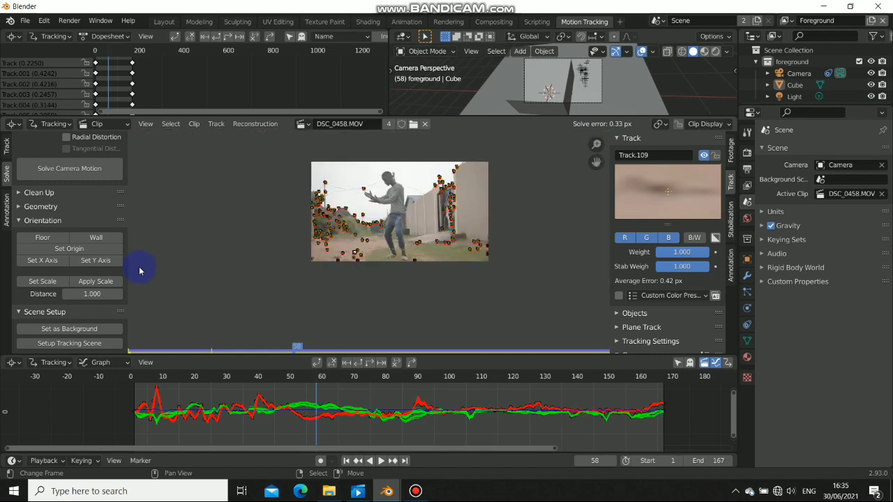
Set the scene origin at the chosen marker and check orientation in X-ray camera view
left_click(60, 251)
middle_click_drag(462, 91, 569, 92)
scroll(563, 76, "down", 6)
key("KP_0")
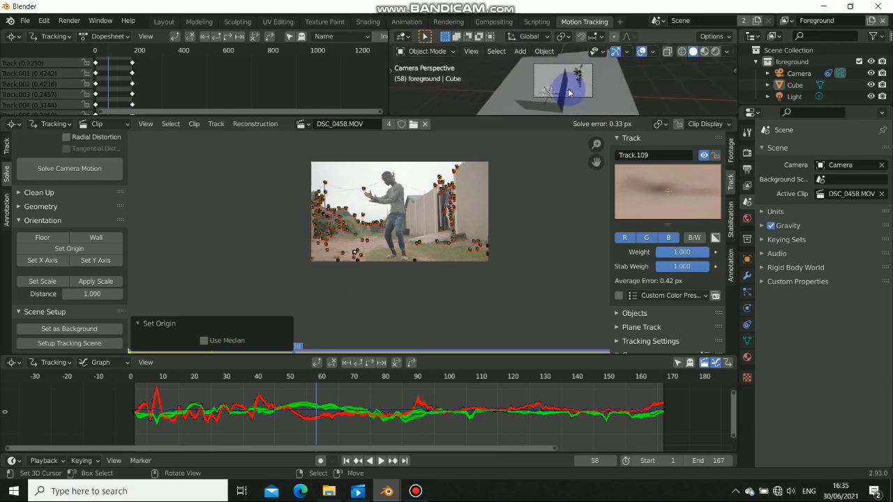
key("alt+z")
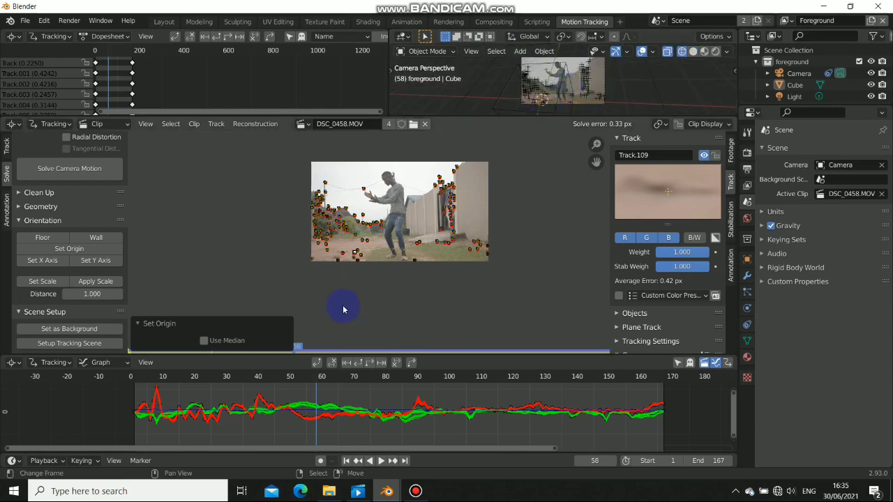
scroll(368, 259, "up", 5)
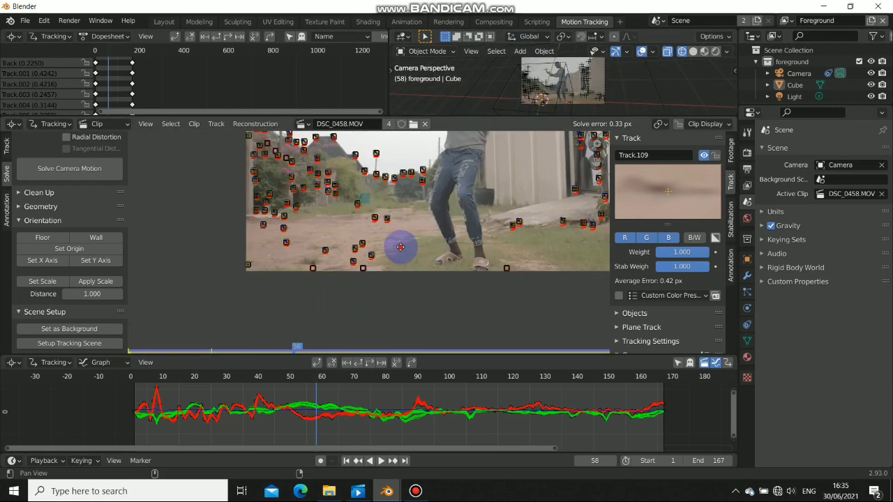
At frame 110, select three ground markers, including Track.049 and Track.008
left_click(366, 270)
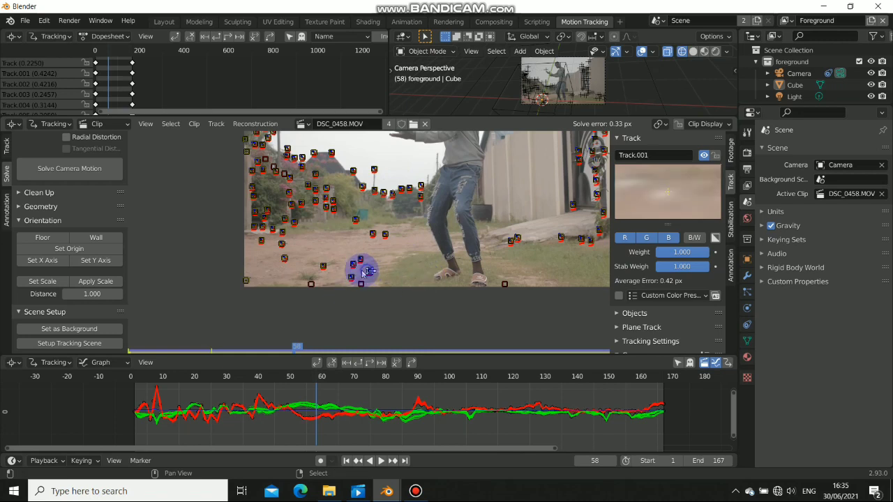
left_click(324, 268, "shift")
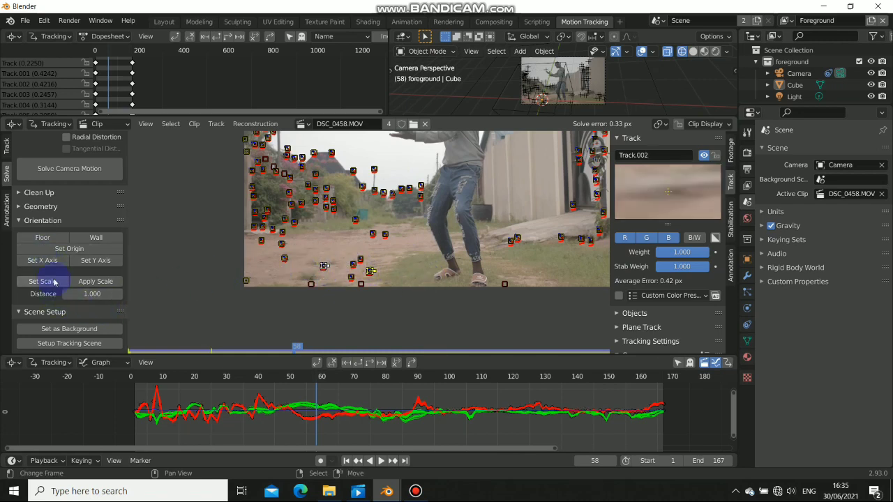
right_click(399, 277)
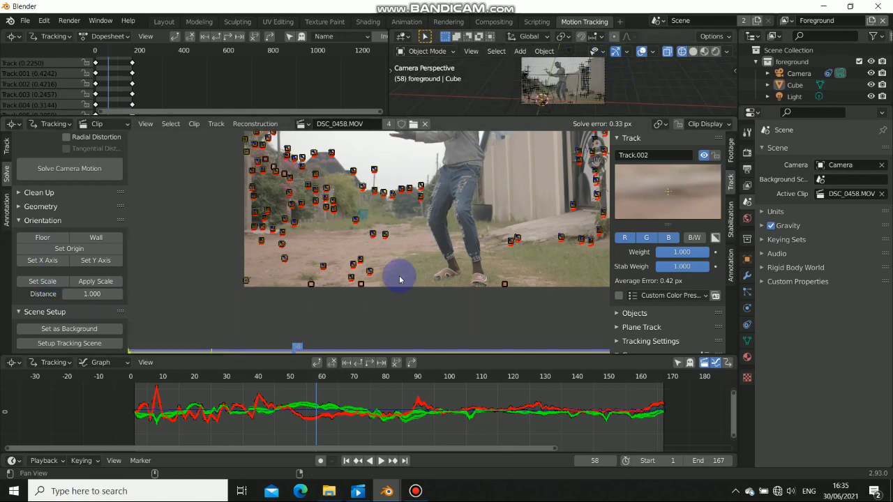
left_click(509, 242)
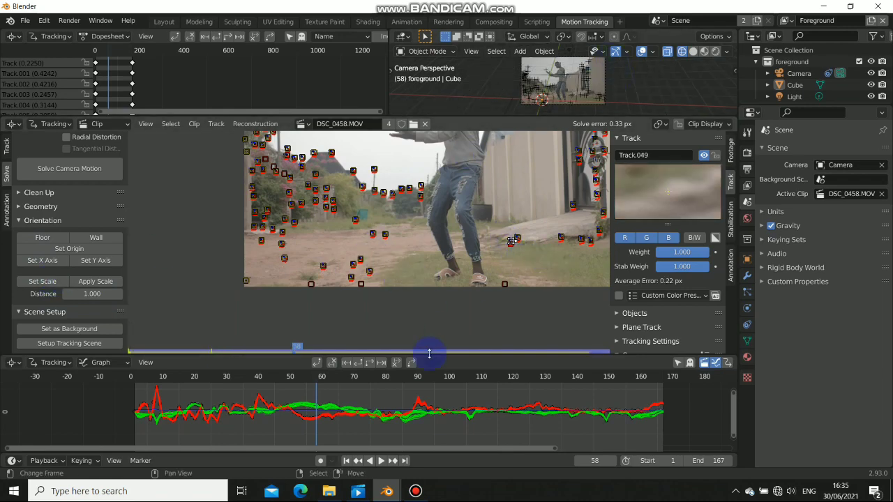
left_click_drag(429, 354, 449, 354)
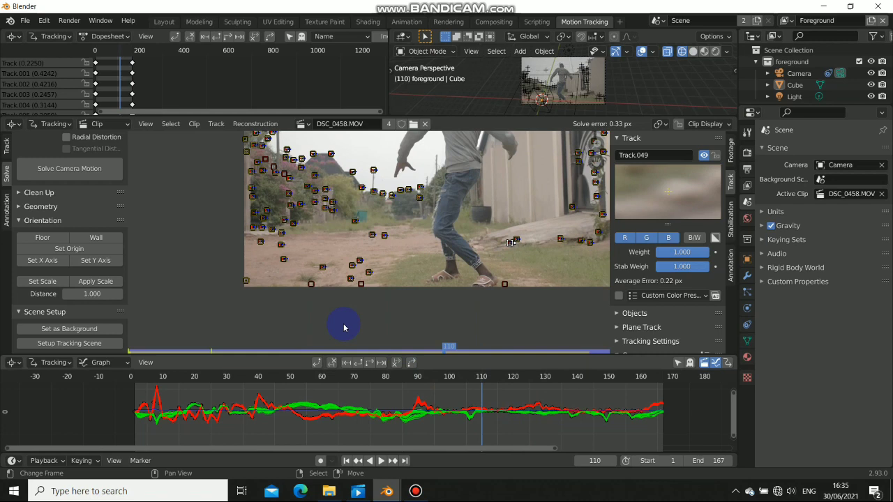
left_click(283, 260)
left_click(506, 246, "shift")
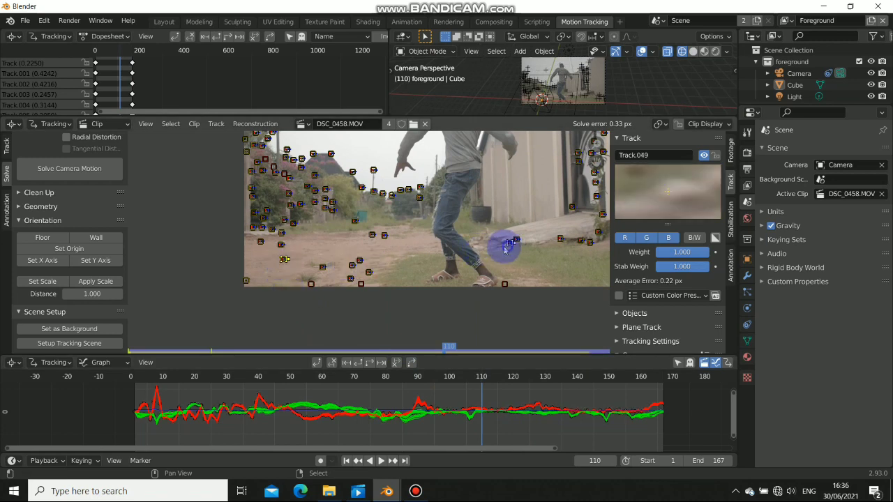
left_click(352, 279, "shift")
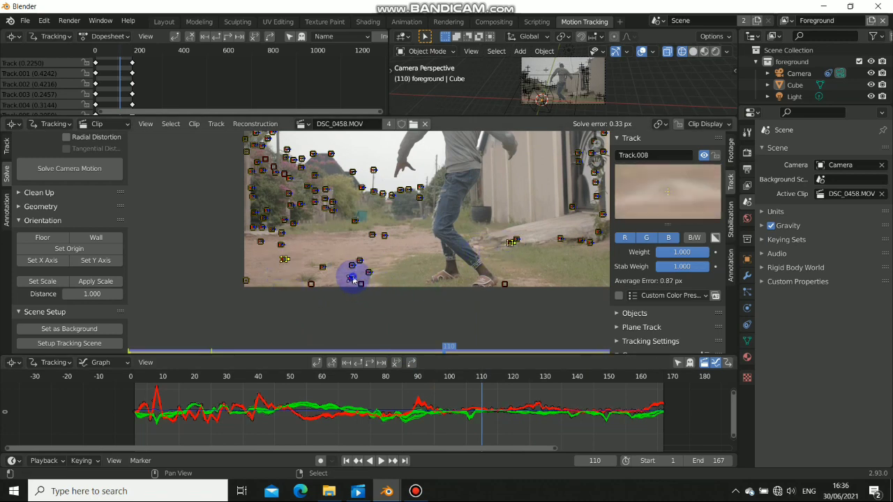
Reset the floor from the three ground markers and switch to the Layout workspace
left_click(38, 240)
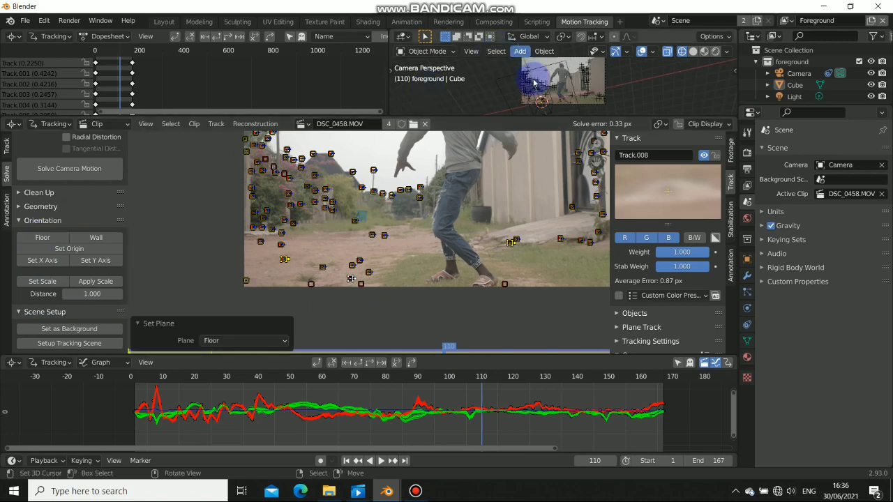
middle_click_drag(528, 60, 464, 82)
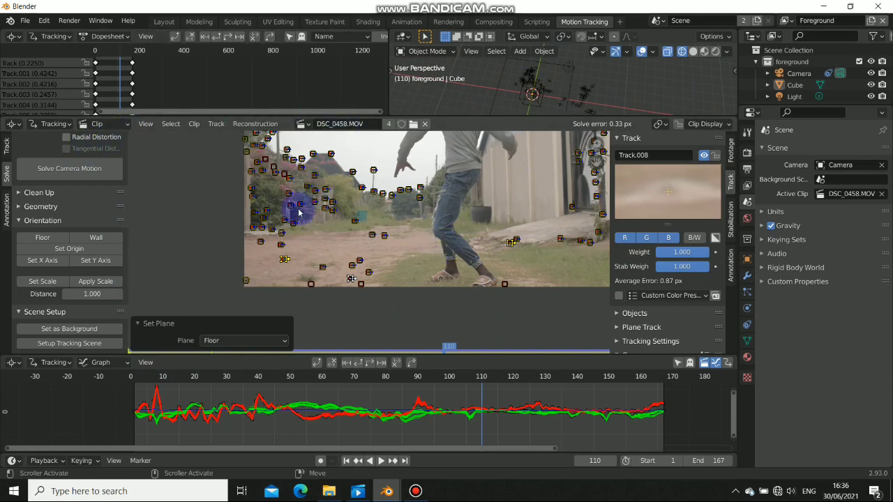
middle_click_drag(470, 164, 450, 202)
scroll(458, 197, "down", 2)
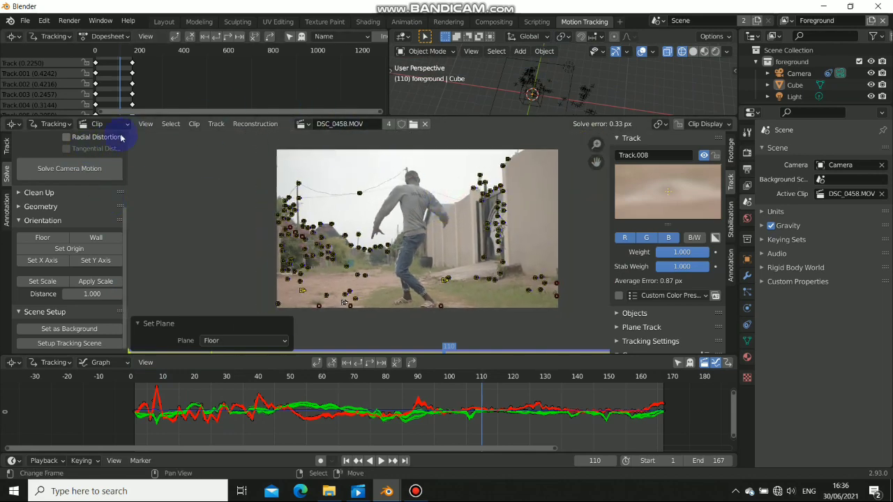
left_click(163, 21)
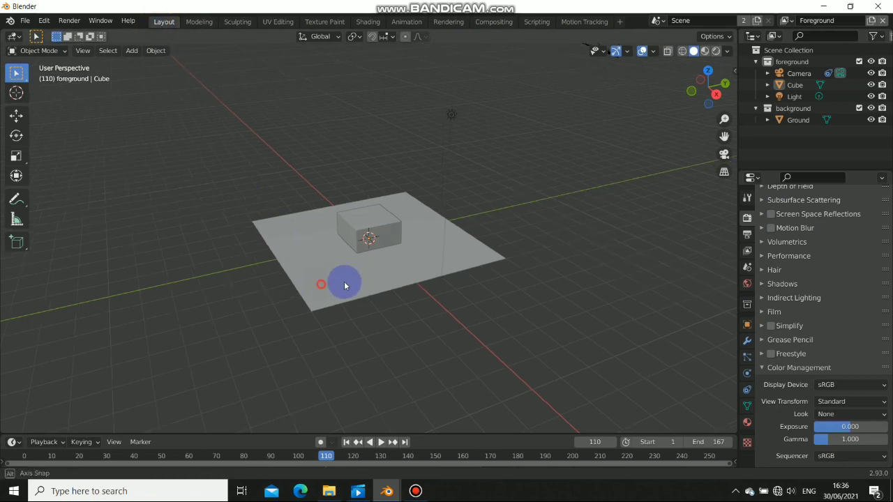
Show the motion tracking points in the viewport overlays and preview the camera view
left_click(652, 51)
left_click(594, 276)
left_click_drag(530, 299, 359, 298, "alt")
key("KP_0")
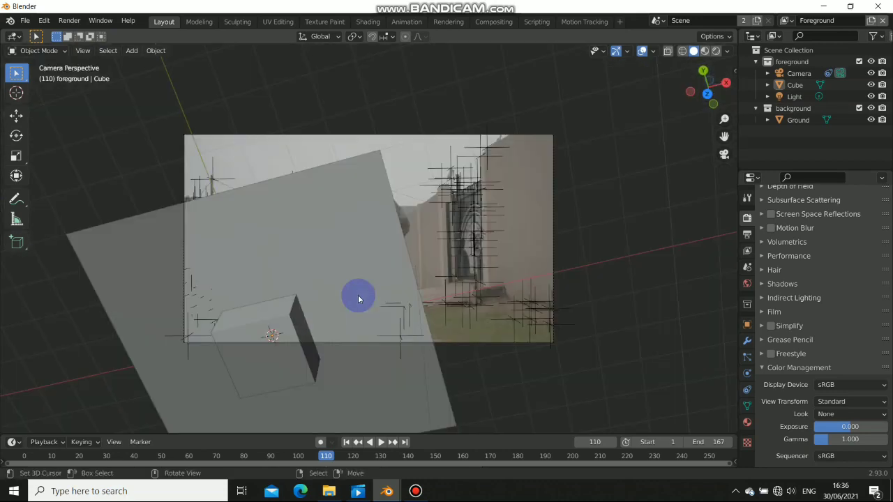
key("KP_0")
In right-side view, rotate the camera and move it down near the ground plane
left_click(425, 177)
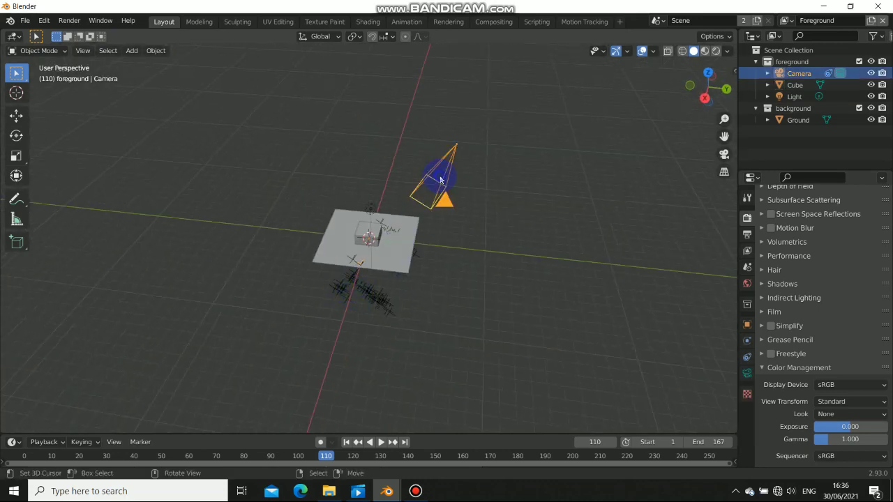
left_click_drag(359, 255, 384, 245, "alt")
key("KP_3")
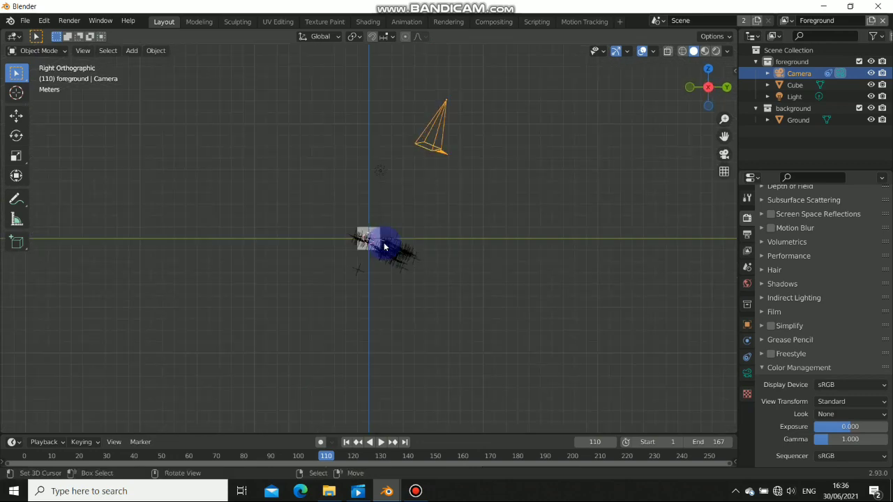
key("r")
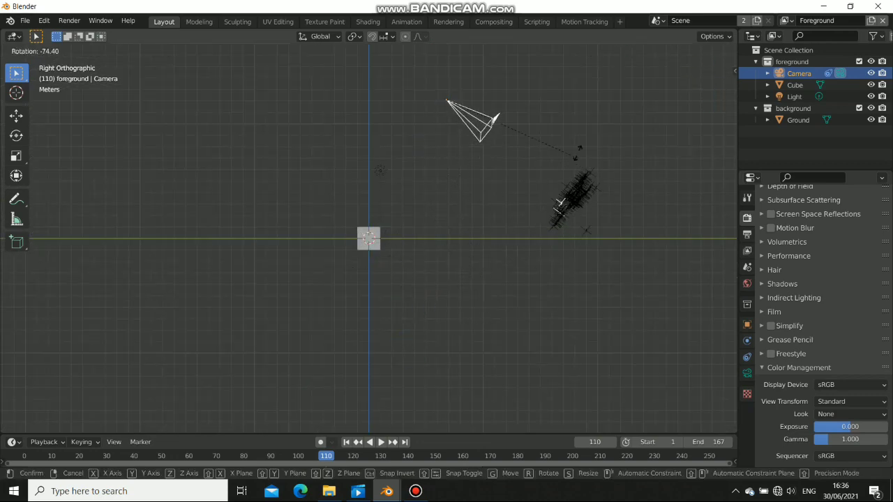
left_click(478, 113)
middle_click_drag(449, 112, 457, 142, "shift")
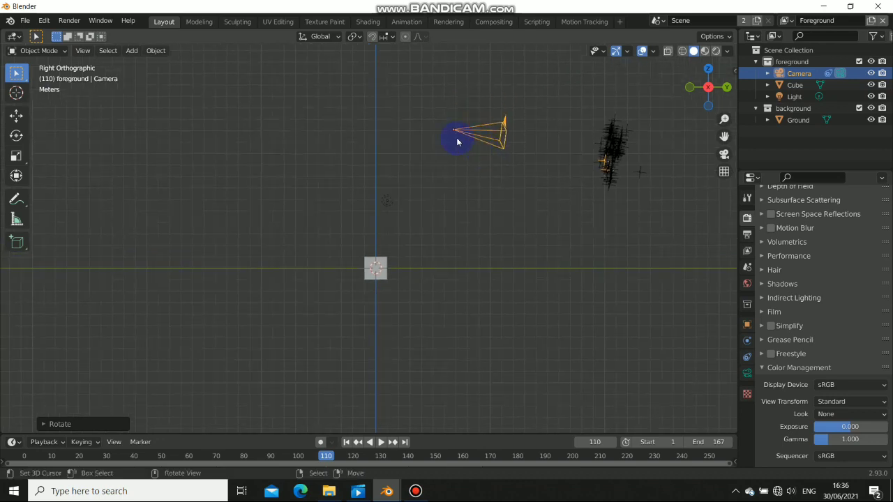
key("g")
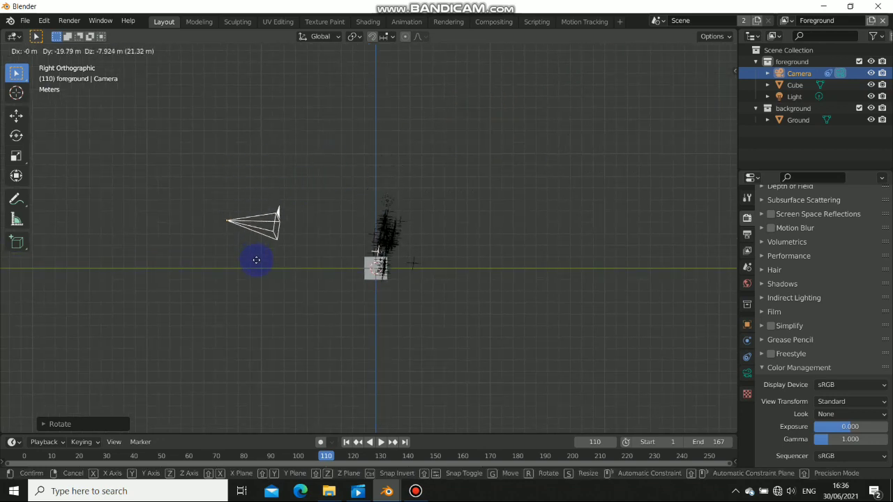
left_click(256, 265)
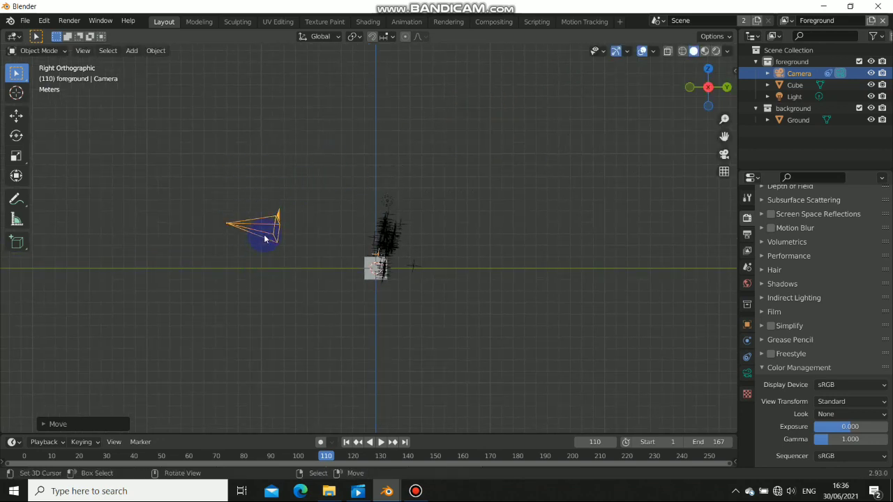
From top view, rotate the camera to aim at the cube, then select the Move tool
middle_click_drag(265, 238, 504, 257)
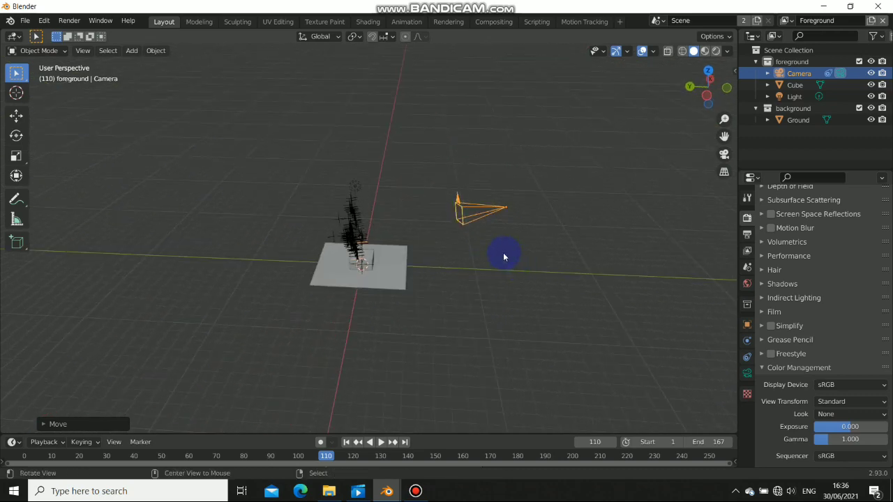
key("KP_7")
middle_click_drag(494, 312, 501, 273, "shift")
key("r")
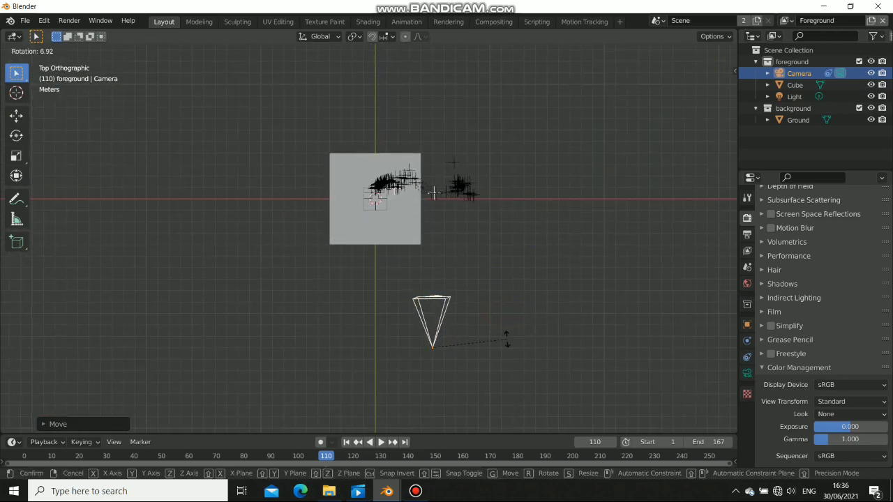
left_click(504, 347)
left_click(18, 118)
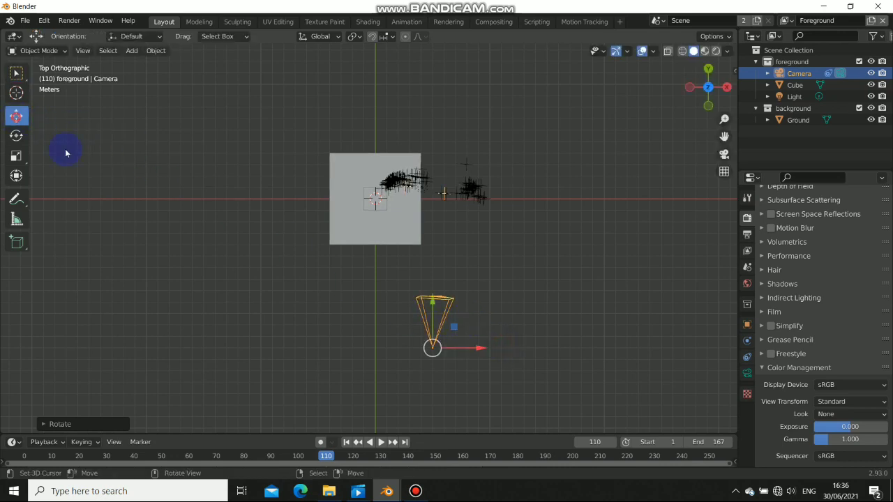
Nudge the camera along X and Y with the gizmo, undoing one bad move, and rotate it toward the tracked points
left_click_drag(479, 349, 376, 347)
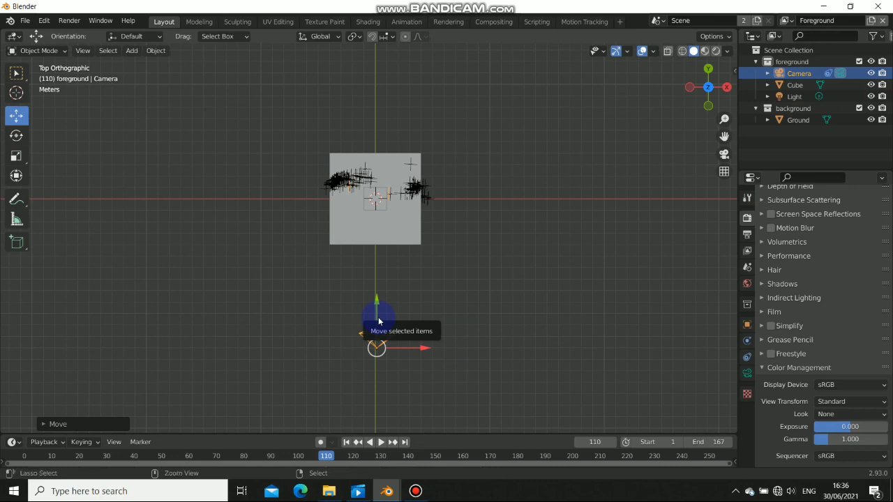
key("ctrl+z")
key("ctrl+z")
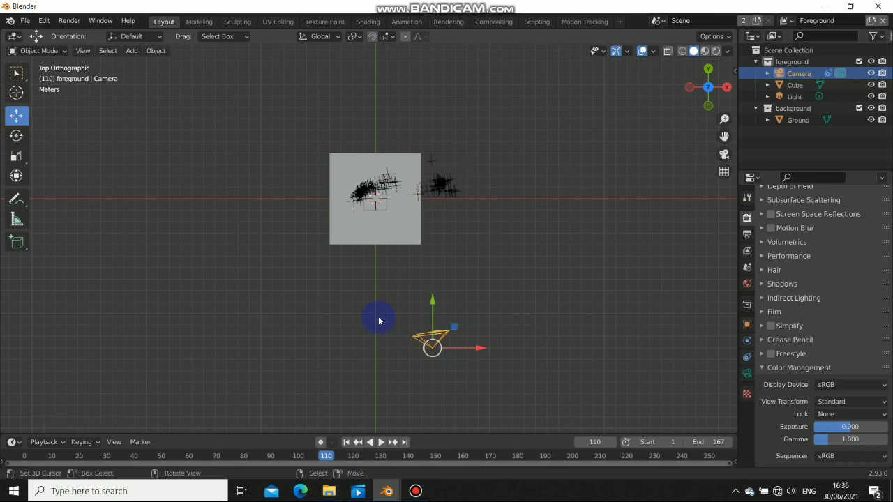
left_click_drag(433, 347, 426, 301)
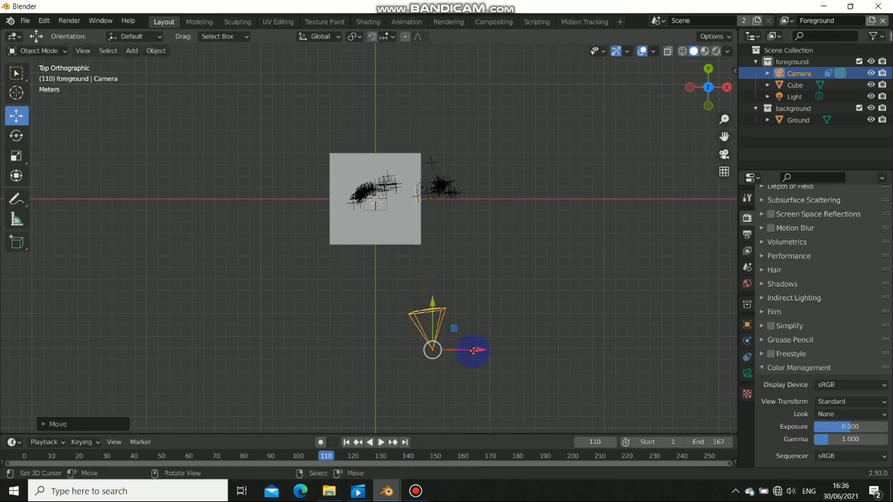
left_click_drag(473, 350, 436, 349)
key("r")
left_click(474, 377)
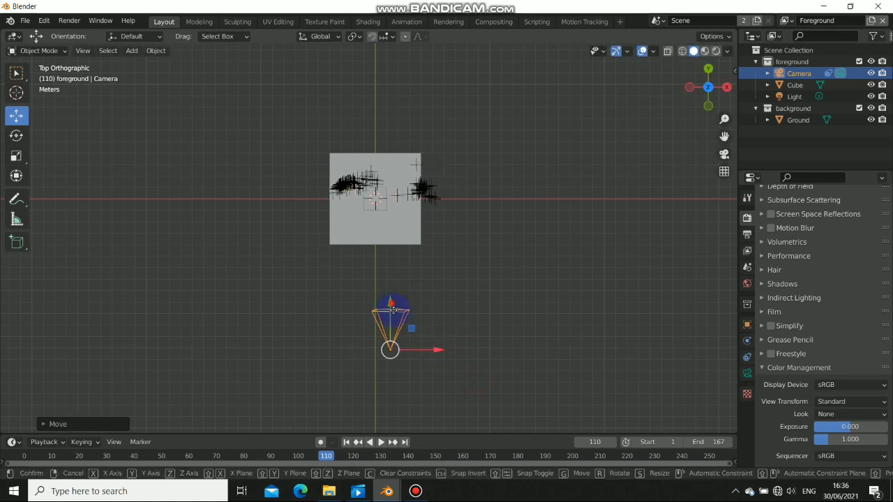
left_click_drag(391, 304, 396, 333)
middle_click_drag(396, 333, 428, 199)
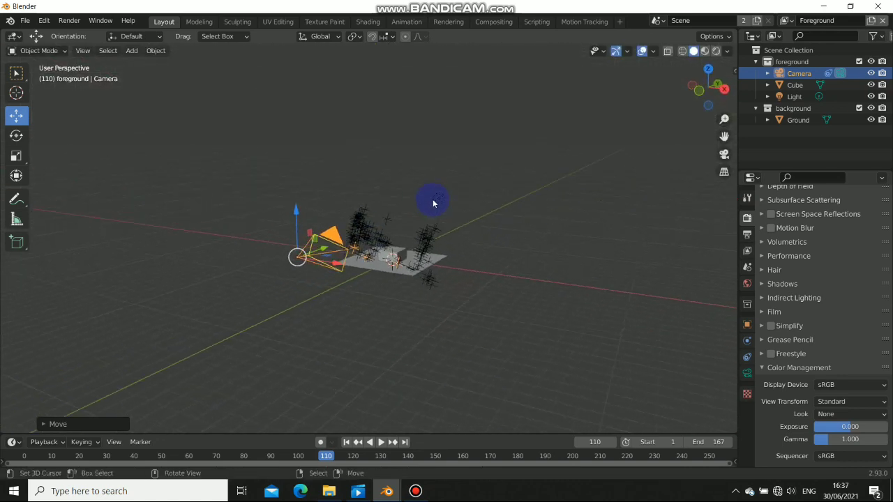
Through the camera view, rotate the camera about the Z, Y and X axes to match the footage
key("KP_0")
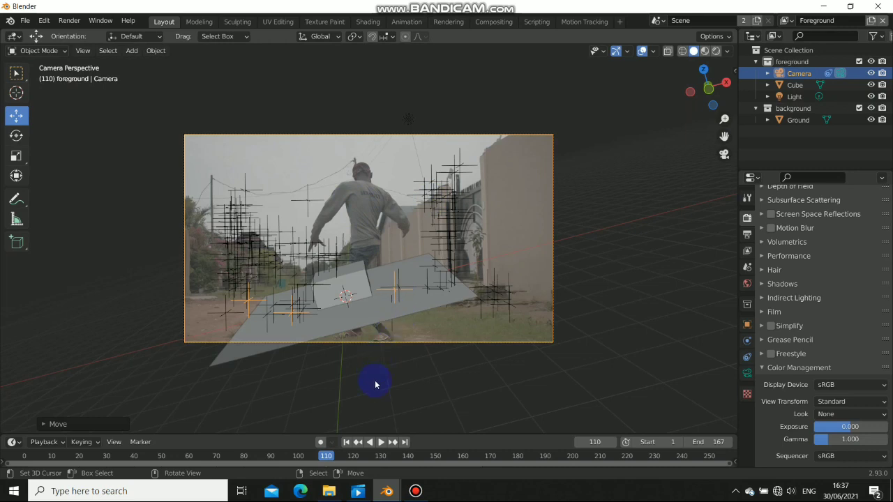
key("r")
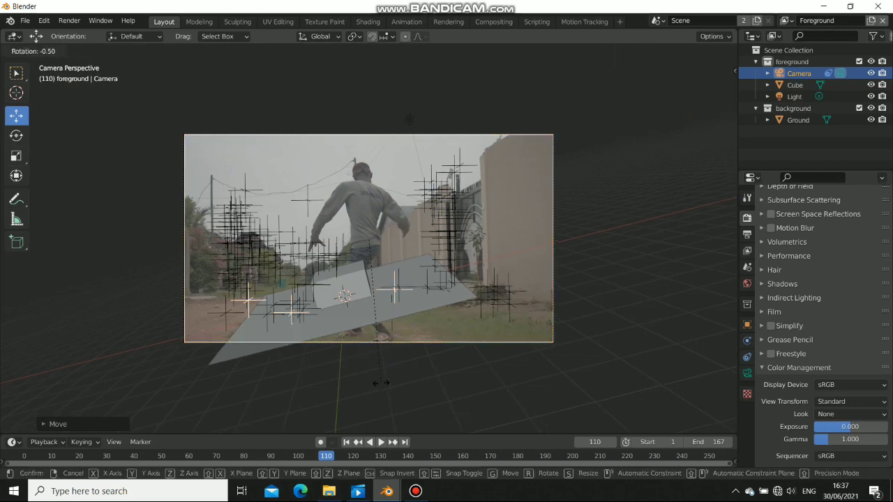
key("z")
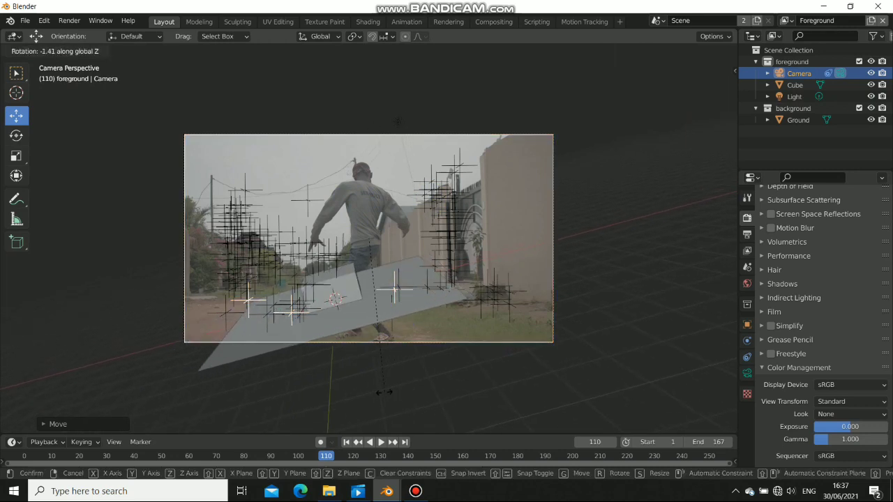
left_click(381, 395)
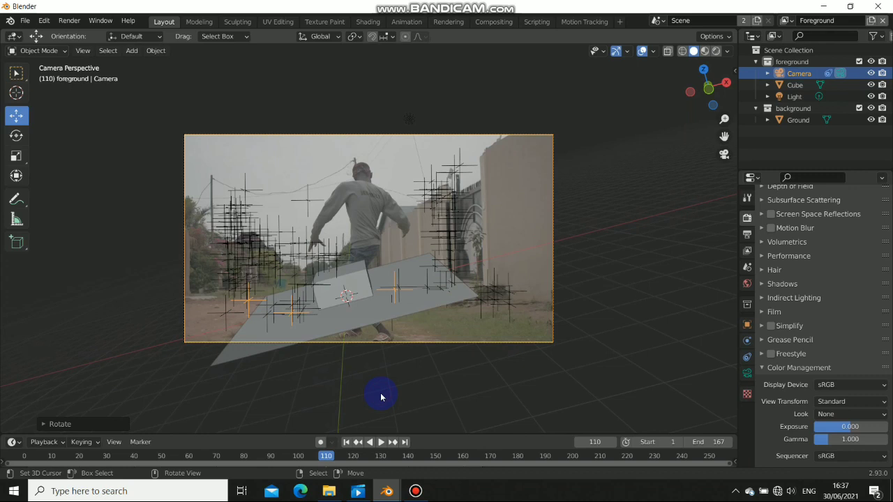
key("r")
key("y")
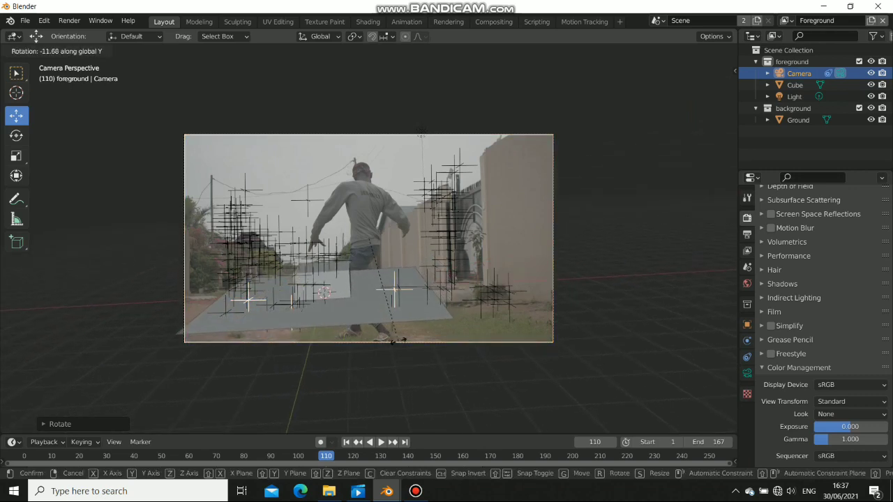
left_click(399, 345)
key("r")
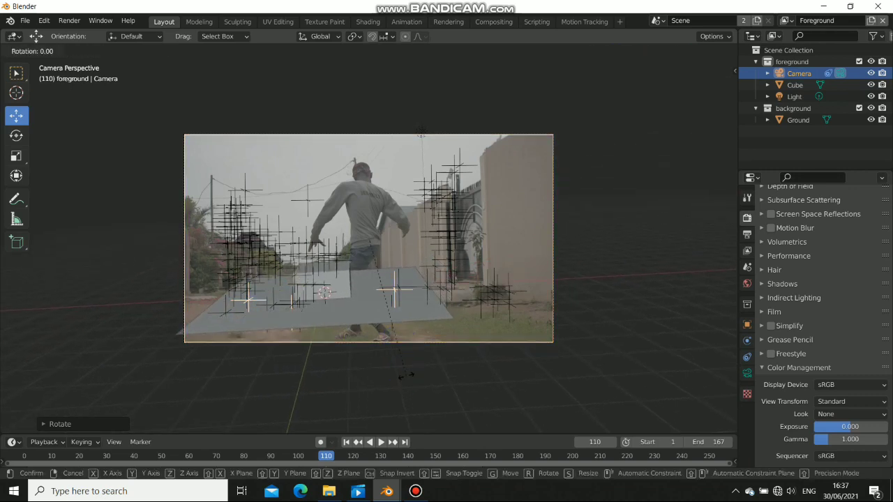
key("x")
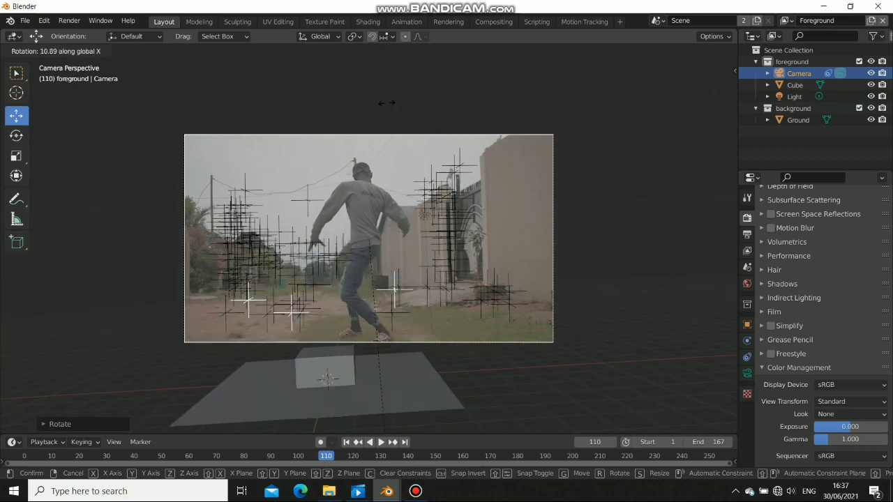
left_click(348, 166)
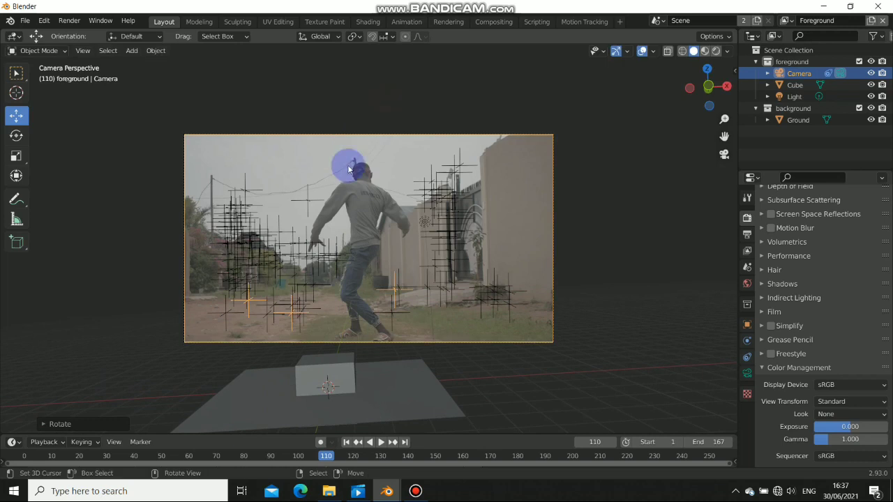
Turn the camera about Z again, lower it vertically, and refine its Z rotation
middle_click_drag(415, 253, 423, 226, "shift")
key("r")
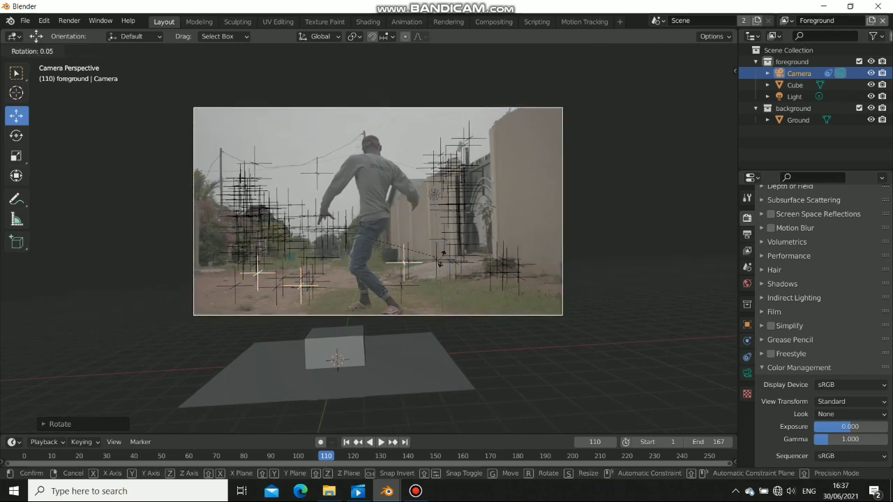
key("z")
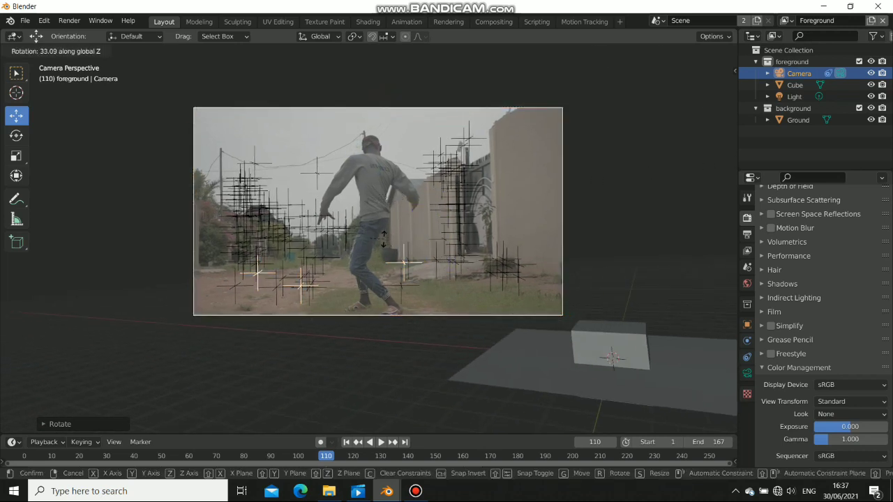
left_click(414, 249)
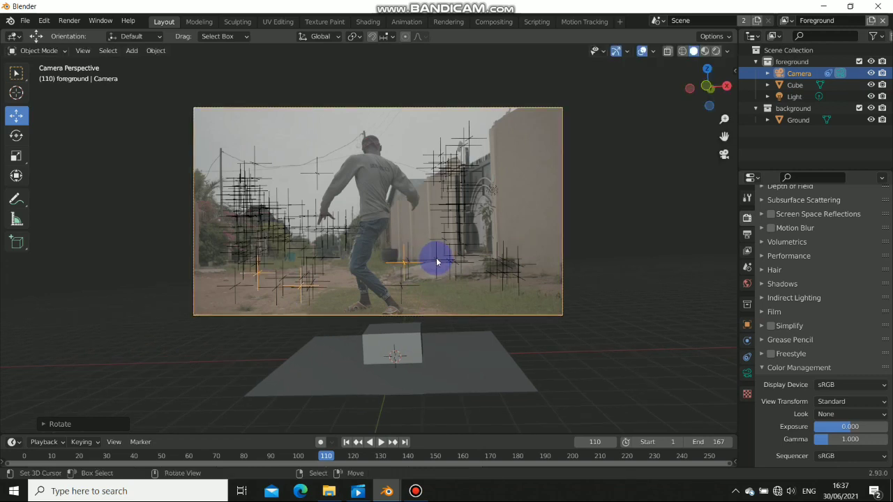
key("g")
key("z")
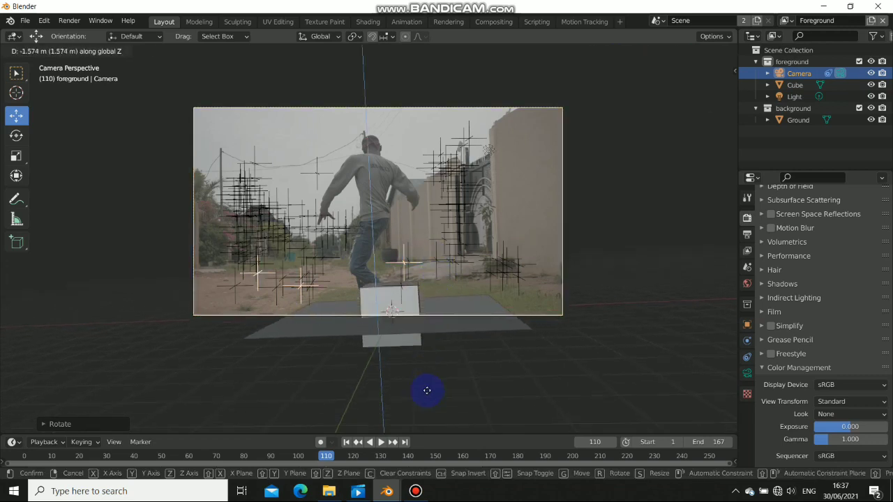
left_click(433, 422)
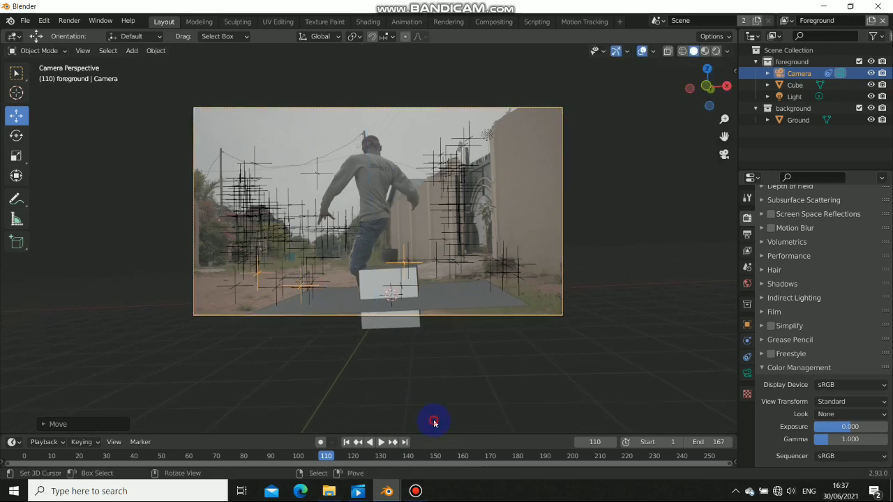
key("r")
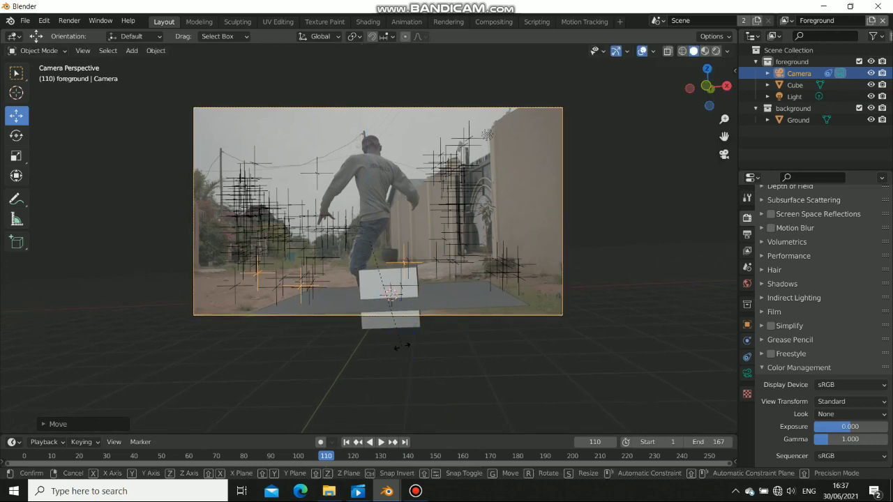
key("z")
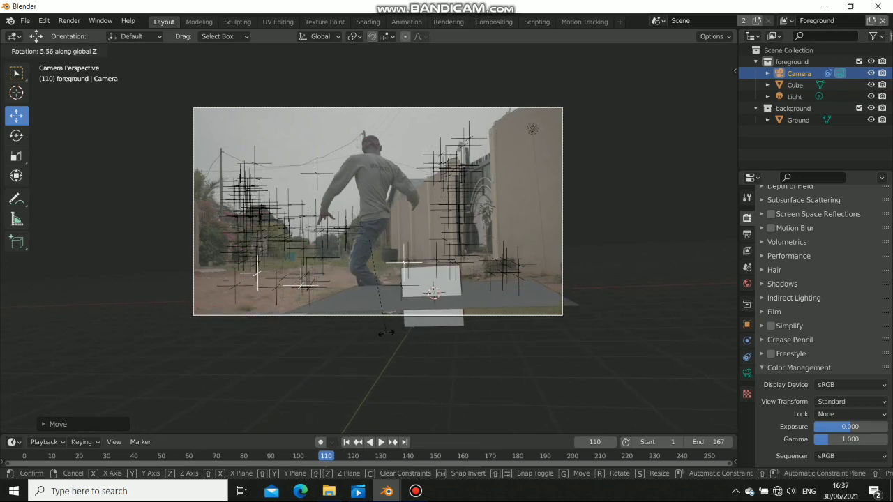
left_click(382, 336)
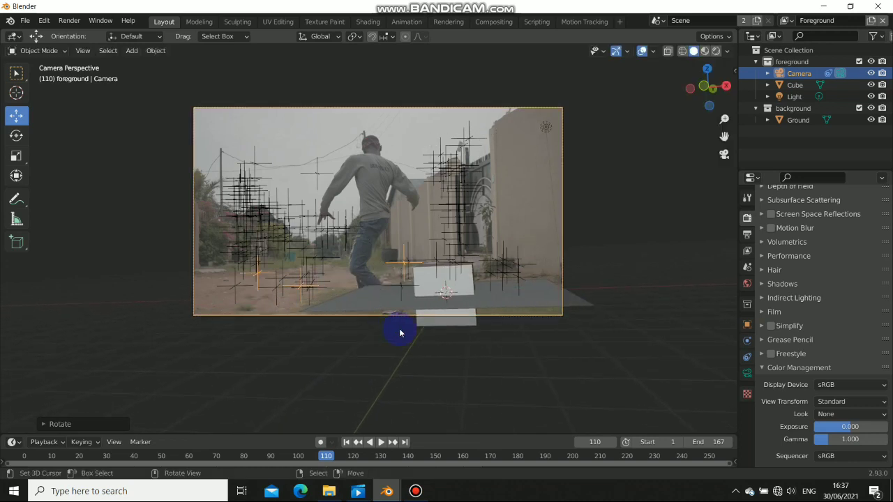
Shift the camera slightly along Z and Y so the ground plane sits on the footage floor
key("g")
key("z")
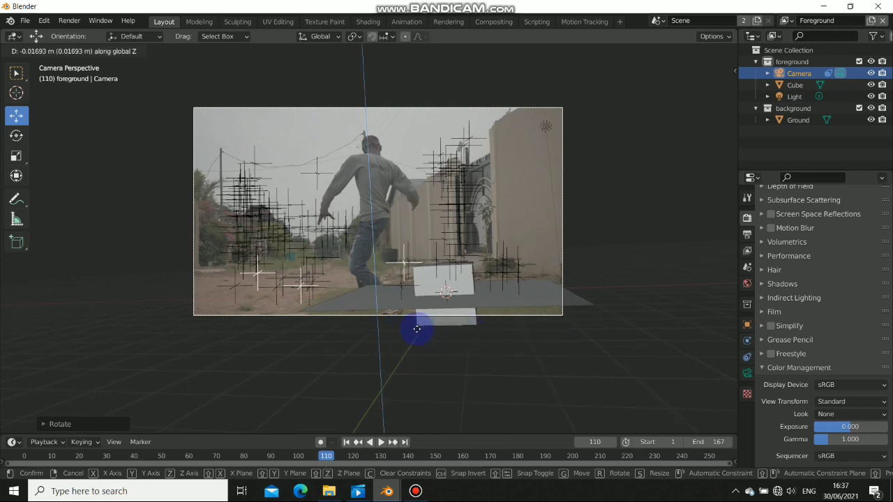
left_click(388, 333)
key("g")
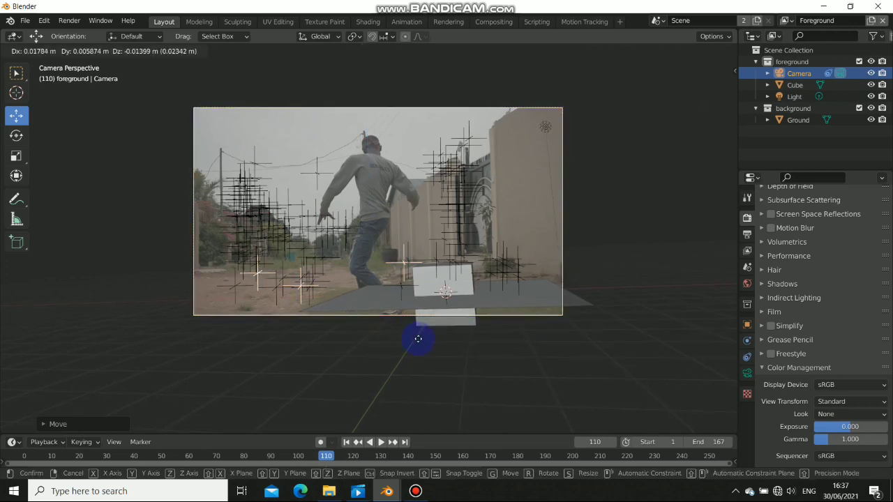
key("y")
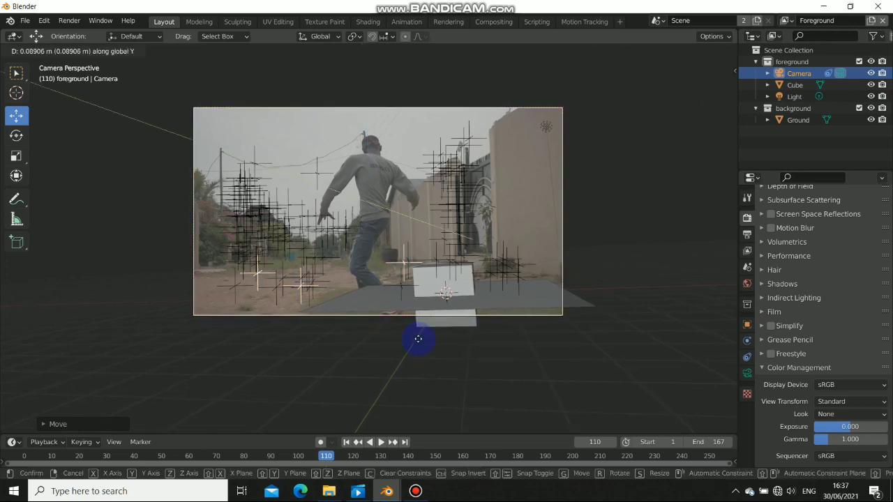
left_click(603, 342)
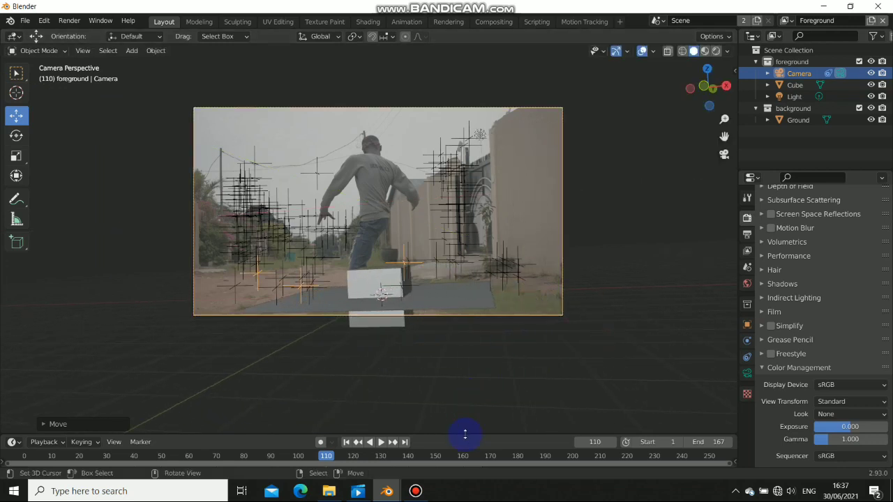
Enlarge the timeline and scrub the footage back to frame 83
left_click_drag(465, 434, 474, 387)
middle_click_drag(367, 434, 492, 427)
left_click_drag(440, 430, 347, 421)
Play the tracked animation from the first frame to check the alignment, then rewind
left_click(346, 397)
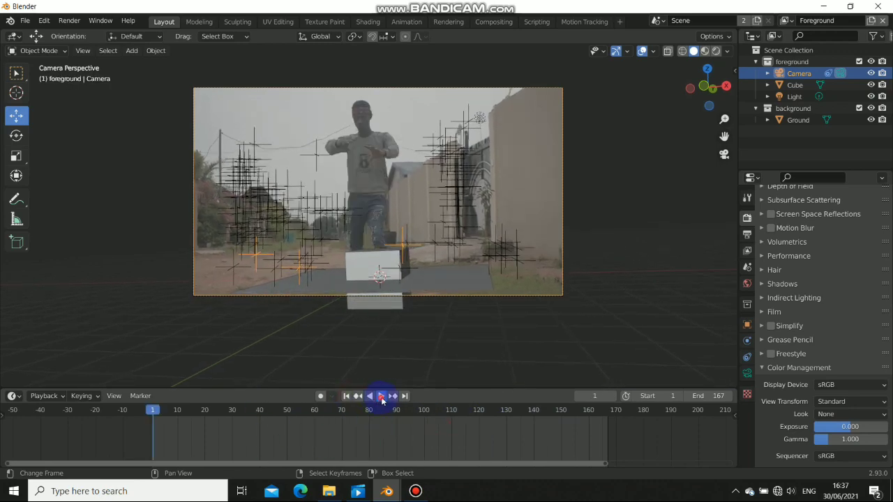
left_click(382, 396)
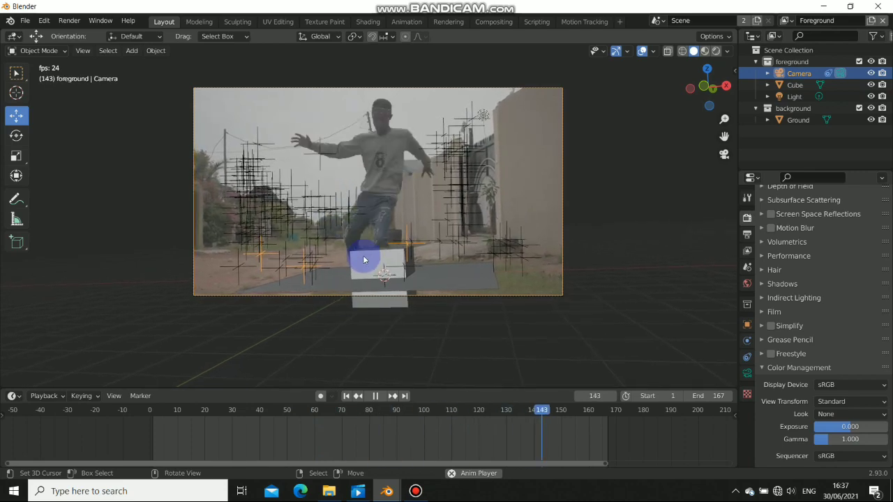
left_click(373, 396)
left_click(347, 396)
Turn off Motion Tracking in the viewport overlays and return to camera view at frame 87
middle_click_drag(309, 275, 364, 266)
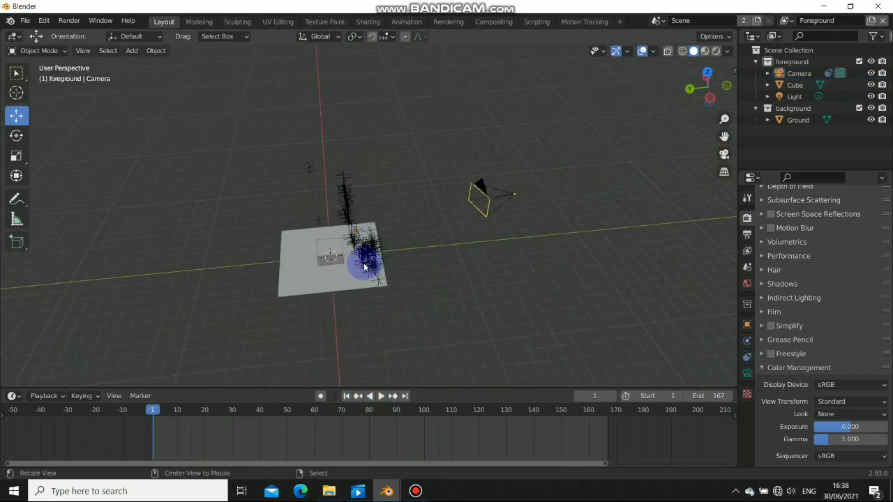
left_click(652, 52)
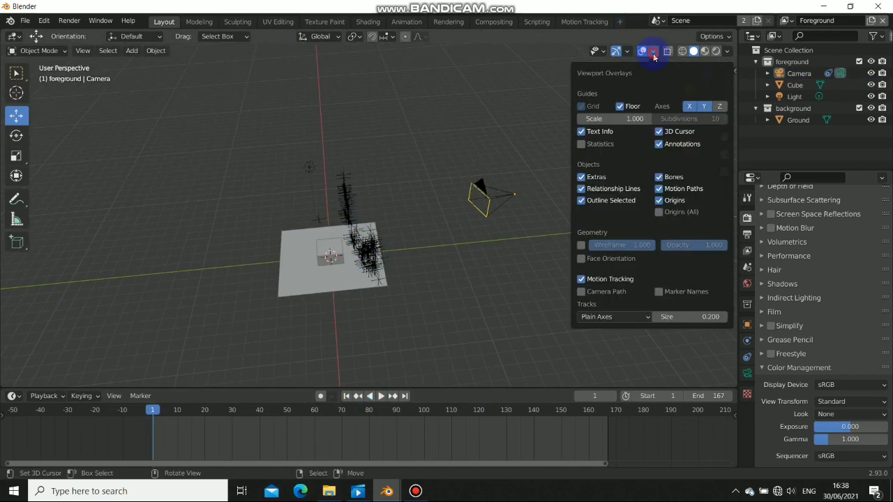
left_click(581, 278)
middle_click_drag(530, 265, 411, 213)
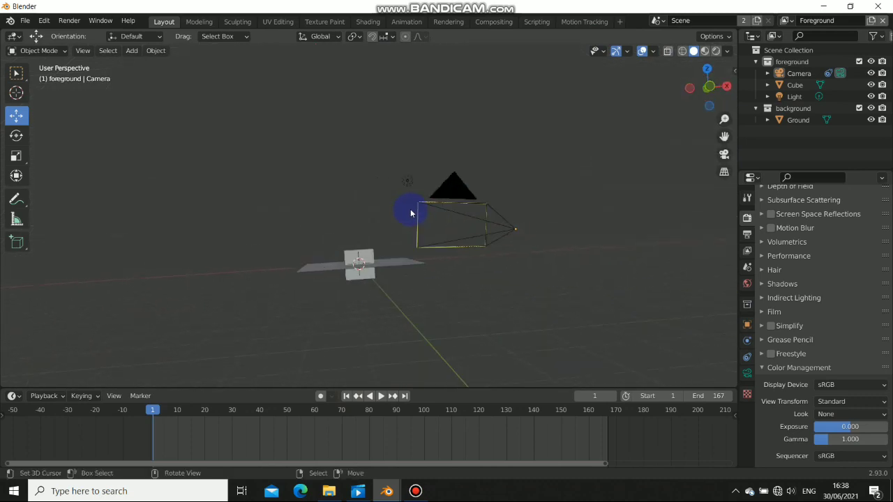
key("KP_0")
left_click_drag(284, 454, 391, 329)
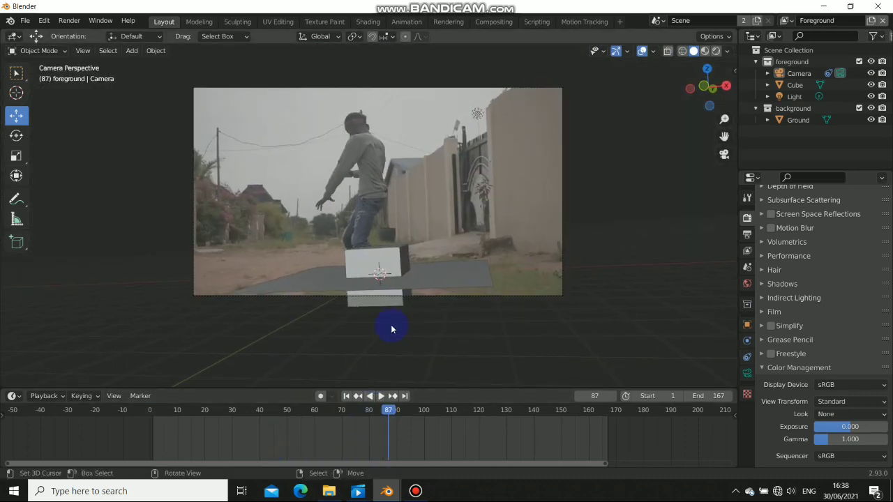
Delete the cube from the scene
left_click(377, 268)
key("x")
left_click(387, 274)
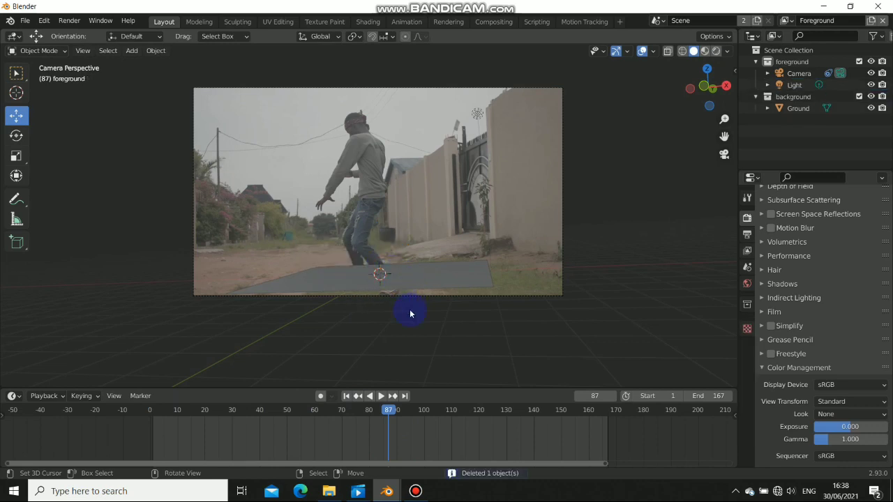
left_click_drag(391, 451, 361, 419)
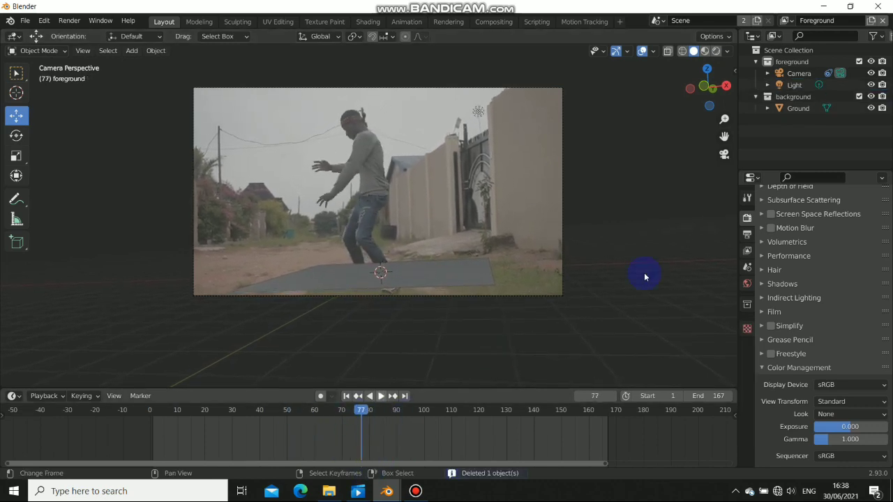
Switch the active view layer to Background
left_click(783, 21)
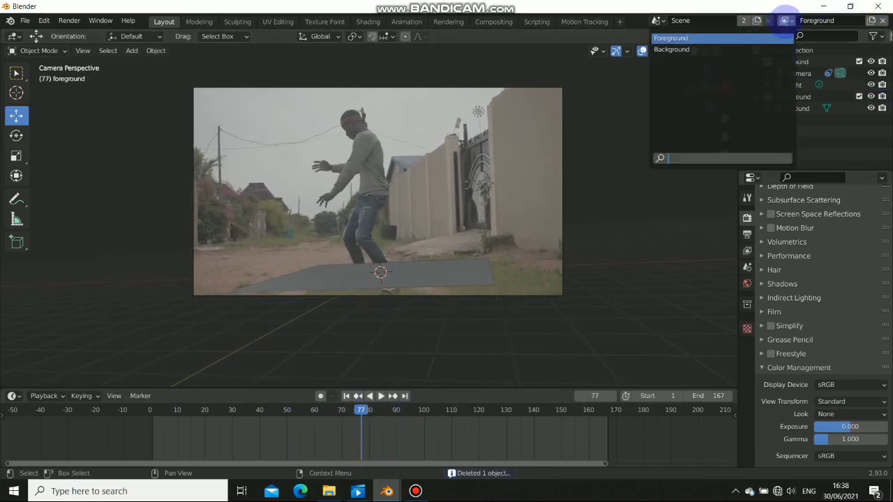
left_click(785, 23)
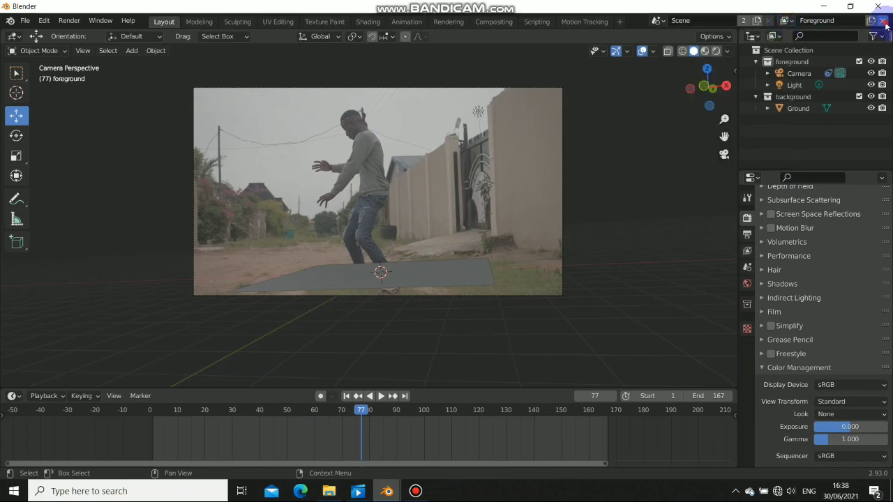
left_click(786, 22)
middle_click_drag(317, 209, 318, 217, "shift")
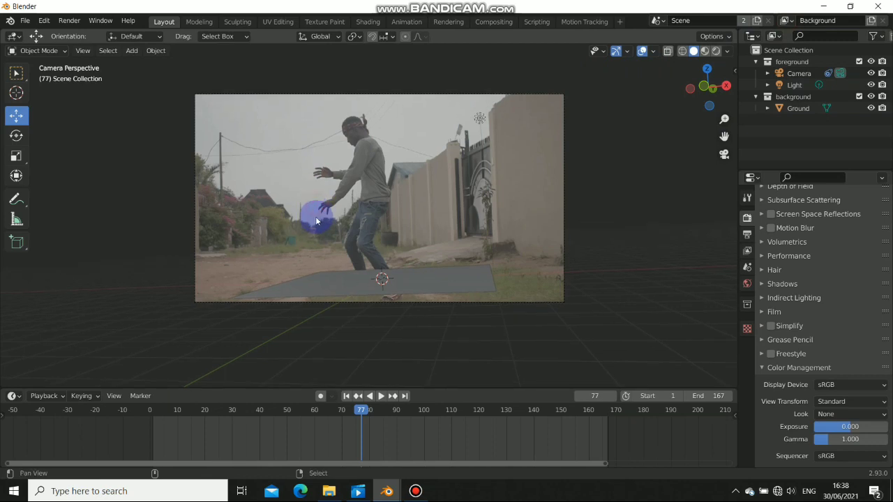
left_click_drag(359, 453, 352, 432)
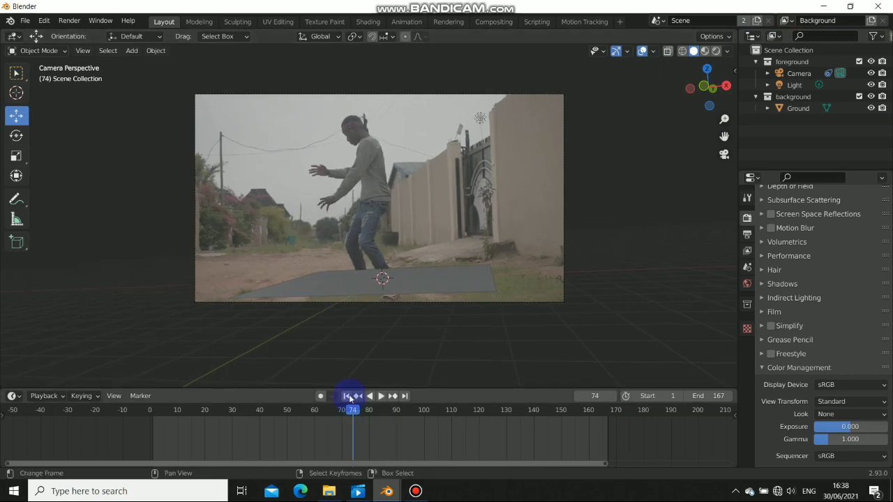
left_click(349, 397)
left_click_drag(154, 450, 336, 446)
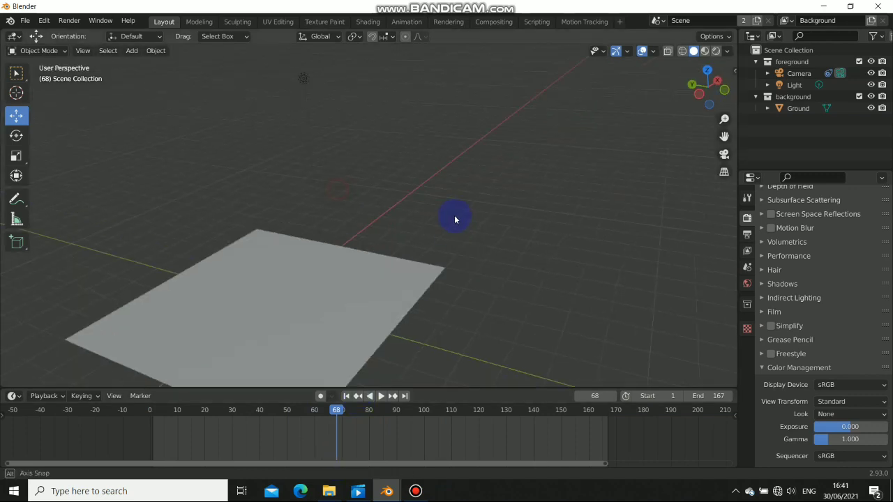
Delete the light and return to the camera view
scroll(456, 217, "down", 6)
middle_click_drag(364, 229, 383, 202)
left_click(323, 188)
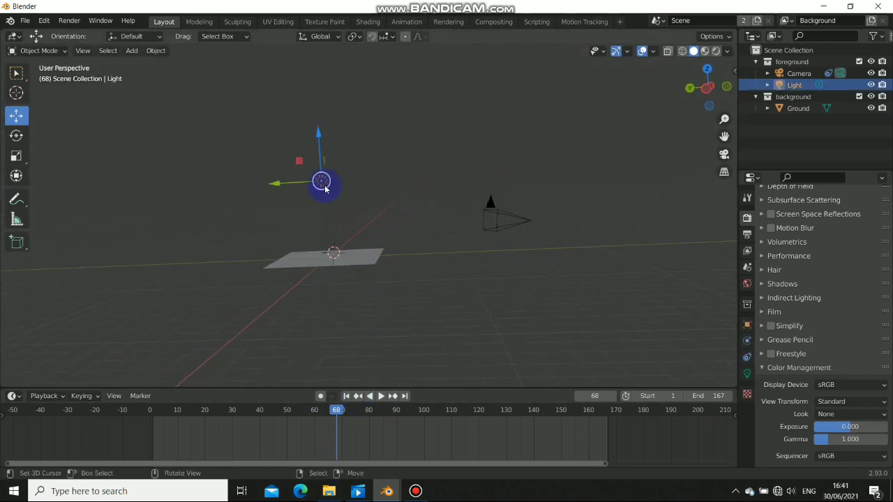
key("x")
left_click(325, 187)
middle_click_drag(325, 189, 371, 228)
key("KP_0")
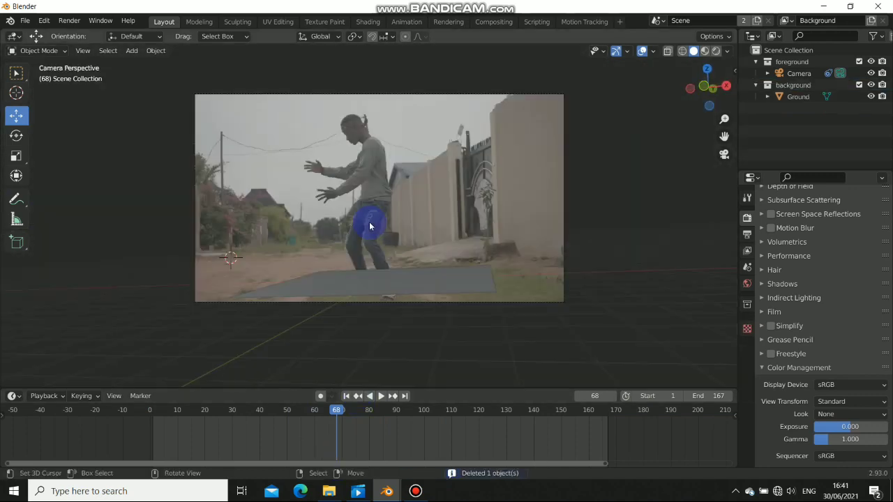
Add a UV sphere to the scene
left_click(314, 172)
key("shift+a")
mouse_move(323, 177)
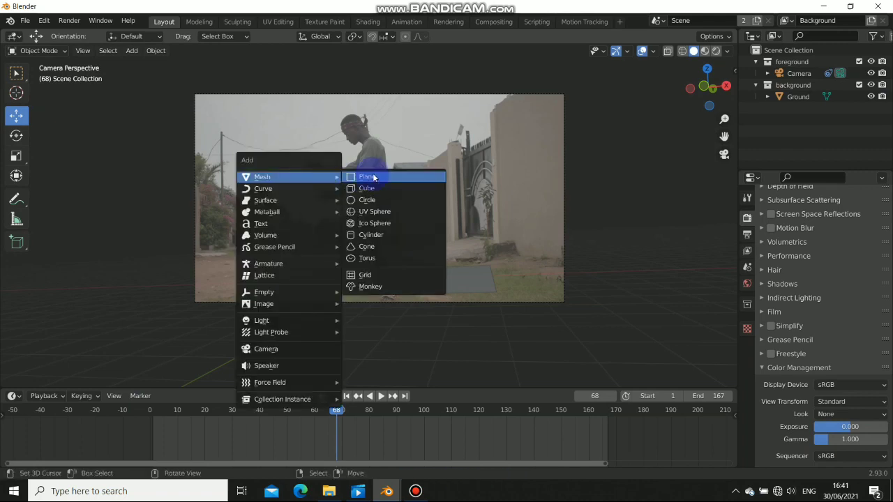
left_click(374, 212)
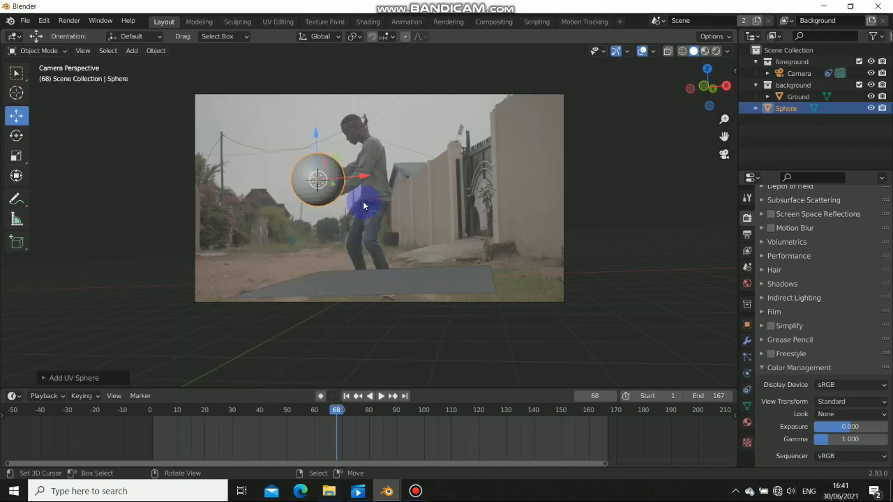
Scale the sphere down to about 0.47 so it fits between the dancer's hands in camera view
mouse_move(364, 200)
middle_mouse_down()
mouse_move(375, 193)
mouse_move(351, 190)
mouse_move(343, 206)
mouse_move(353, 195)
middle_mouse_up()
scroll(351, 190, "down", 6)
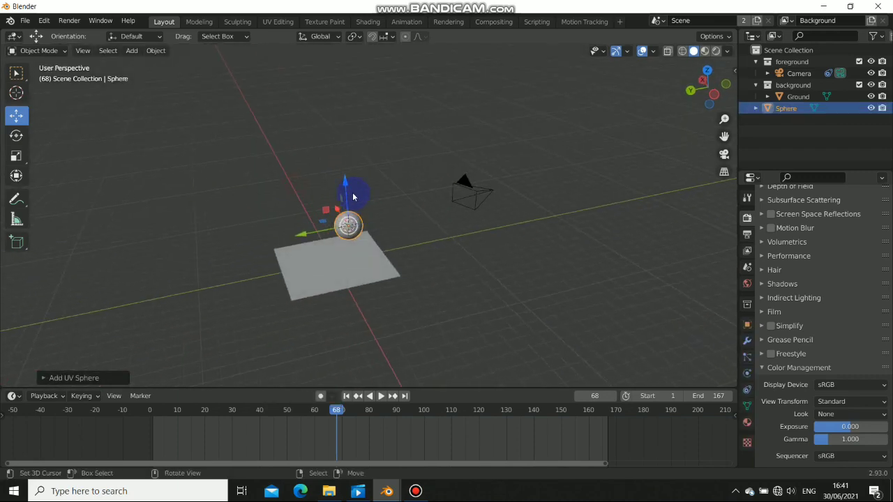
key("KP_0")
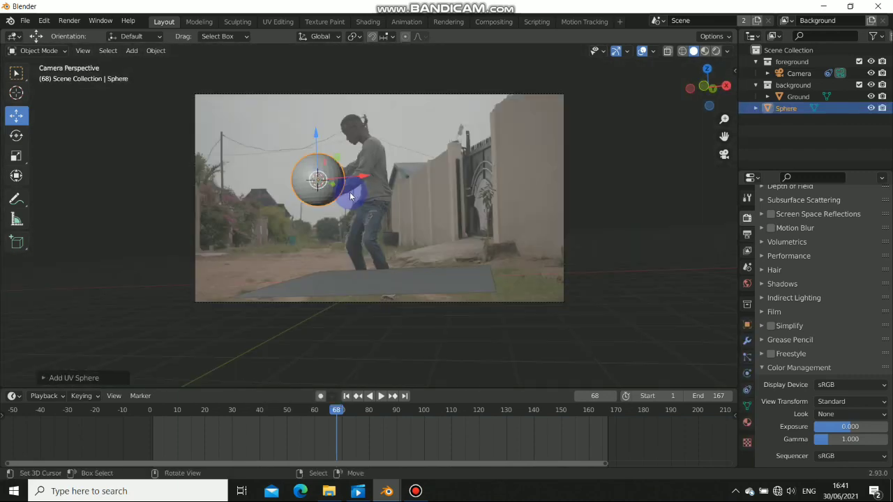
scroll(347, 182, "up", 3)
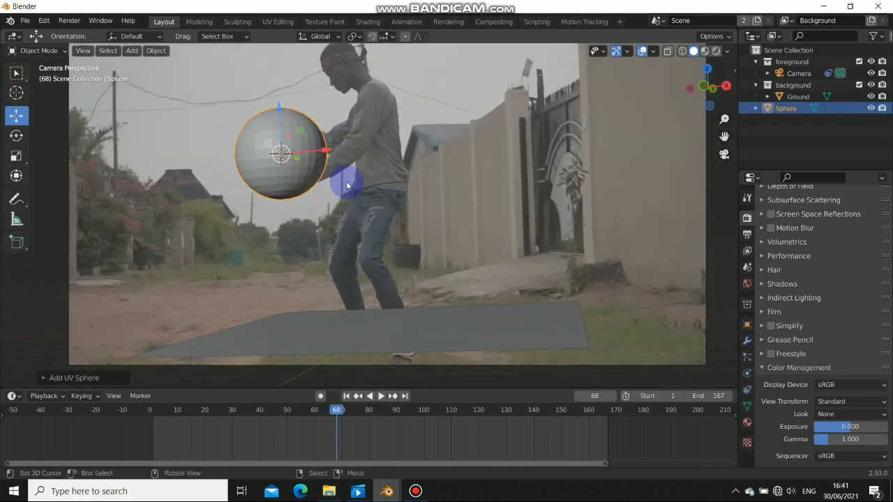
key("s")
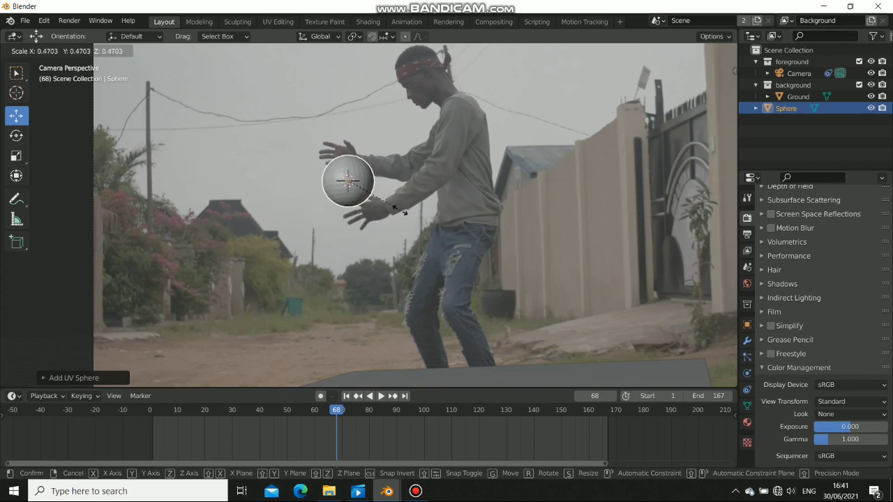
left_click(403, 211)
middle_click_drag(403, 212, 655, 236)
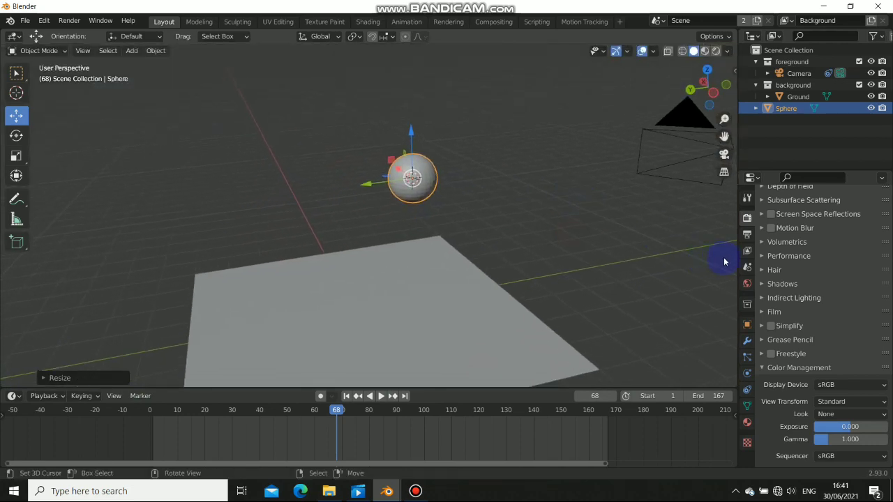
left_click_drag(735, 256, 691, 249)
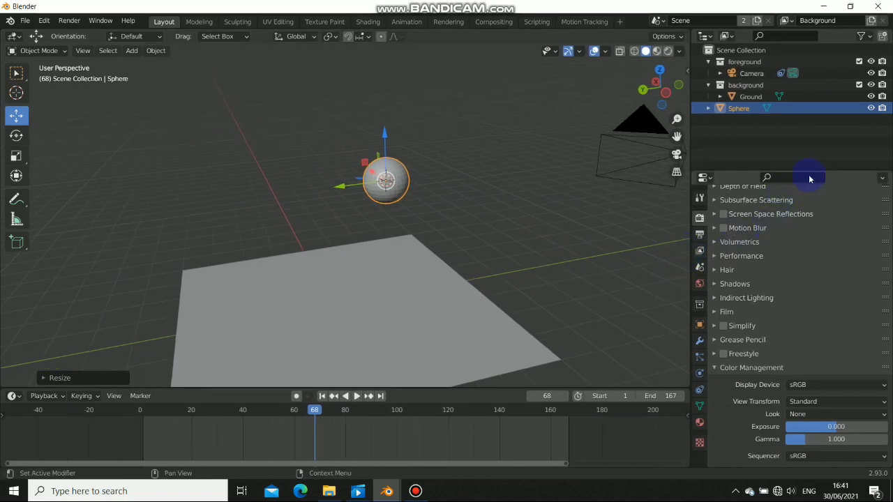
Add a Subdivision Surface modifier and then a Displace modifier to the sphere
left_click_drag(803, 173, 798, 133)
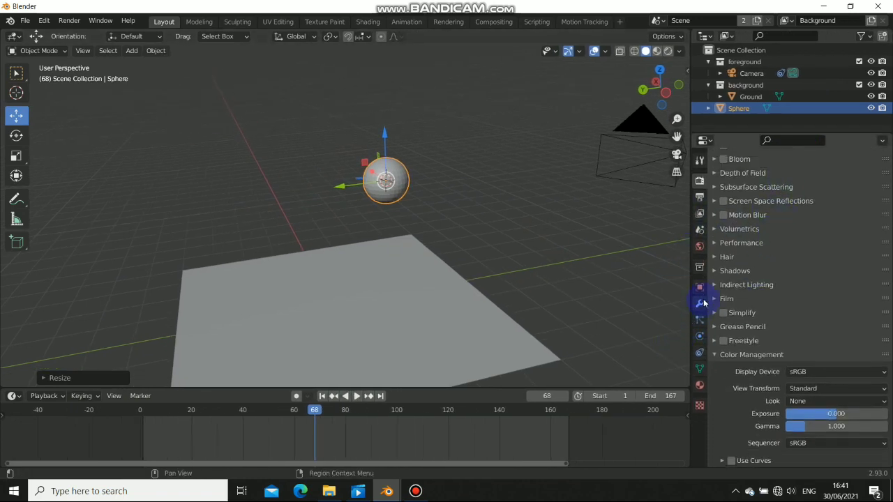
left_click(700, 303)
left_click(787, 180)
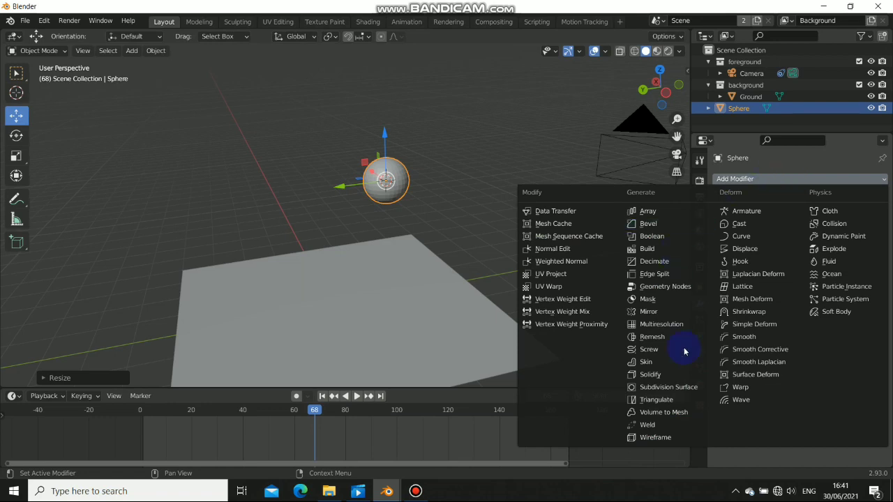
left_click(668, 387)
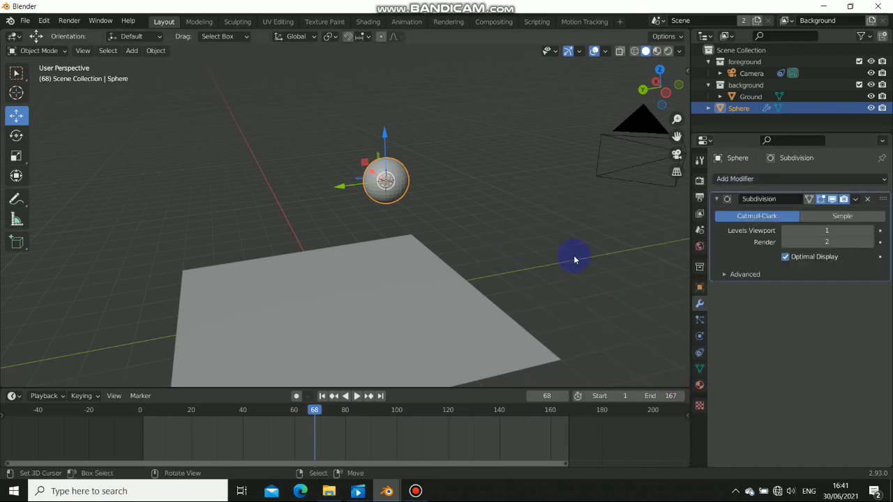
left_click(786, 180)
left_click(744, 250)
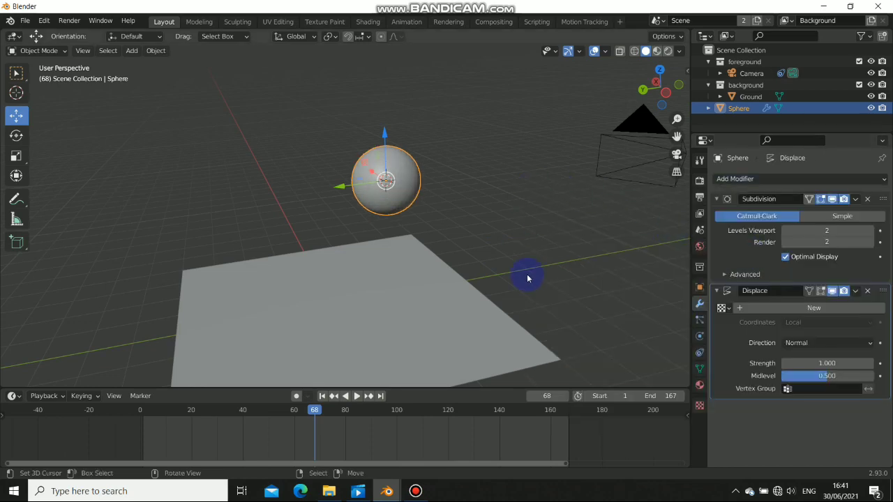
Give the Displace modifier a new Clouds texture with noise size 0.54
middle_click_drag(470, 220, 875, 385)
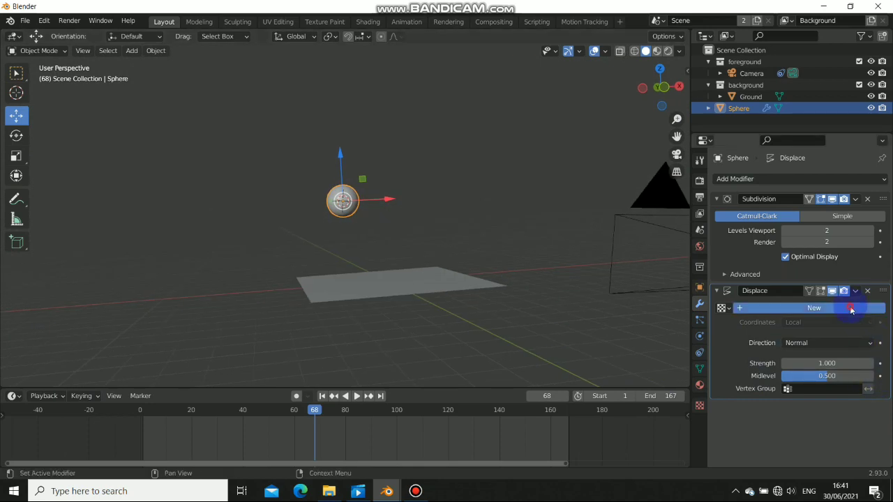
left_click(850, 307)
left_click(877, 309)
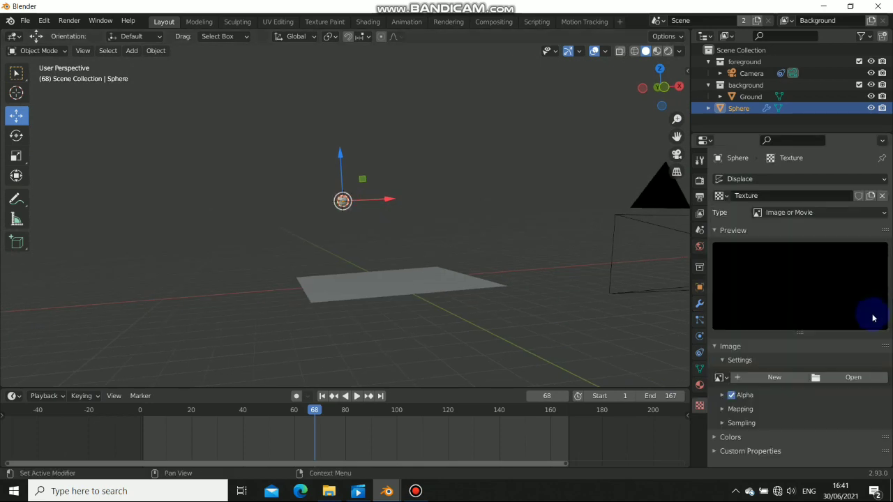
left_click(415, 491)
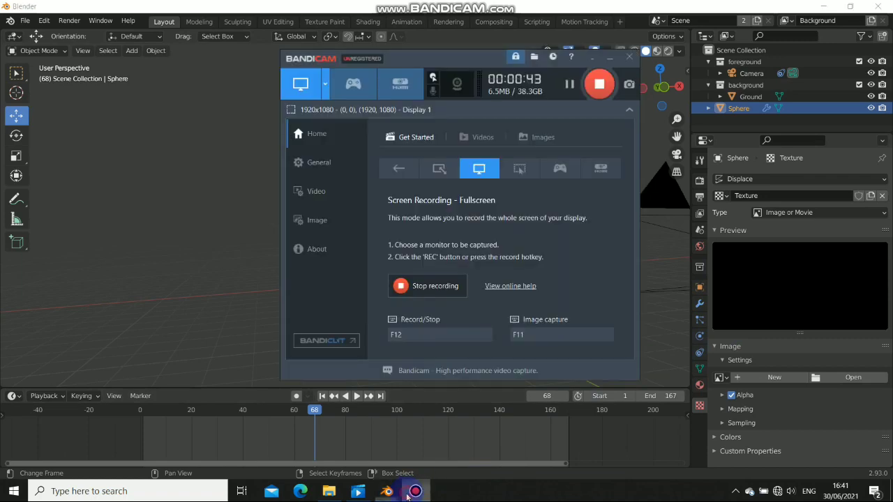
left_click(407, 495)
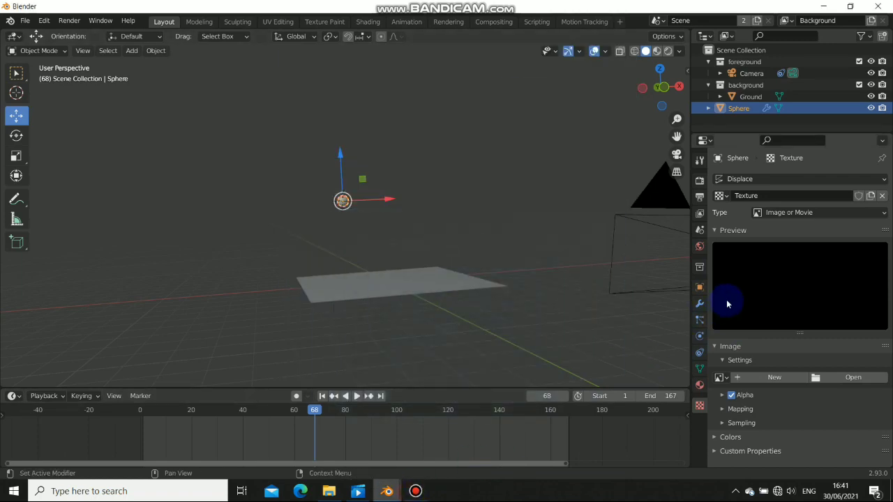
left_click(799, 215)
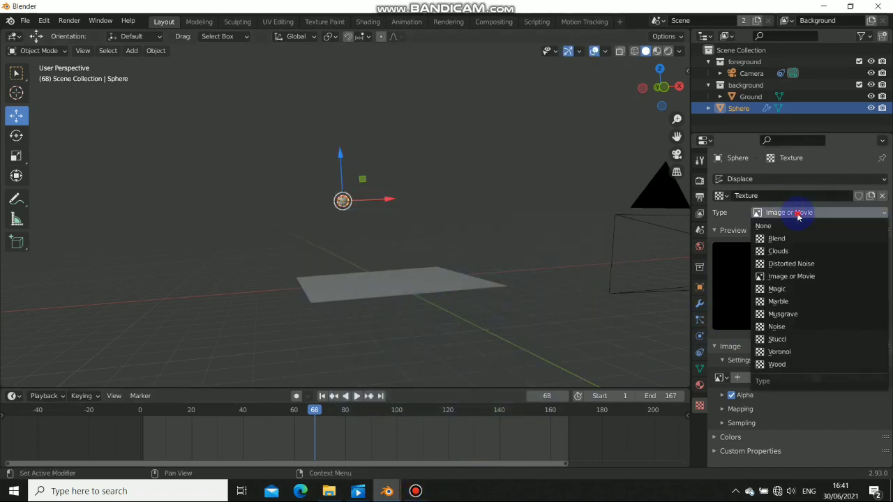
left_click(778, 251)
mouse_move(428, 183)
middle_mouse_down()
mouse_move(369, 193)
mouse_move(347, 174)
mouse_move(429, 182)
middle_mouse_up()
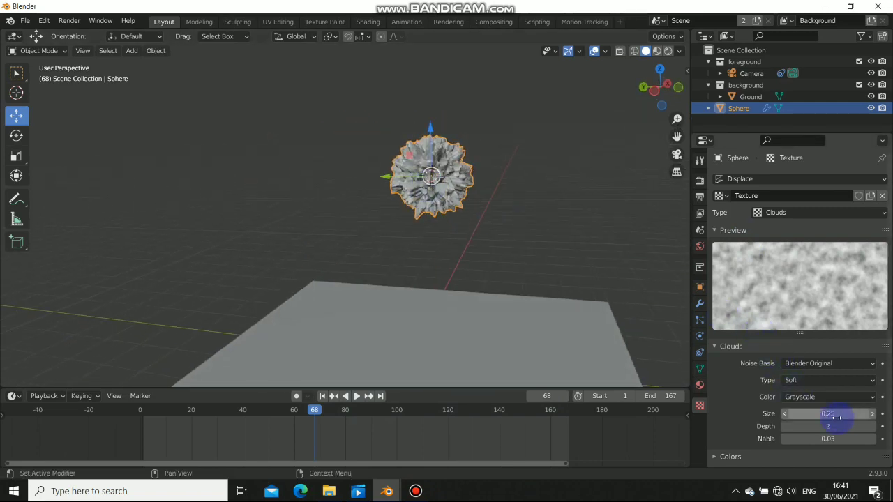
left_click_drag(836, 417, 862, 417)
middle_click_drag(523, 272, 391, 224)
Set the displacement strength to 0.3 and shade the sphere smooth
left_click(699, 304)
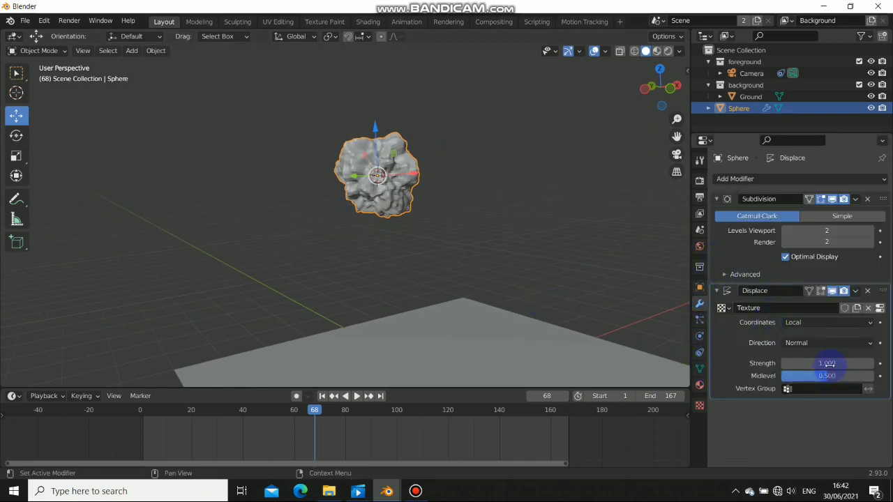
left_click_drag(827, 363, 760, 363)
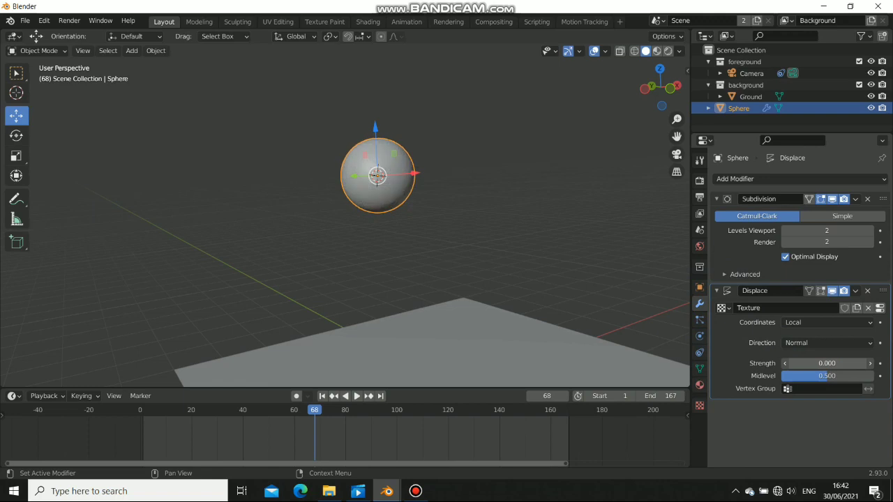
middle_click_drag(423, 191, 393, 196)
scroll(393, 195, "up", 5)
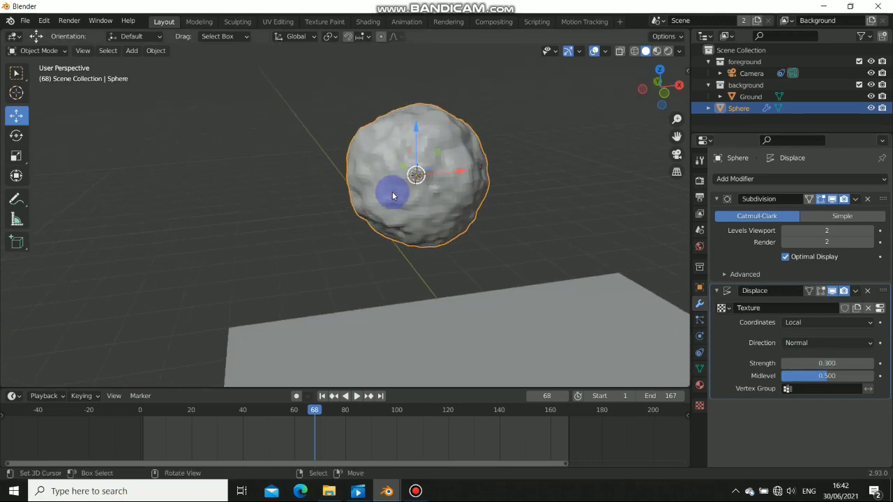
right_click(463, 205)
left_click(463, 205)
middle_click_drag(482, 200, 488, 223)
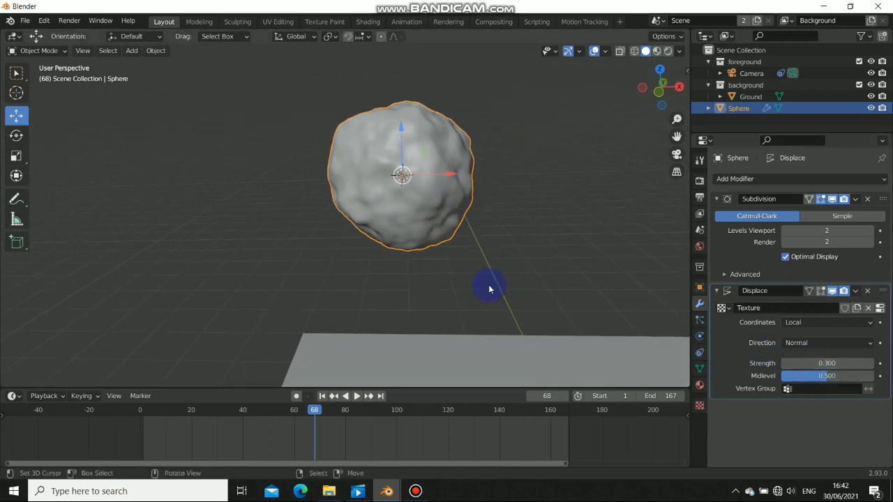
middle_click_drag(488, 285, 482, 246)
Readjust the Clouds noise size, settling on 0.61
left_click(879, 308)
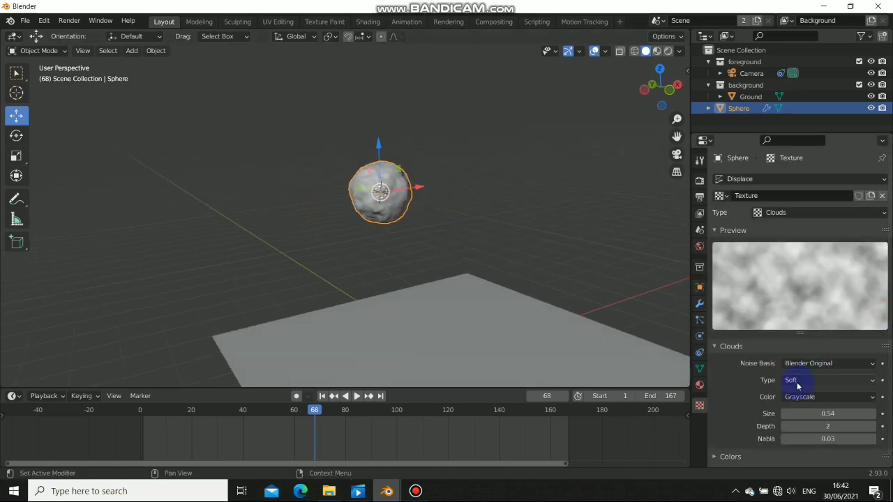
scroll(817, 409, "down", 1)
mouse_move(821, 405)
left_mouse_down()
mouse_move(830, 404)
mouse_move(811, 404)
left_mouse_up()
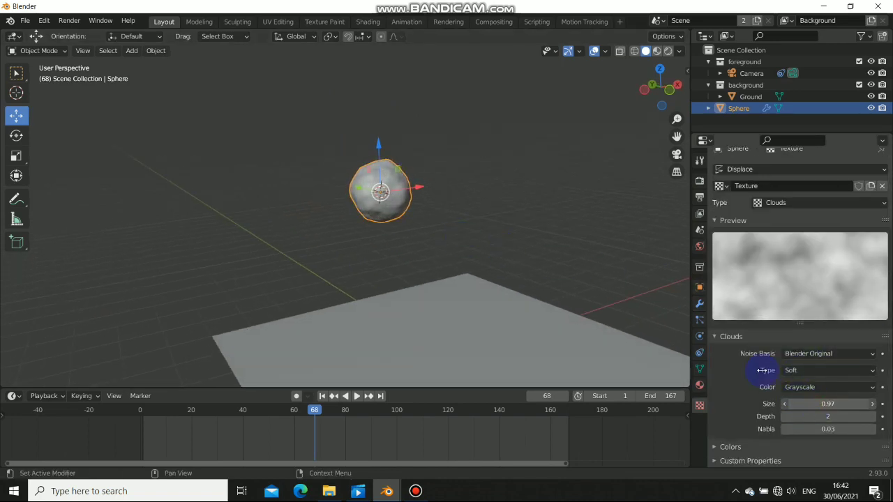
left_click_drag(450, 236, 488, 216, "alt")
scroll(348, 192, "up", 5)
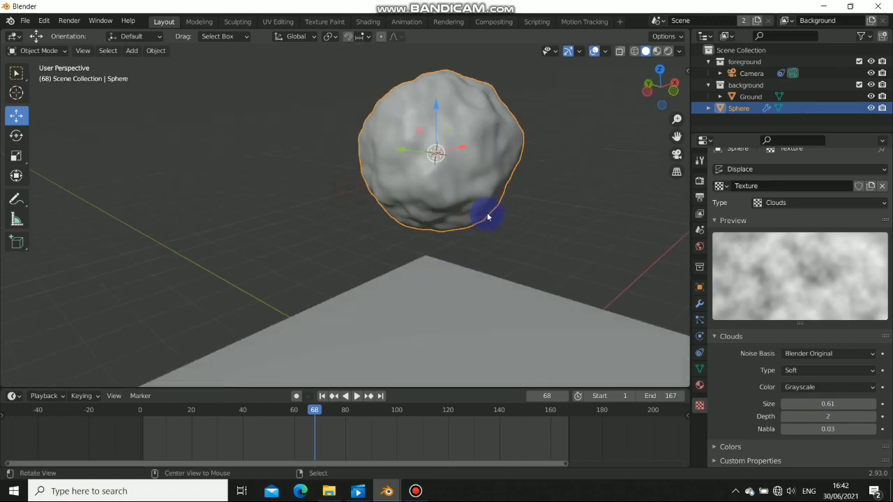
scroll(482, 217, "down", 4)
scroll(424, 246, "down", 5)
Inspect the lumpy sphere above the ground plane, return to the modifiers and deselect it
left_click_drag(414, 225, 460, 249, "alt")
scroll(375, 238, "down", 3)
scroll(363, 219, "up", 5)
scroll(389, 230, "up", 3)
left_click_drag(393, 237, 367, 201, "alt")
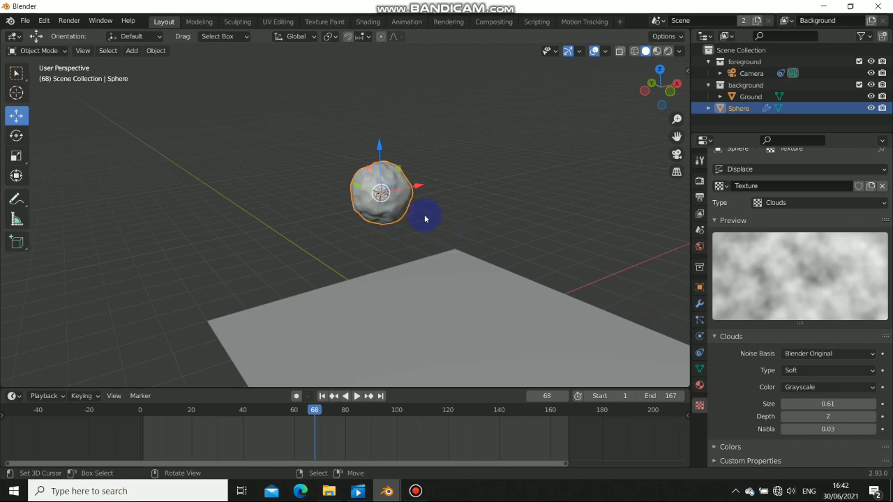
scroll(403, 214, "down", 2)
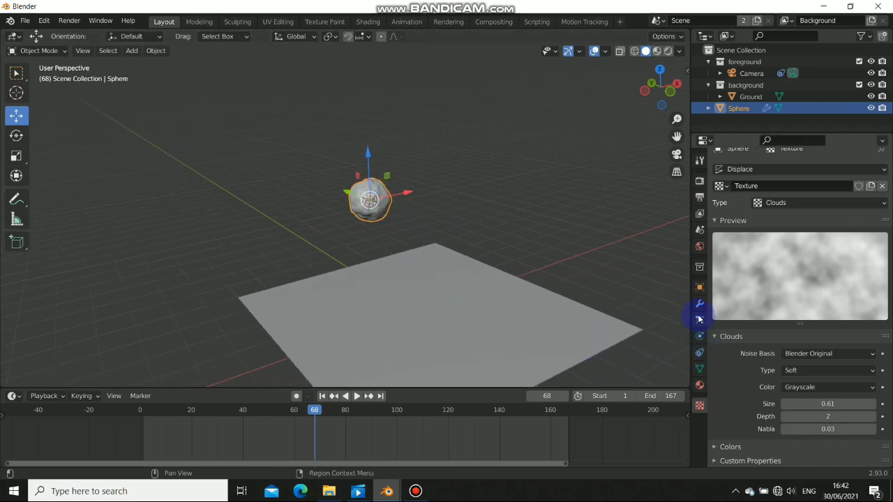
left_click(699, 304)
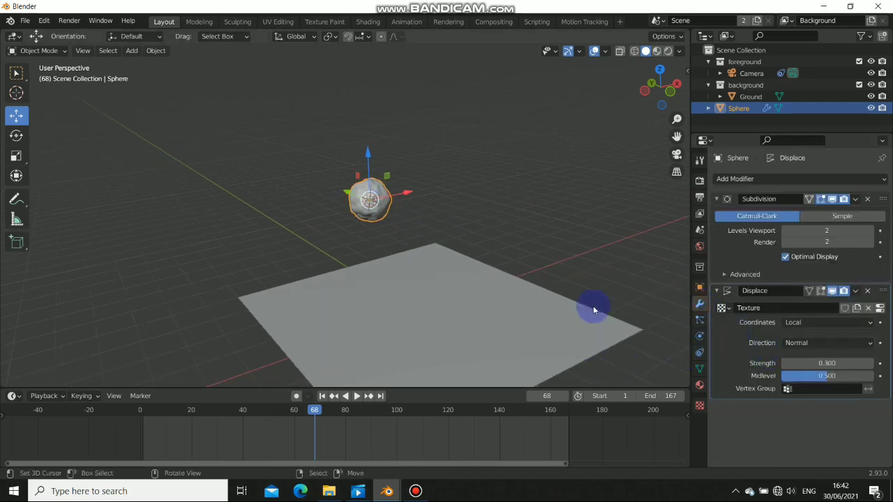
middle_click_drag(456, 292, 424, 300)
left_click(419, 294)
Save the scene as 'water 002 tuto.blend' in D:\Documents, correcting the typed 001 to 002
key("ctrl+s")
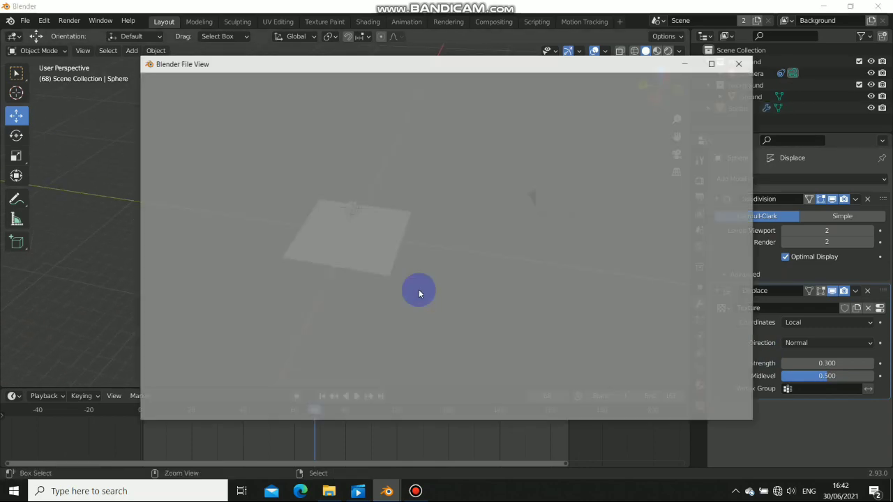
left_click(360, 407)
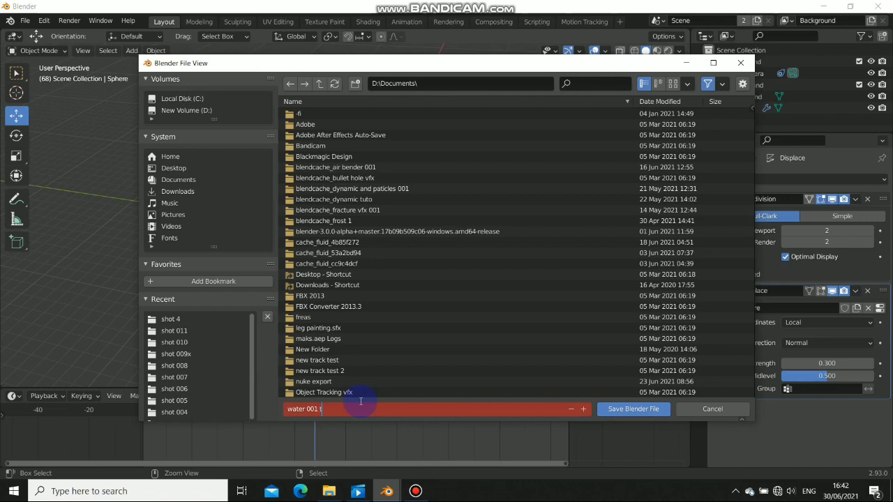
type("water 001 tuto")
key("Return")
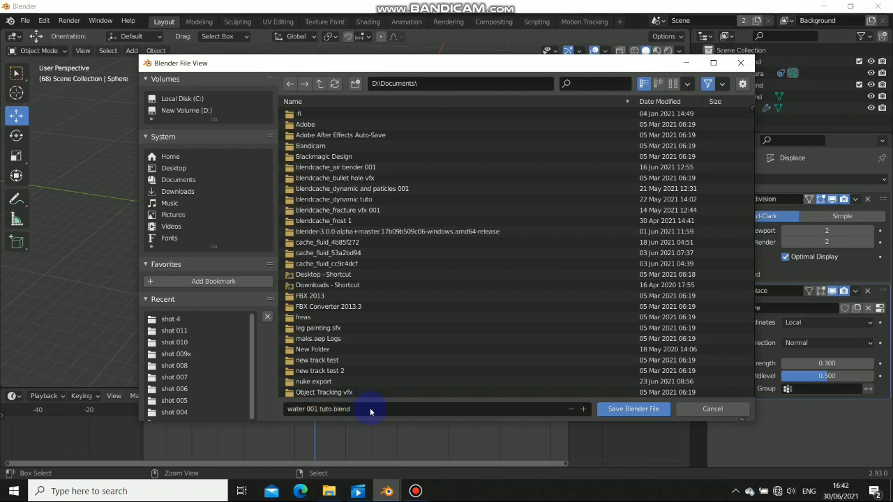
left_click(318, 409)
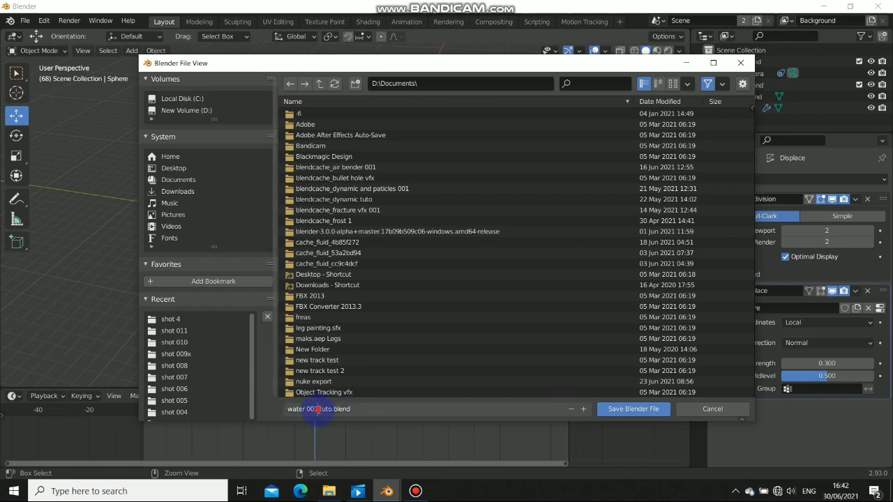
left_click(659, 410)
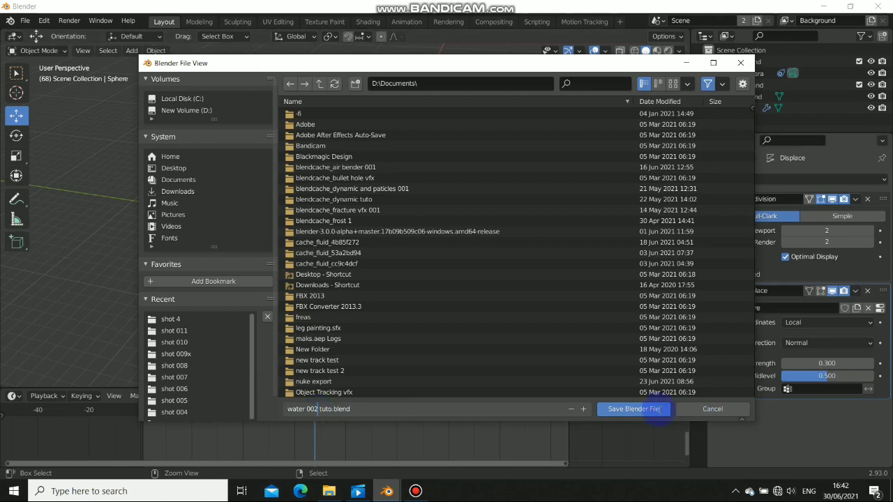
left_click(627, 410)
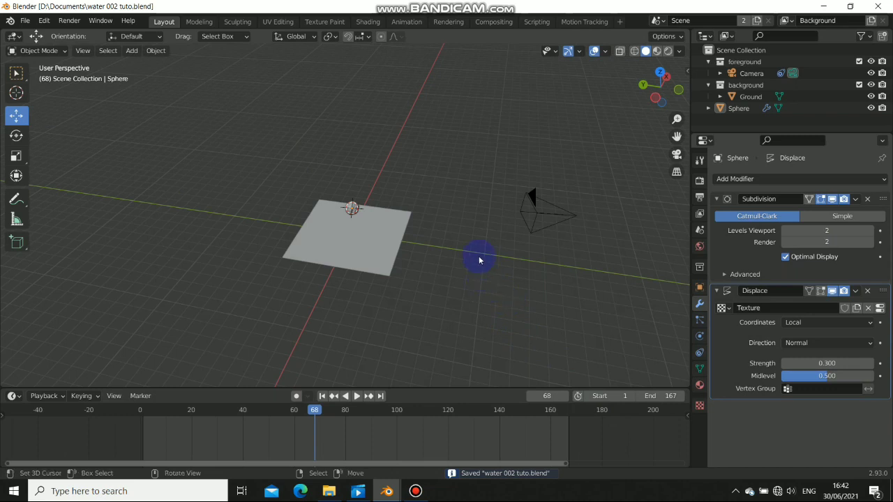
Add a Plain Axes Empty and move it near the camera
middle_click_drag(479, 260, 498, 270)
key("shift+a")
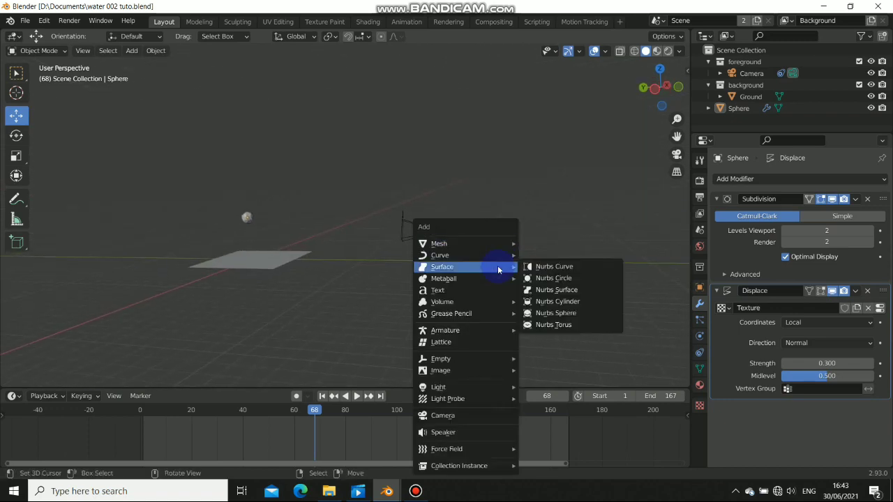
mouse_move(472, 314)
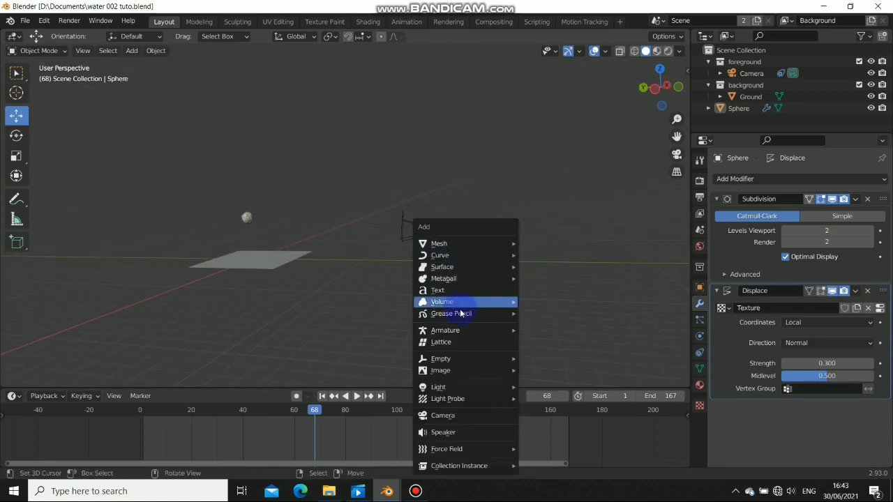
mouse_move(456, 360)
left_click(534, 359)
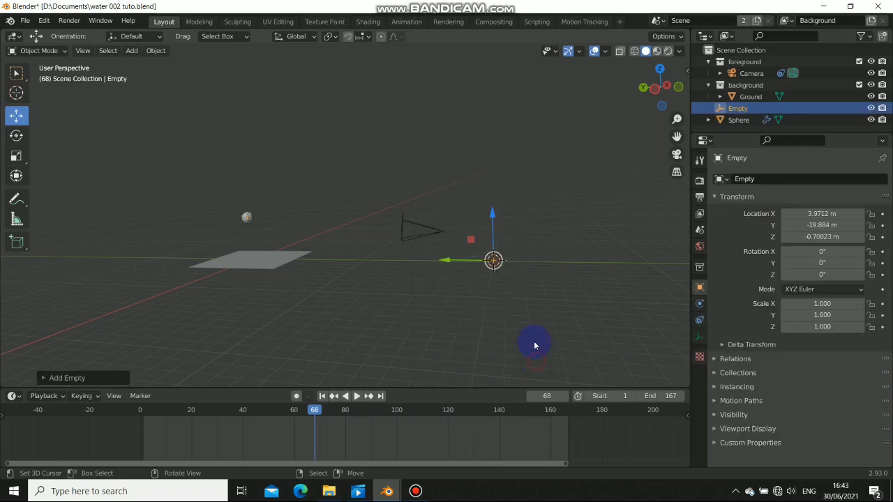
middle_click_drag(533, 341, 461, 274)
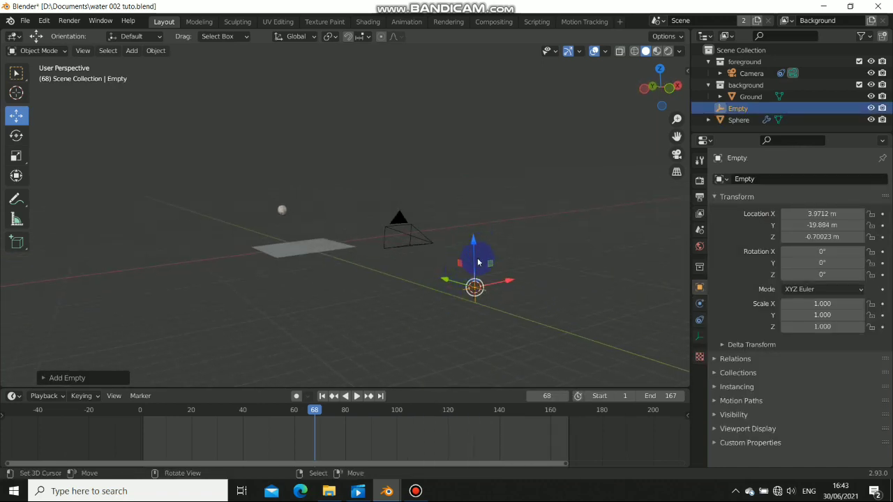
left_click_drag(479, 253, 479, 244)
left_click_drag(511, 270, 464, 287)
middle_click_drag(464, 288, 522, 286)
Raise the Empty to Z 1.3065 m and keyframe only its Z location at frame 68
key("n")
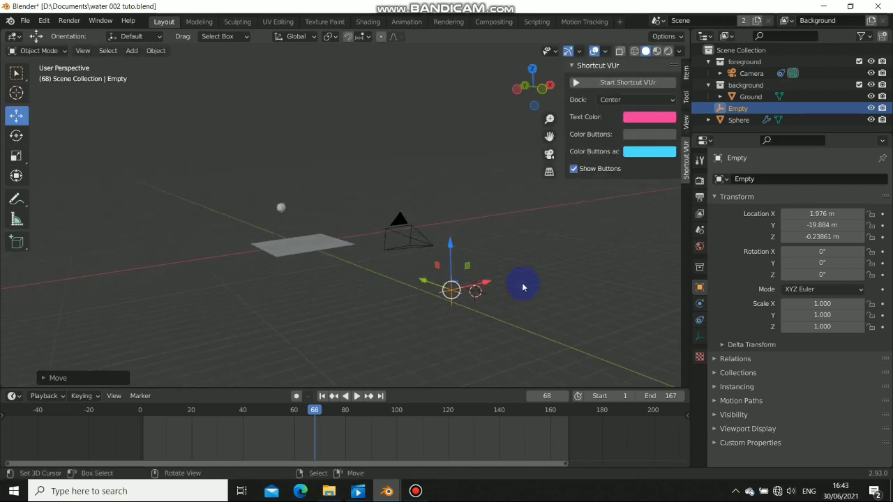
left_click(632, 82)
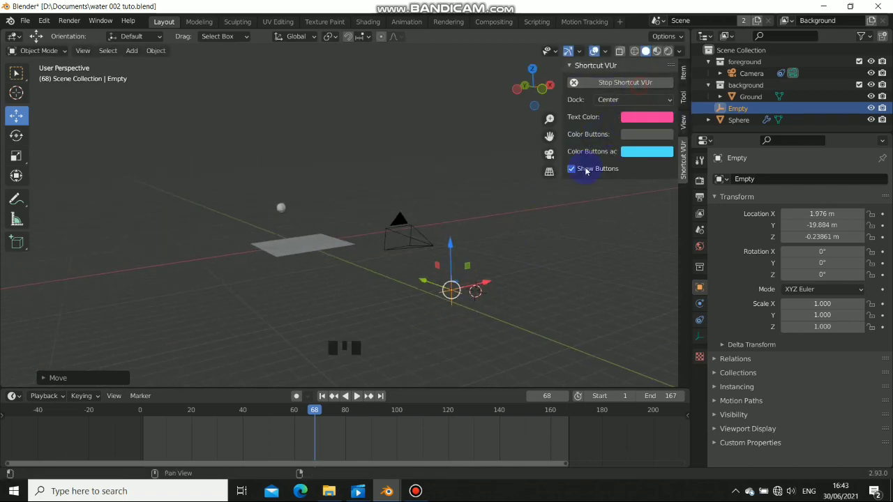
middle_click_drag(409, 303, 448, 299)
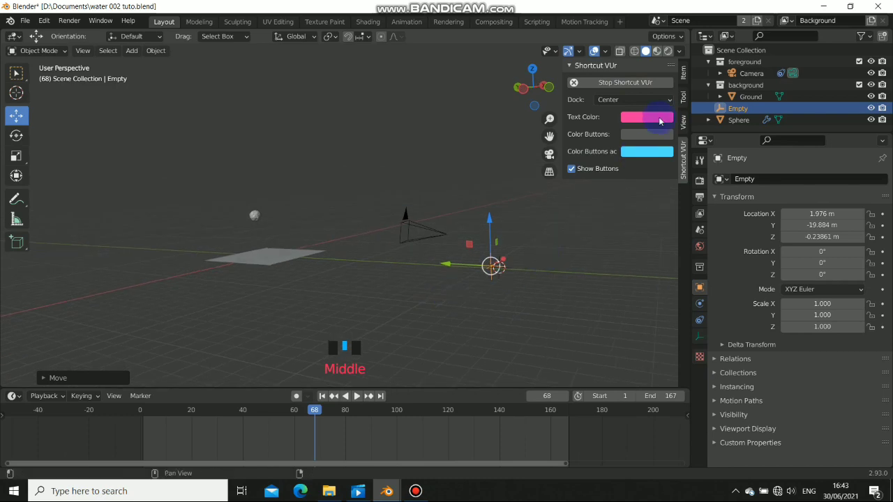
left_click(680, 76)
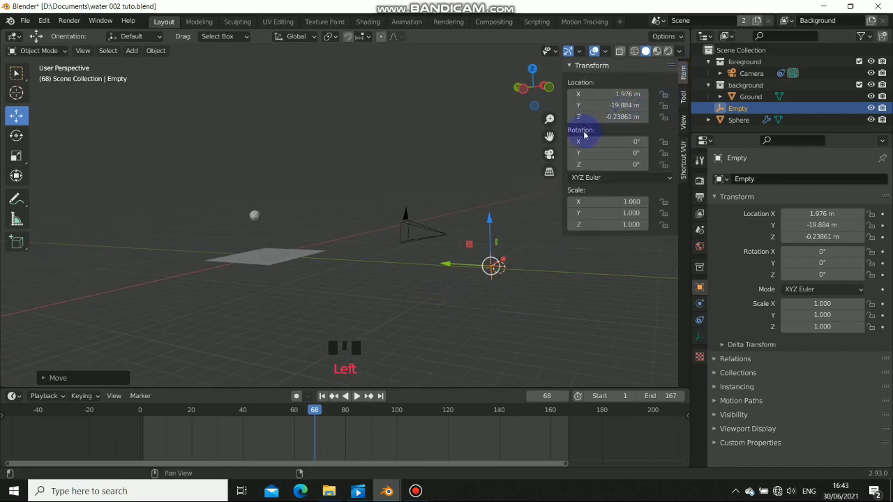
left_click_drag(487, 222, 492, 200)
right_click(630, 118)
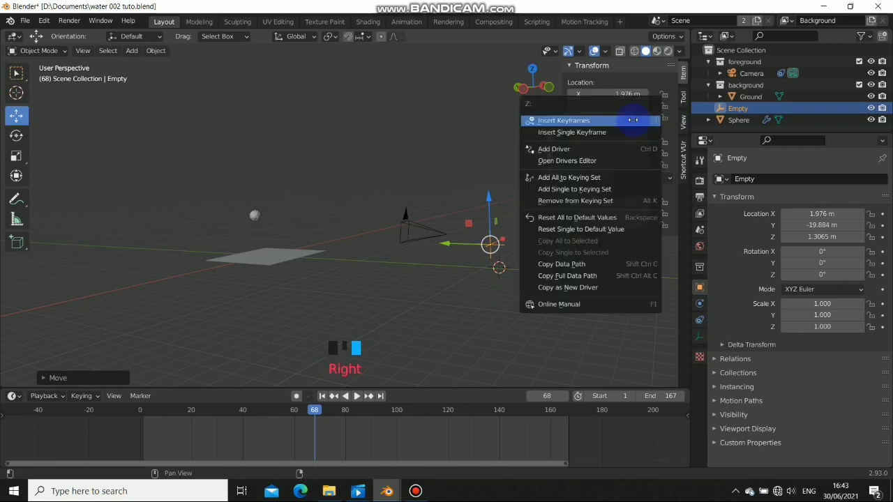
left_click(592, 132)
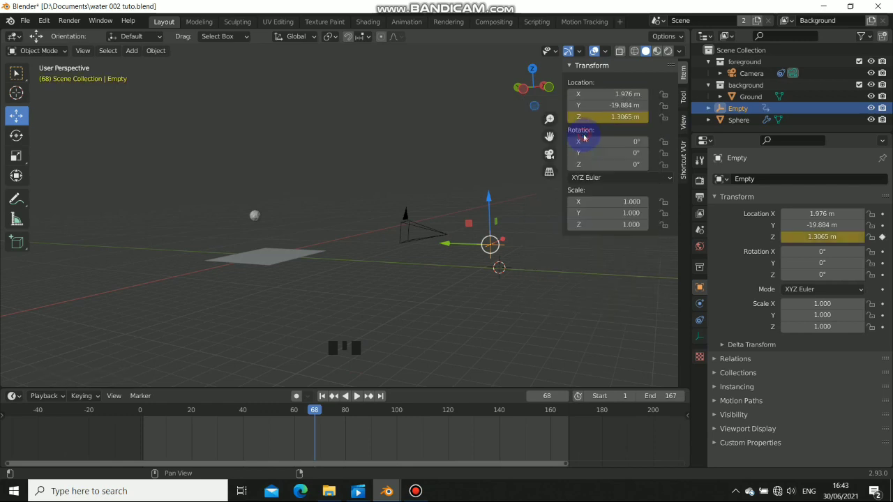
middle_click_drag(504, 256, 474, 267)
key("n")
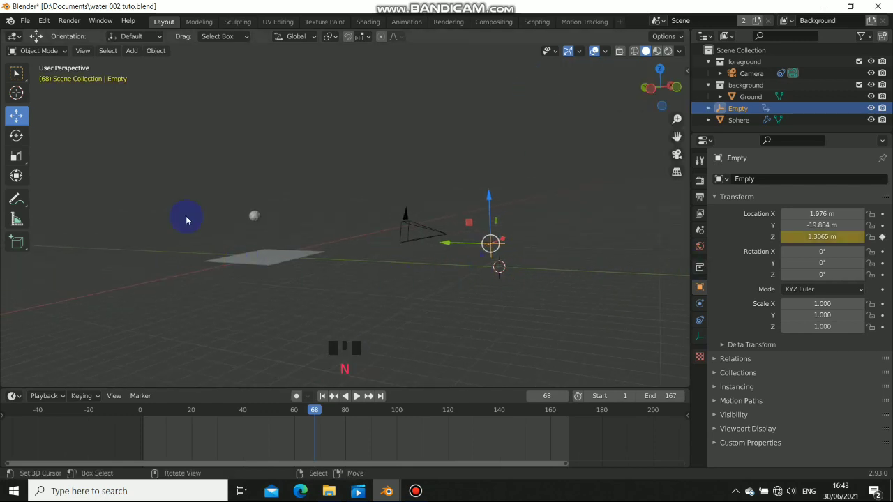
In the Animation workspace, turn the bottom editor into an enlarged Graph Editor with its side panel
left_click(398, 24)
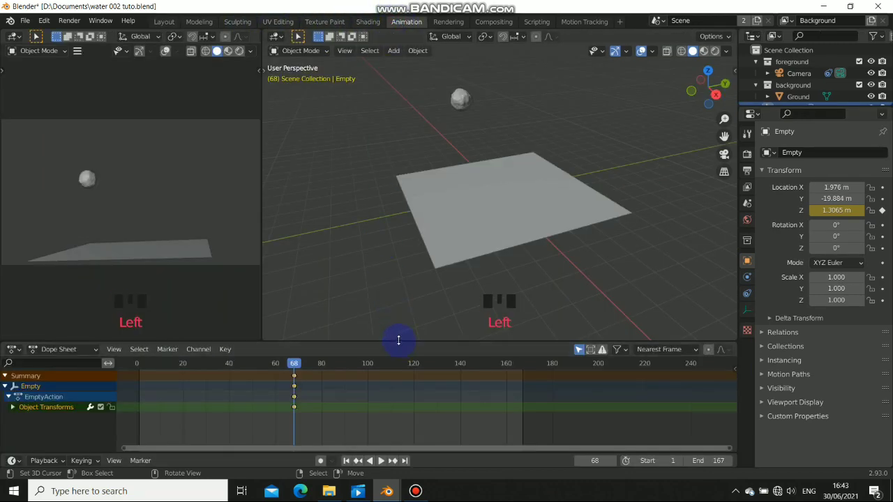
left_click(183, 377)
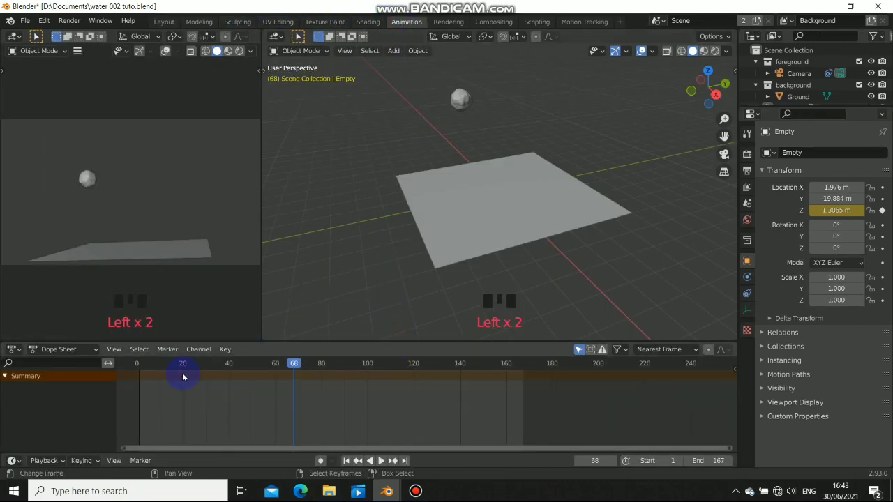
left_click(20, 351)
left_click(150, 262)
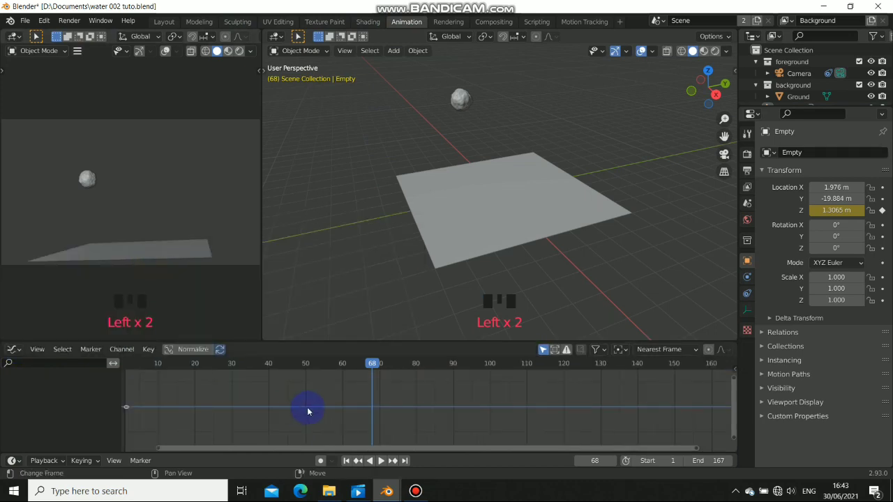
left_click_drag(325, 341, 328, 302)
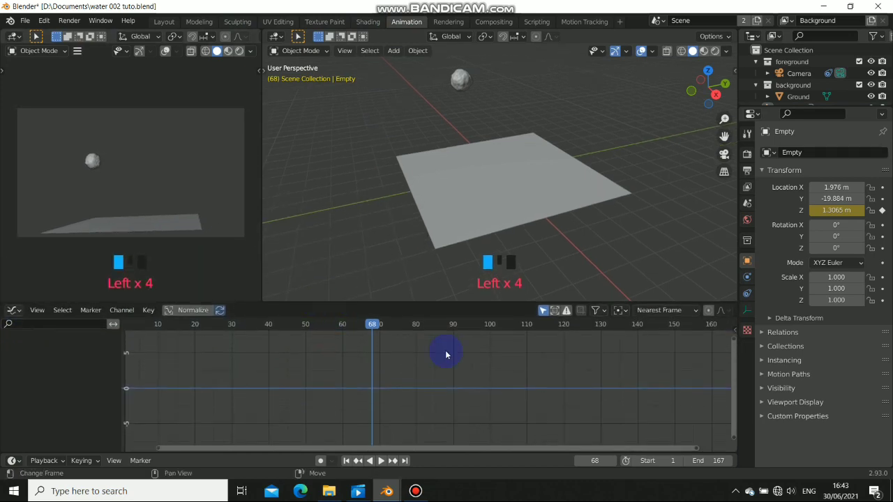
key("n")
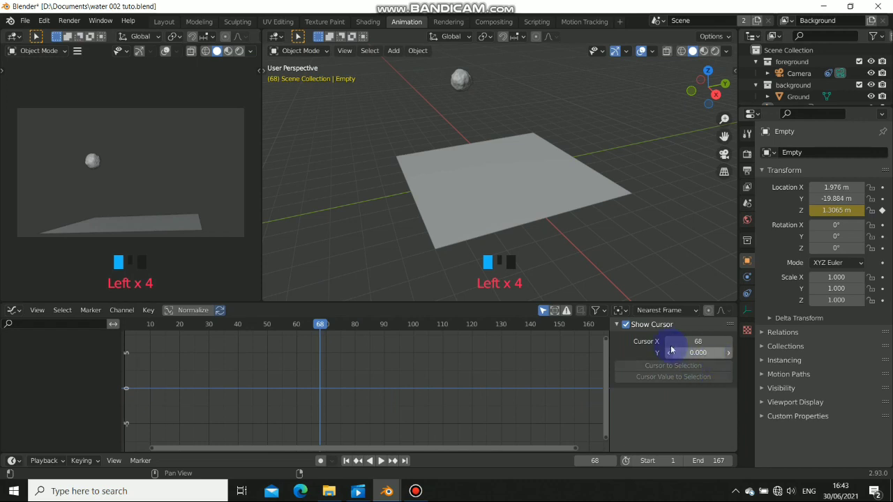
left_click(659, 311)
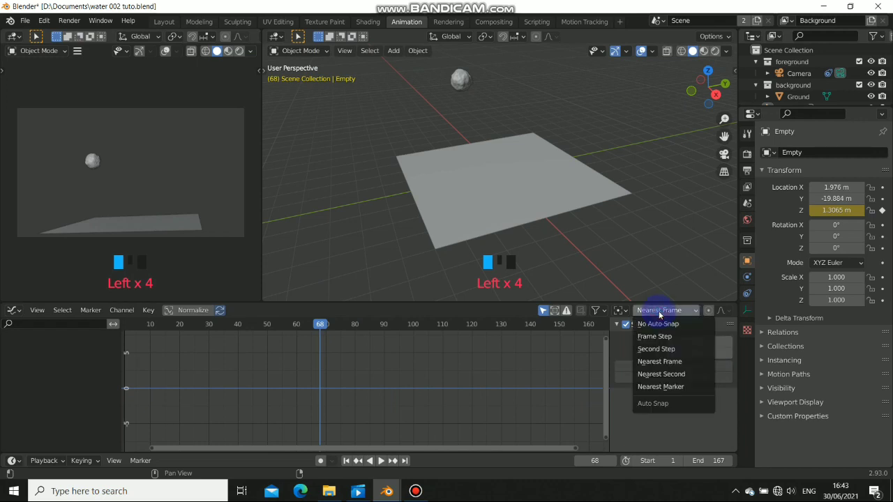
left_click(659, 313)
key("n")
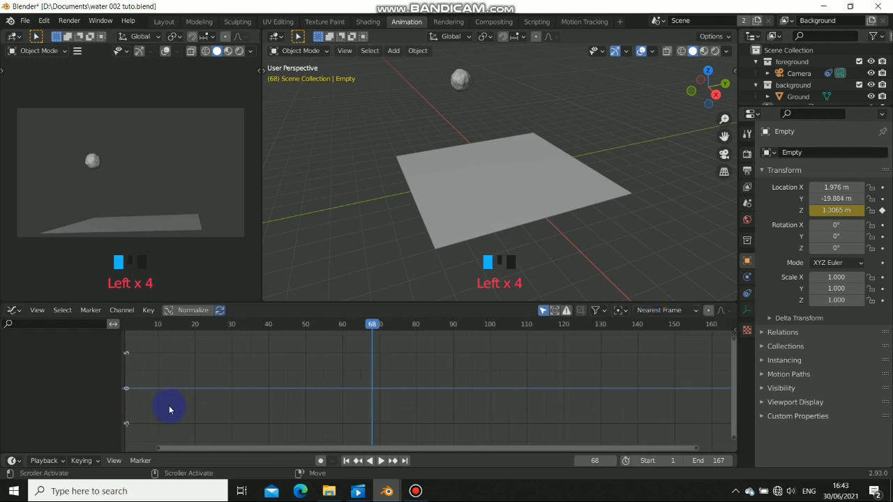
key("n")
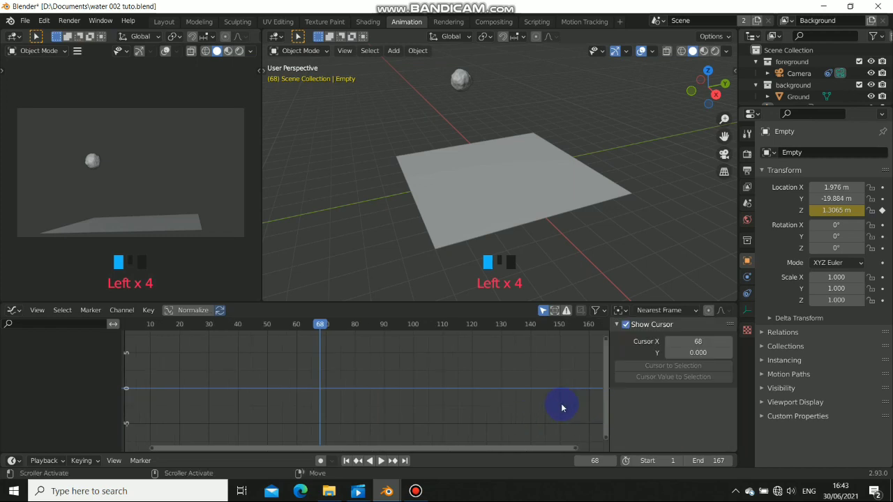
scroll(427, 230, "down", 3)
Select the Empty and add a Generator modifier to its Z location curve
middle_click_drag(426, 230, 349, 237)
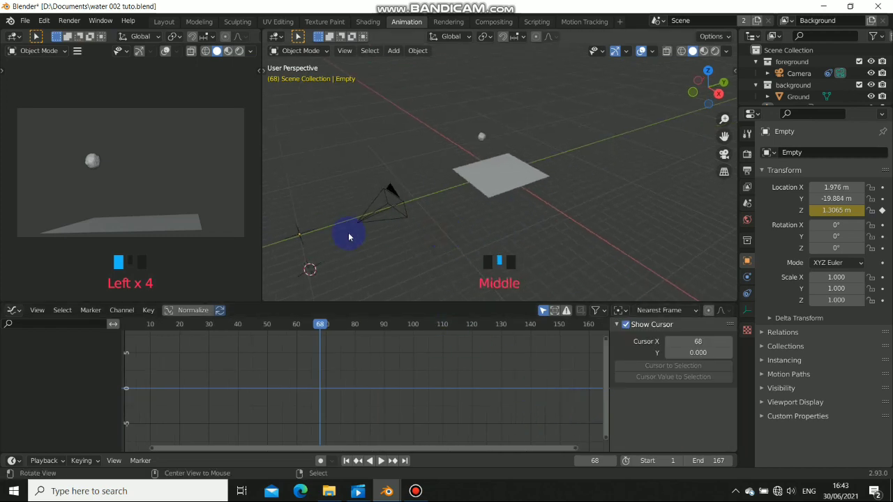
right_click(301, 241)
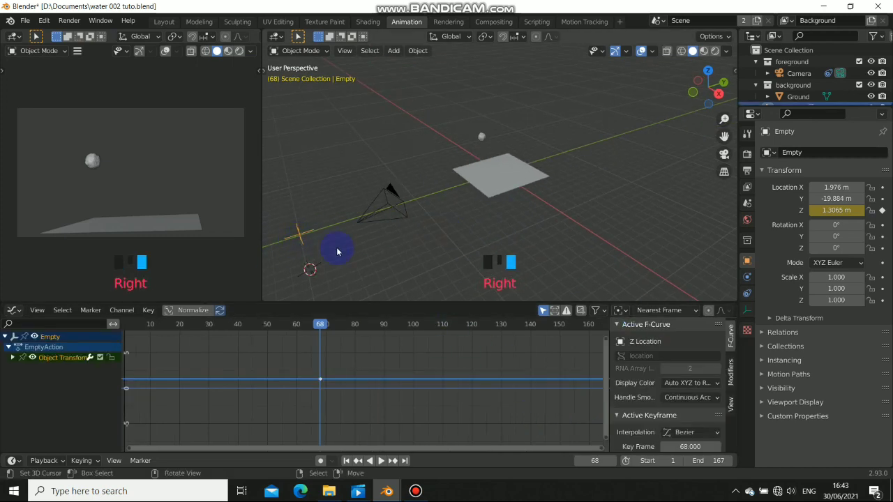
left_click(730, 371)
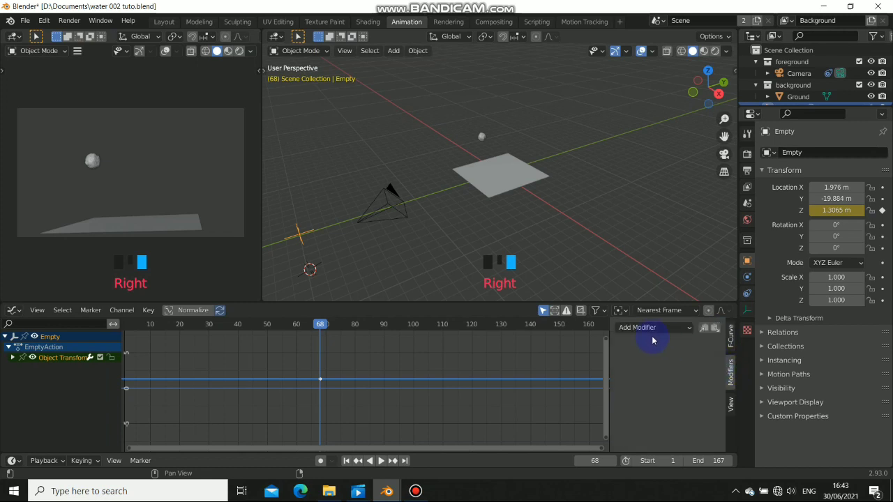
left_click(651, 328)
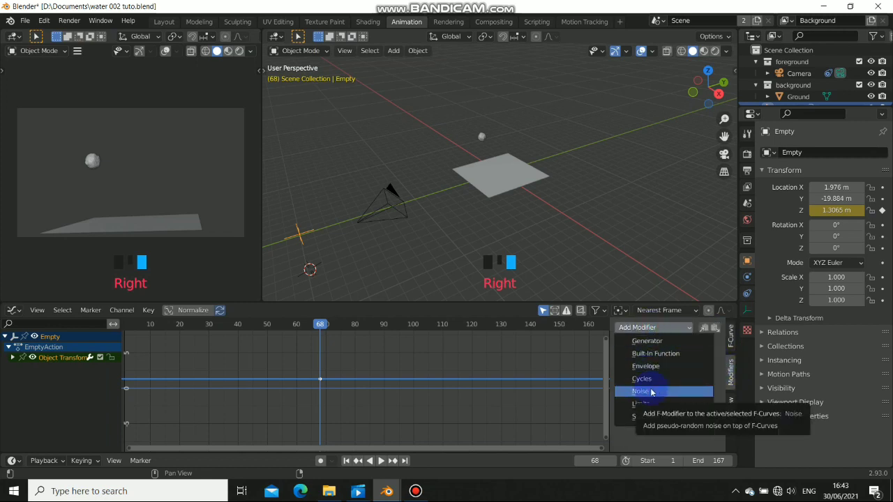
left_click(650, 340)
scroll(480, 256, "down", 3)
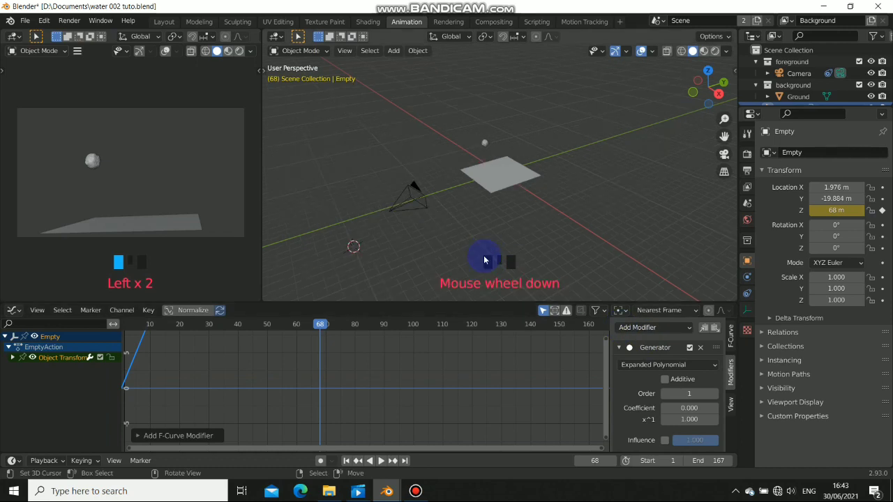
middle_click_drag(408, 258, 470, 263, "shift")
middle_click_drag(396, 252, 524, 205)
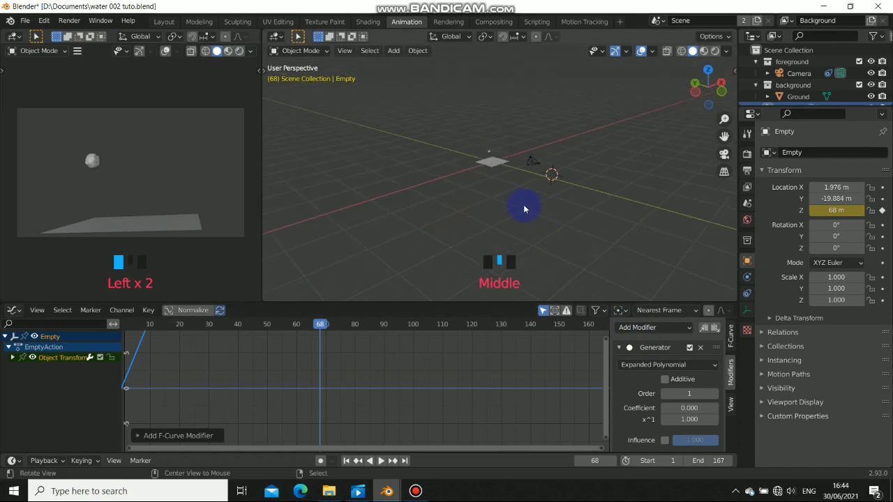
Play the animation from frame 1 to preview the Generator-driven motion
double_click(345, 460)
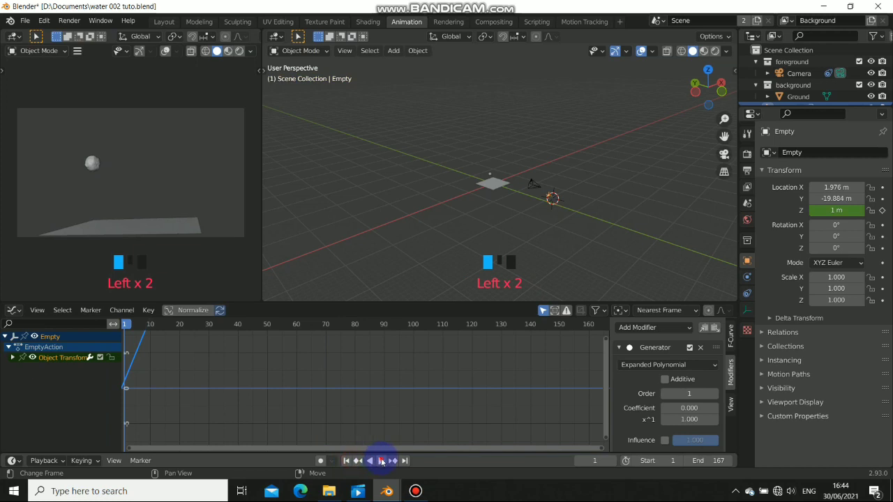
left_click(382, 461)
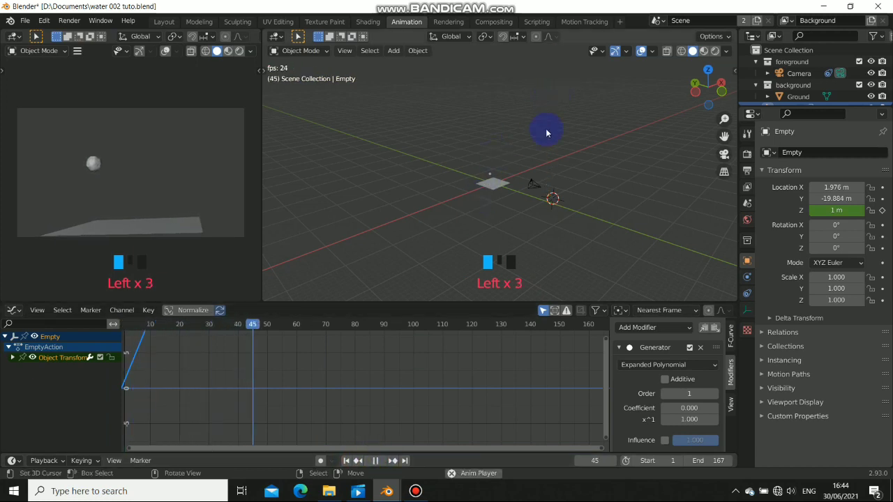
left_click(376, 460)
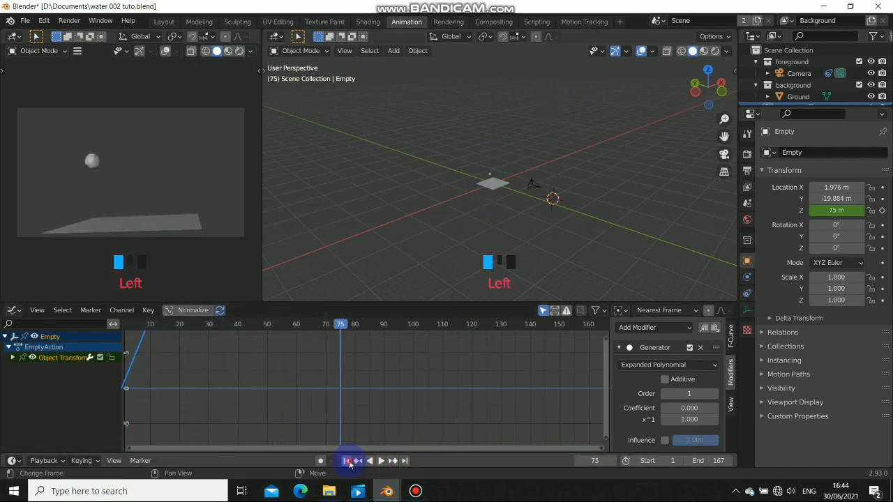
left_click(346, 461)
left_click(382, 461)
left_click(381, 461)
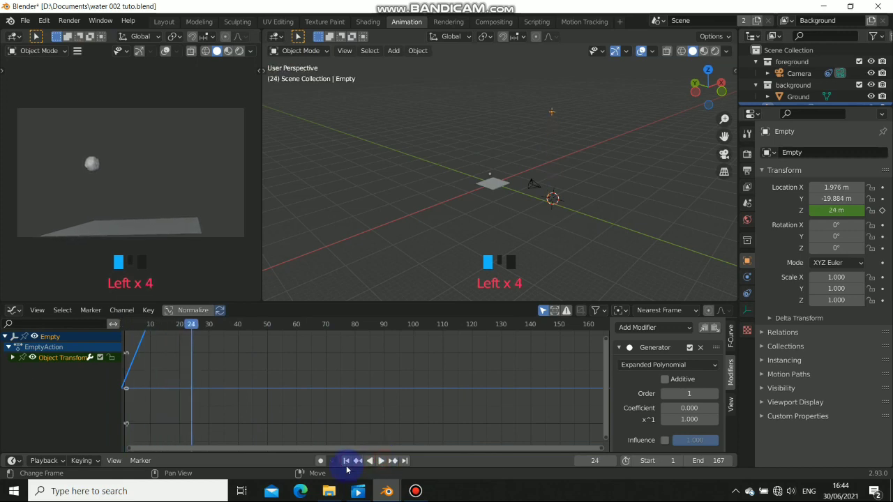
left_click(346, 461)
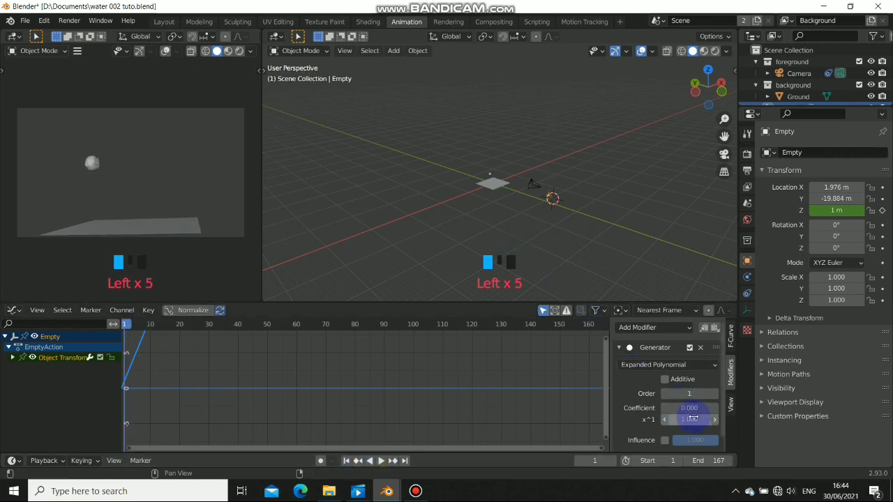
Set the Generator's x^1 coefficient to 0.1, preview the rise, and return to Layout
mouse_move(691, 419)
left_mouse_down()
mouse_move(677, 419)
mouse_move(693, 419)
left_mouse_up()
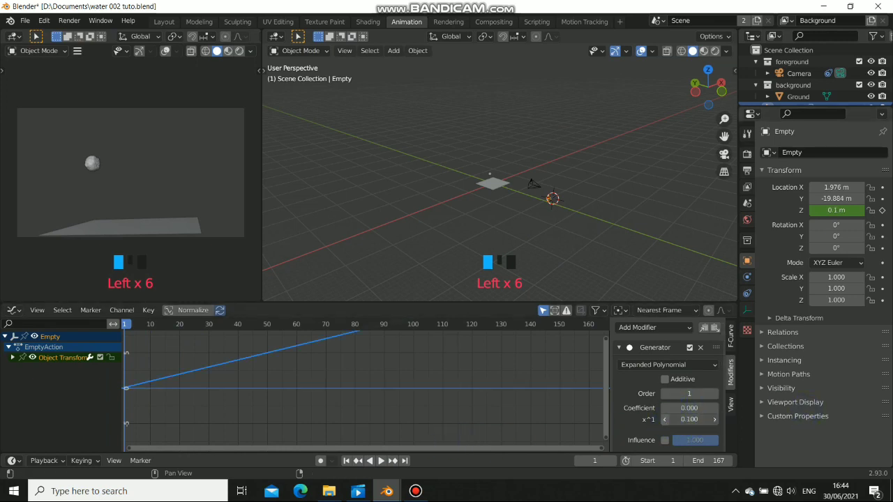
left_click(664, 419)
left_click(713, 419)
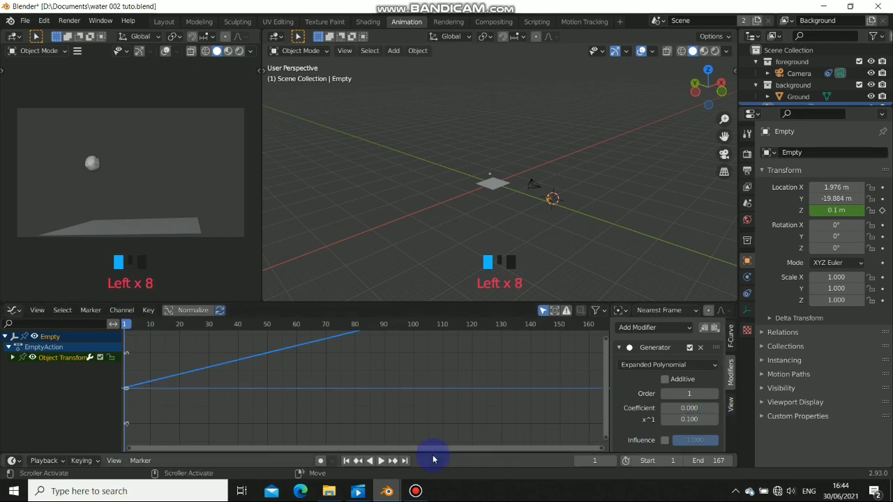
left_click(383, 463)
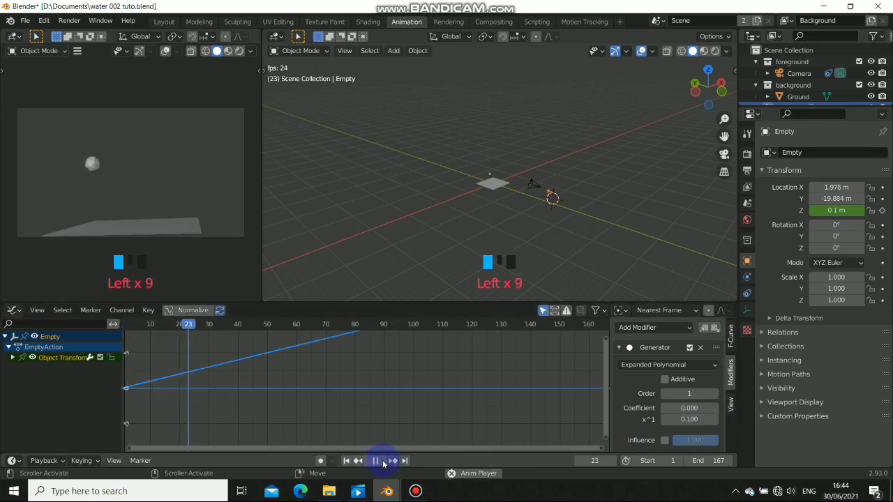
left_click(380, 462)
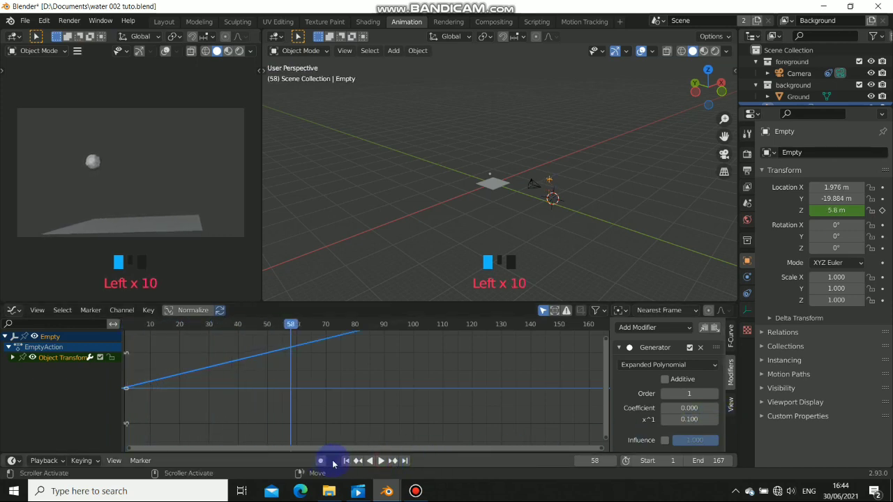
left_click(345, 461)
left_click(165, 22)
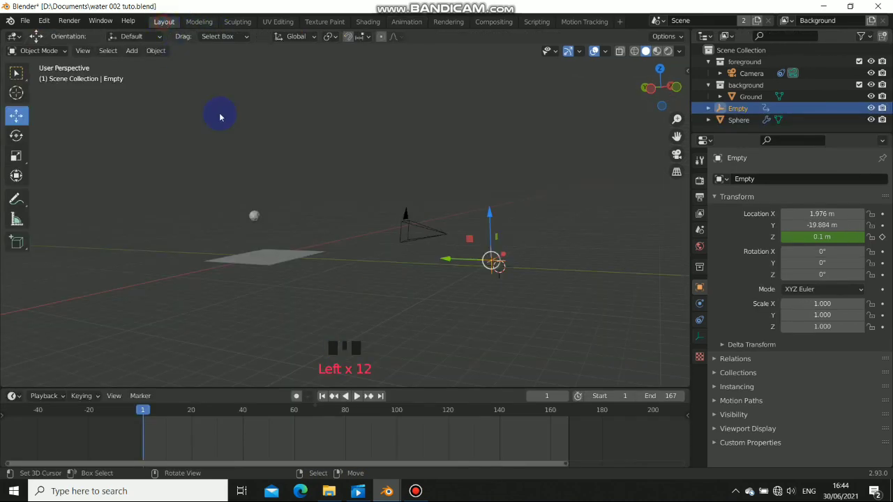
Select the sphere and set its Displace texture coordinates to Object, using the Empty
middle_click_drag(391, 262, 368, 240)
right_click(244, 226)
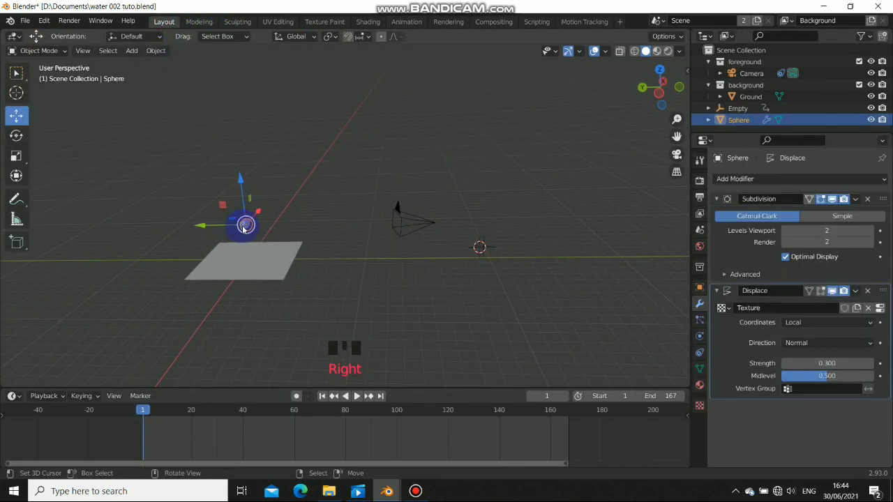
scroll(242, 250, "up", 6)
middle_click_drag(243, 250, 351, 259, "shift")
scroll(373, 305, "down", 4)
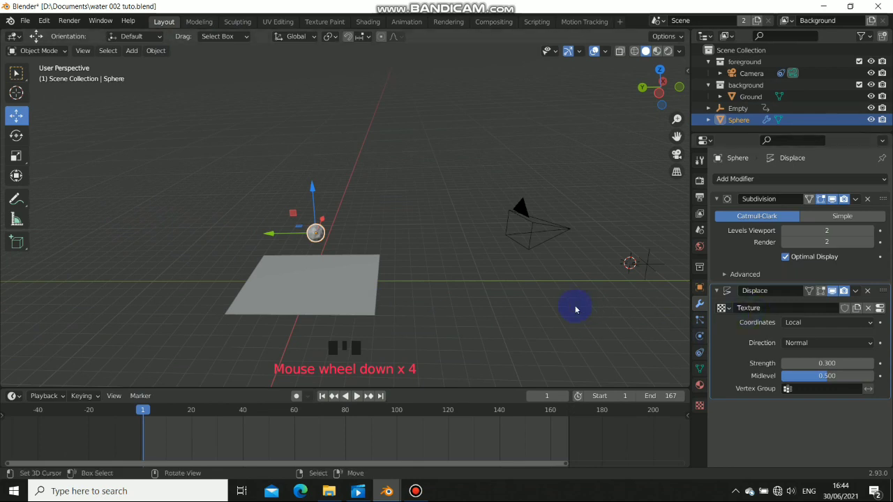
left_click(811, 322)
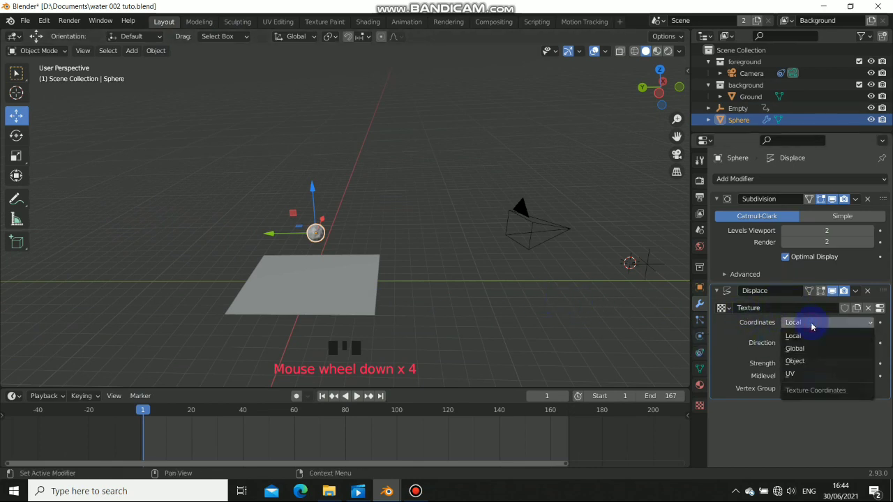
left_click(799, 361)
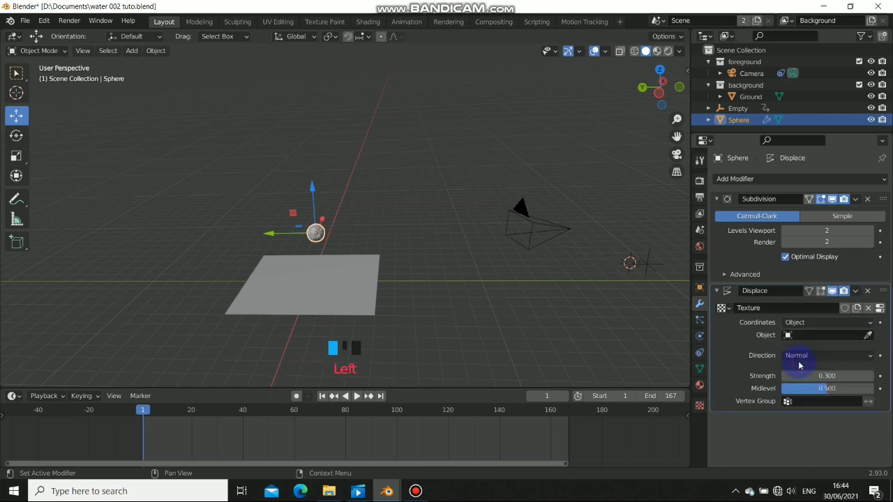
left_click(868, 336)
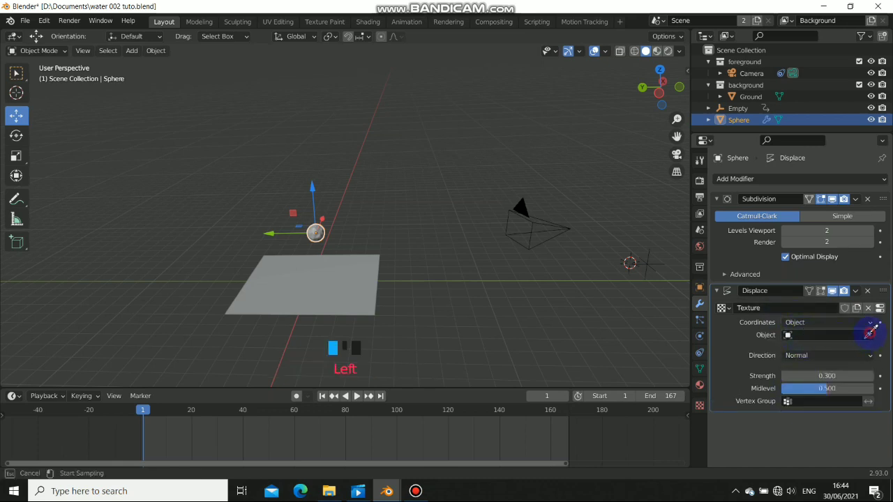
left_click(647, 270)
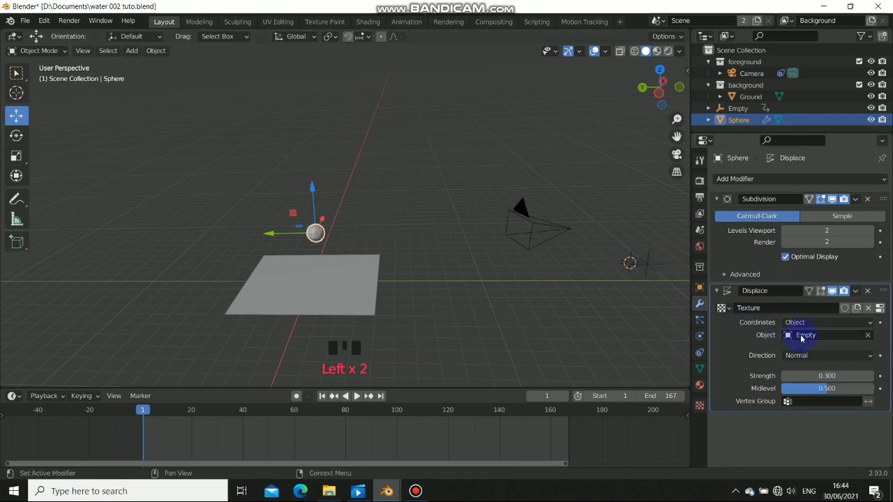
left_click(801, 337)
left_click(640, 278)
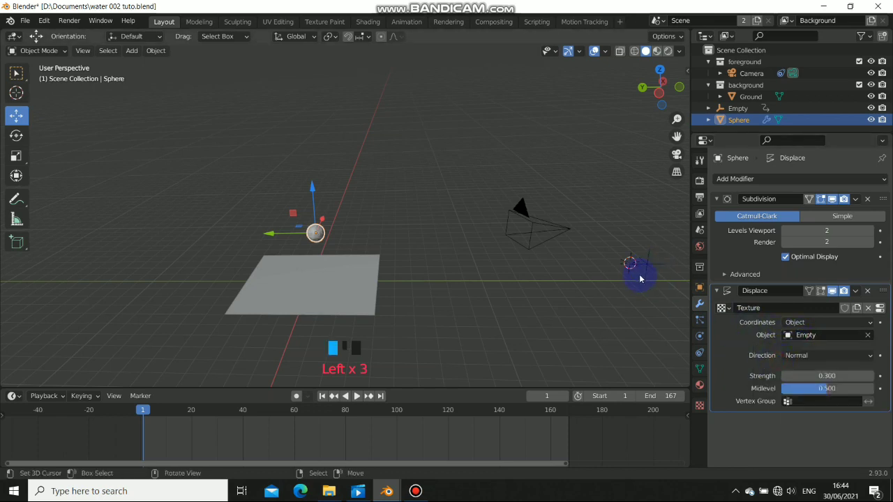
Play the animation to watch the sphere's surface ripple
middle_click_drag(601, 311, 504, 279)
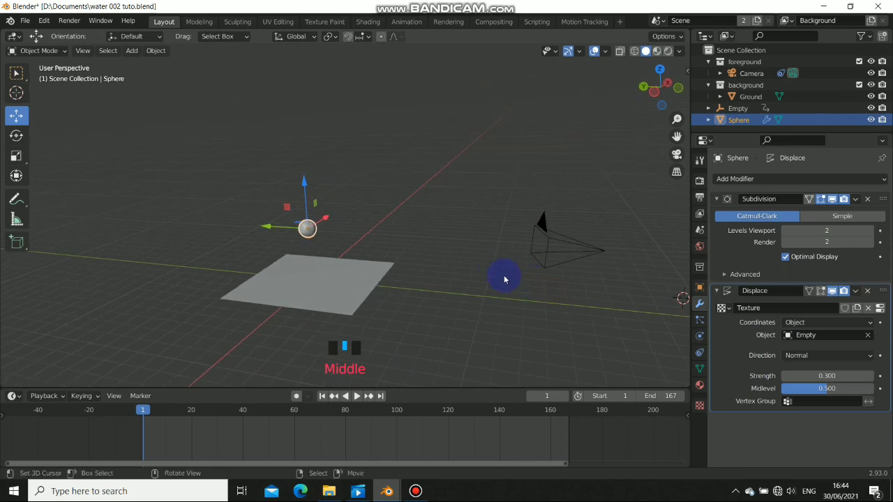
scroll(334, 228, "up", 6)
middle_click_drag(302, 241, 411, 184, "shift")
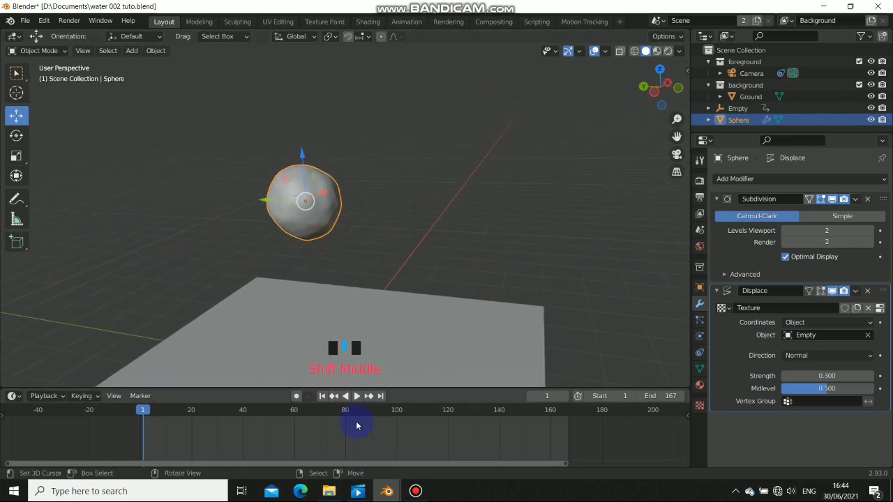
left_click(355, 395)
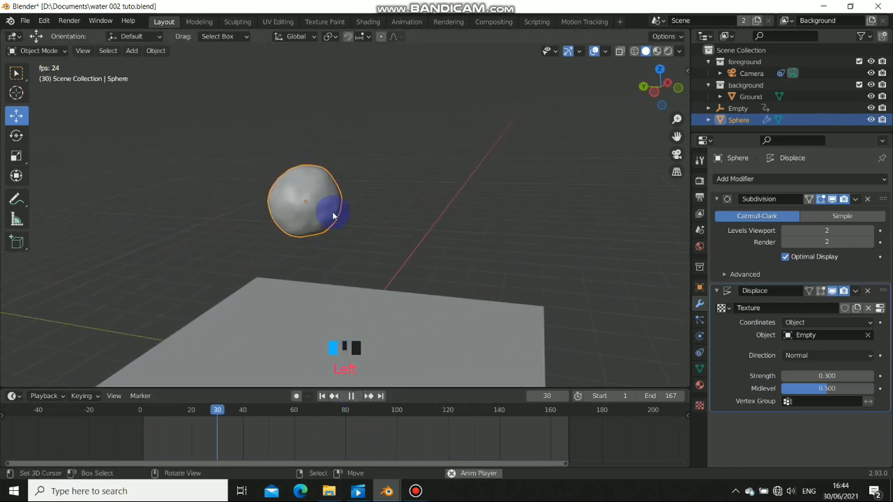
middle_click_drag(335, 211, 282, 225)
middle_click_drag(347, 239, 372, 210)
scroll(370, 239, "down", 6)
scroll(302, 209, "down", 2)
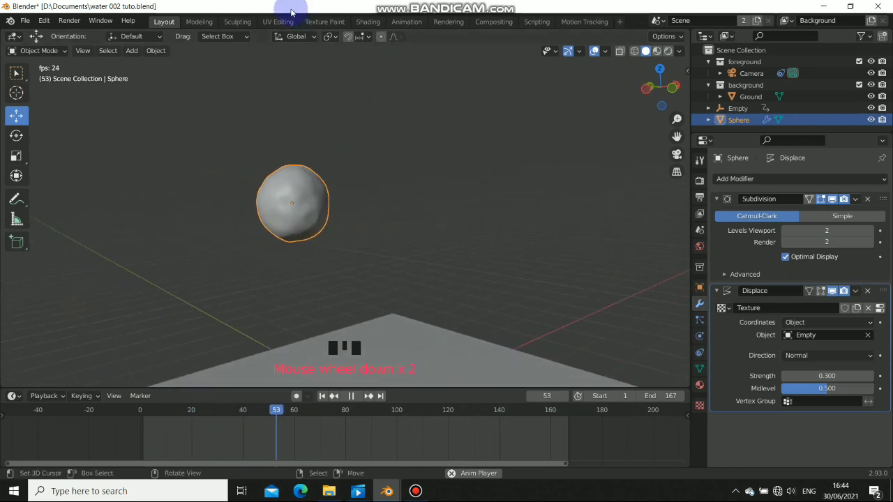
left_click(406, 21)
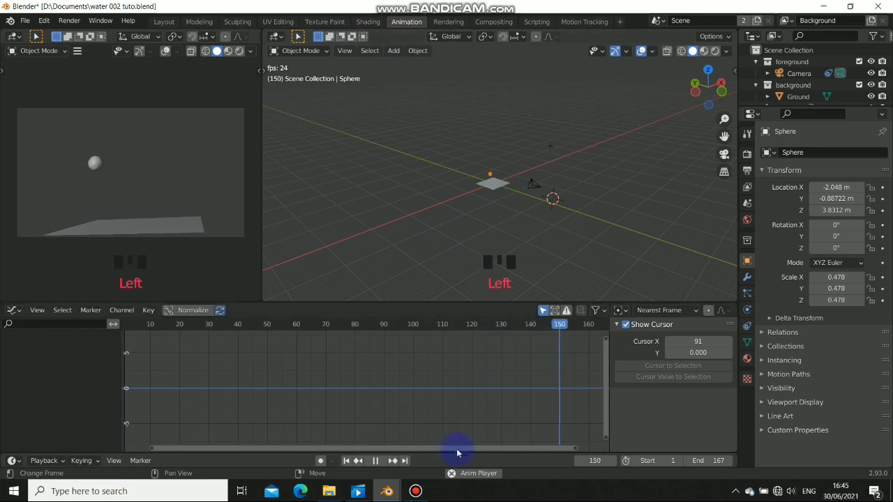
Select the Empty, set its Generator slope to 0.01, and preview the slower ripples
left_click(377, 461)
right_click(554, 200)
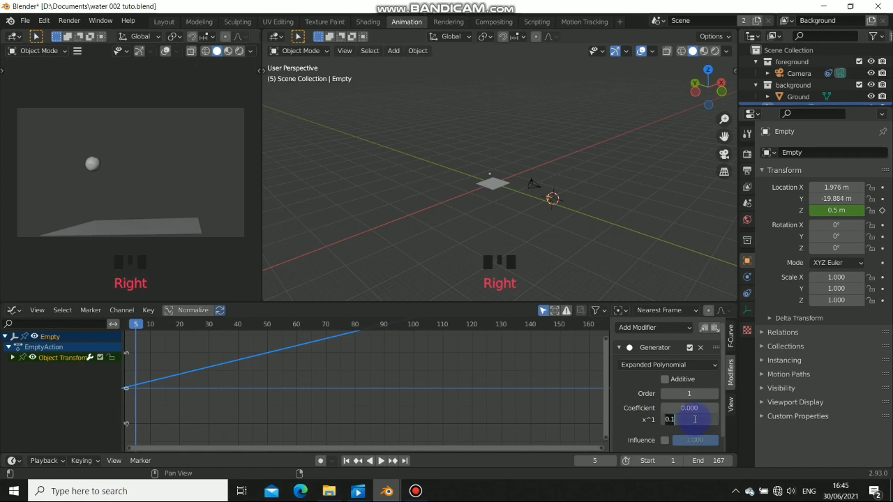
key("Return")
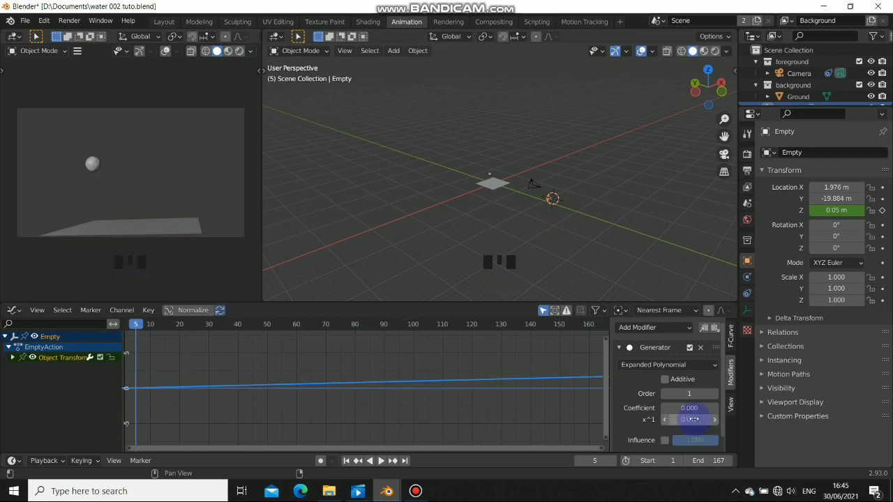
left_click(381, 460)
middle_click_drag(81, 173, 235, 185, "shift")
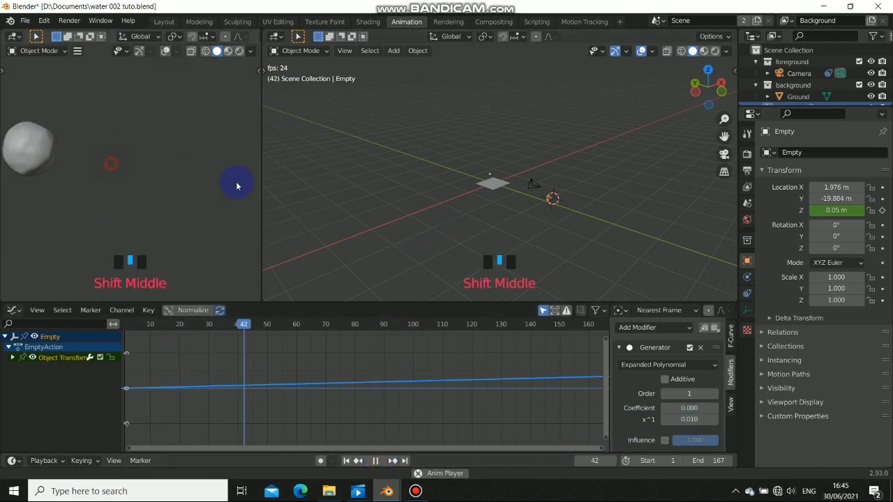
scroll(152, 163, "up", 5)
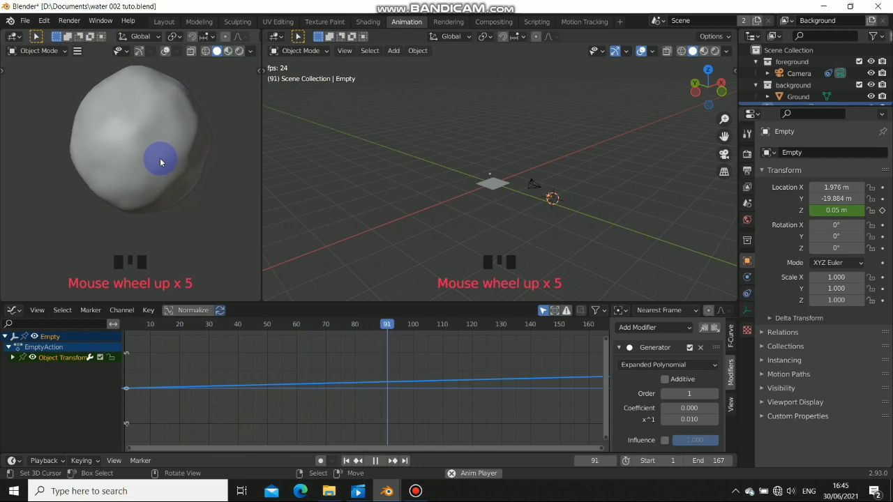
left_click(379, 462)
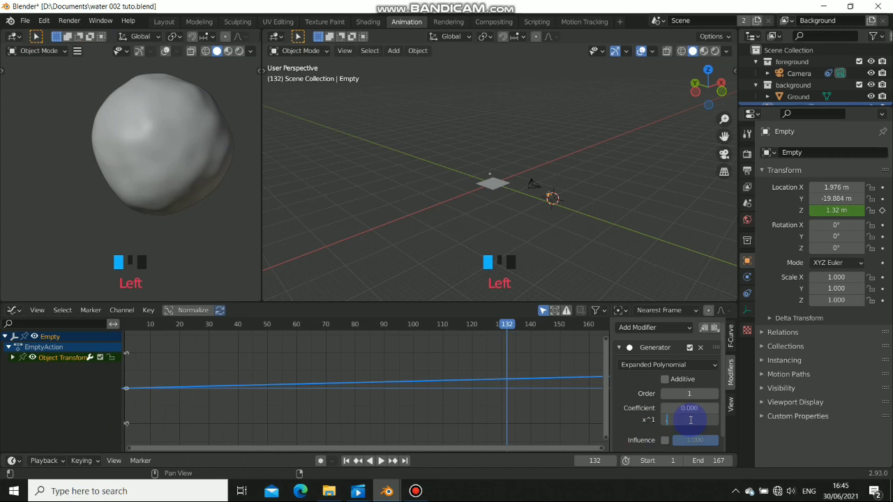
Change the Generator slope to 0.05 and replay the animation
type(".05")
key("Return")
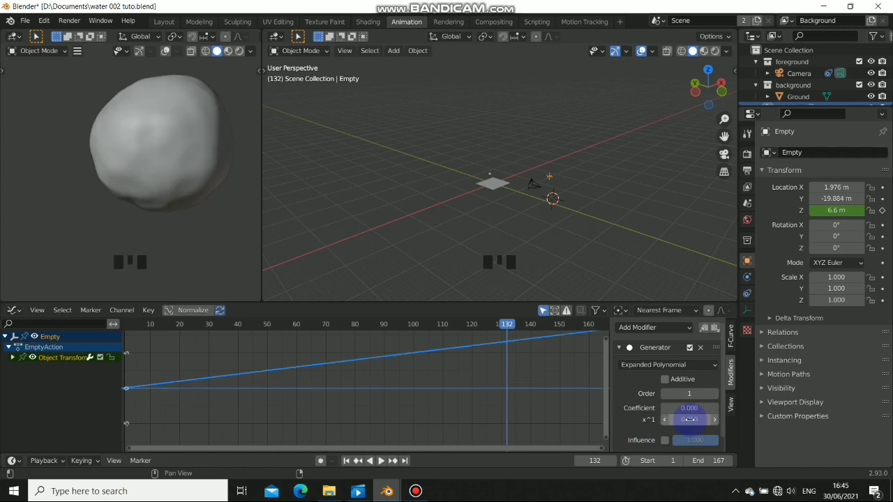
left_click(380, 462)
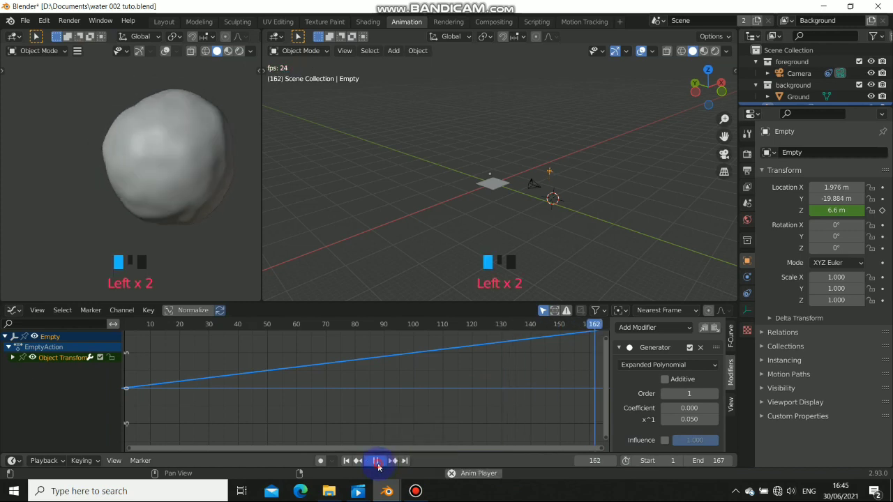
left_click(376, 462)
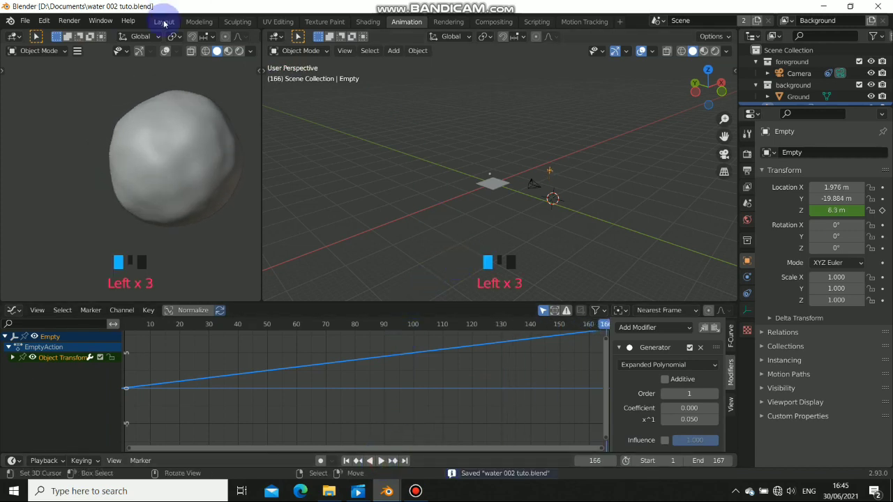
In Layout, zoom in on the displaced sphere, select it, and orbit around it
left_click(163, 21)
middle_click_drag(352, 265, 360, 265)
scroll(360, 265, "down", 5)
middle_click_drag(442, 263, 400, 268)
scroll(338, 251, "down", 3)
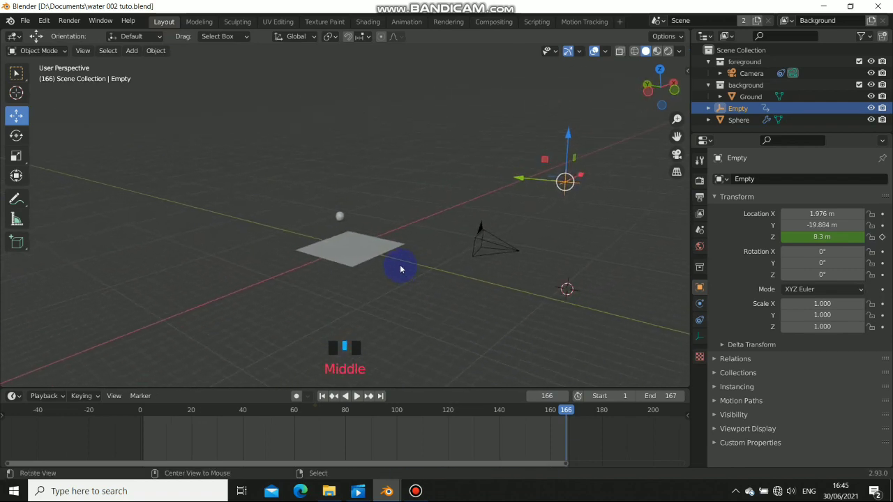
scroll(344, 227, "up", 8)
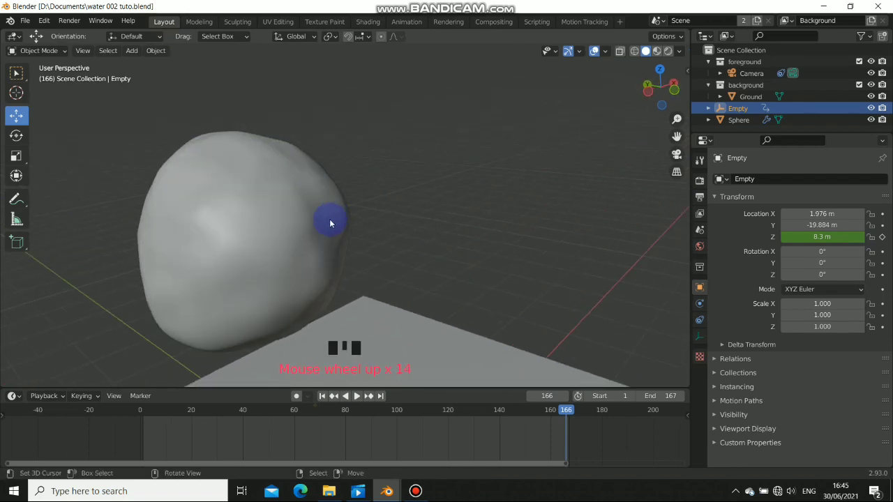
middle_click_drag(330, 223, 424, 193, "shift")
scroll(402, 231, "down", 7)
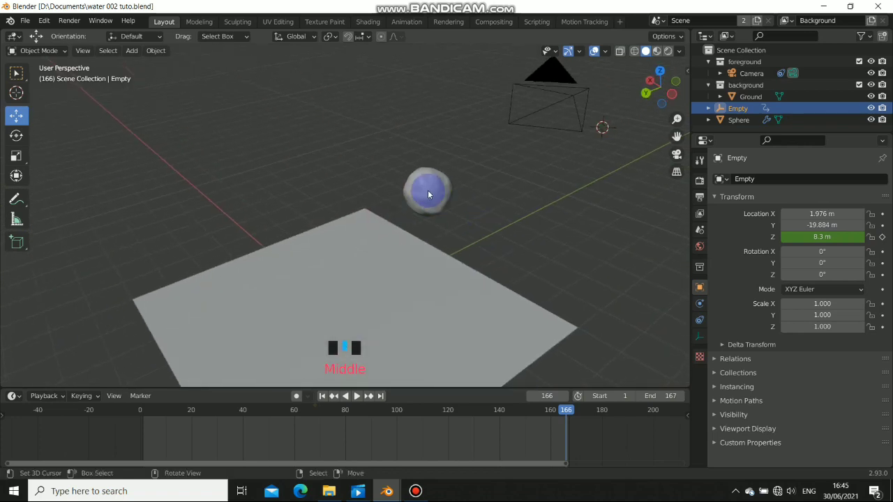
left_click(437, 190)
middle_click_drag(462, 244, 366, 201)
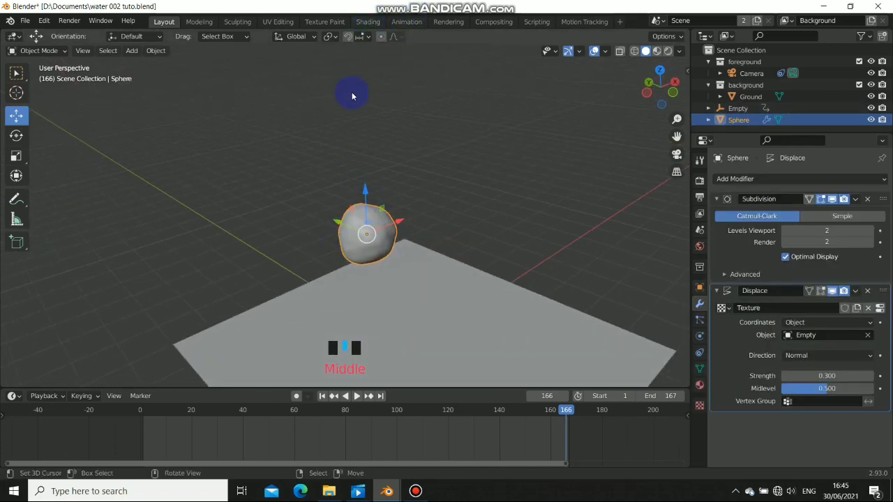
In the Shading workspace, set the sphere material's Transmission to 1.000
left_click(365, 22)
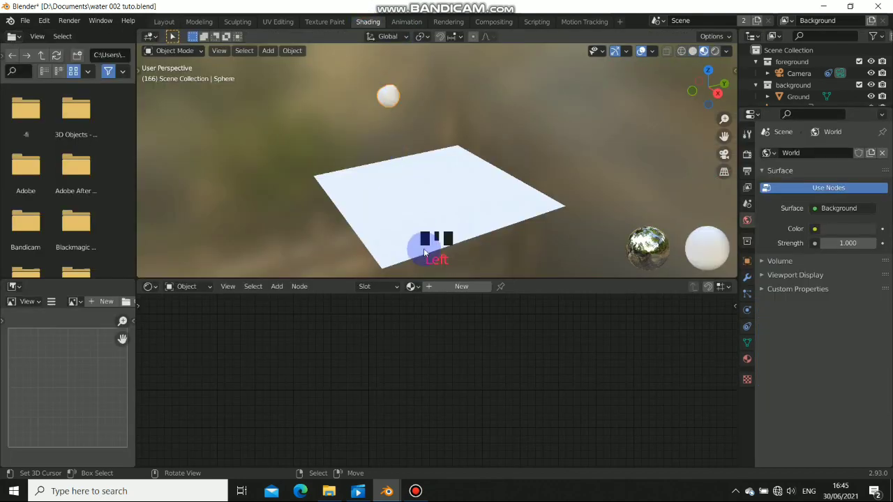
left_click(314, 368)
scroll(313, 367, "down", 3)
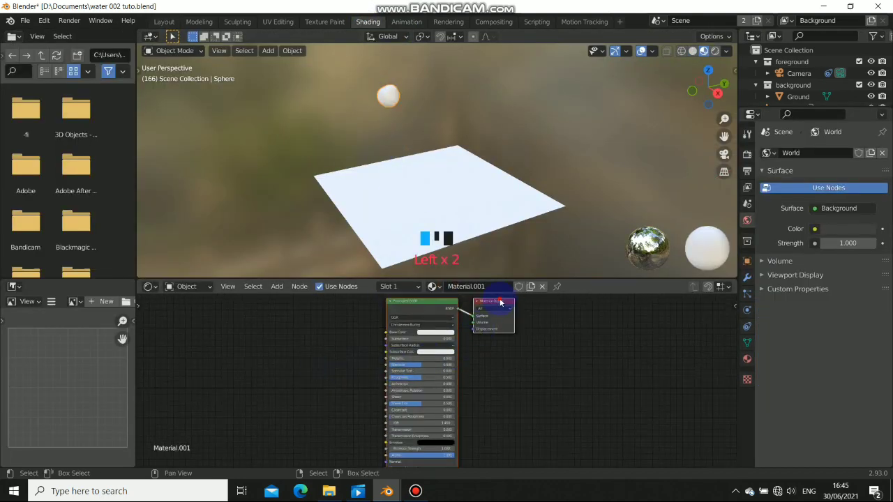
left_click_drag(500, 302, 640, 345)
middle_click_drag(433, 376, 429, 316)
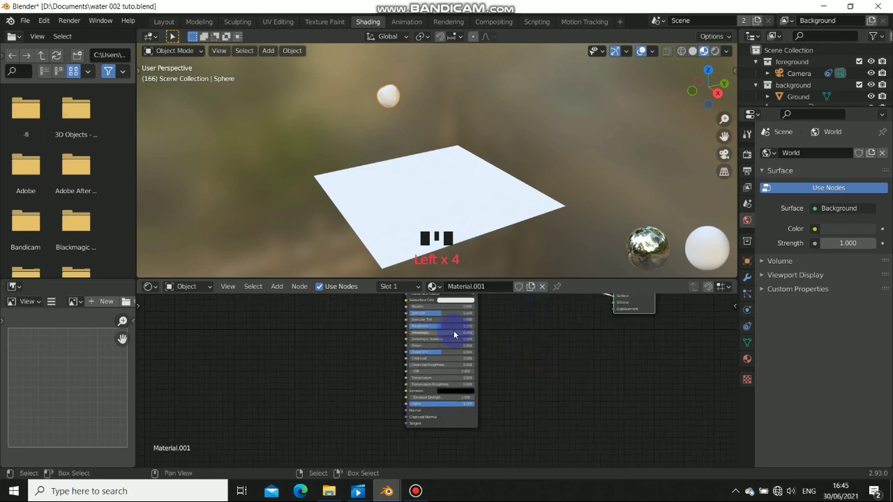
scroll(435, 365, "up", 6)
scroll(409, 408, "up", 1)
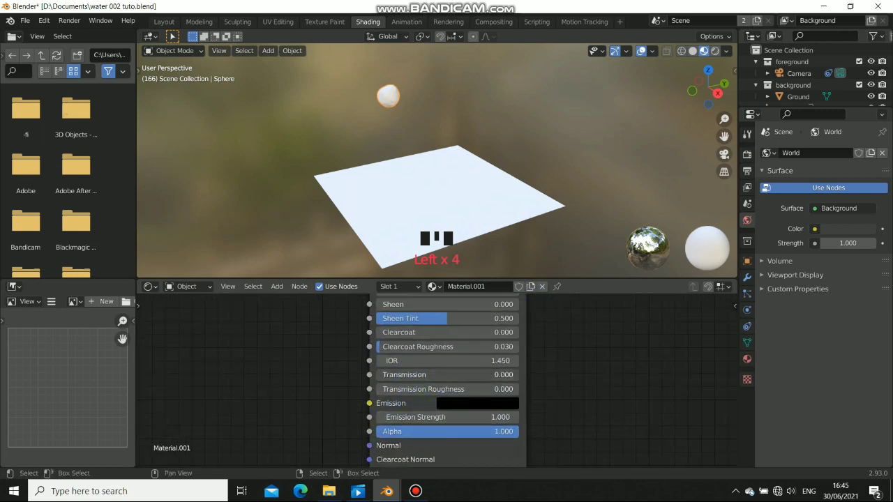
left_click_drag(412, 375, 502, 374)
Set the material's Roughness to 0.000 and inspect the glossy sphere
scroll(392, 95, "up", 7)
middle_click_drag(392, 95, 409, 141, "shift")
scroll(410, 145, "up", 4)
middle_click_drag(429, 175, 415, 143, "shift")
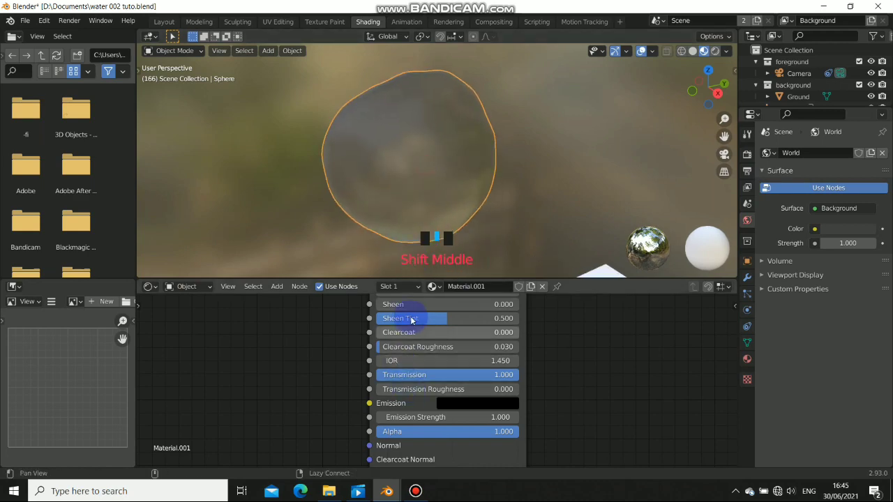
middle_click_drag(413, 318, 438, 371)
middle_click_drag(450, 326, 455, 359)
left_click_drag(455, 352, 401, 353)
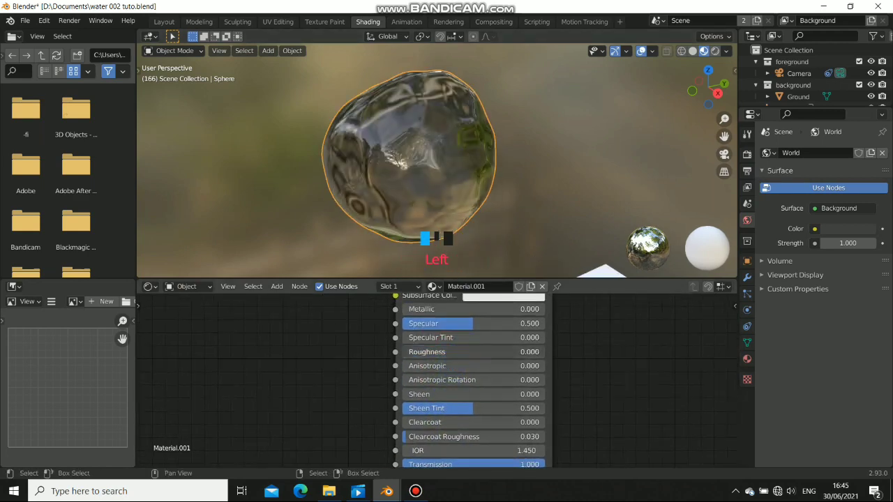
middle_click_drag(378, 132, 488, 113)
scroll(504, 125, "down", 5)
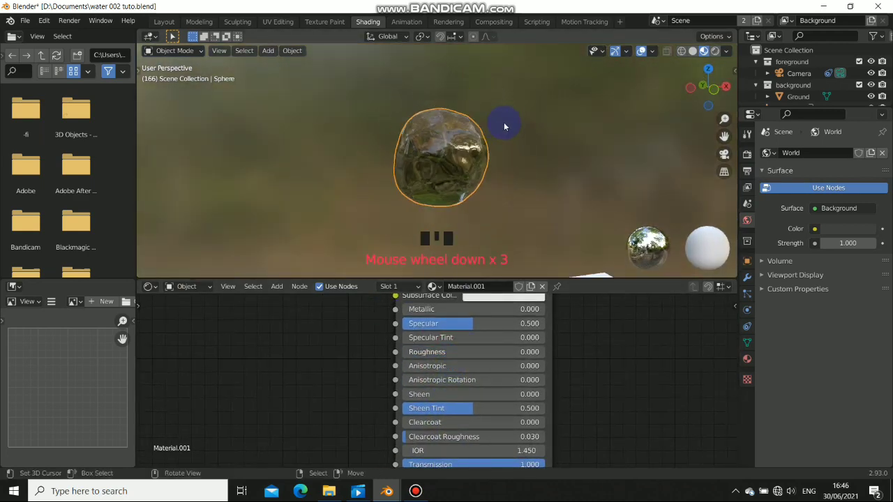
scroll(427, 136, "up", 2)
scroll(427, 135, "up", 4)
middle_click_drag(434, 175, 359, 157)
Move the Material Output node further right to make room in the node editor
middle_click_drag(584, 370, 442, 413)
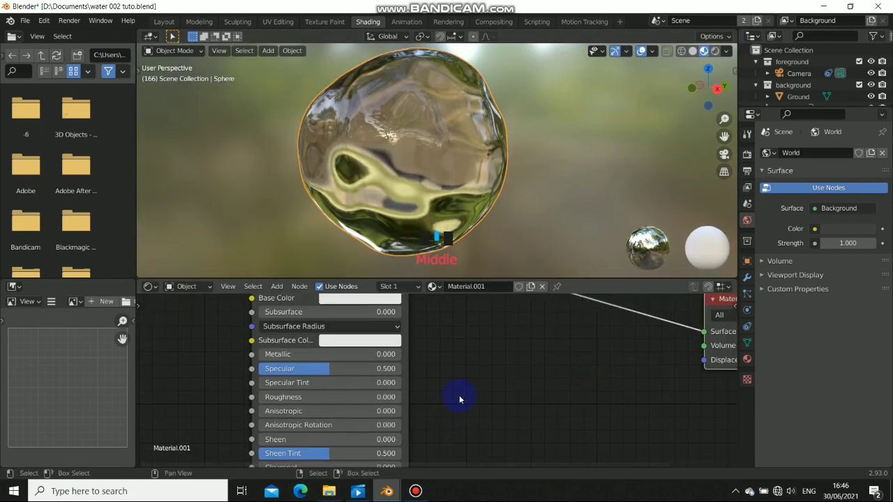
scroll(457, 396, "down", 3)
middle_click_drag(379, 135, 526, 216)
middle_click_drag(601, 348, 541, 342)
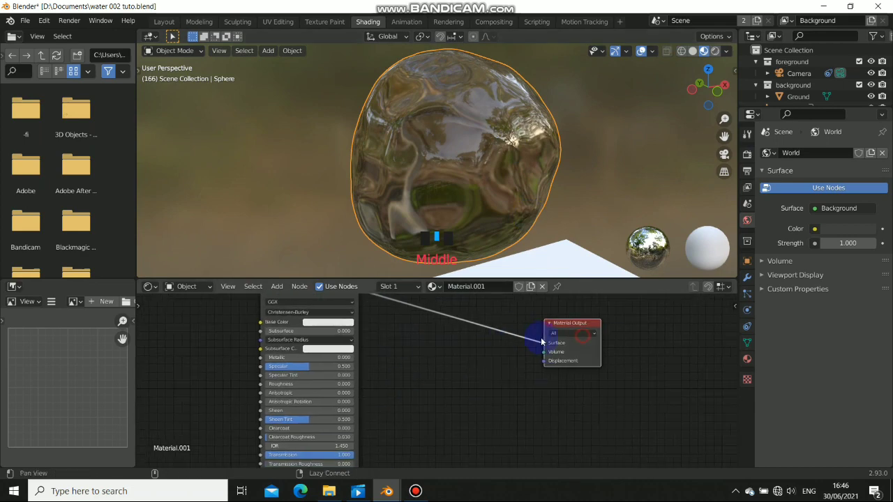
left_click_drag(576, 327, 649, 323)
middle_click_drag(454, 430, 448, 397)
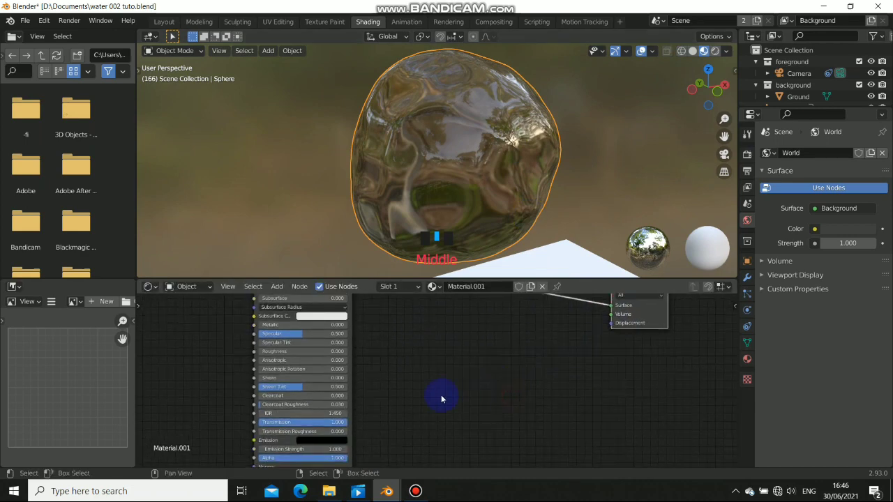
Add a Musgrave Texture node and connect its Height to Material Output Displacement
key("shift+a")
mouse_move(442, 398)
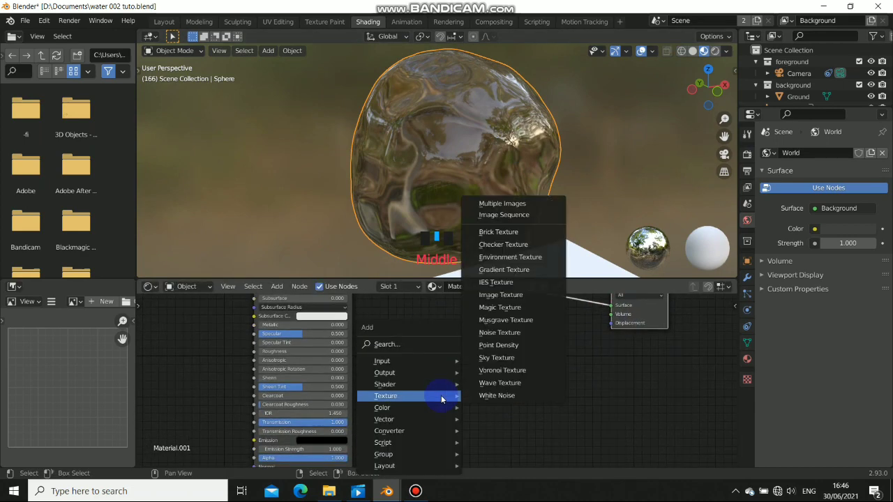
left_click(505, 319)
left_click(488, 347)
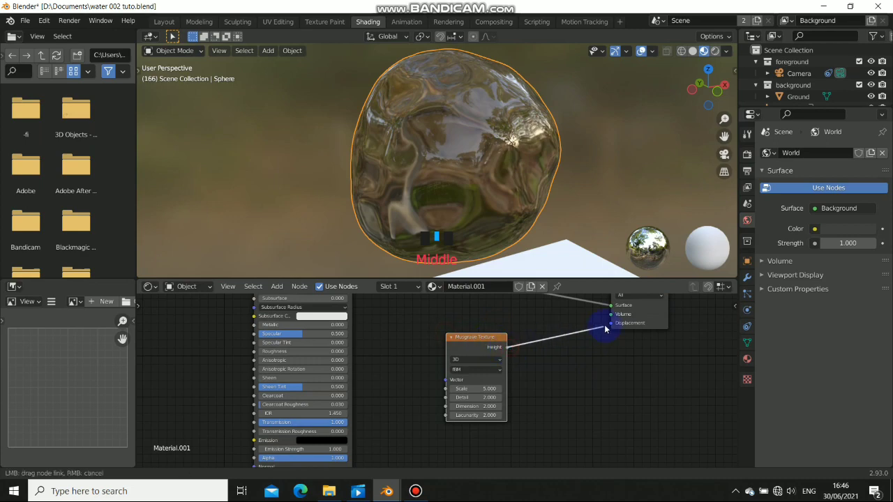
middle_click_drag(463, 193, 413, 194)
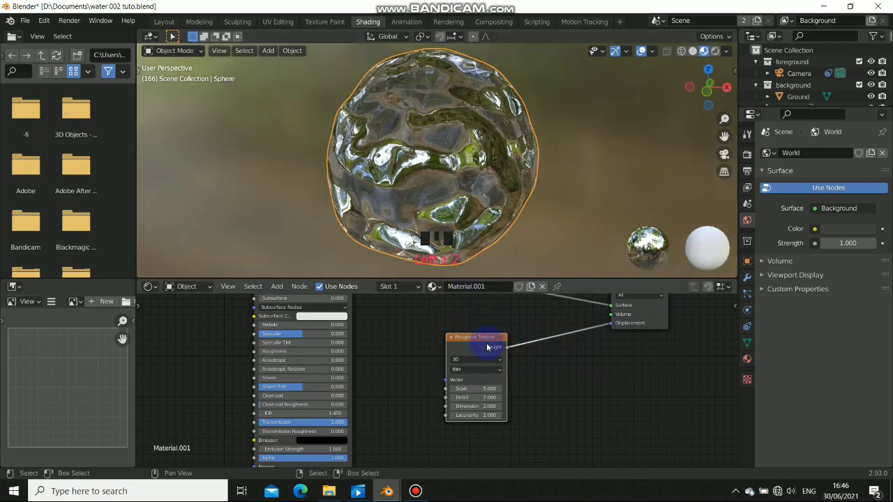
Set the Musgrave Scale to 1.200 and check the reshaped sphere in Layout
left_click_drag(477, 388, 464, 389)
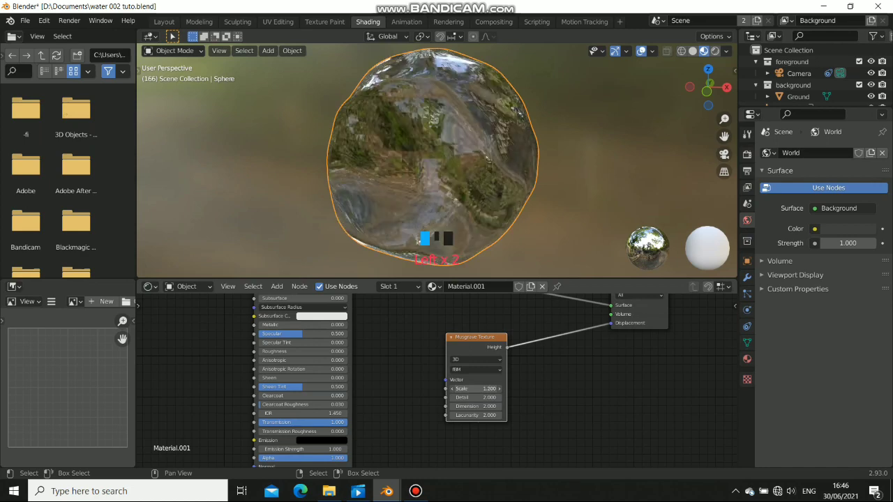
scroll(444, 198, "down", 4)
middle_click_drag(444, 199, 466, 155)
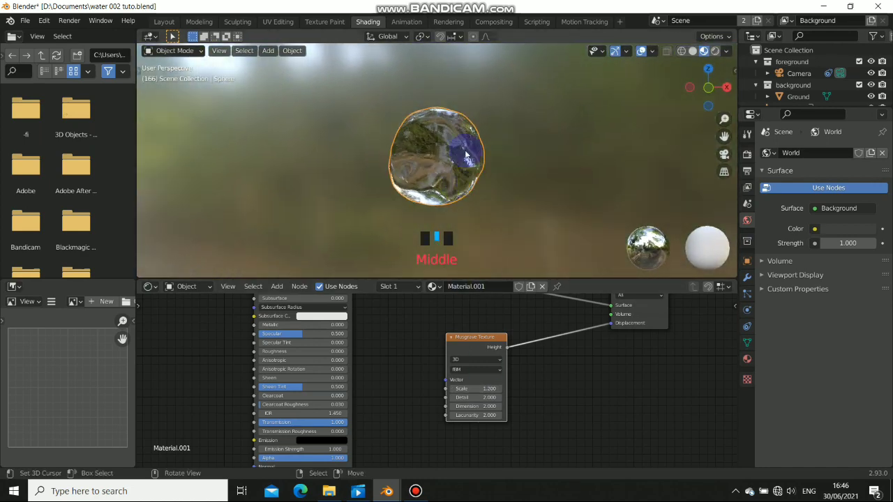
left_click(163, 22)
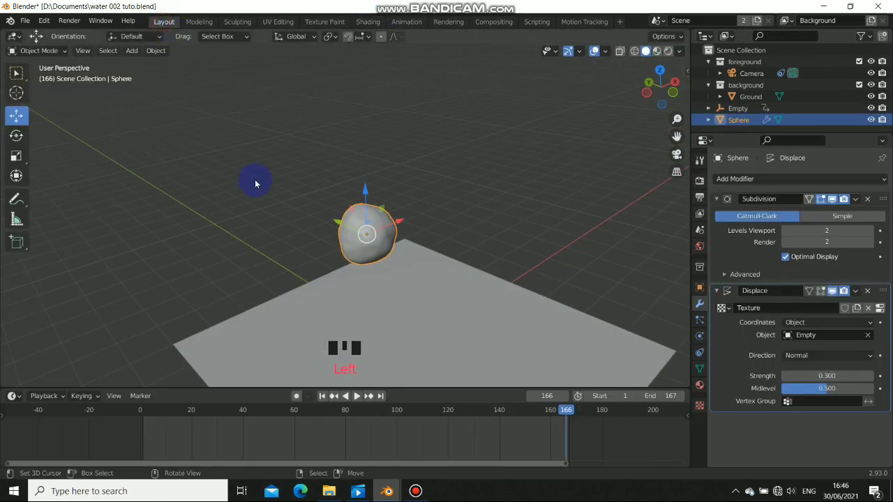
left_click(700, 288)
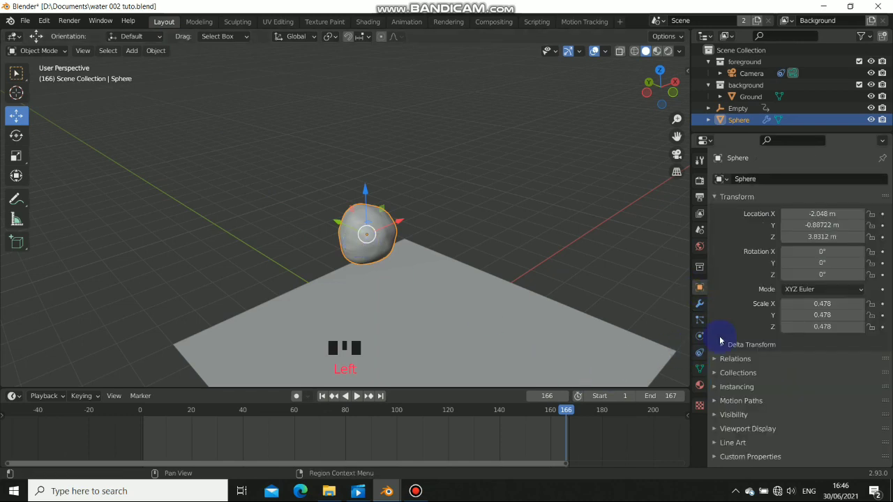
Switch the scene's render engine from Eevee to Cycles
left_click(720, 416)
scroll(749, 409, "down", 2)
scroll(781, 214, "up", 2)
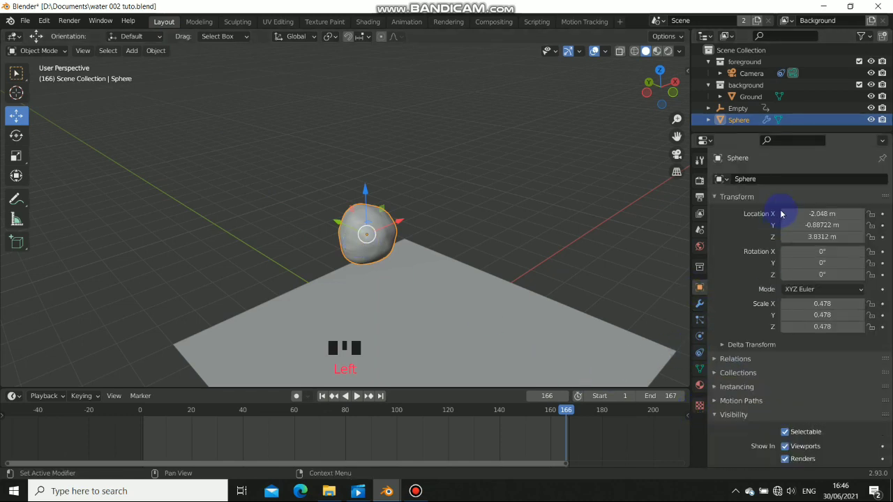
left_click(699, 180)
left_click(792, 180)
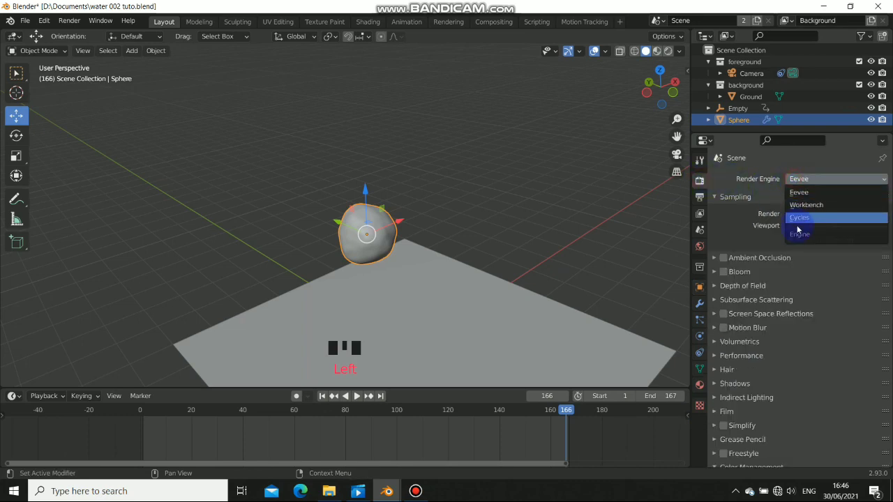
left_click(792, 228)
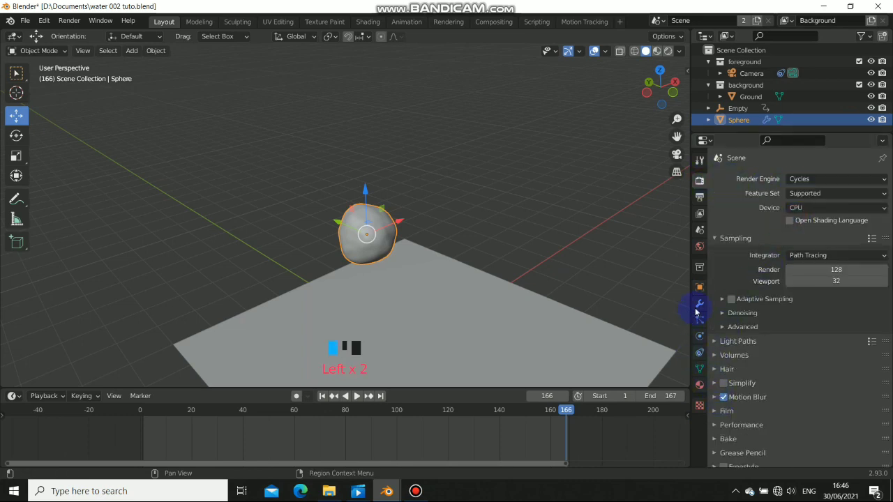
Expand the sphere's Visibility panel in the Object properties
left_click(699, 288)
scroll(727, 404, "down", 2)
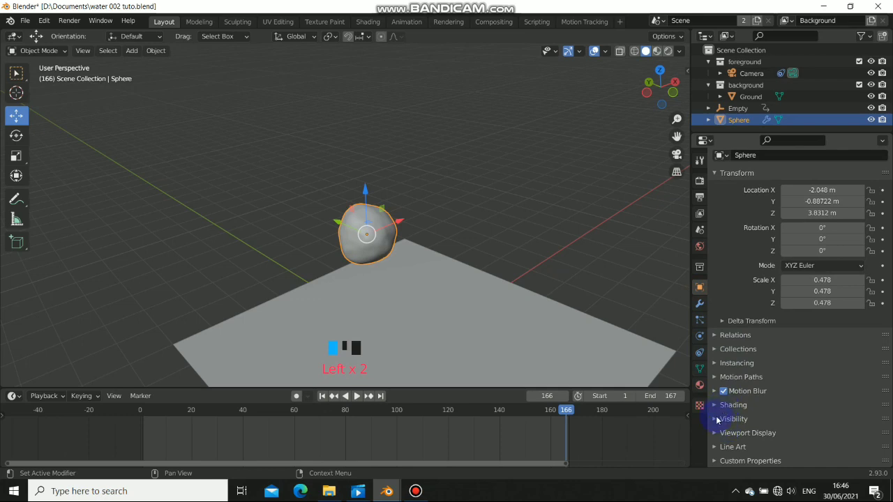
left_click(717, 419)
scroll(790, 394, "down", 6)
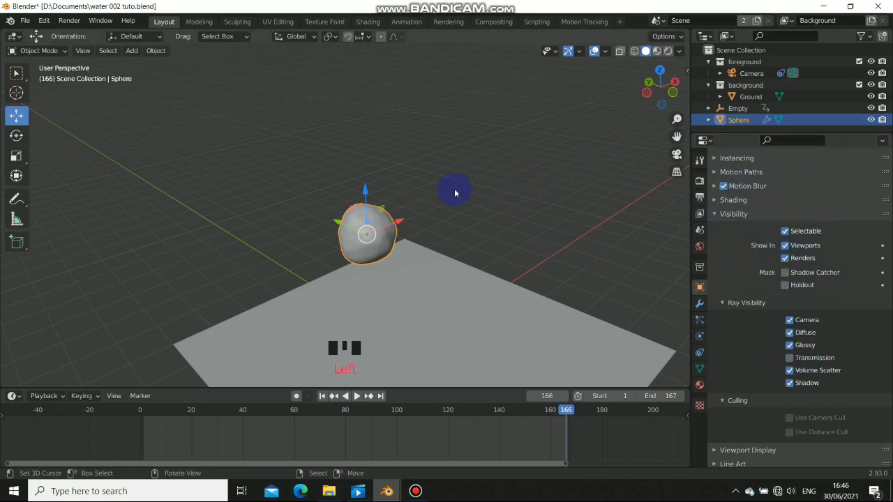
scroll(454, 193, "up", 4)
middle_click_drag(439, 201, 455, 150, "shift")
Switch to material preview, deselect everything and orbit to see the whole scene
left_click(658, 51)
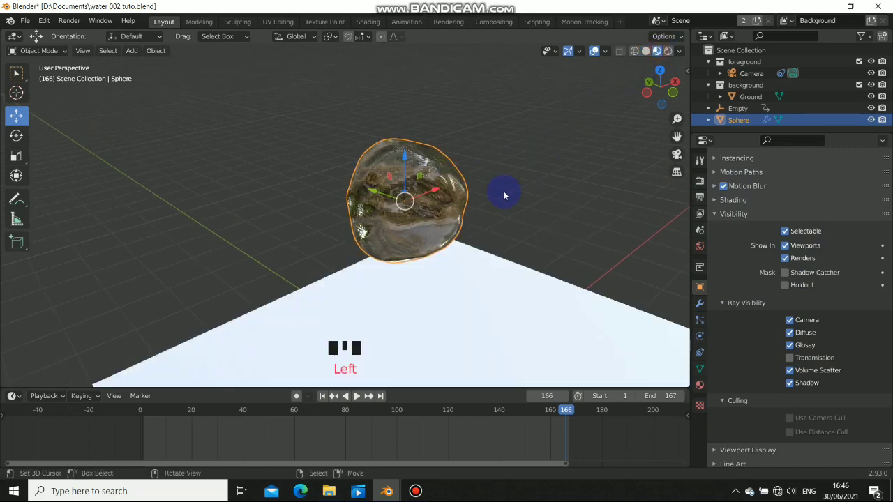
key("alt+a")
scroll(405, 221, "down", 3)
middle_click_drag(405, 221, 462, 256)
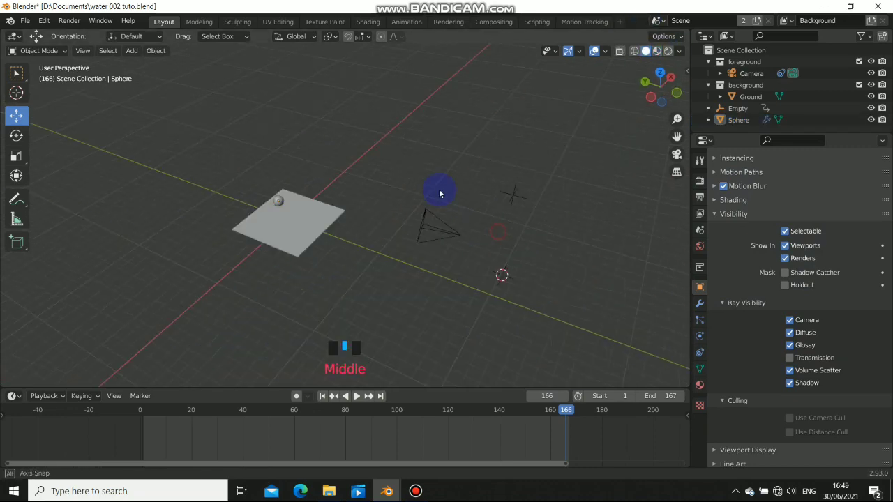
mouse_move(435, 193)
middle_mouse_down()
mouse_move(434, 168)
mouse_move(488, 180)
mouse_move(493, 205)
mouse_move(480, 227)
middle_mouse_up()
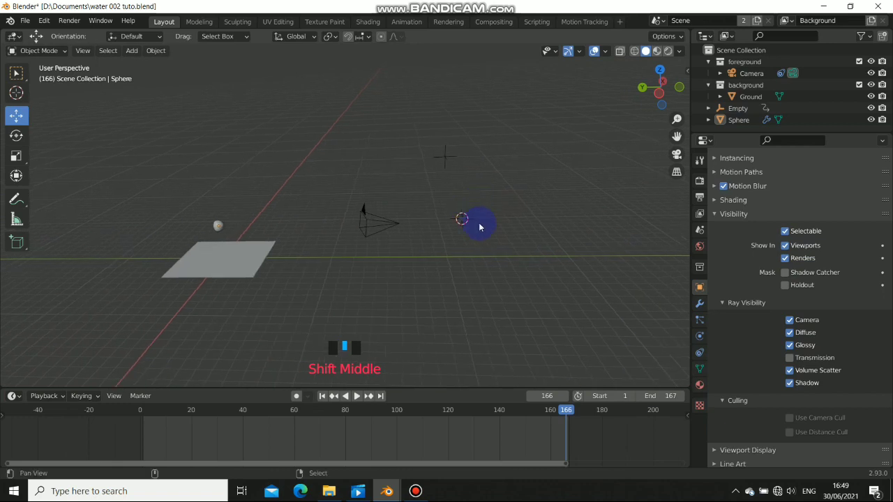
Add a new UV sphere, Sphere.001, and orbit in to view it
key("shift+a")
mouse_move(481, 242)
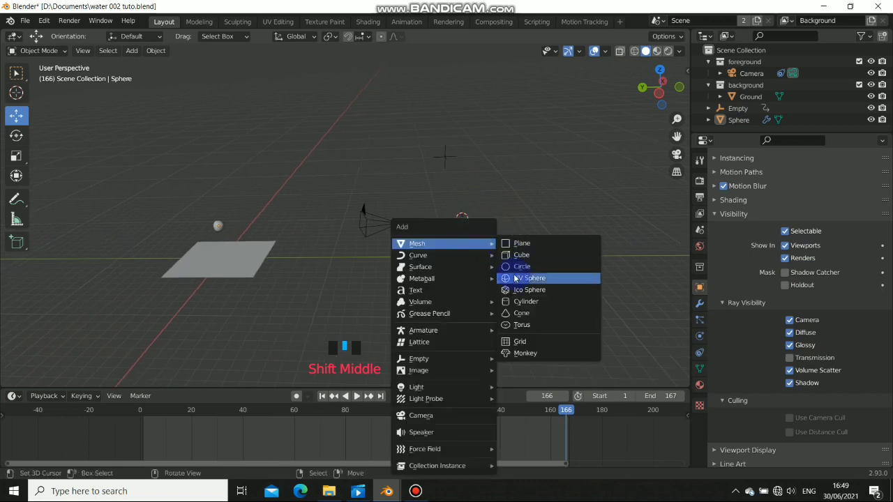
left_click(516, 277)
middle_click_drag(513, 278, 391, 334)
scroll(411, 258, "up", 4)
scroll(441, 278, "down", 3)
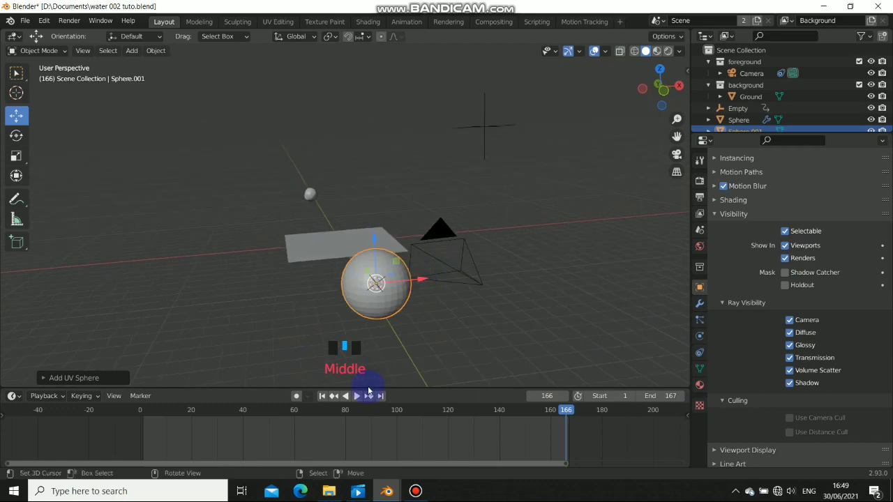
left_click(415, 491)
left_click(415, 491)
middle_click(397, 362)
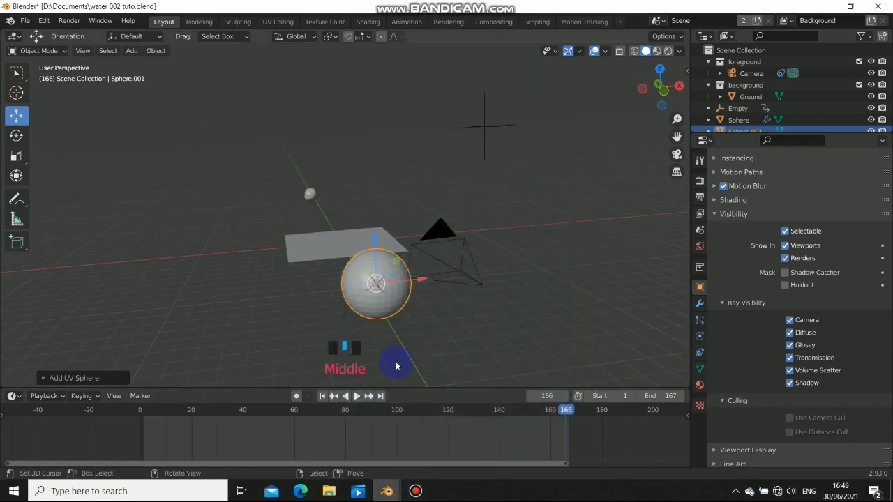
middle_click_drag(397, 362, 353, 304)
In Edit Mode, turn on proportional editing and move a vertex of the new sphere
key("Tab")
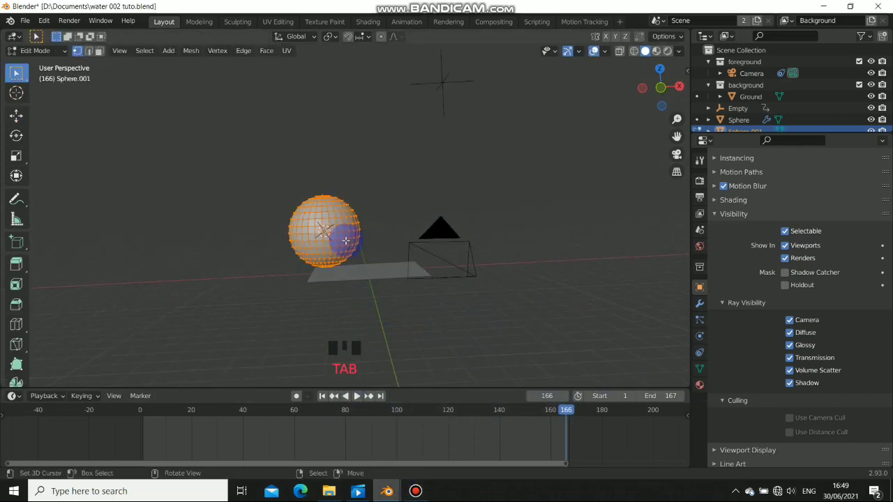
middle_click_drag(302, 164, 348, 63)
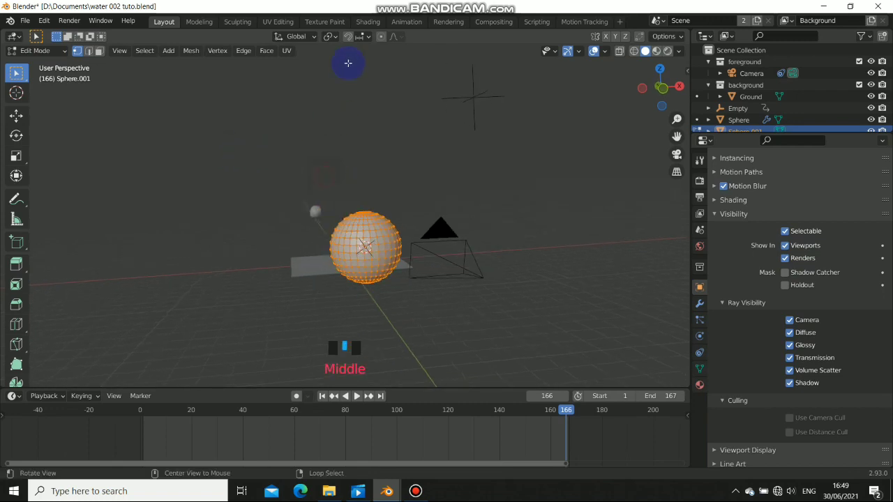
left_click(384, 40)
middle_click_drag(394, 234, 382, 265)
right_click(386, 270)
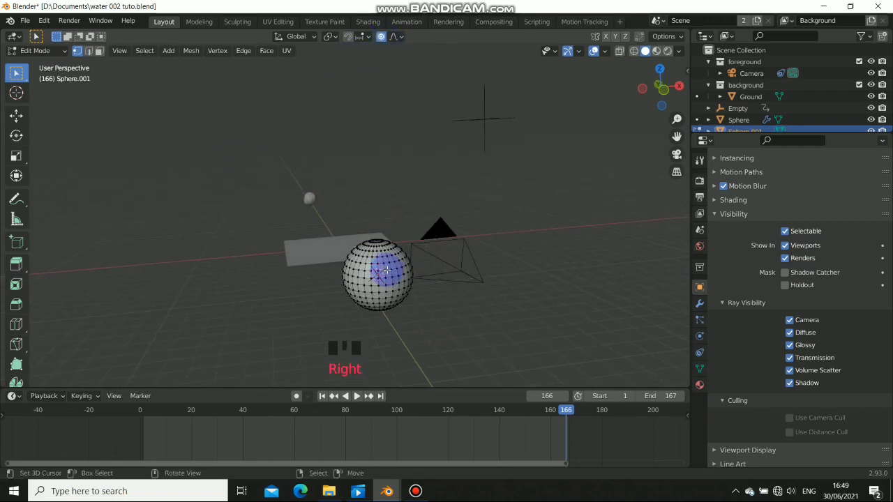
key("g")
left_click(424, 285)
Pull the sphere's top vertices upward into a pear-shaped drop
middle_click_drag(380, 286, 452, 214)
right_click(456, 217)
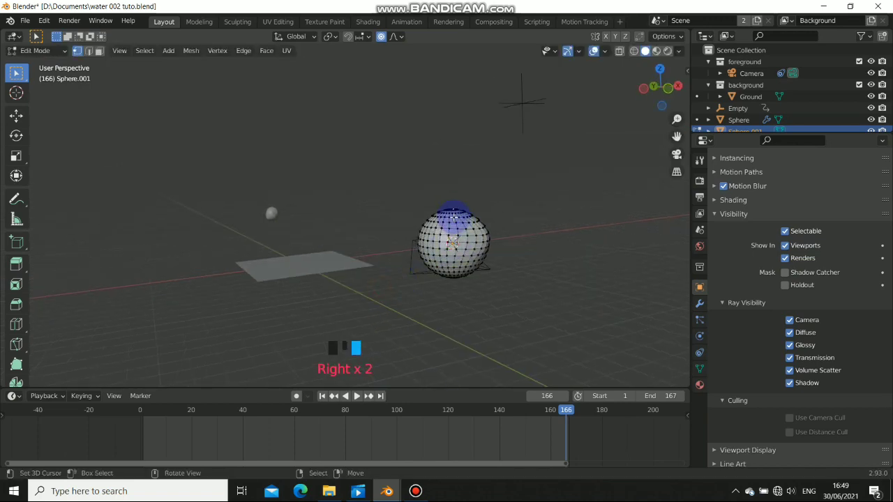
key("g")
left_click(388, 178)
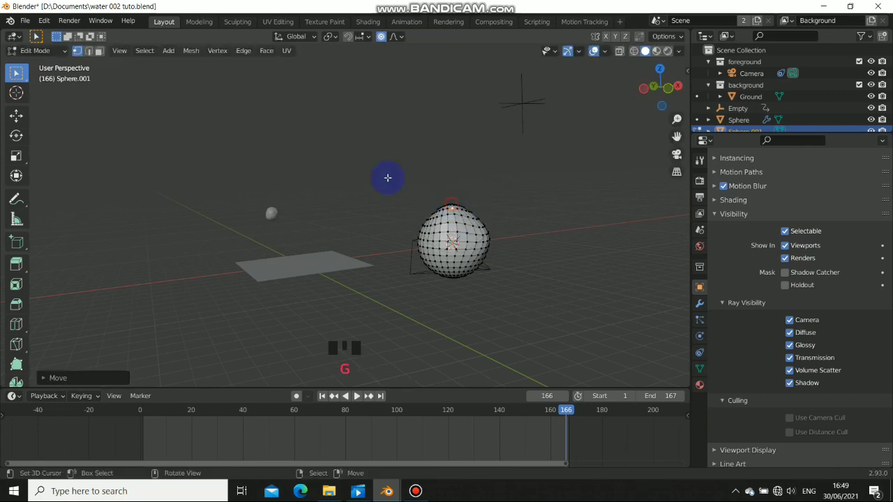
left_click(25, 116)
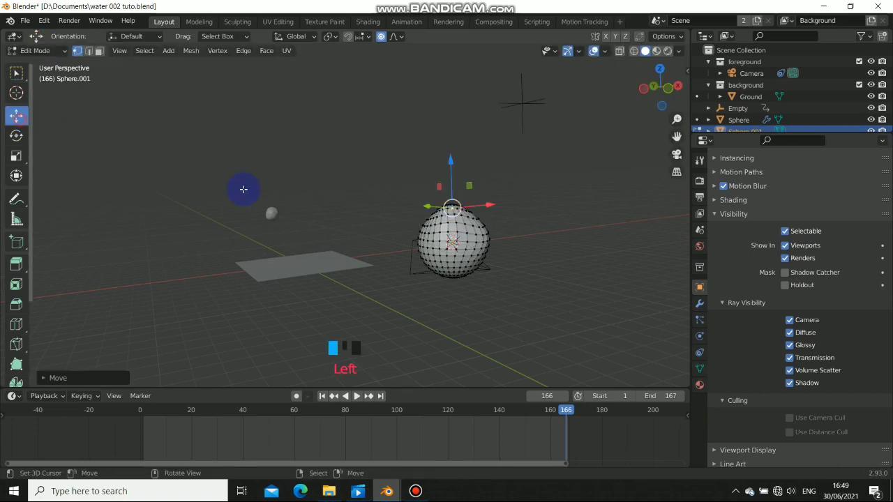
left_click(450, 167)
middle_click_drag(442, 240, 356, 270)
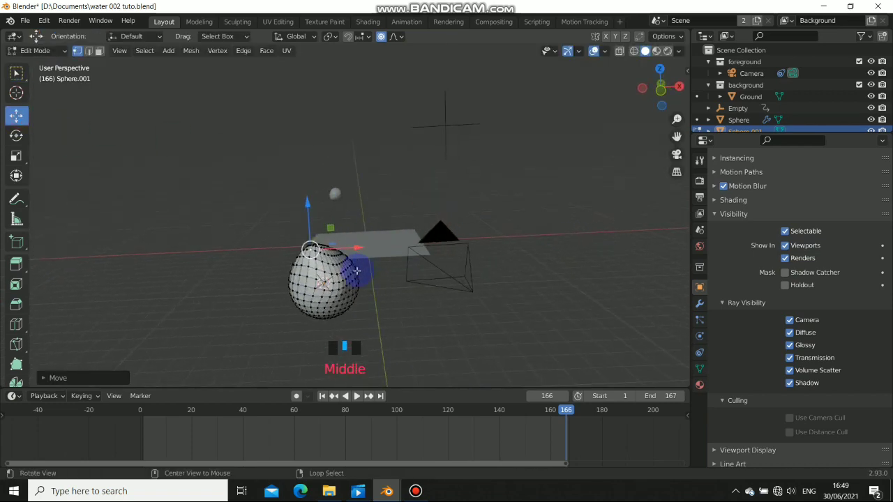
right_click(356, 270)
left_click_drag(356, 236, 334, 185)
right_click(330, 245)
middle_click_drag(334, 185, 419, 259)
Back in Object Mode, duplicate the pear drop as Sphere.002
key("Tab")
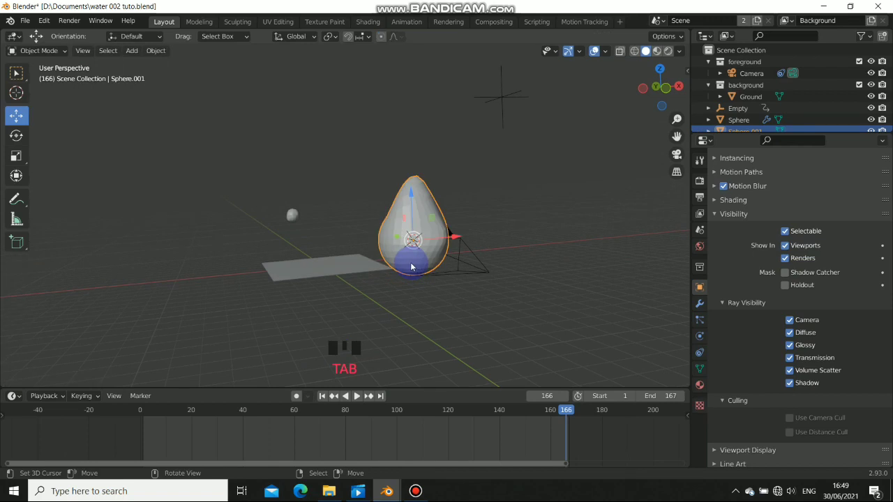
key("shift+d")
right_click(327, 232)
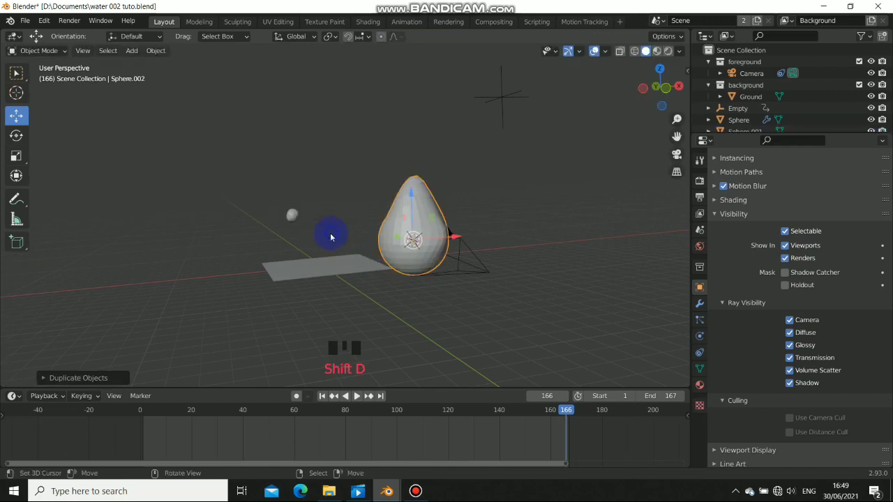
Move the copied drop left and stretch it along Z into a tall drop
left_click_drag(443, 248, 335, 256)
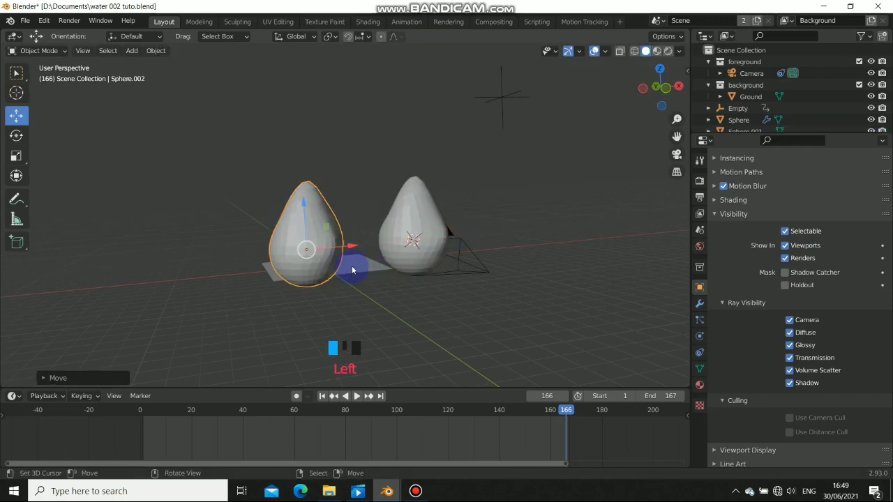
key("s")
key("z")
left_click(372, 302)
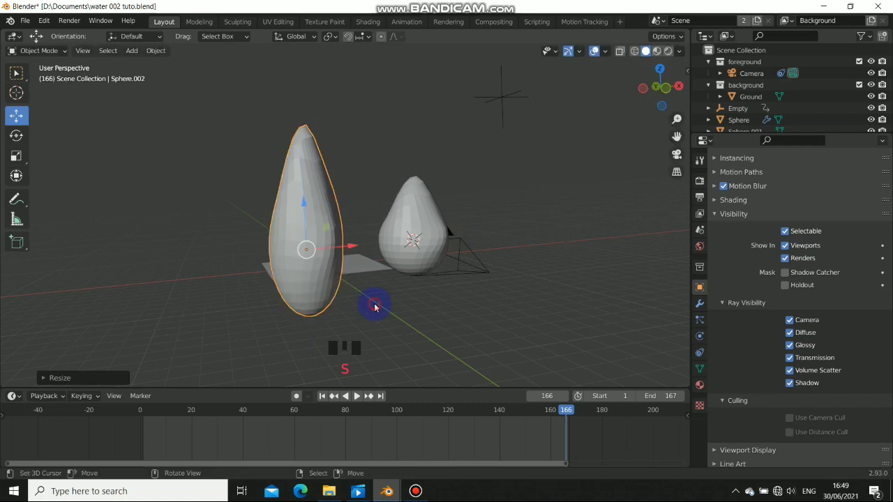
middle_click_drag(373, 303, 361, 299, "shift")
Duplicate the tall drop, move it further left, squash it on Z and shrink it uniformly
key("shift+d")
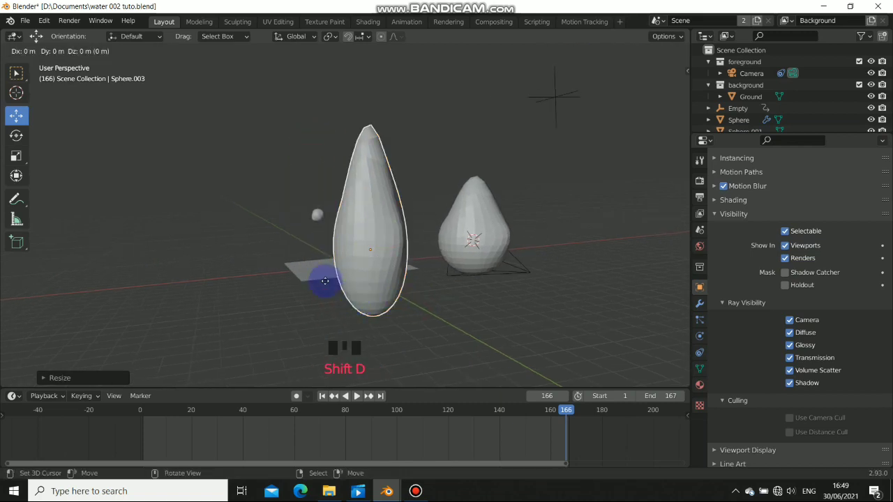
right_click(339, 253)
left_click_drag(406, 245, 310, 263)
key("s")
key("z")
left_click(300, 268)
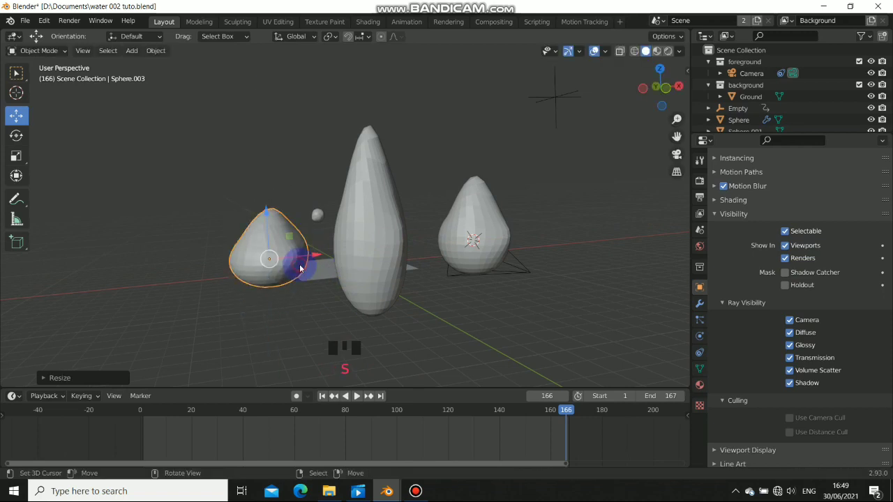
key("s")
left_click(331, 280)
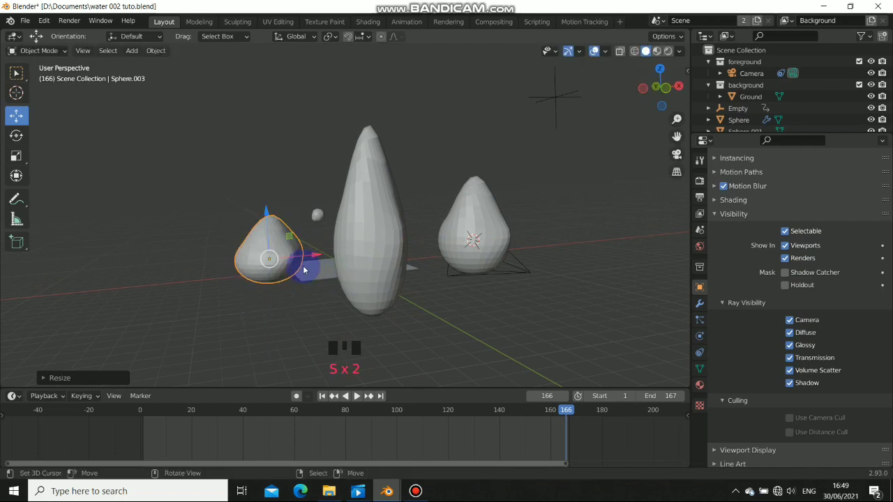
Edit the small drop's vertices to raise its top and make it lopsided
key("Tab")
right_click(257, 249)
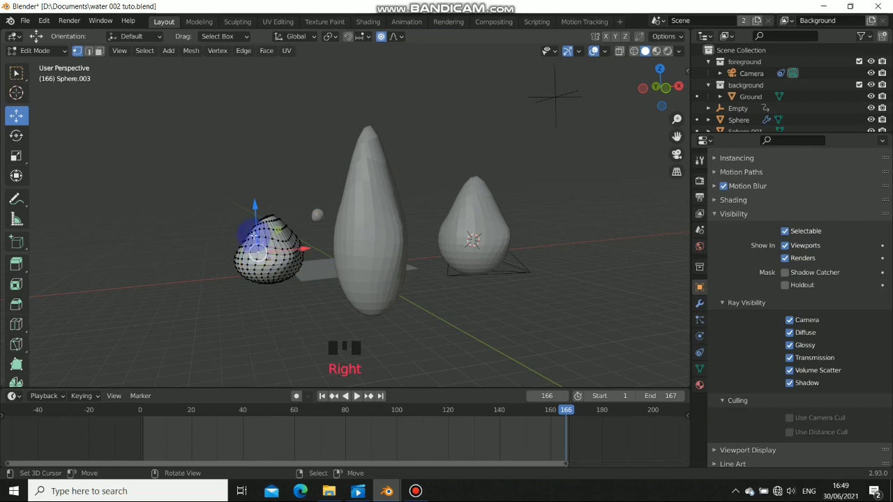
left_click_drag(253, 222, 246, 216)
right_click(282, 229)
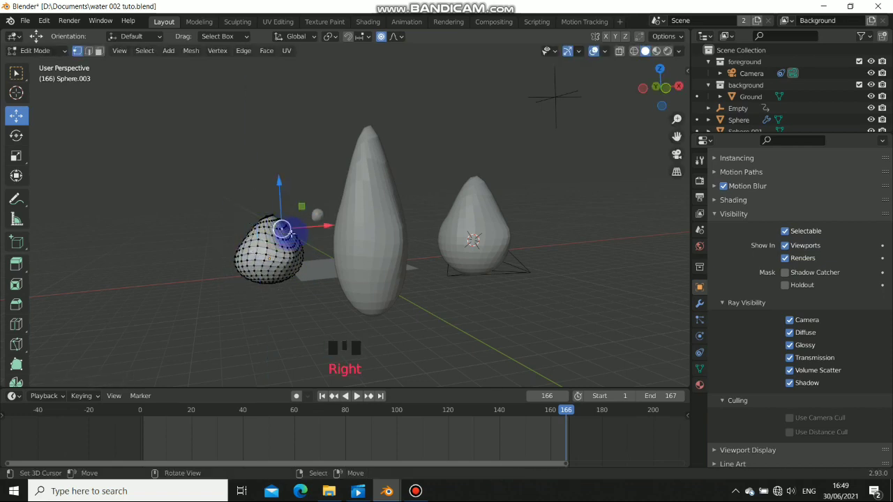
left_click_drag(323, 229, 293, 235)
right_click(246, 237)
key("Tab")
middle_click_drag(323, 247, 332, 259)
right_click(263, 260)
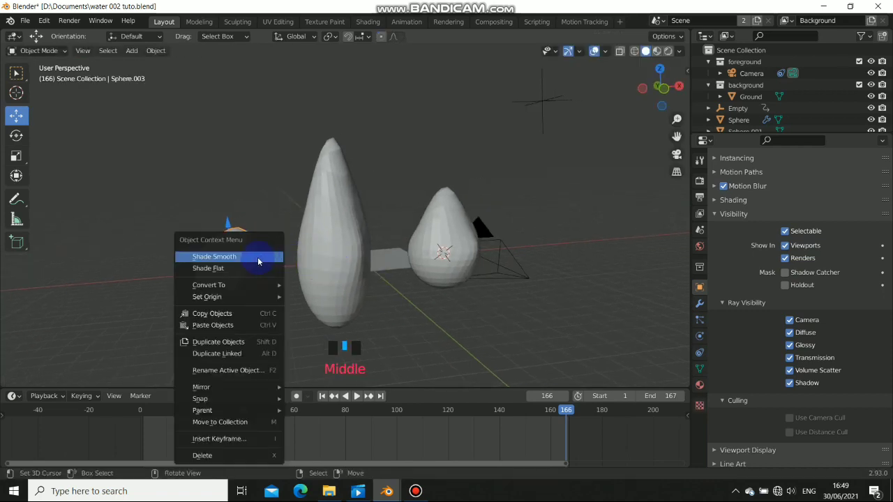
Apply Shade Smooth to the small, tall and pear-shaped drops
left_click(258, 261)
right_click(325, 255)
key("w")
left_click(331, 256)
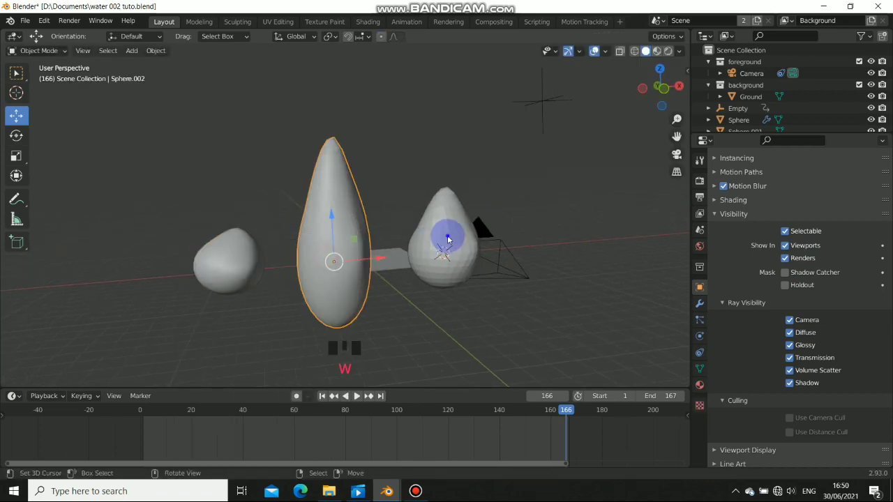
left_click(447, 240)
key("s")
left_click(442, 244)
left_click(442, 242)
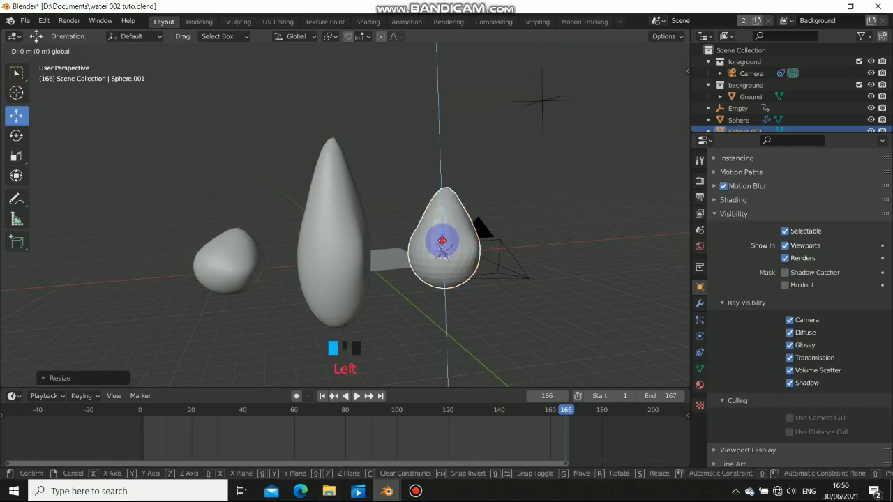
key("w")
left_click(442, 242)
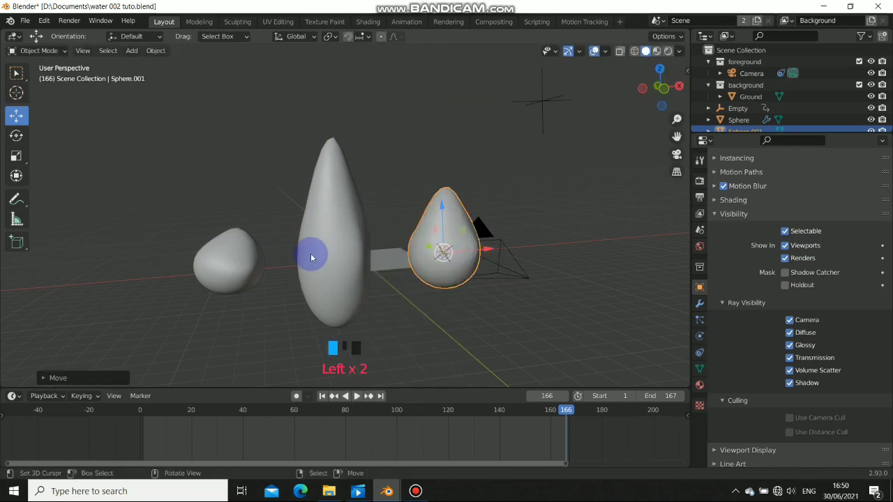
Select the small water ball and open the Shading workspace to see its material
left_click(239, 260)
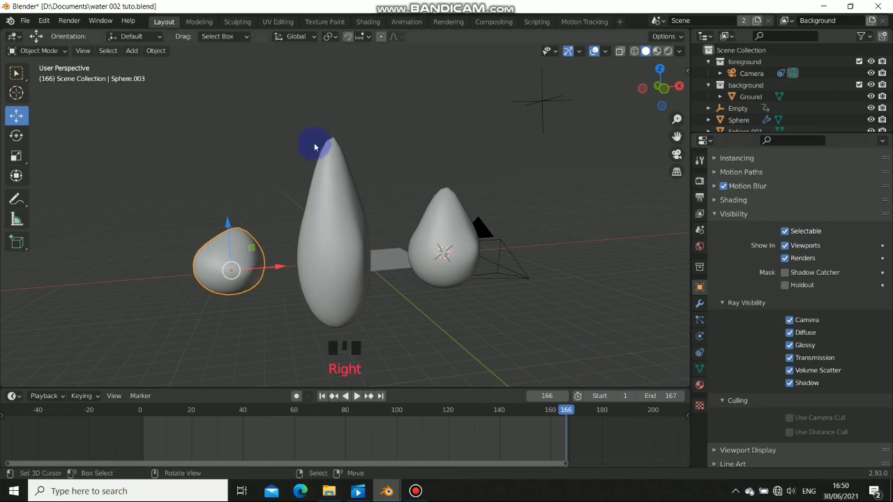
middle_click_drag(283, 262, 304, 240)
right_click(201, 199)
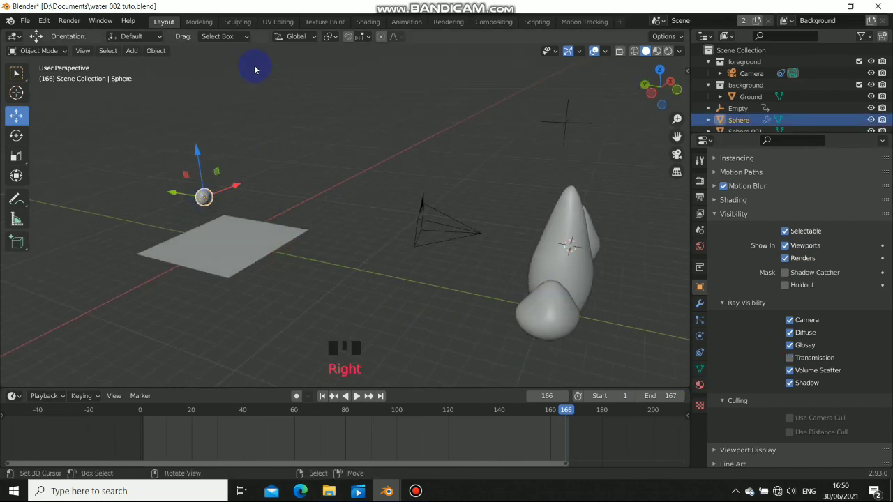
left_click(368, 21)
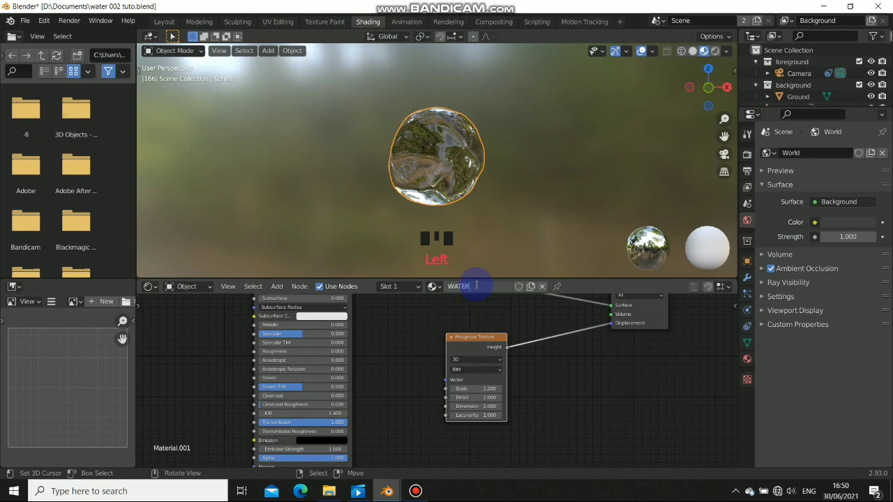
Back in Layout, assign the WATER material to the small lopsided drop
left_click(164, 21)
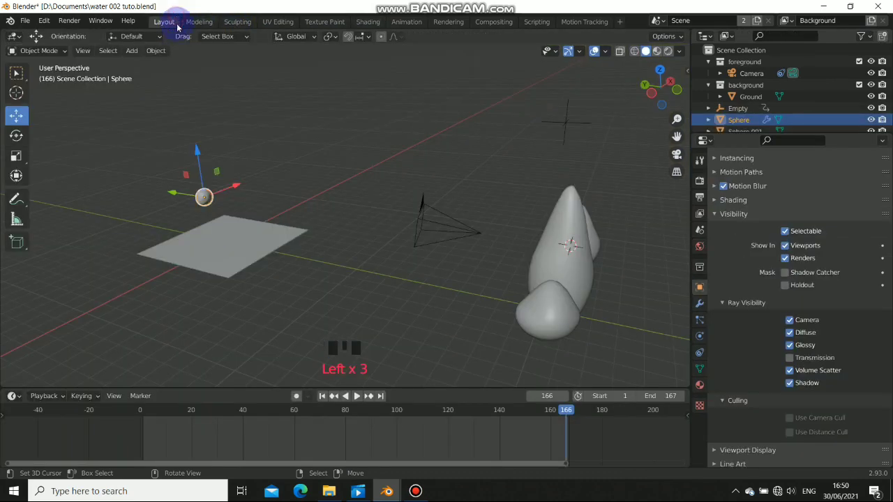
right_click(548, 310)
middle_click_drag(660, 340, 617, 323)
left_click(697, 383)
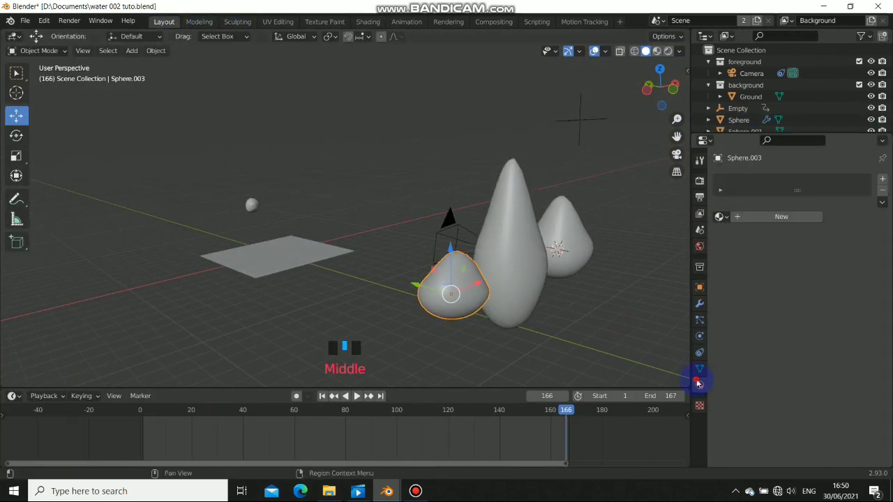
left_click(718, 217)
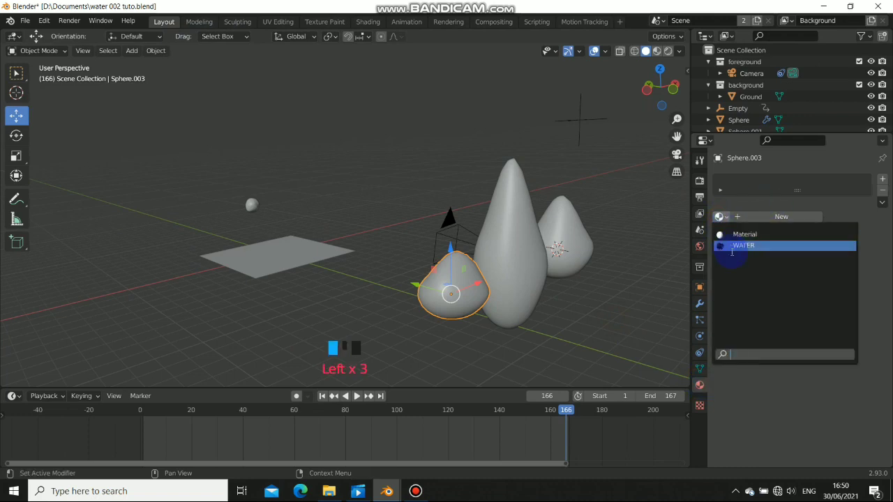
left_click(731, 245)
Assign WATER to the tall and pear drops and view them in Material Preview
right_click(524, 255)
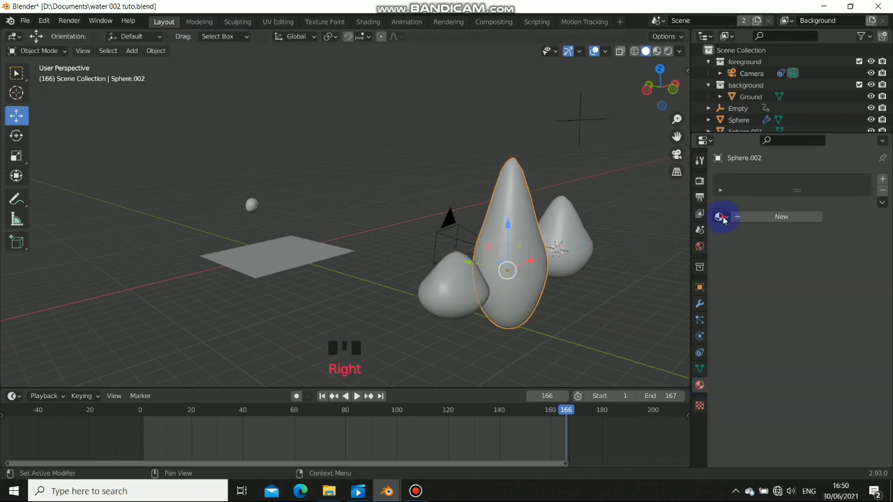
left_click(721, 218)
left_click(732, 246)
right_click(575, 247)
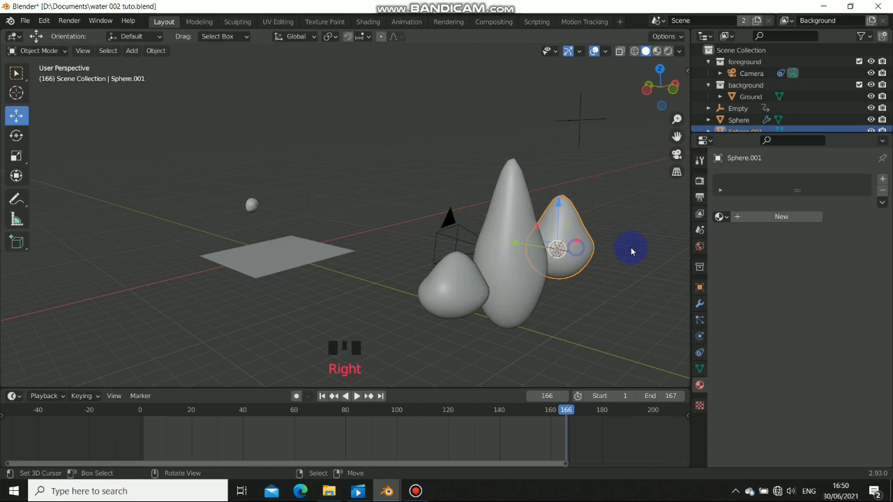
left_click(718, 217)
left_click(731, 246)
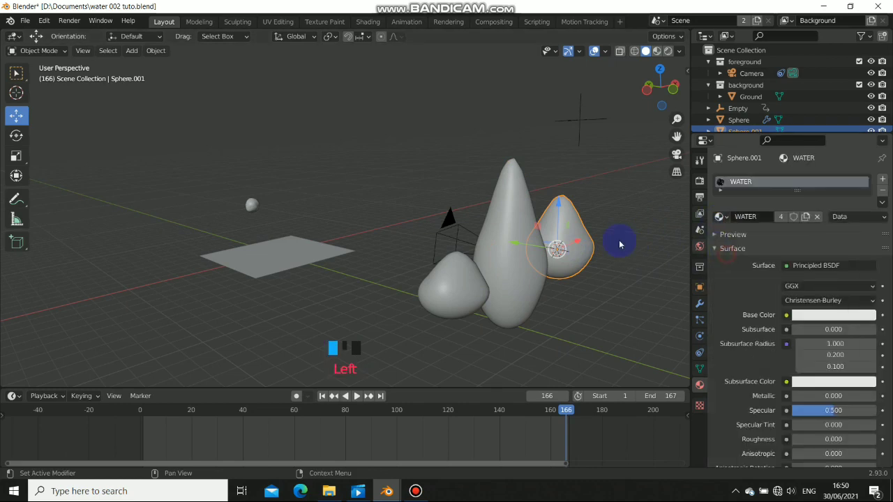
left_click(656, 51)
mouse_move(488, 223)
middle_mouse_down()
mouse_move(403, 262)
mouse_move(285, 269)
mouse_move(358, 259)
mouse_move(476, 263)
middle_mouse_up()
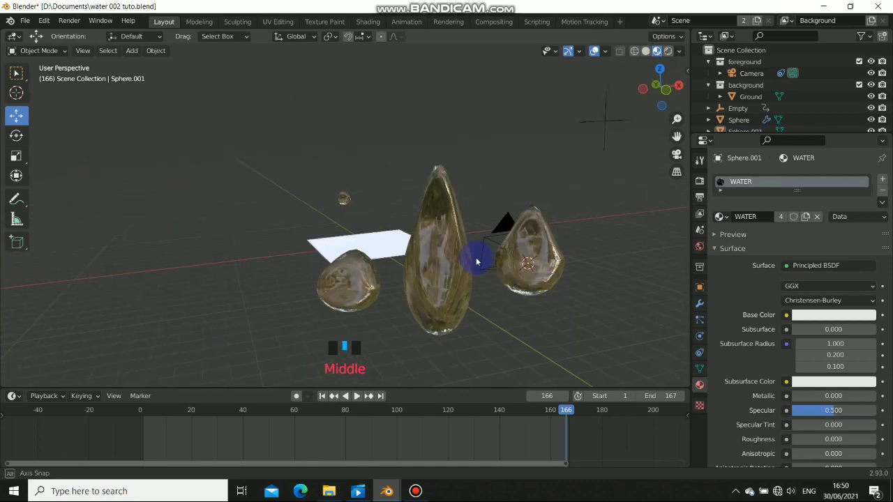
Select all three water drops and choose New Collection from the Move to Collection menu
scroll(476, 262, "down", 2)
right_click(456, 235, "shift")
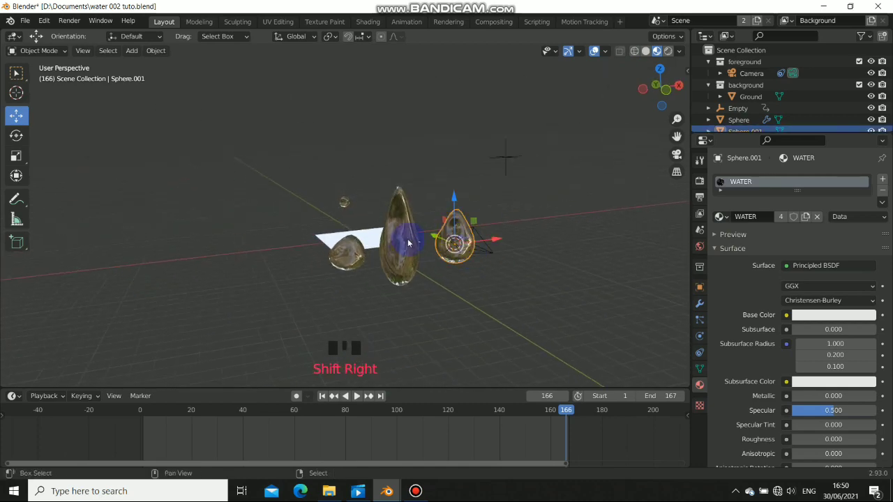
right_click(401, 237, "shift")
right_click(359, 252, "shift")
key("m")
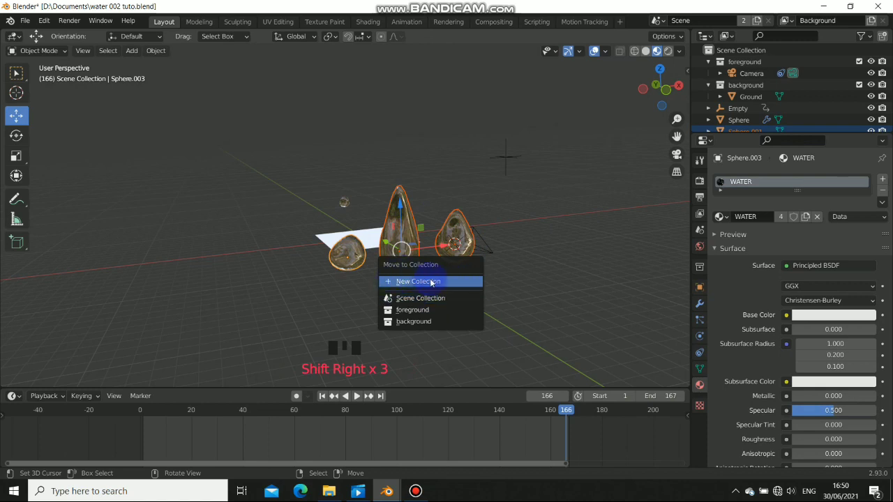
left_click(431, 281)
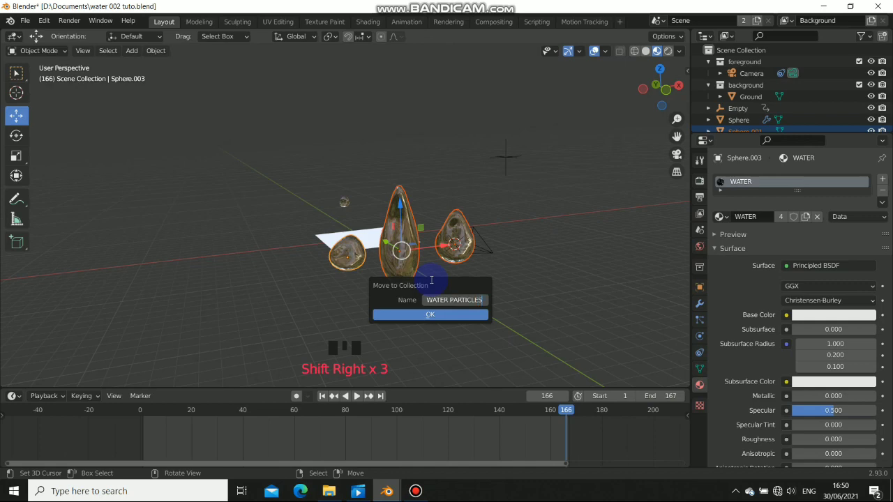
Confirm the new WATER PARTICLES collection, then deselect everything and reselect the water drops
left_click(449, 317)
middle_click_drag(451, 315, 434, 255)
key("alt+a")
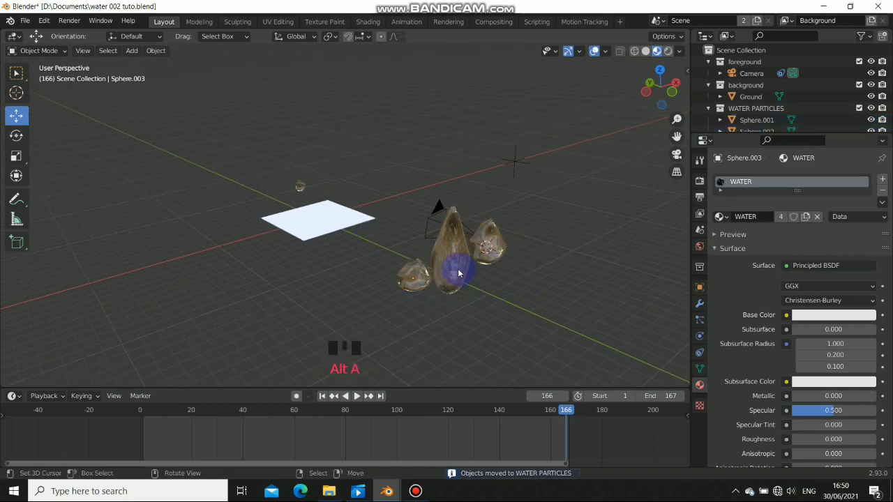
right_click(461, 267)
right_click(488, 245)
Check the drops through the camera view, then orbit to look down onto the ground plane
middle_click_drag(308, 249, 417, 244)
key("KP_0")
scroll(401, 230, "down", 3)
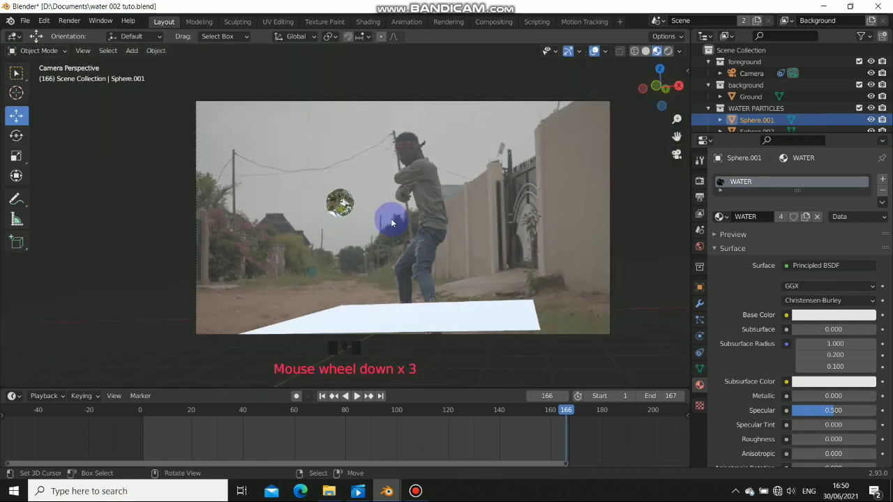
middle_click_drag(392, 218, 399, 253)
scroll(399, 253, "down", 4)
middle_click_drag(292, 243, 332, 262)
Select the small Sphere above the ground and switch the viewport to Solid shading
right_click(385, 279)
middle_click_drag(384, 279, 314, 221)
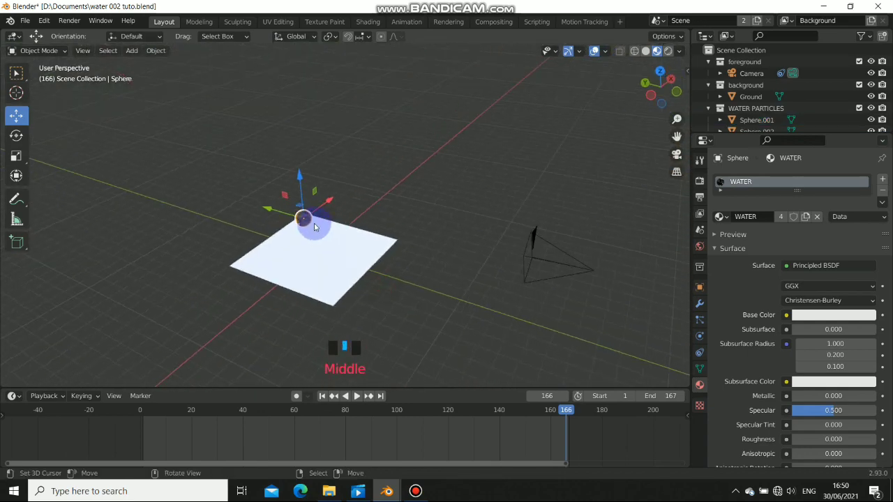
left_click(645, 52)
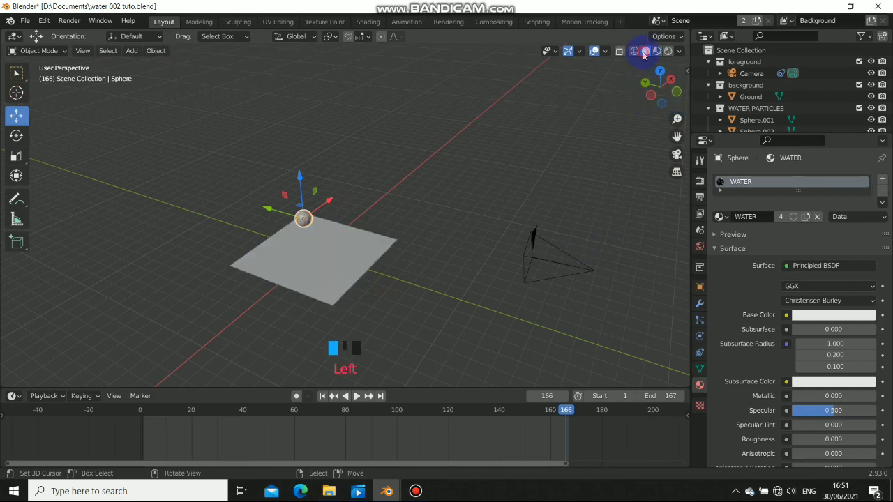
scroll(290, 287, "up", 2)
middle_click_drag(295, 283, 349, 289, "shift")
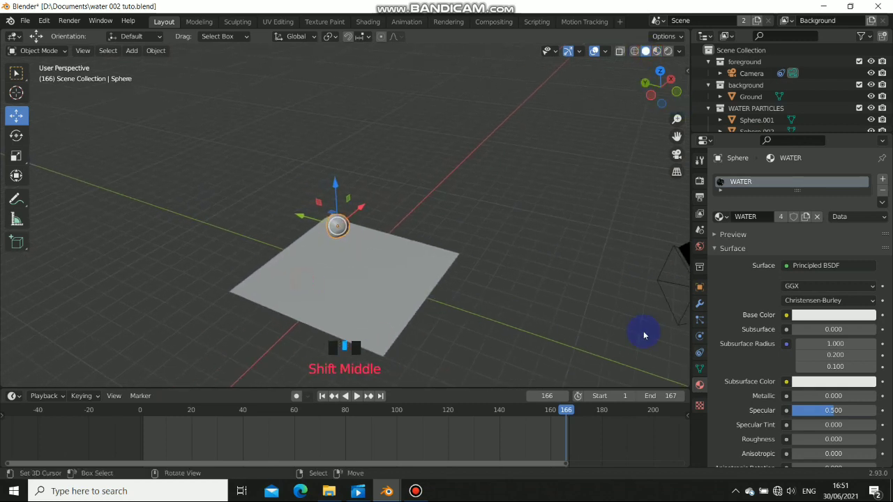
Add a particle system to the Sphere, preview its falling particles, and return to frame 1
left_click(699, 320)
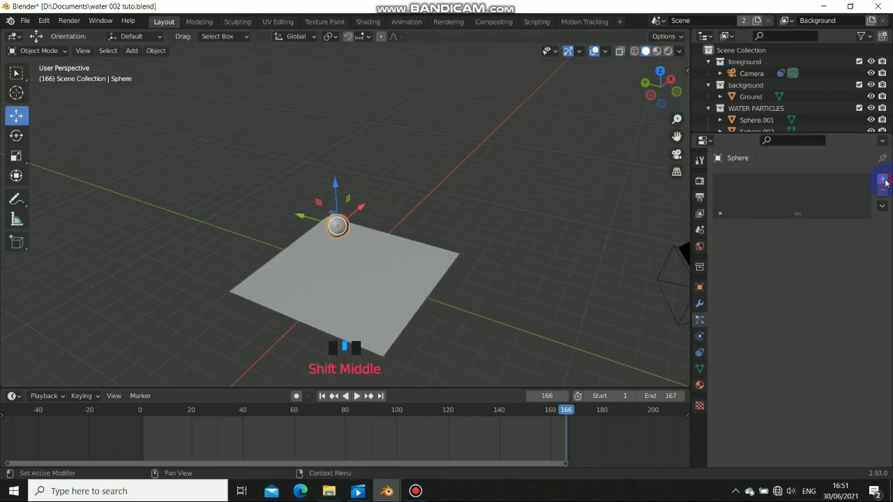
left_click(883, 180)
middle_click_drag(265, 289, 331, 395)
left_click(325, 396)
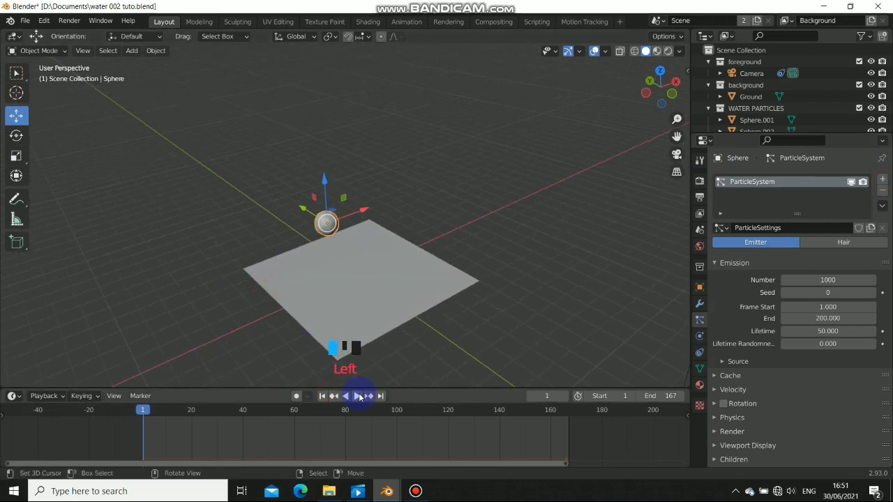
left_click(355, 396)
middle_click_drag(348, 325, 309, 269)
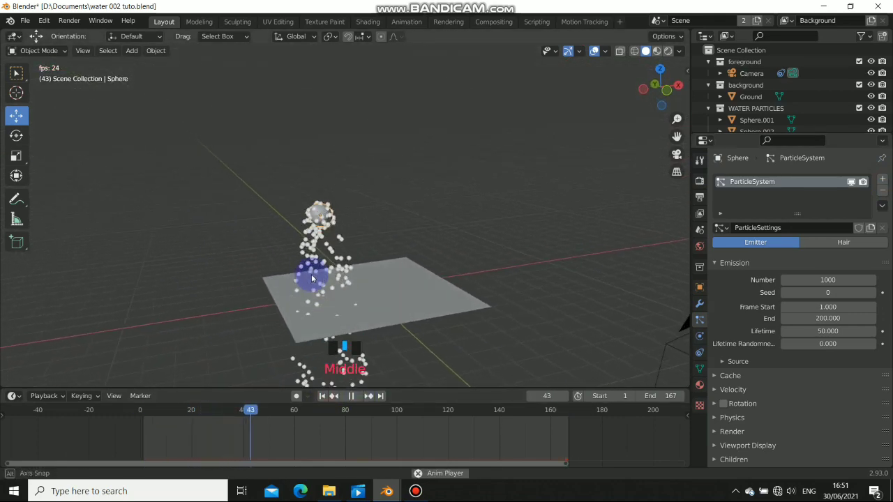
left_click(352, 396)
left_click(322, 396)
scroll(348, 223, "up", 4)
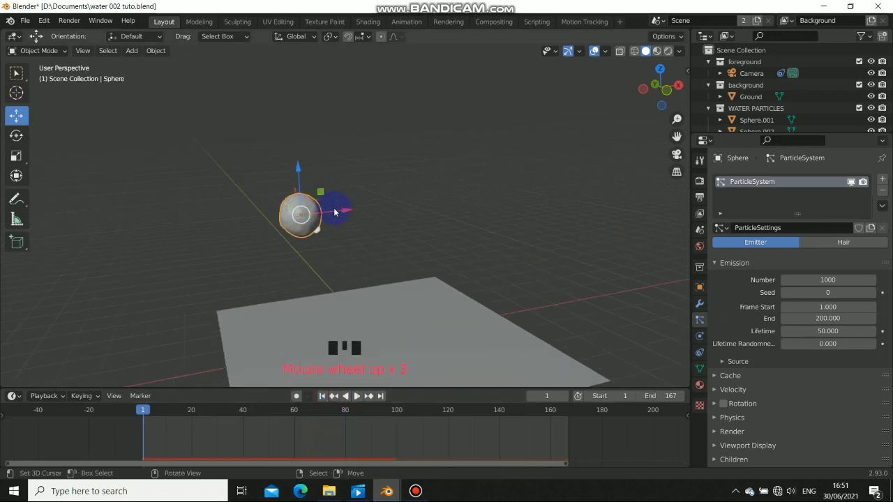
Assign the sphere's bottom vertices to a new vertex group named Group
key("Tab")
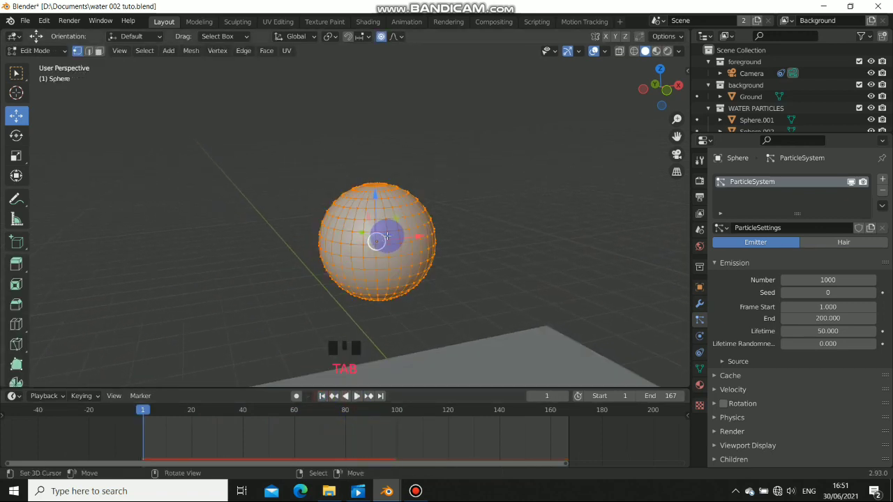
middle_click_drag(379, 295, 412, 266)
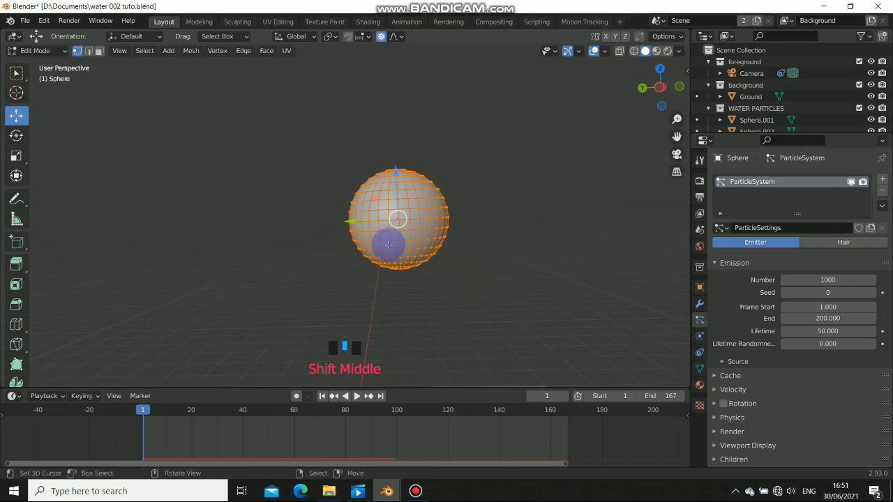
left_click_drag(379, 238, 431, 273)
middle_click_drag(418, 270, 342, 288)
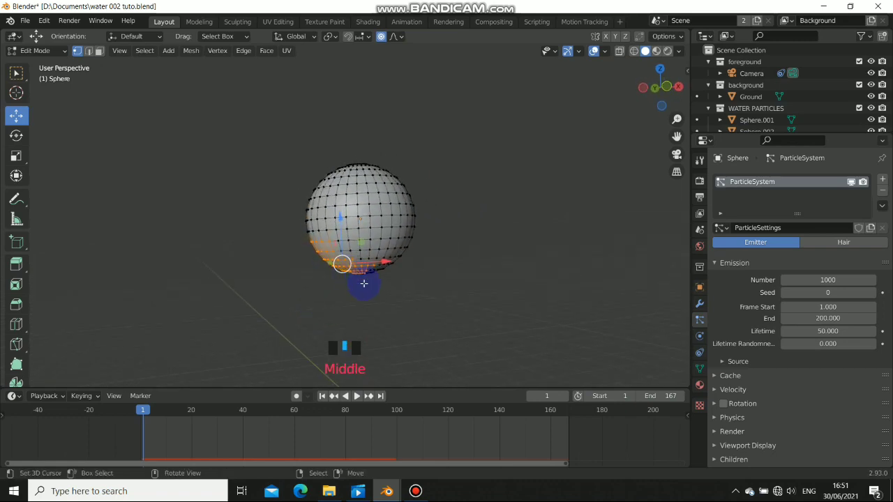
left_click(700, 368)
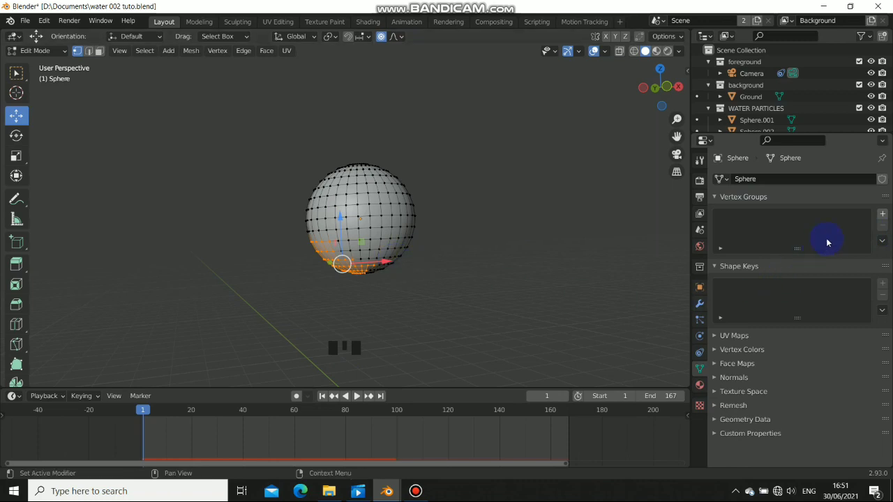
left_click(883, 213)
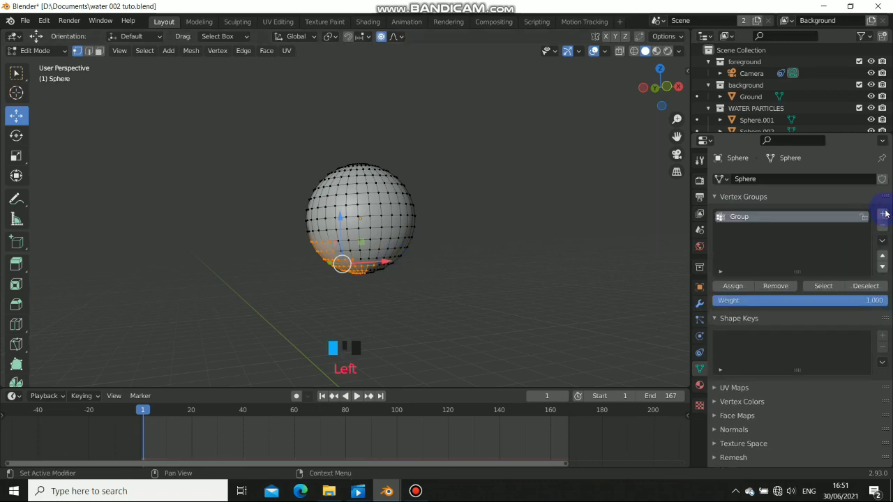
left_click(731, 287)
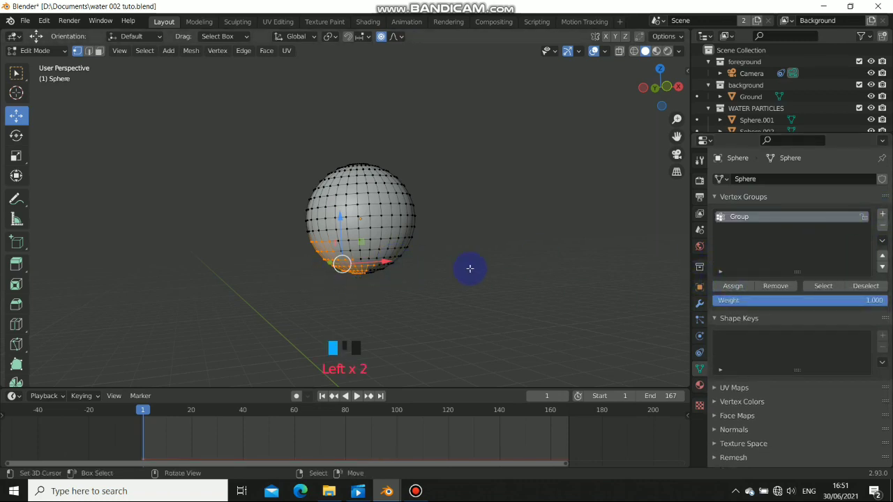
key("Tab")
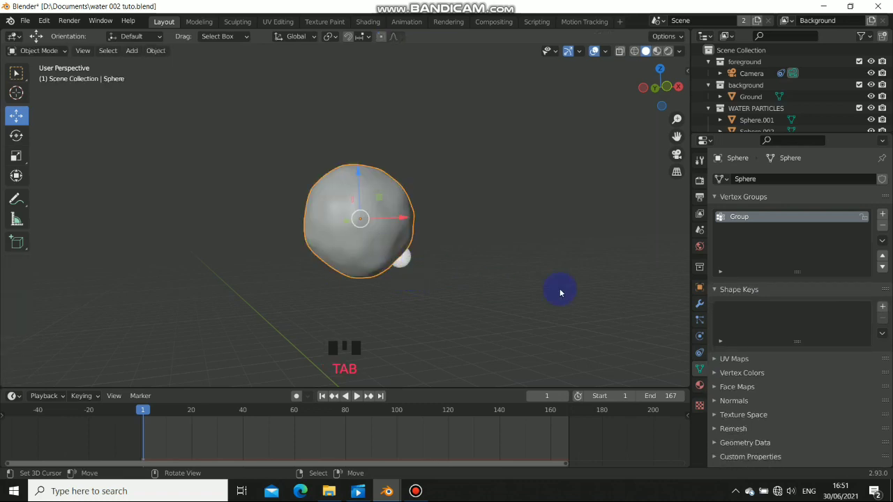
Set the particle system's Density and Length vertex groups to Group
left_click(699, 319)
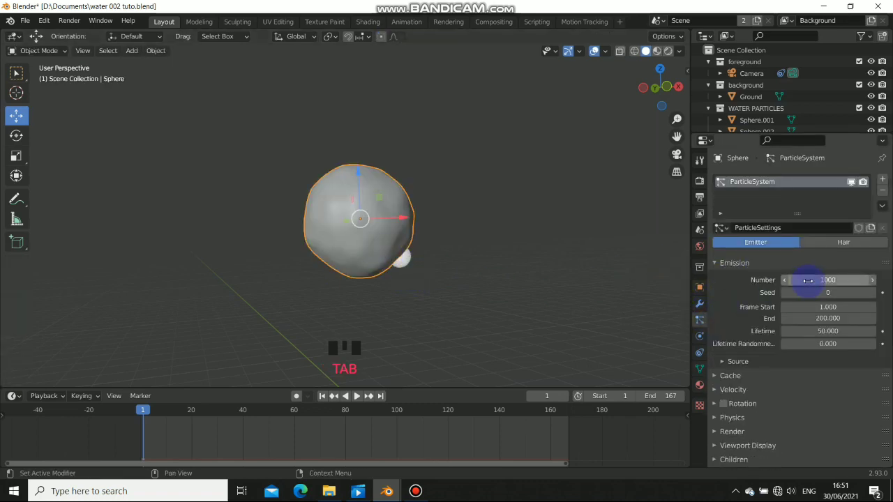
scroll(783, 421, "down", 2)
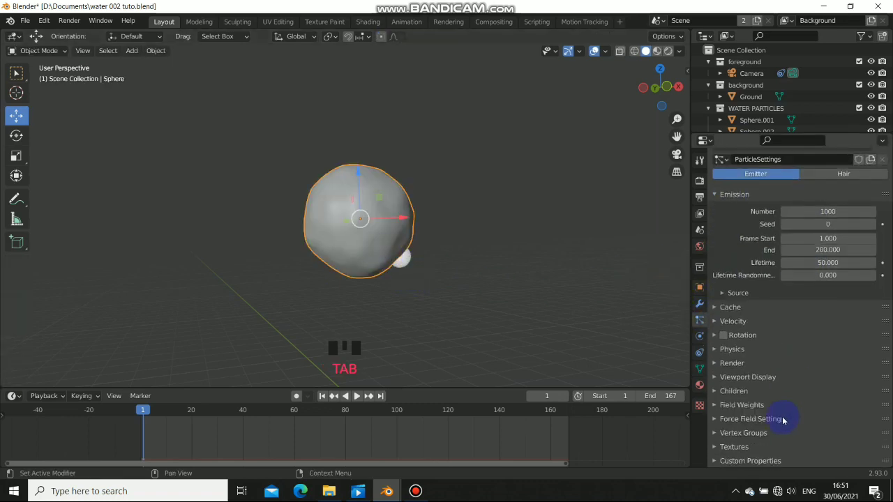
left_click(715, 433)
scroll(760, 422, "down", 3)
left_click(801, 376)
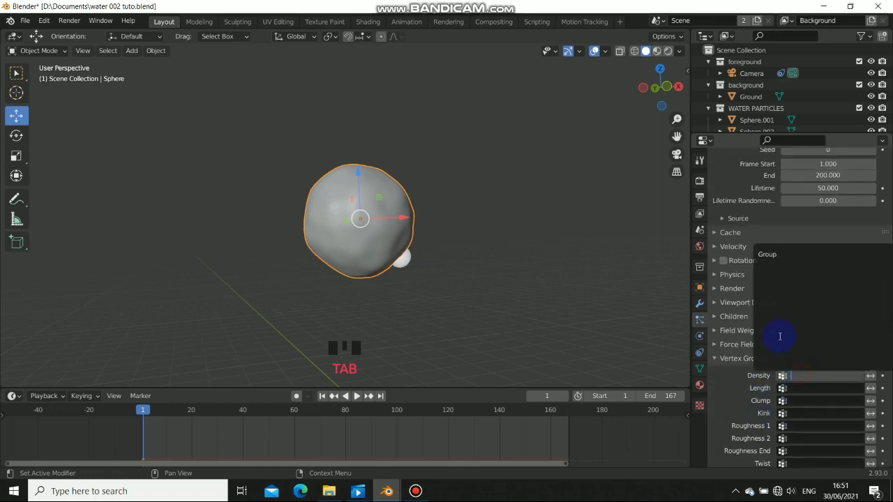
left_click(767, 254)
left_click(805, 388)
left_click(764, 265)
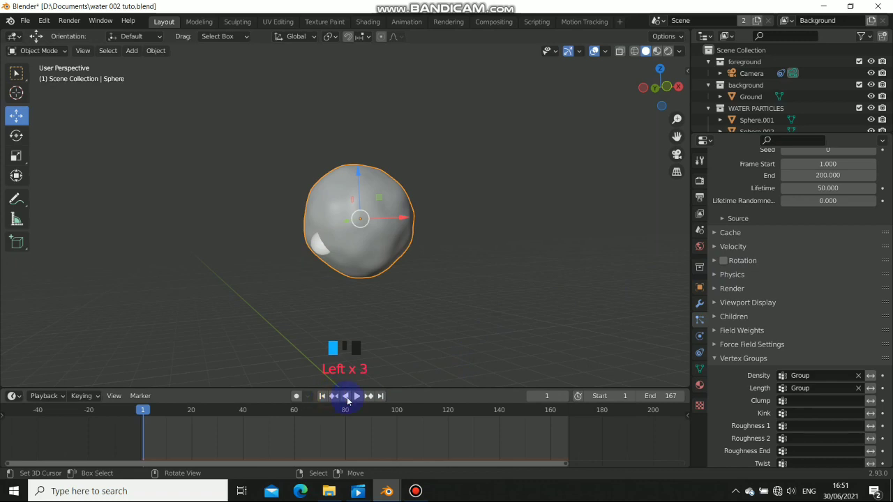
Orbit and zoom around the sphere to watch particles falling from its underside
middle_click_drag(342, 303, 449, 299)
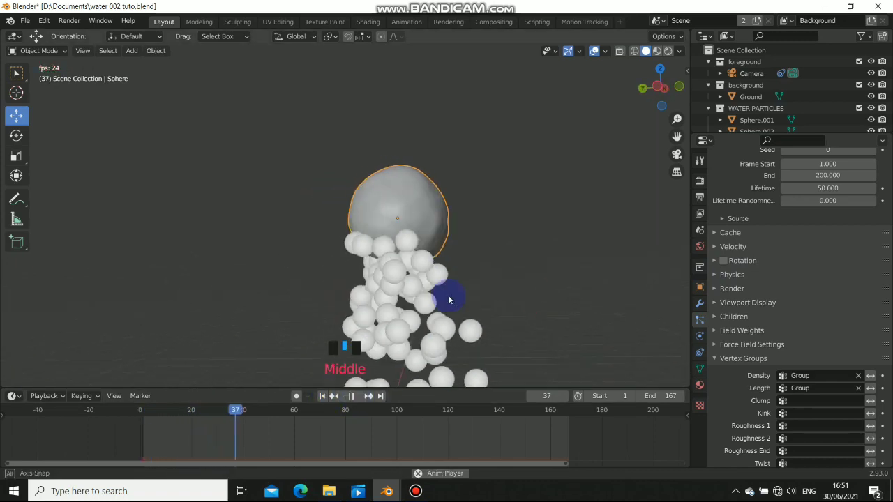
scroll(457, 296, "down", 6)
middle_click_drag(379, 295, 328, 289)
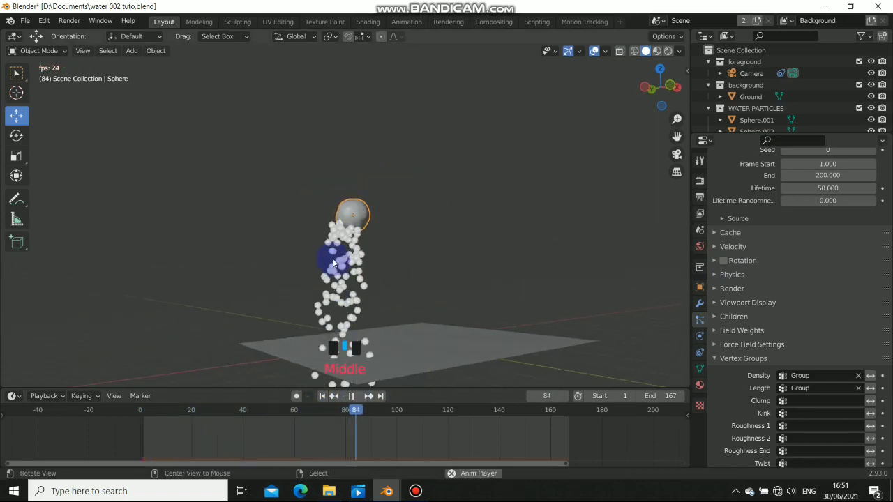
middle_click_drag(335, 259, 383, 259)
scroll(360, 241, "up", 2)
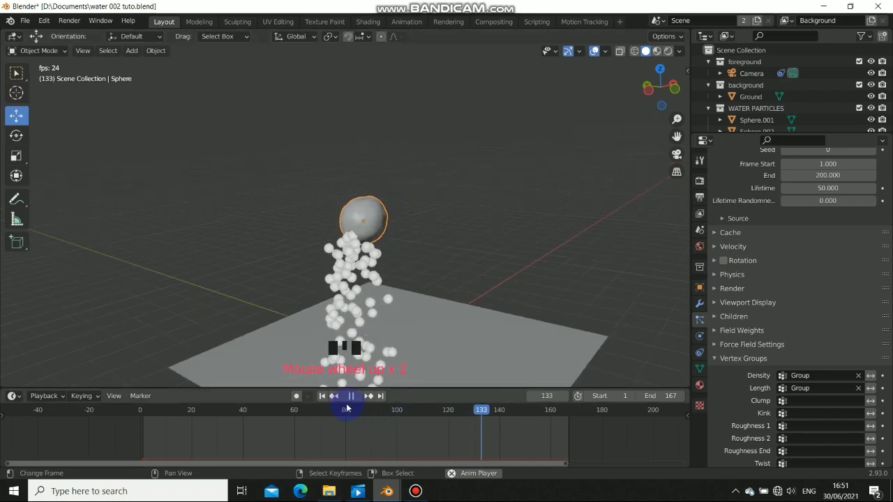
scroll(769, 269, "up", 11)
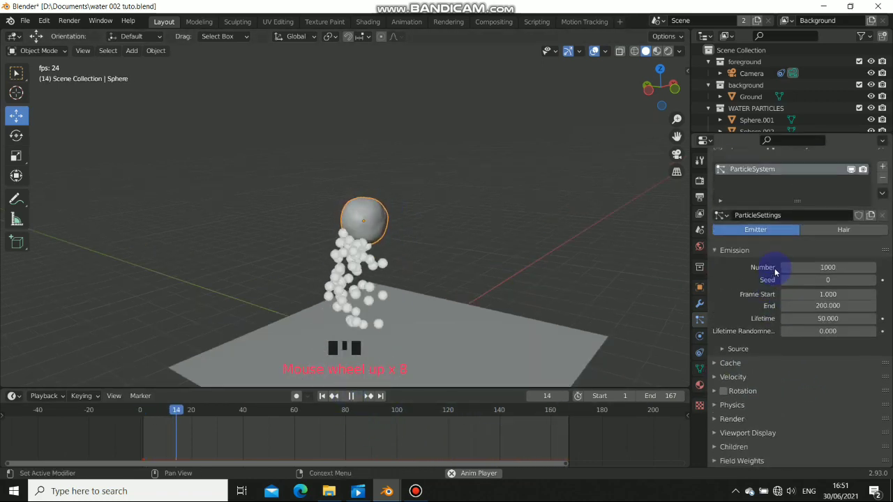
scroll(760, 276, "down", 1)
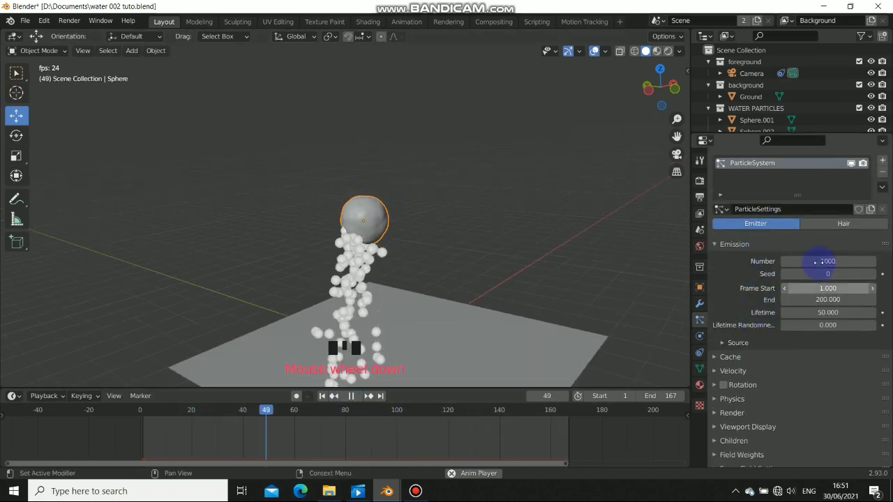
Enable Use Modifier Stack for particle emission and replay the animation from frame 1
left_click(728, 342)
left_click(785, 372)
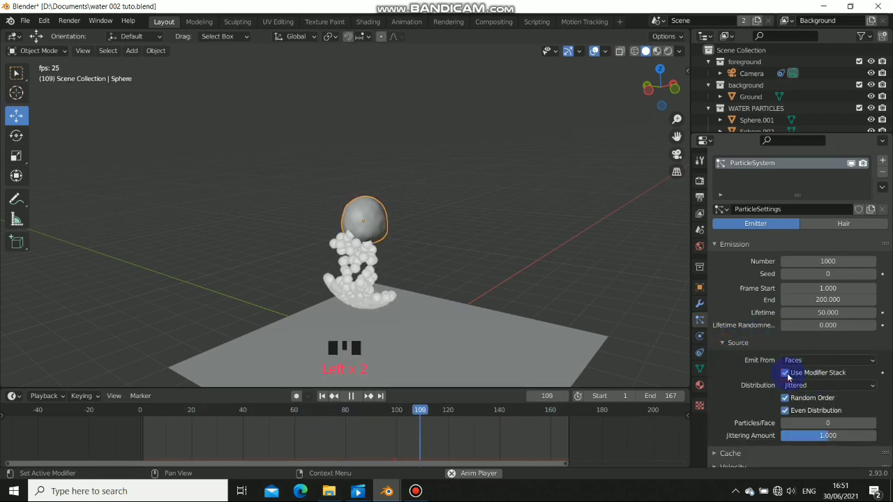
left_click(322, 395)
left_click(321, 396)
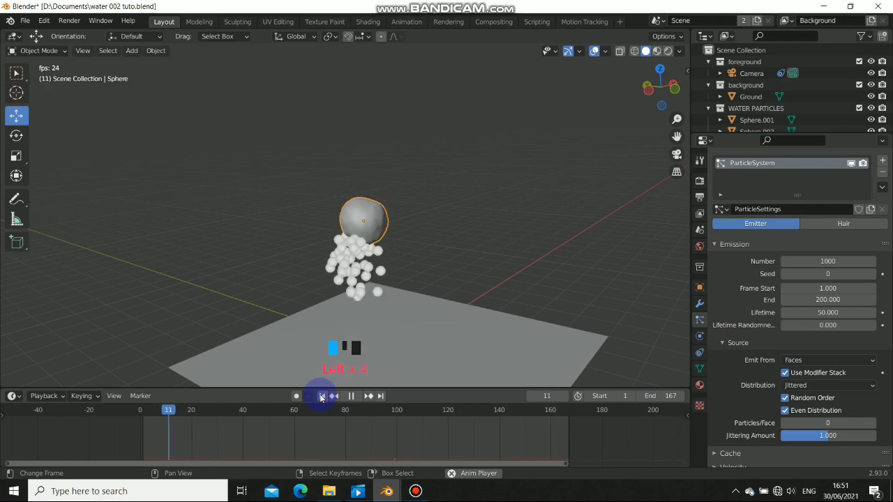
left_click(322, 395)
left_click(350, 395)
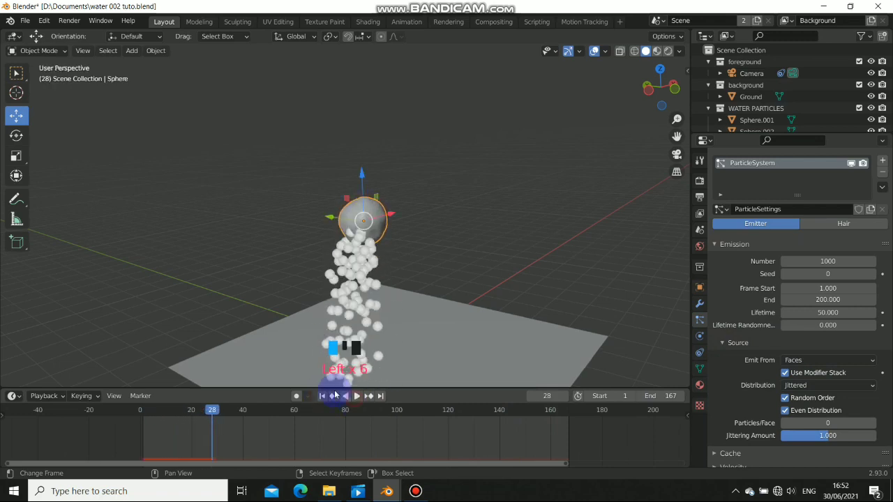
left_click(321, 395)
scroll(756, 394, "down", 4)
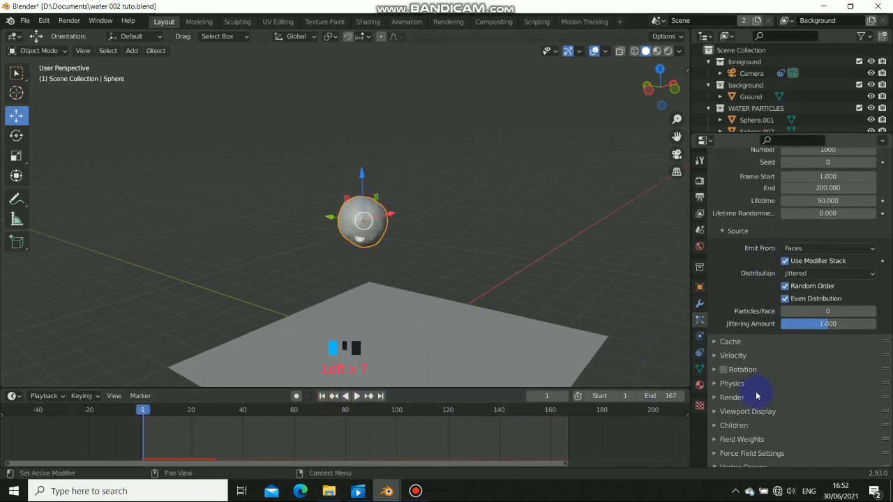
Make the particles render as instances of the WATER PARTICLES collection
left_click(714, 383)
scroll(739, 389, "down", 4)
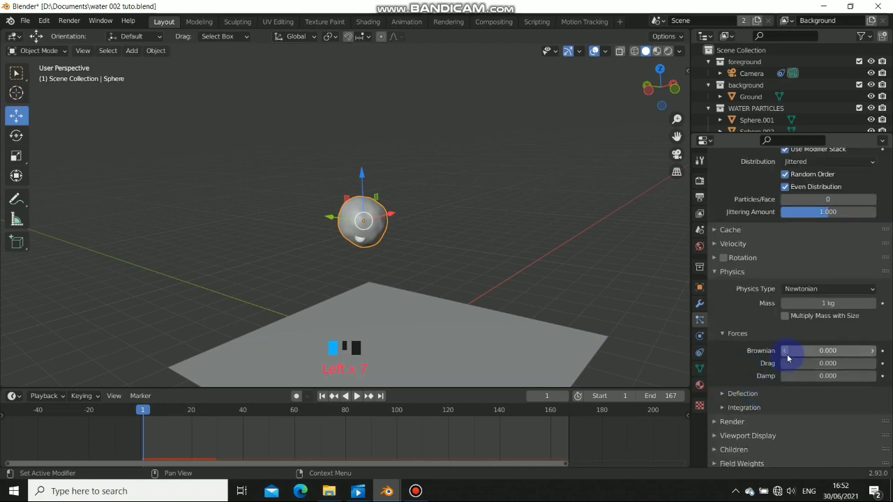
left_click(713, 271)
left_click(718, 355)
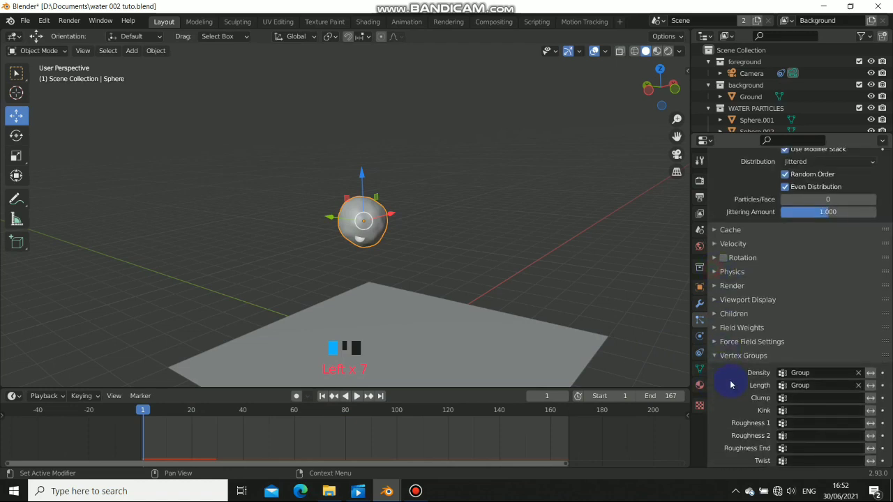
left_click(715, 287)
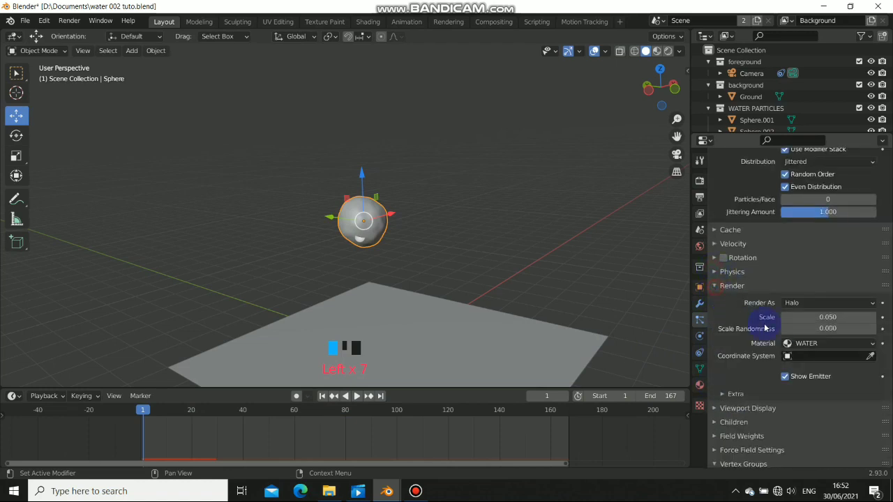
left_click(802, 303)
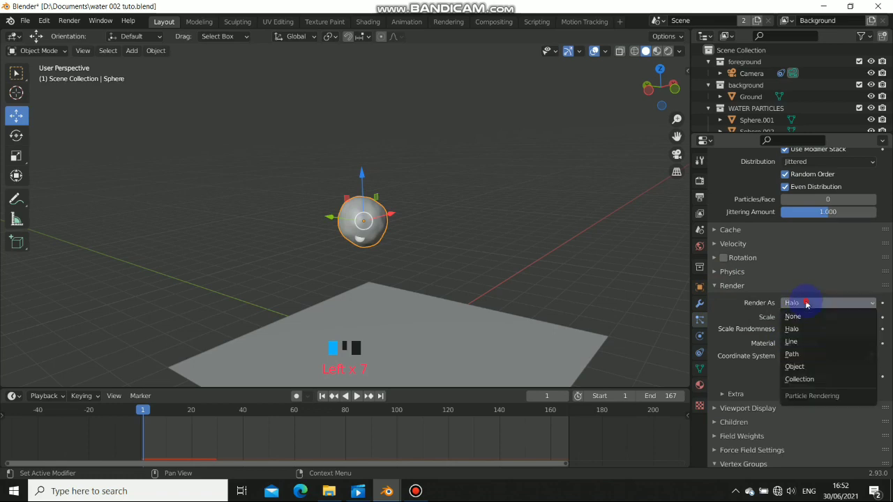
left_click(816, 380)
scroll(795, 359, "down", 2)
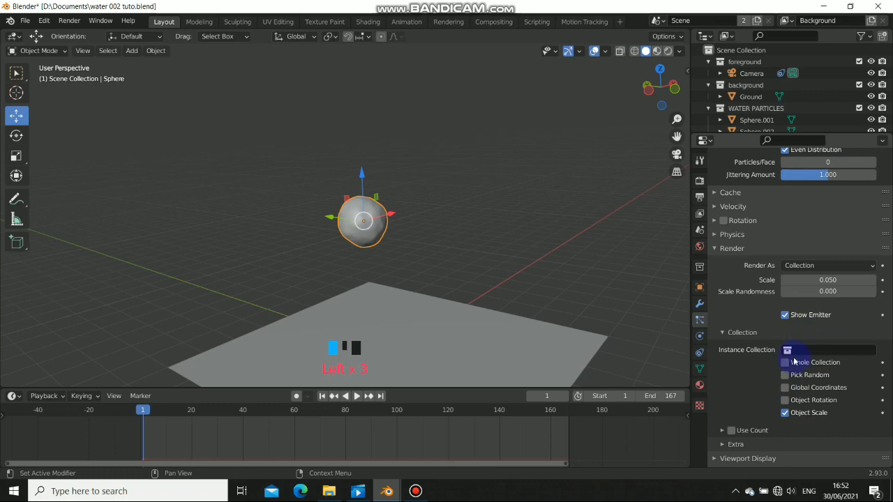
left_click(804, 356)
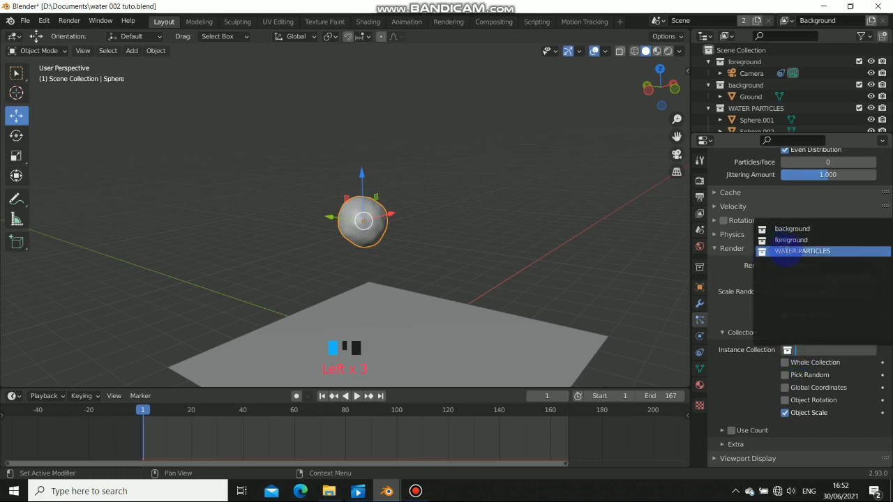
left_click(755, 254)
Tick Pick Random and set the particle drop scale to 0.030
left_click(356, 395)
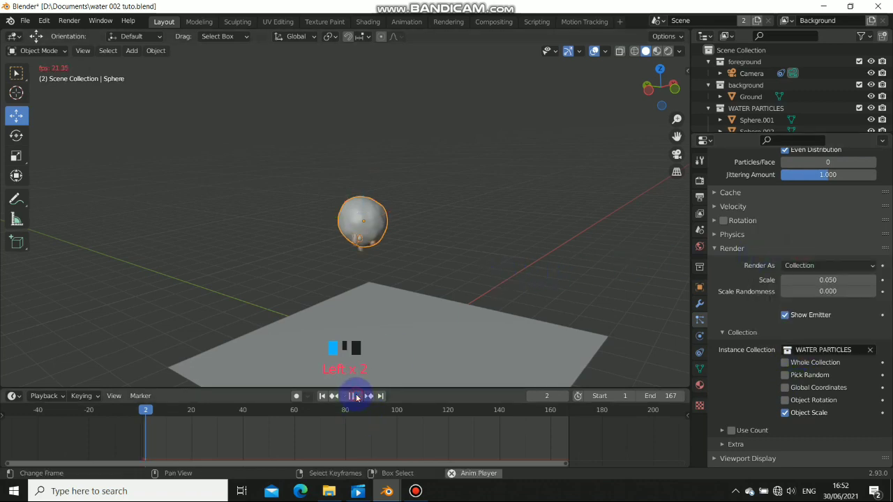
middle_click_drag(359, 288, 328, 287)
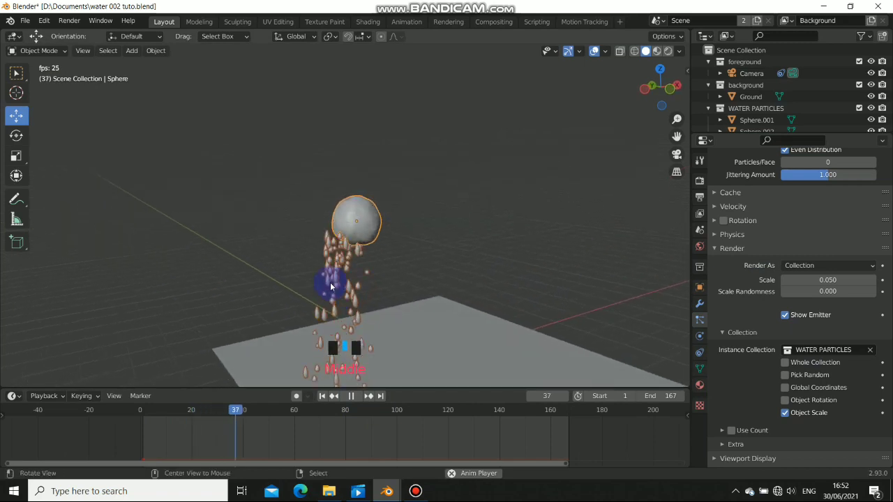
left_click(356, 396)
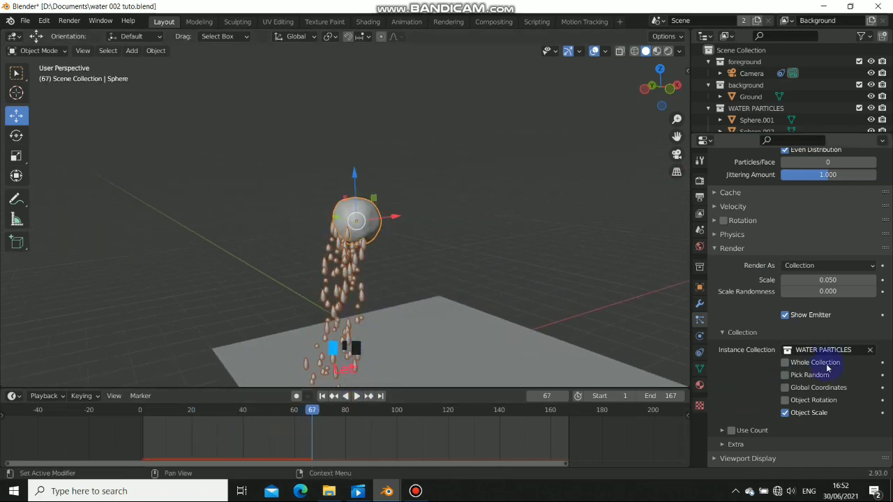
left_click(785, 375)
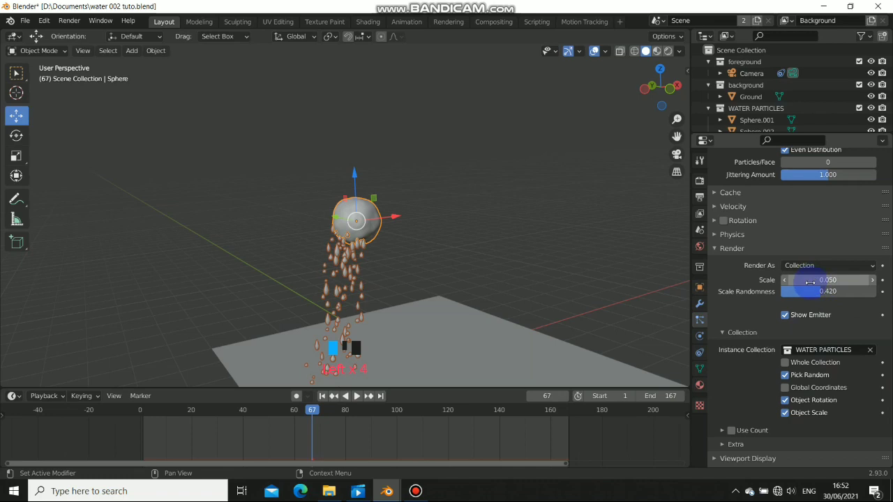
left_click_drag(809, 283, 800, 283)
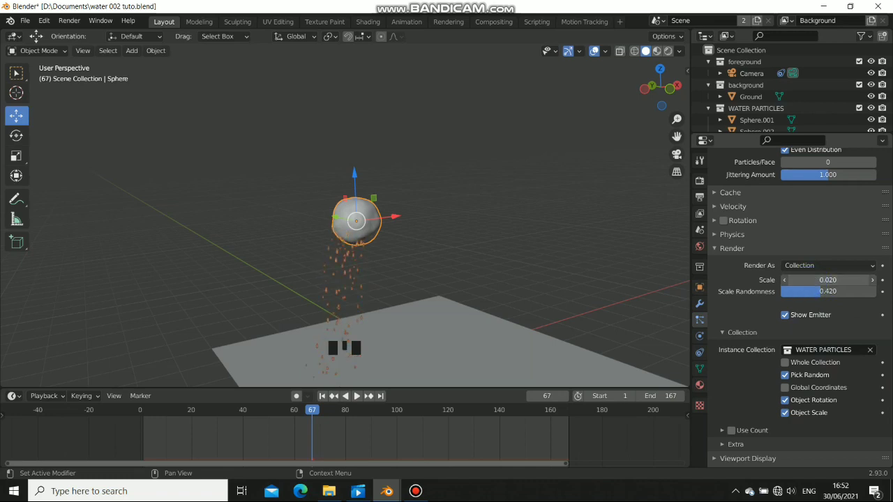
left_click(309, 279)
scroll(315, 273, "up", 3)
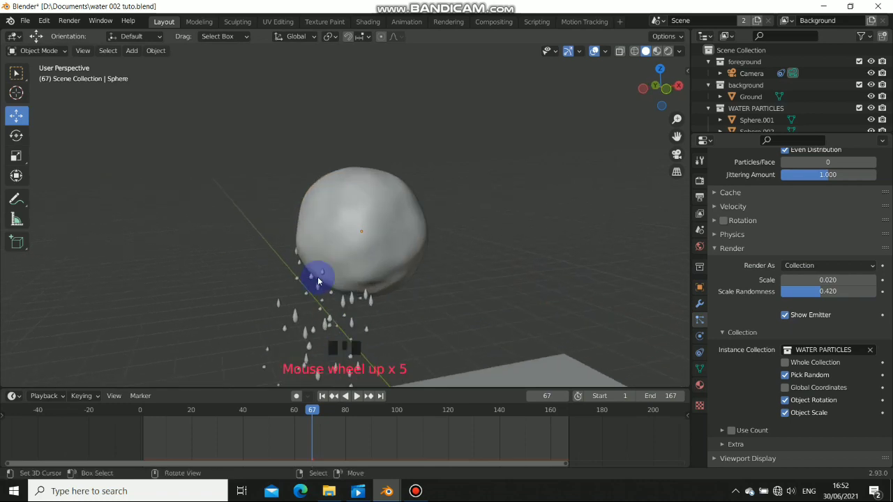
middle_click_drag(315, 272, 354, 263, "shift")
left_click(873, 281)
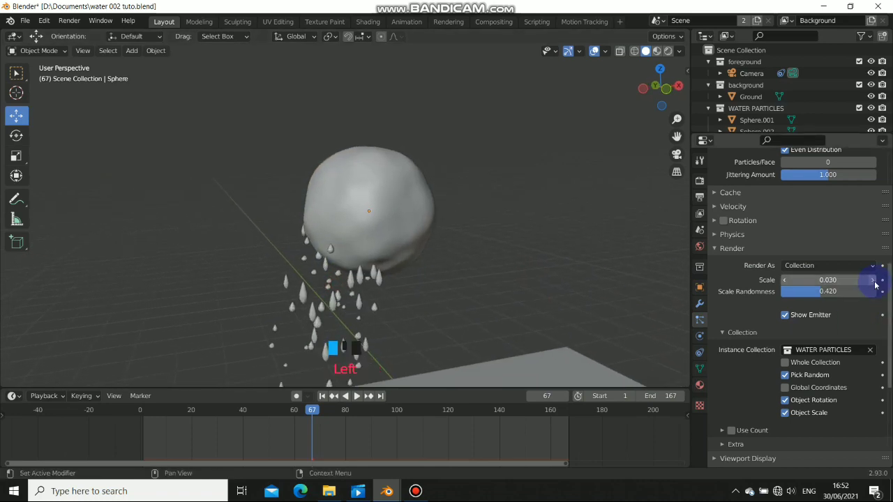
Stop playback at frame 34 and inspect the glassy drops in Material Preview
scroll(335, 295, "down", 3)
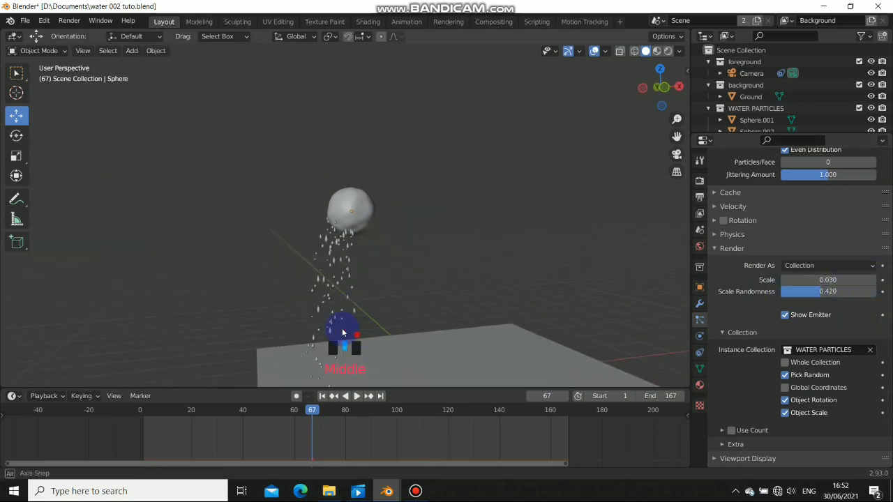
scroll(343, 325, "down", 3)
scroll(343, 325, "down", 1)
middle_click_drag(343, 325, 385, 399)
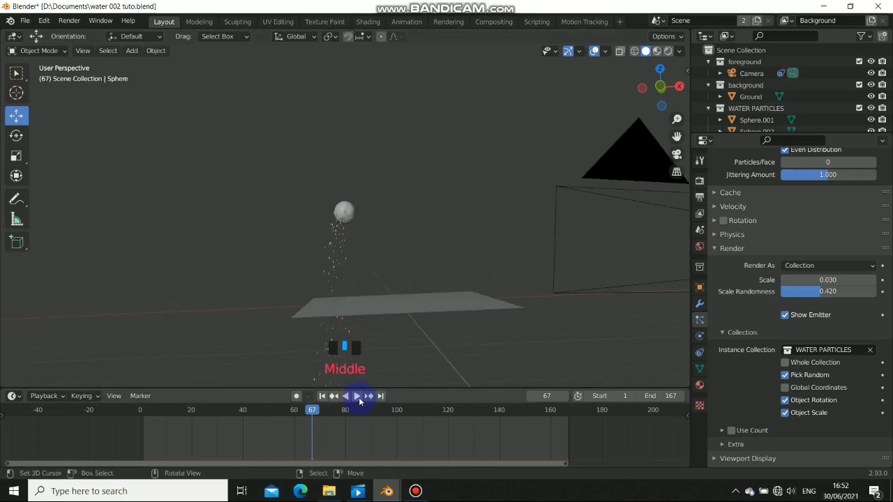
scroll(343, 203, "up", 6)
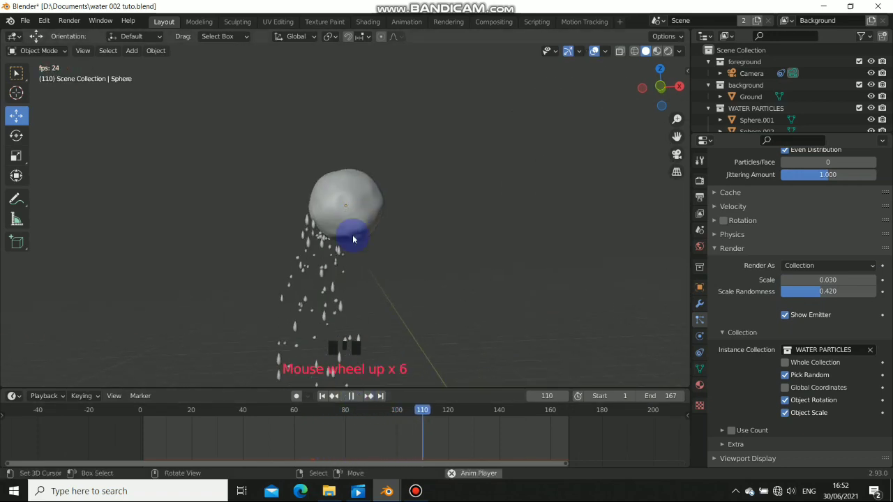
middle_click_drag(354, 239, 361, 253, "shift")
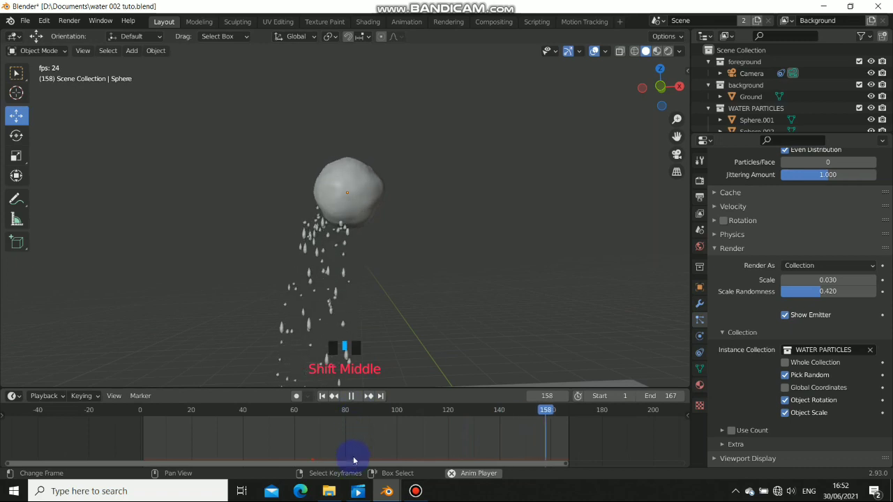
left_click(352, 396)
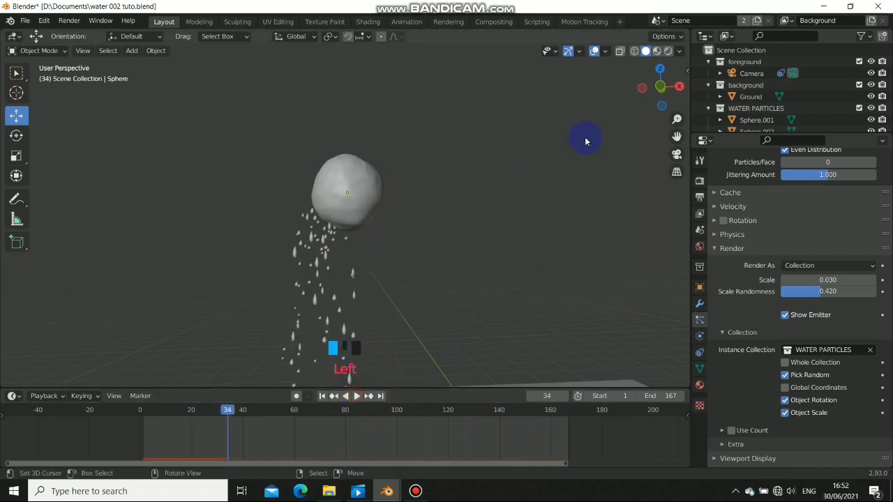
left_click(657, 51)
middle_click_drag(329, 247, 365, 365)
scroll(442, 255, "up", 4)
scroll(388, 256, "down", 4)
scroll(375, 259, "down", 5)
middle_click(335, 399)
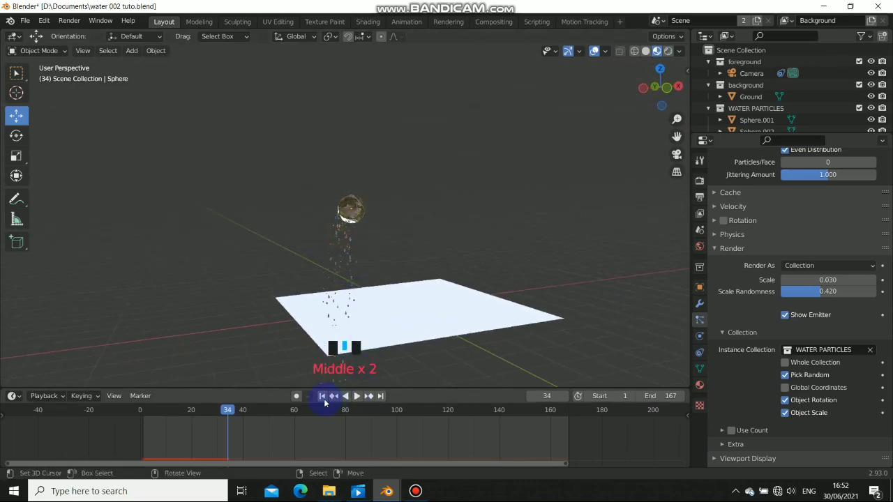
Return to frame 1 in Solid shading and select the three water drop shapes
left_click(322, 396)
scroll(350, 253, "down", 3)
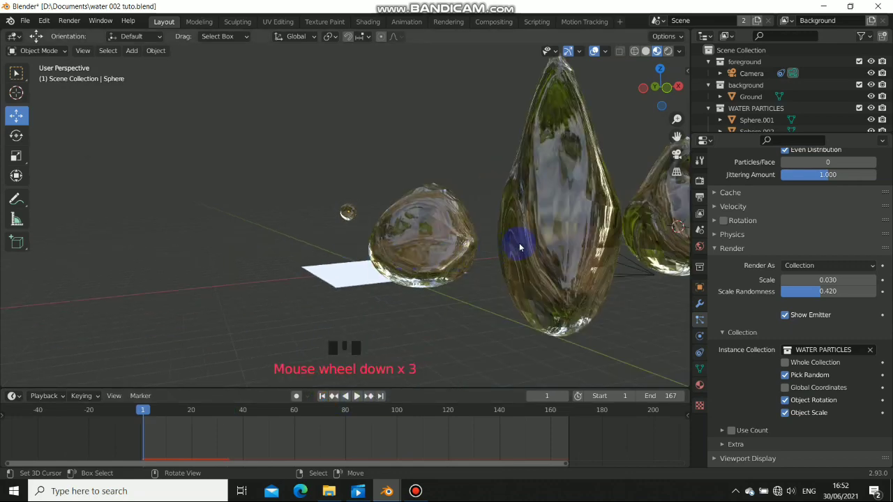
scroll(436, 235, "up", 3)
scroll(408, 251, "down", 6)
middle_click_drag(408, 251, 392, 216)
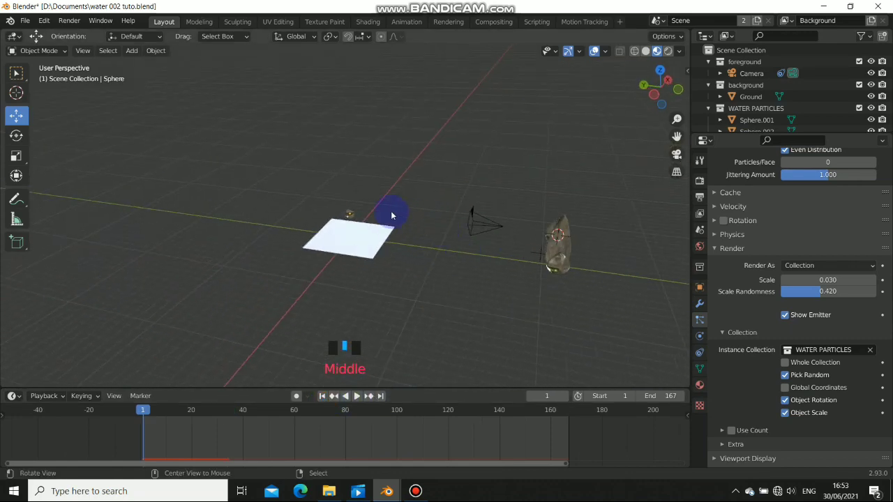
scroll(372, 215, "up", 3)
scroll(618, 66, "down", 2)
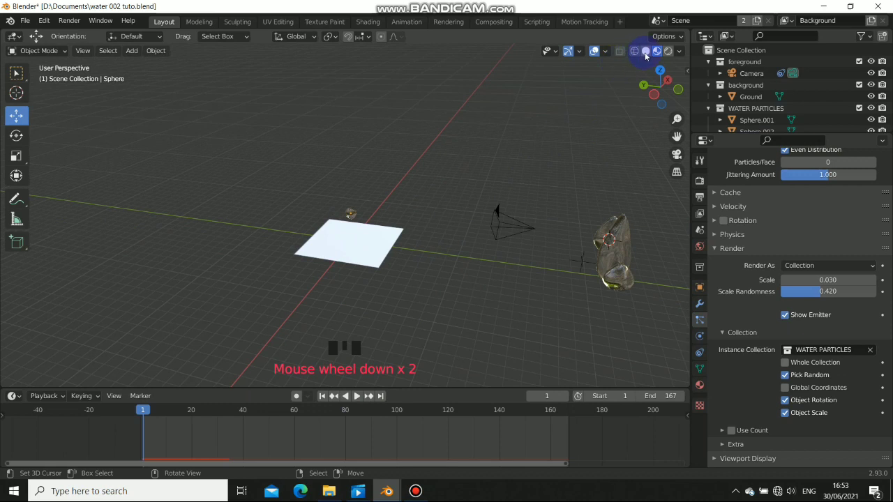
left_click(645, 51)
mouse_move(510, 342)
middle_mouse_down()
mouse_move(522, 309)
mouse_move(412, 278)
middle_mouse_up()
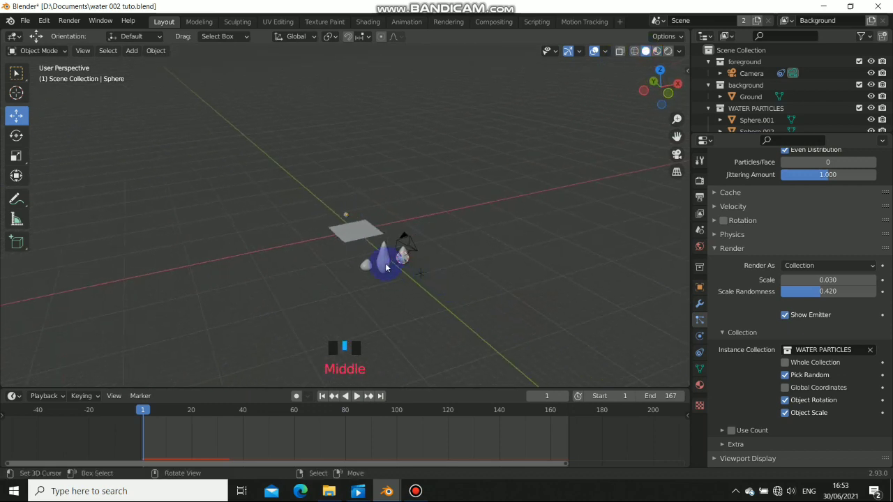
right_click(402, 266, "shift")
right_click(387, 266, "shift")
right_click(388, 266, "shift")
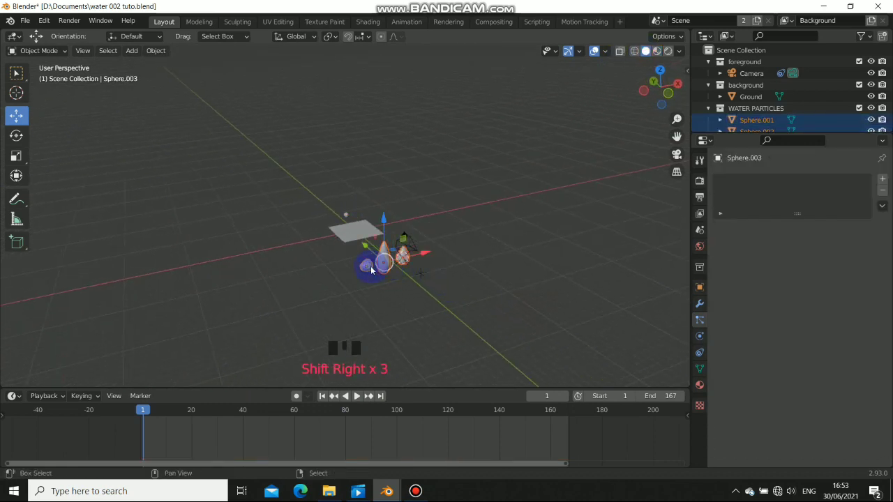
Duplicate the three drops, move the copies beside the originals, and stretch them taller along Z
middle_click_drag(388, 266, 405, 299)
key("shift+d")
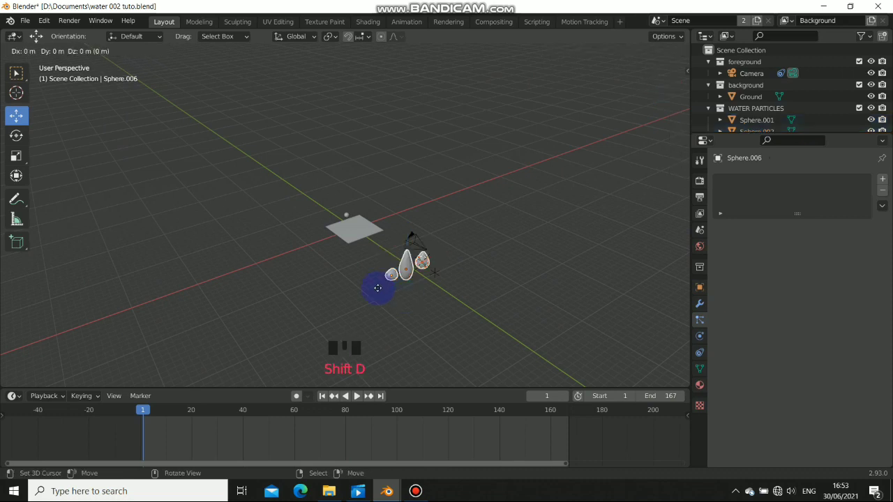
left_click(390, 278)
left_click_drag(388, 253, 424, 285)
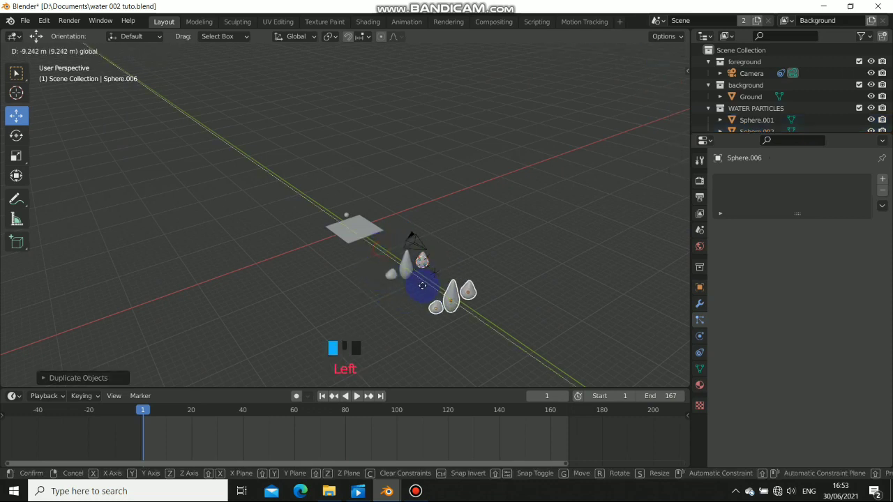
middle_click_drag(424, 285, 400, 284)
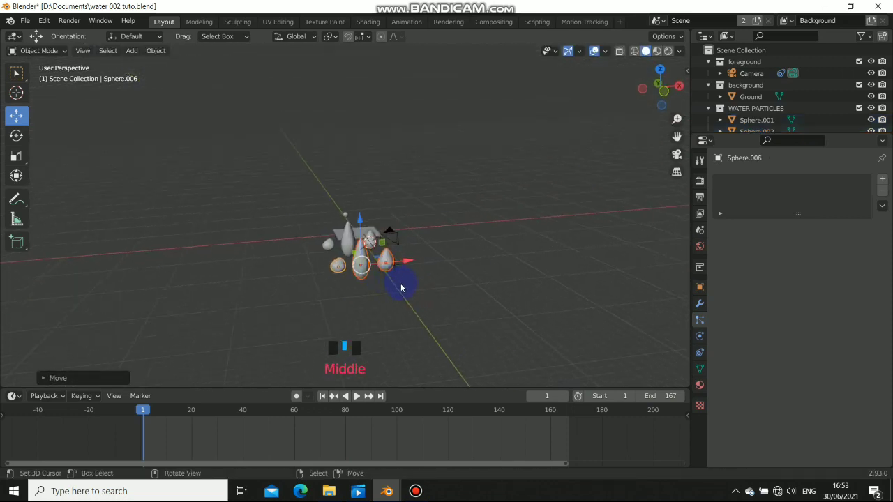
key("s")
key("z")
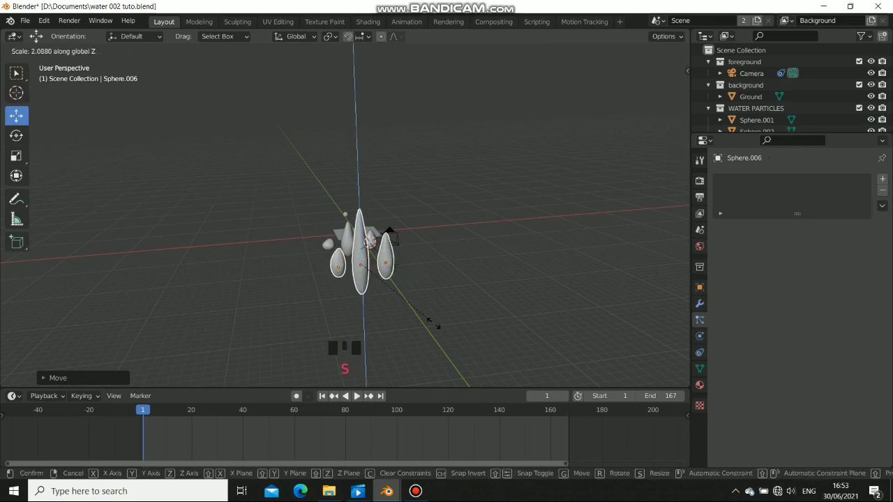
left_click(454, 343)
middle_click_drag(344, 252, 391, 264)
Move the stretched drop copies into a new collection named WATER PAR
key("m")
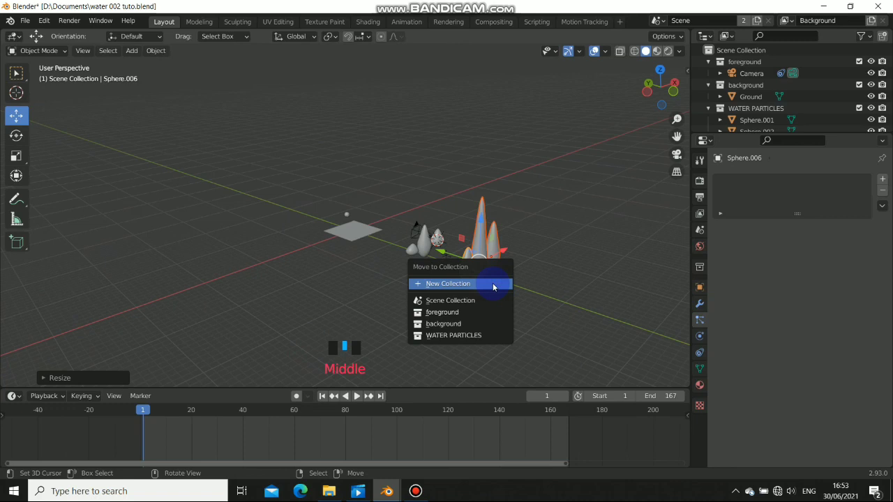
left_click(480, 283)
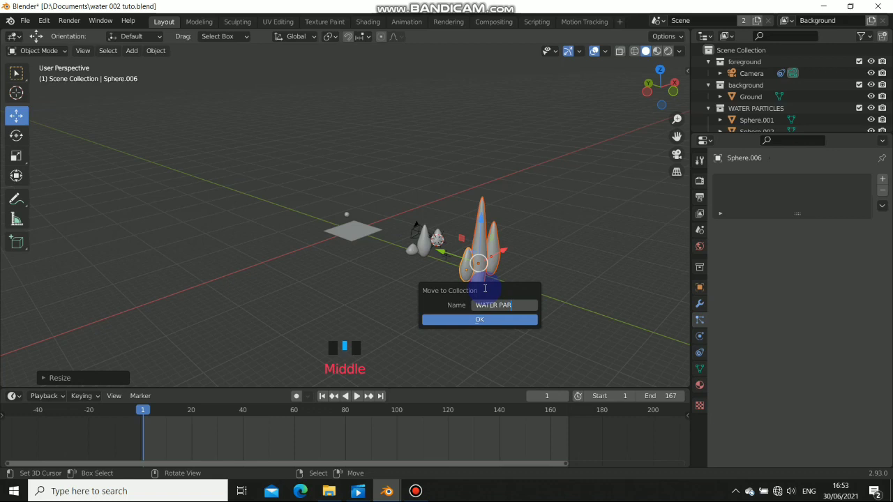
left_click(496, 322)
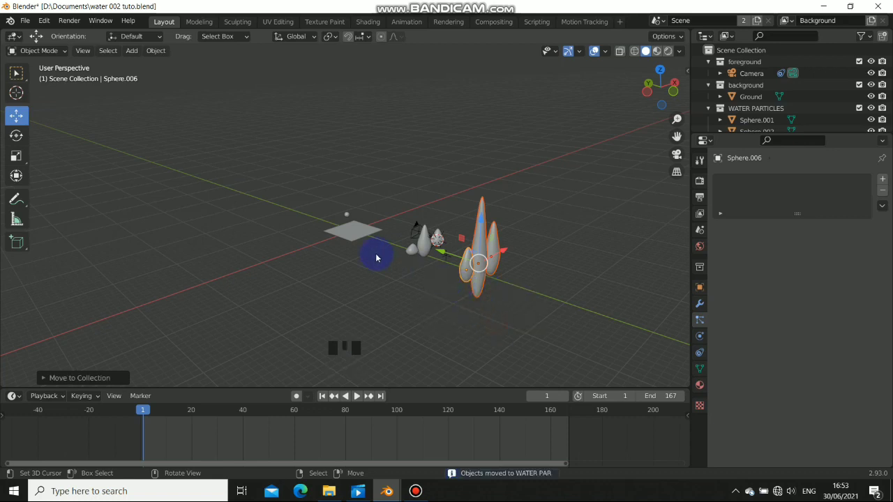
scroll(367, 272, "up", 5)
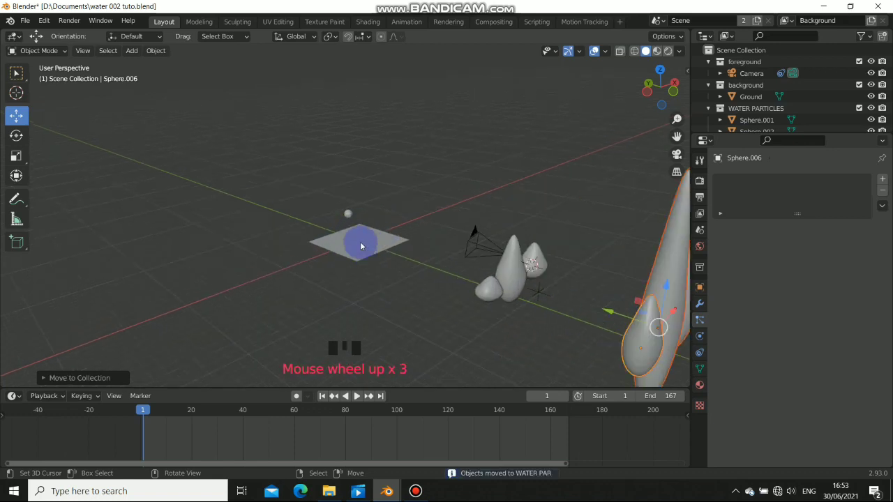
Select the emitting sphere, view through the camera, and scrub to frame 82
right_click(388, 251)
key("KP_0")
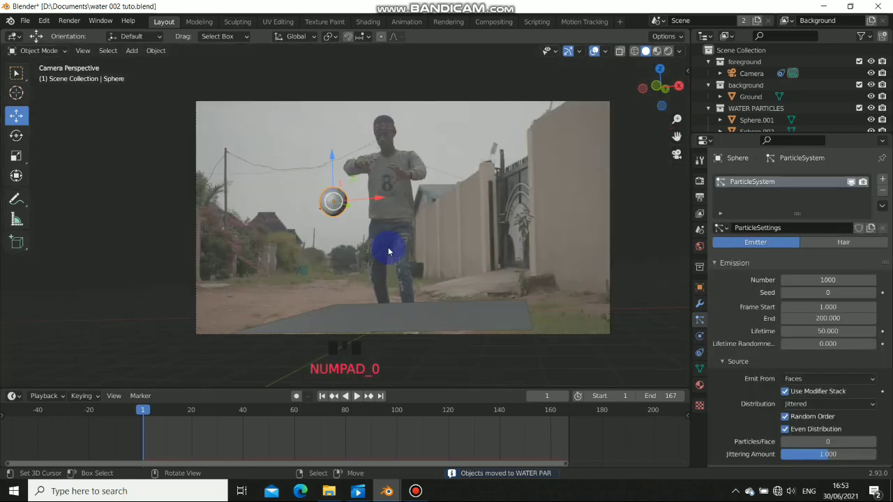
left_click_drag(281, 433, 350, 425)
middle_click_drag(295, 293, 486, 254)
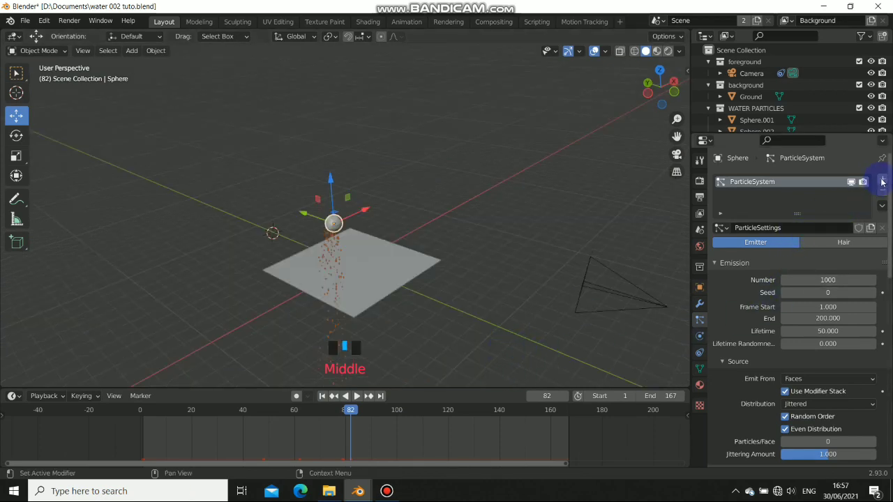
Add a second particle system to the Sphere, play it, and enable Use Modifier Stack
left_click(881, 180)
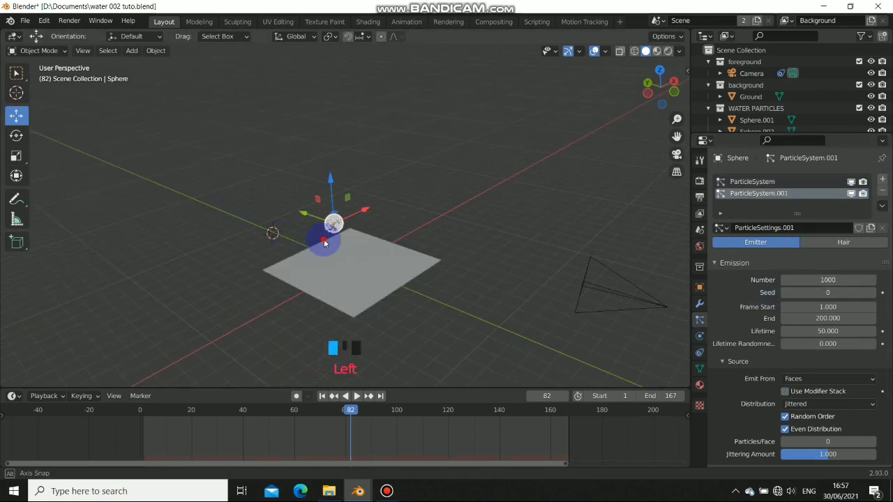
middle_click_drag(324, 243, 323, 233)
left_click(355, 396)
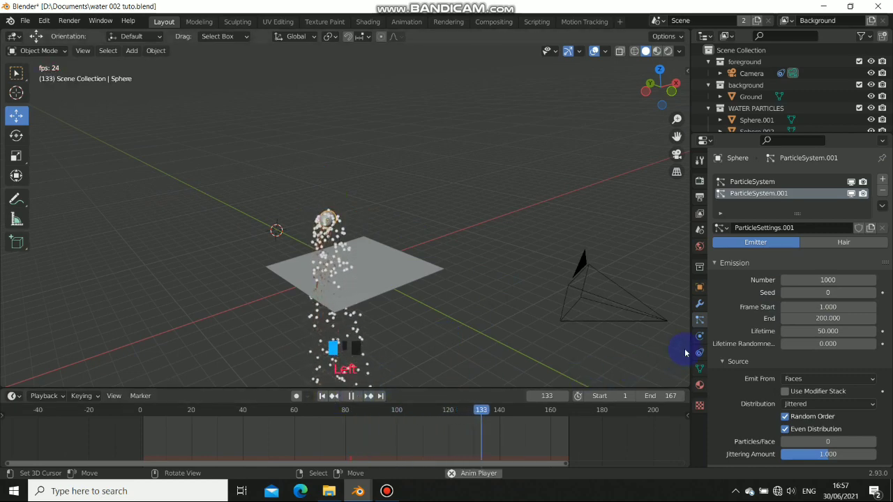
left_click(786, 392)
scroll(793, 377, "down", 20)
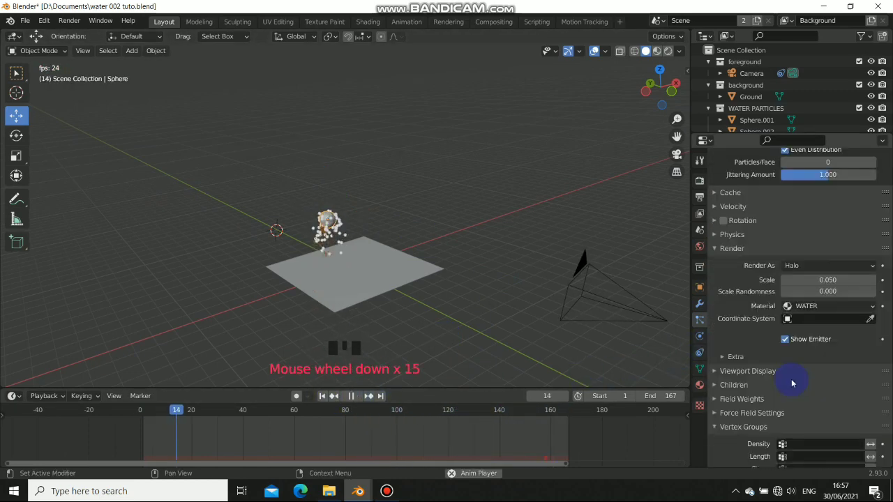
Set ParticleSystem.001's Density and Length vertex groups to Group
left_click(811, 341)
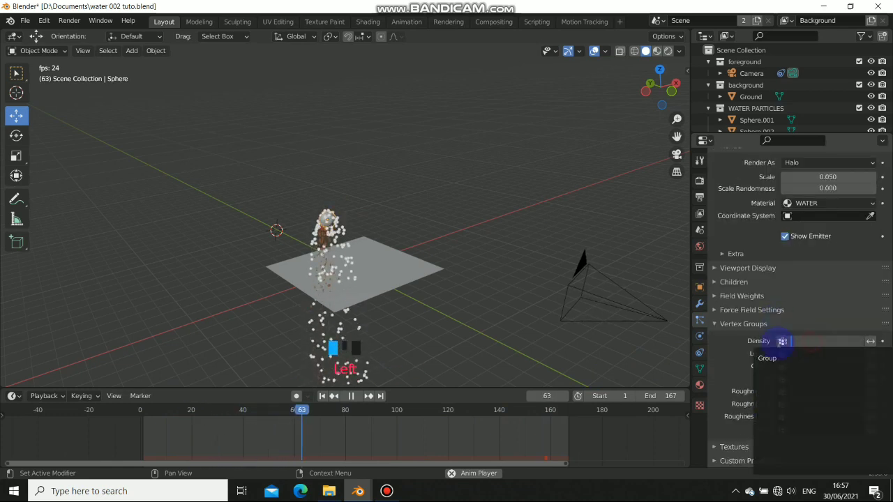
left_click(793, 357)
left_click(793, 358)
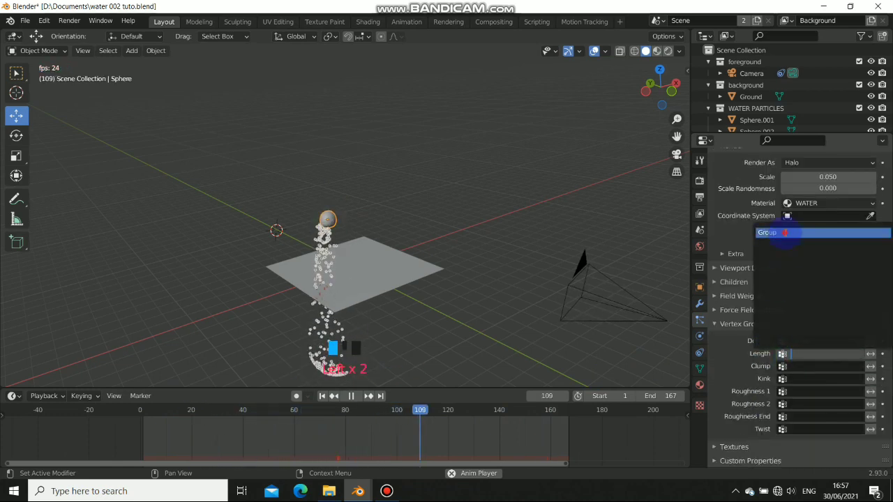
left_click(787, 231)
scroll(788, 279, "up", 18)
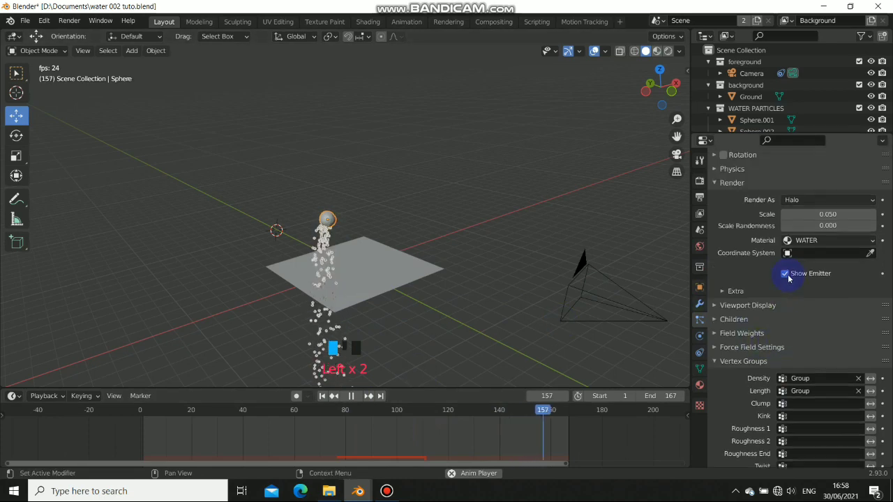
scroll(792, 328, "down", 9)
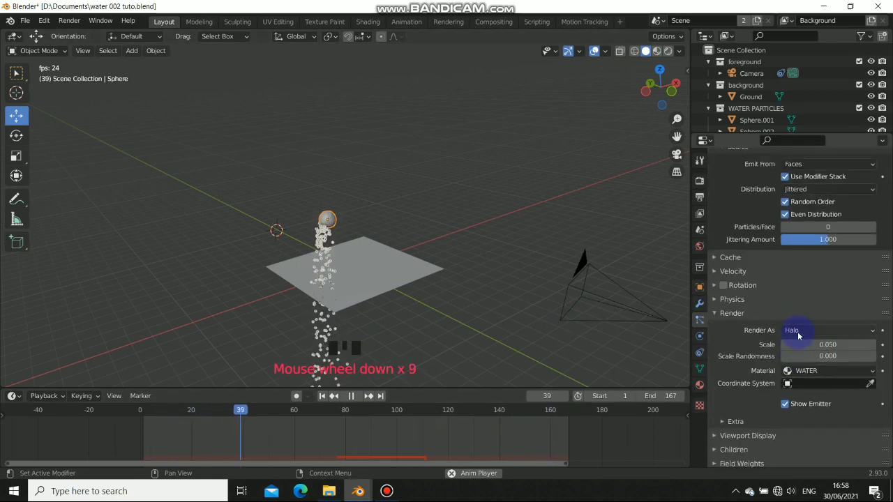
Render the second particle system as instances of the WATER PAR collection
left_click(794, 331)
left_click(797, 407)
scroll(805, 390, "down", 2)
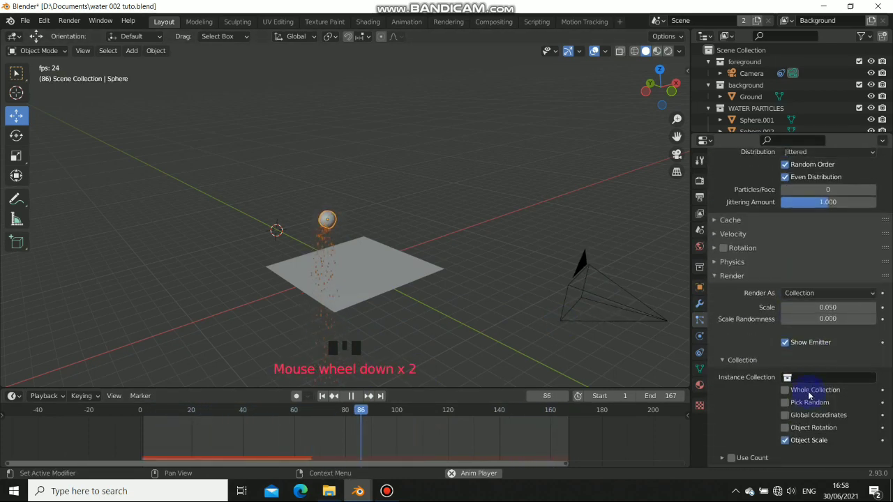
left_click(808, 377)
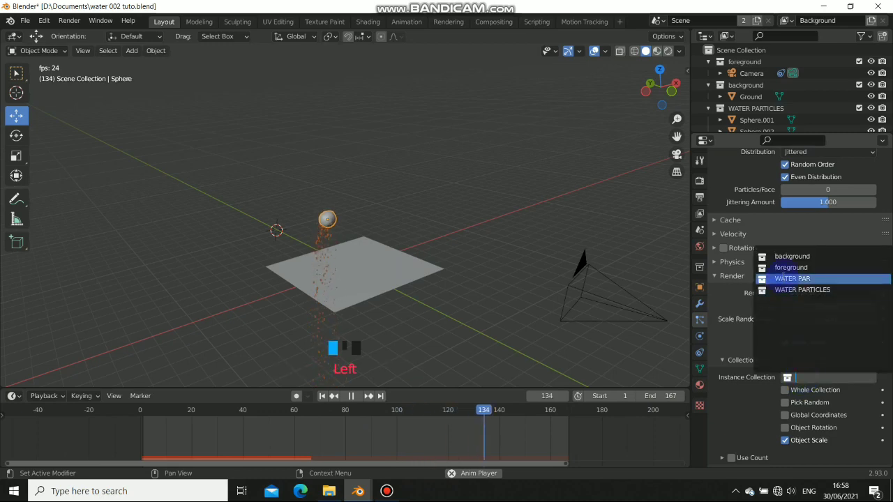
left_click(780, 279)
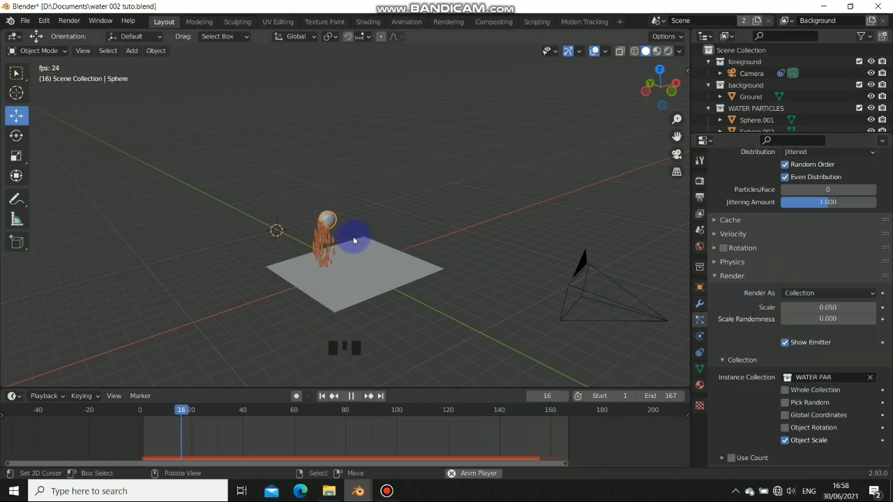
scroll(352, 241, "up", 4)
Enable Object Rotation and Pick Random, set scale randomness 0.715 and scale 0.040
middle_click_drag(313, 249, 368, 205, "shift")
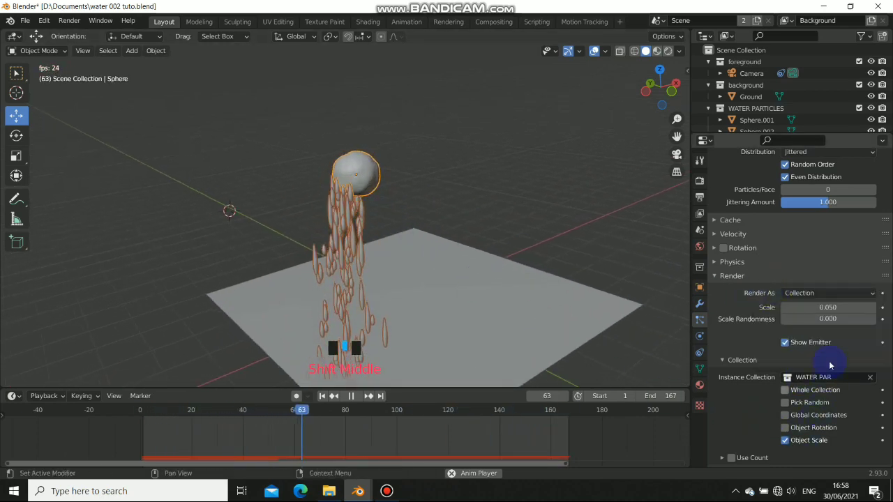
scroll(816, 390, "down", 1)
left_click(785, 410)
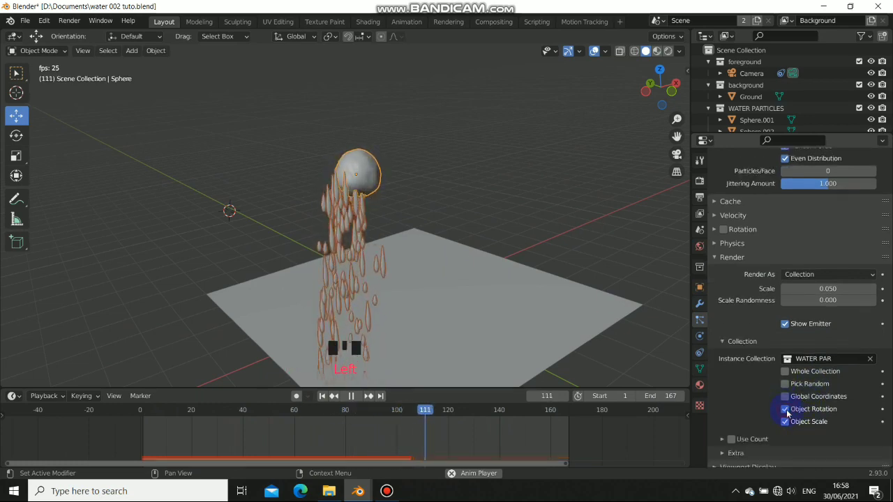
left_click(785, 384)
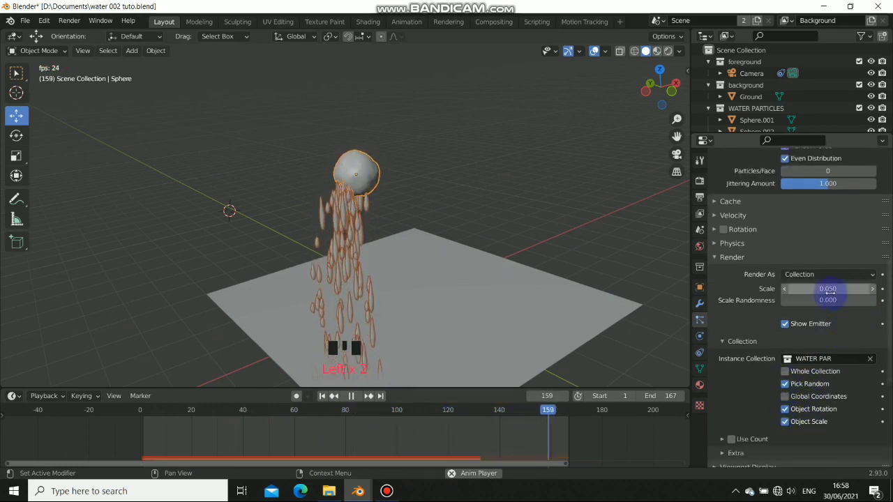
left_click_drag(827, 301, 892, 301)
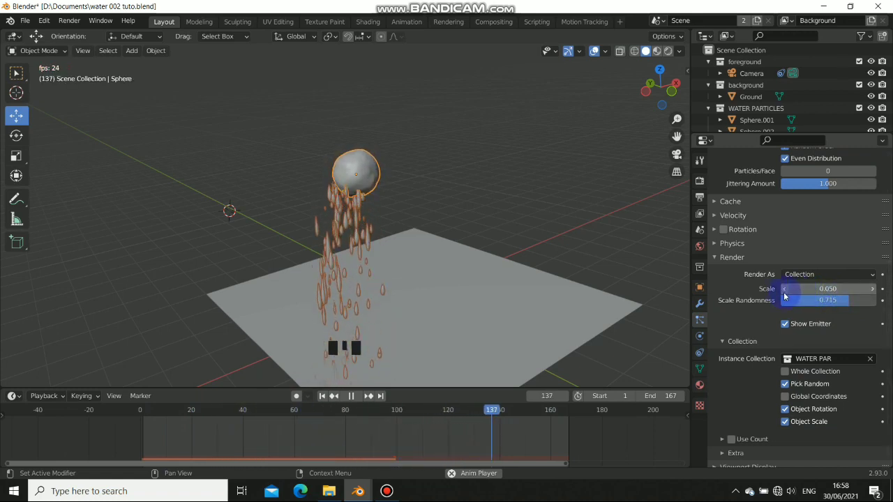
left_click(782, 288)
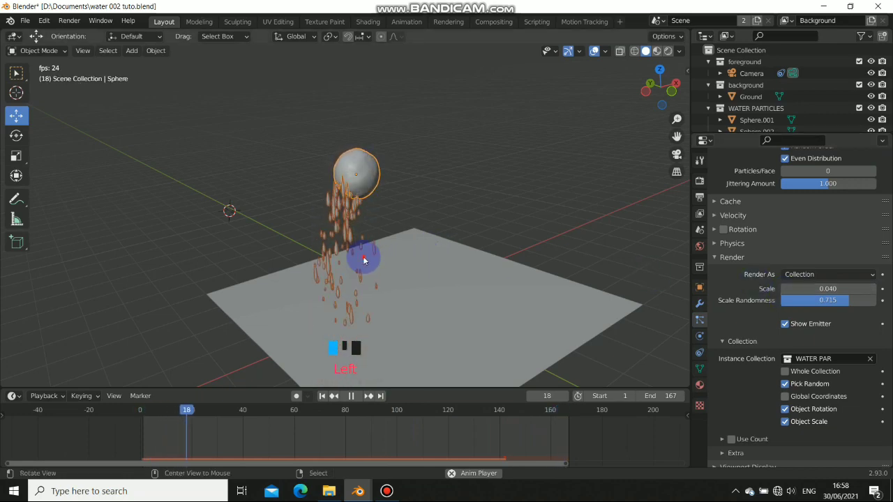
middle_click_drag(362, 261, 376, 202)
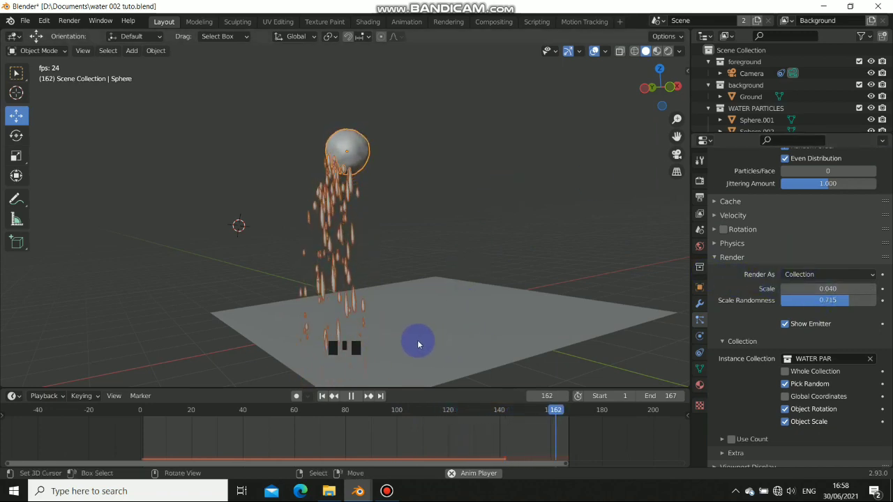
Pause playback and tilt three teardrop drop objects to new angles
left_click(352, 396)
scroll(369, 269, "down", 3)
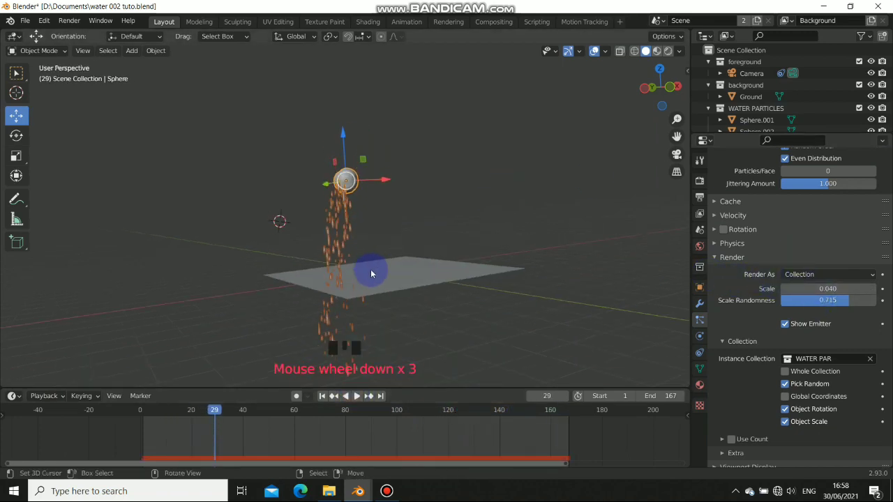
middle_click_drag(369, 269, 527, 289)
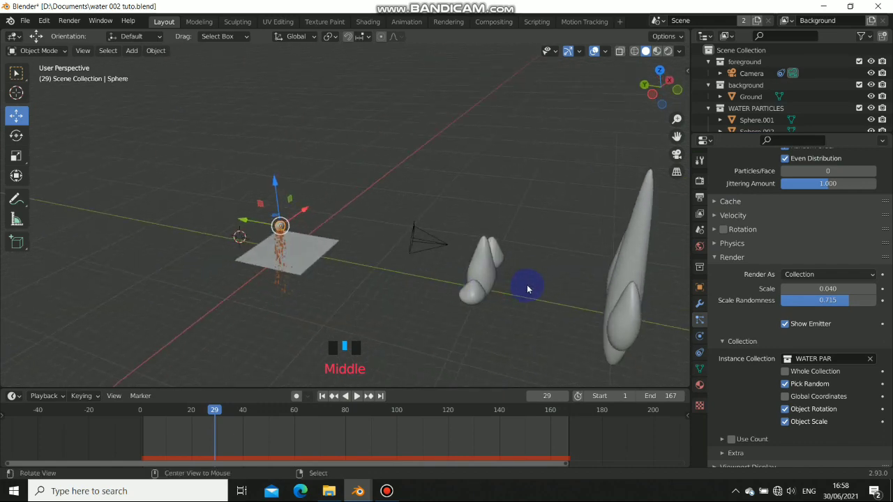
middle_click_drag(452, 284, 558, 300, "shift")
left_click(510, 269)
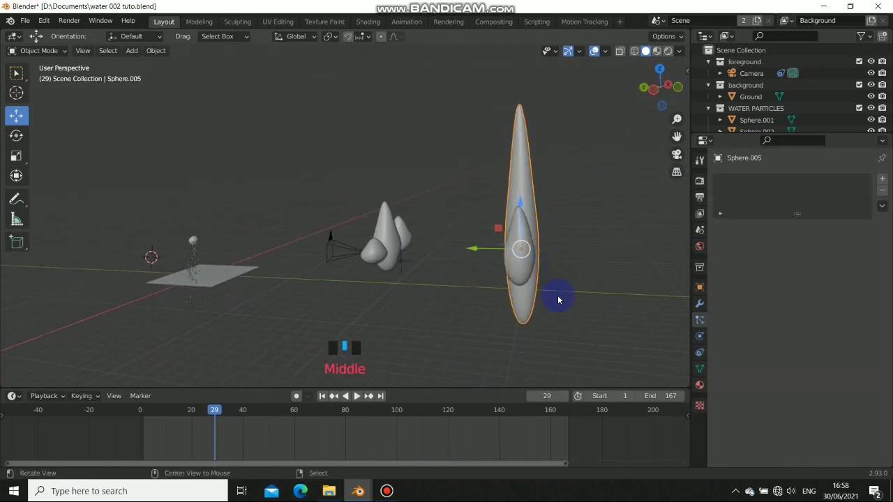
key("r")
left_click(531, 273)
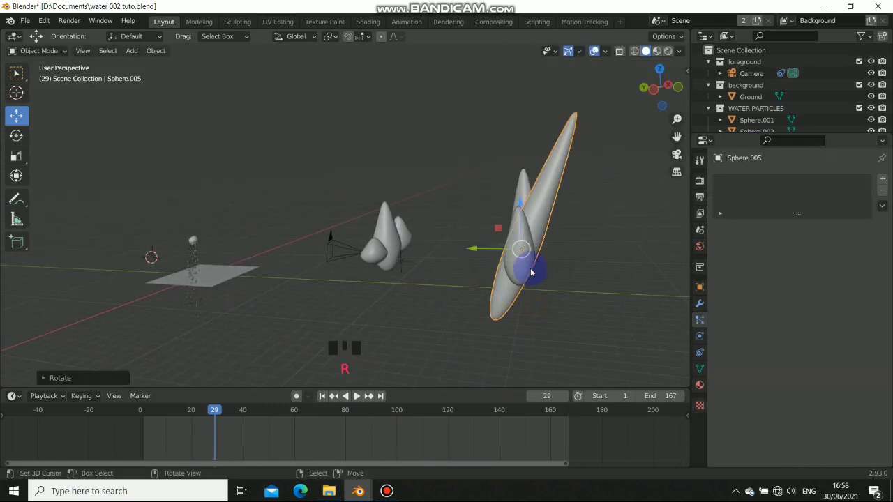
key("r")
left_click(561, 308)
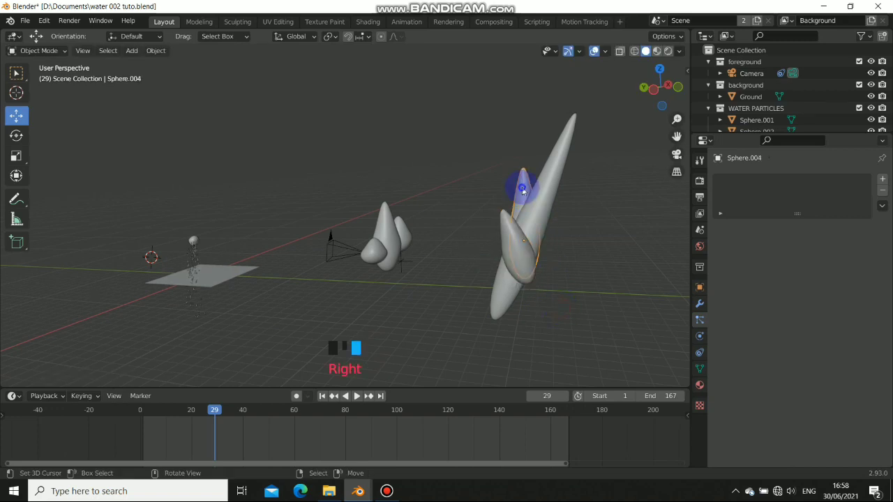
key("r")
left_click(592, 296)
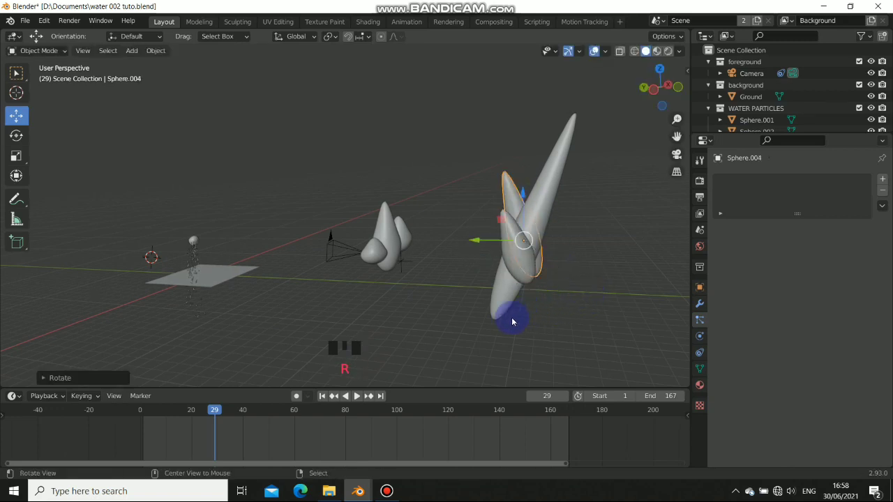
Replay the animation from frame 1, pausing at frame 50 to check the drops
middle_click_drag(245, 273, 390, 378, "shift")
left_click(322, 396)
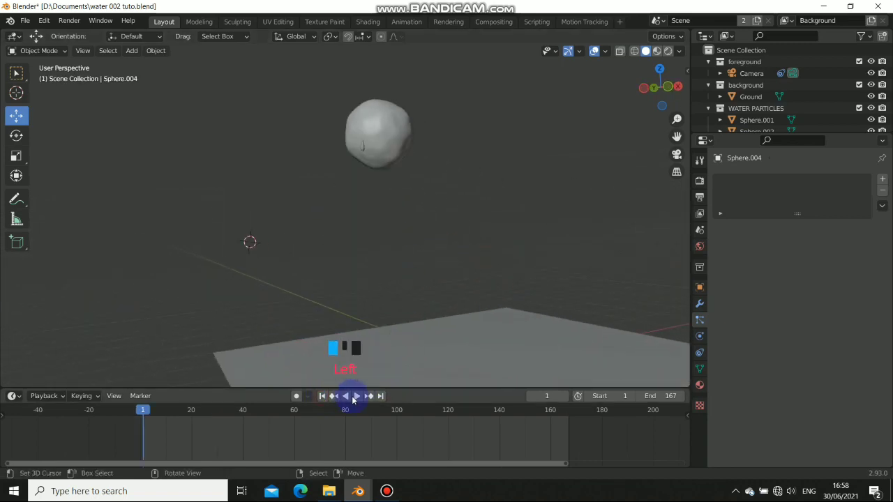
left_click(355, 396)
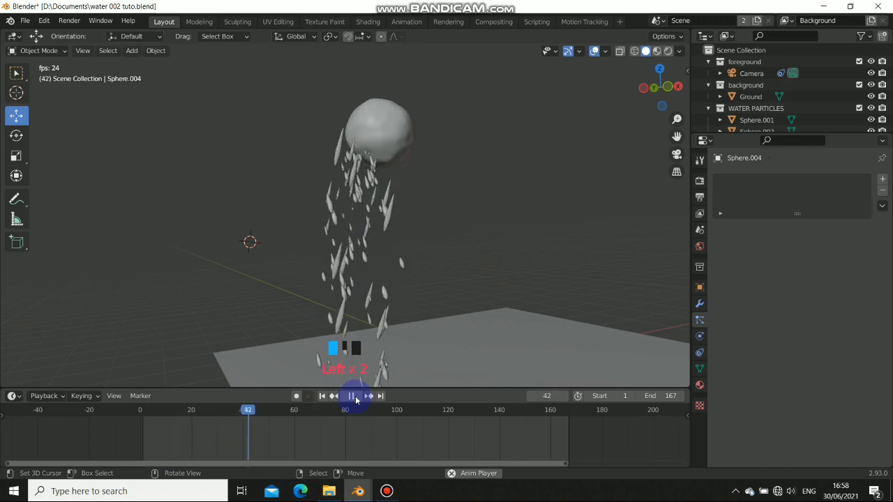
left_click(354, 397)
middle_click_drag(309, 209, 448, 214)
scroll(404, 223, "down", 4)
scroll(403, 224, "down", 1)
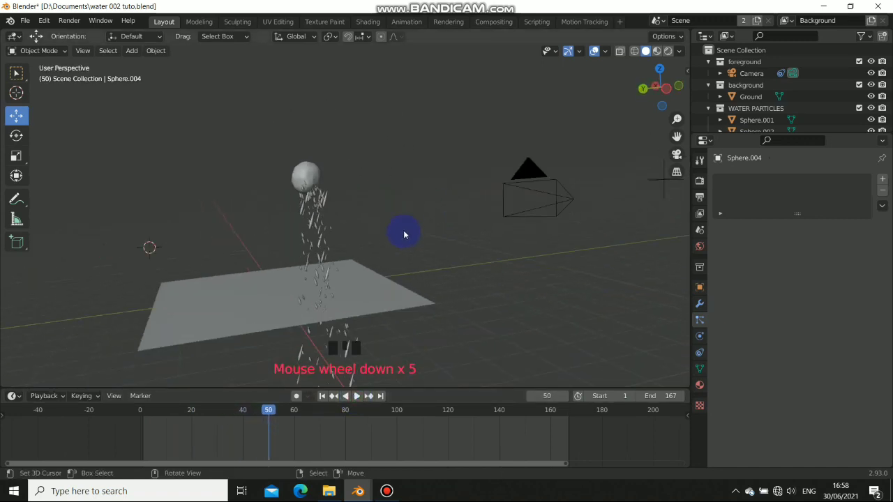
middle_click_drag(401, 233, 570, 248, "shift")
scroll(484, 265, "down", 7)
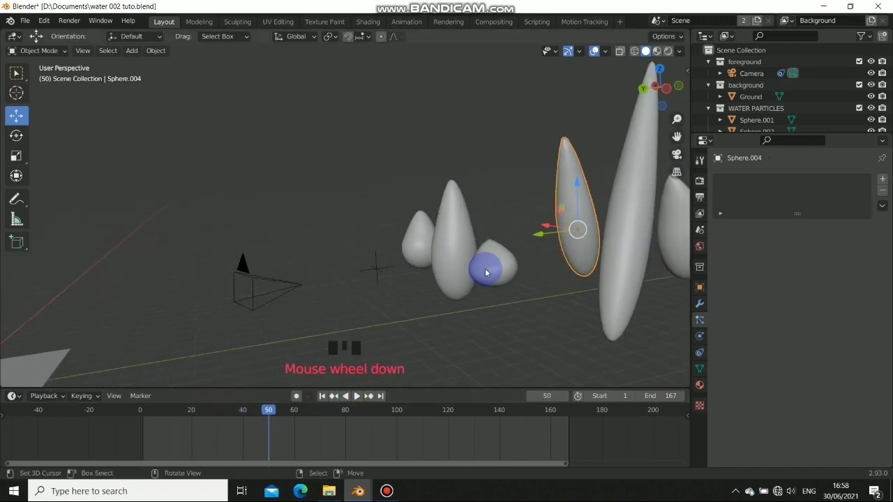
middle_click_drag(468, 267, 490, 267)
Rotate Sphere.004, another teardrop, and the tall Sphere.005 to fresh tilts
key("r")
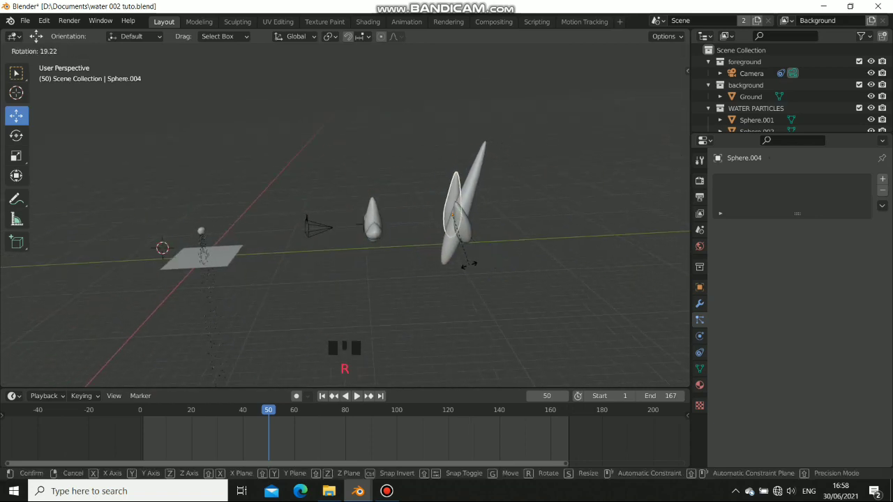
left_click(469, 265)
key("r")
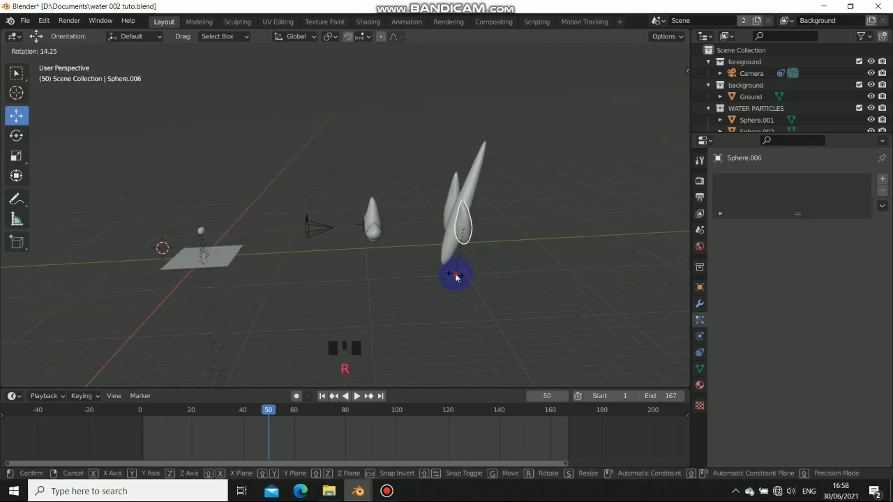
left_click(453, 269)
key("r")
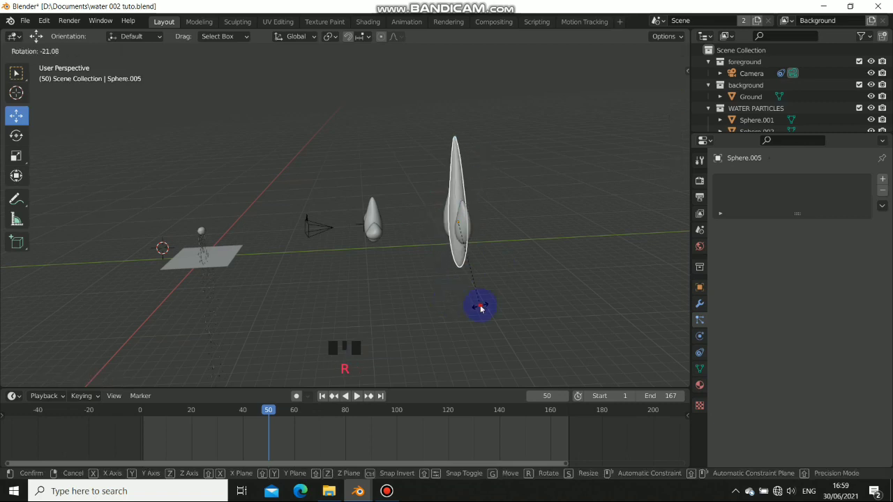
left_click(480, 309)
middle_click_drag(481, 309, 384, 277)
Re-rotate the small left teardrop, Sphere.004 and Sphere.005 to different angles
right_click(359, 271)
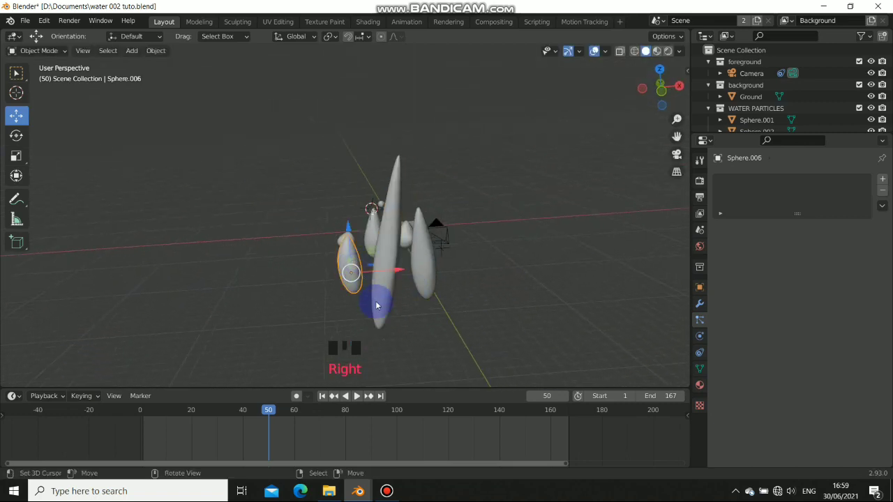
key("r")
left_click(358, 312)
right_click(438, 274)
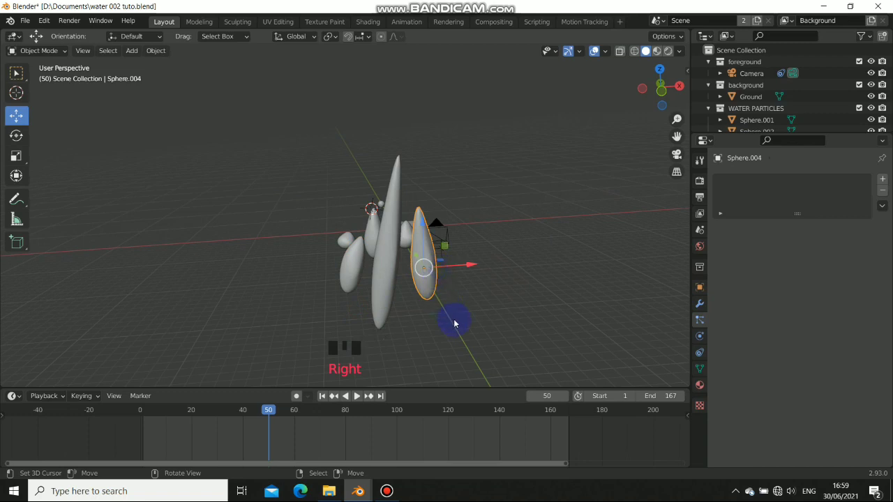
key("r")
left_click(370, 291)
right_click(392, 309)
key("r")
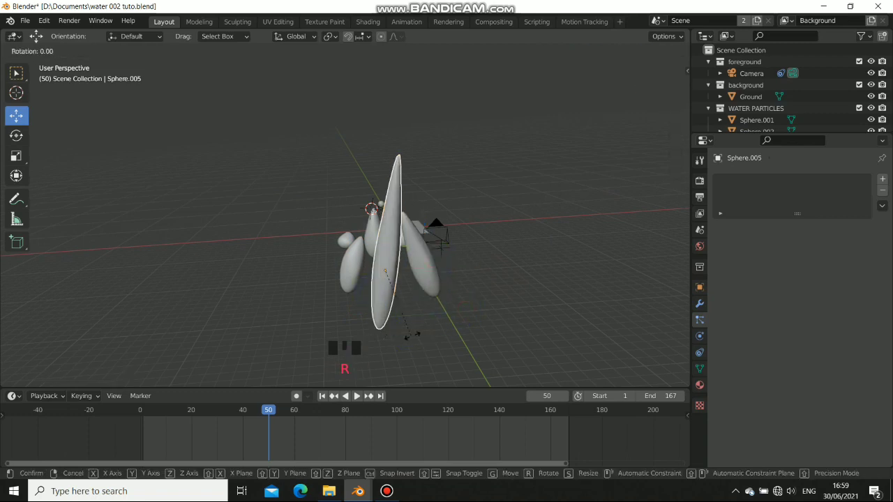
left_click(418, 336)
middle_click_drag(420, 339, 489, 231)
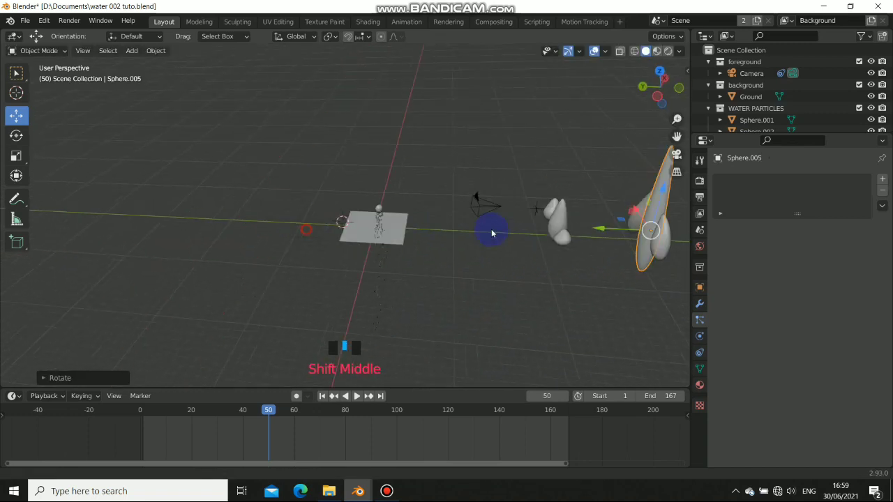
Frame the sphere and ground plane, then play and pause the animation
scroll(408, 252, "up", 8)
scroll(517, 263, "up", 7)
middle_click_drag(518, 262, 426, 211, "shift")
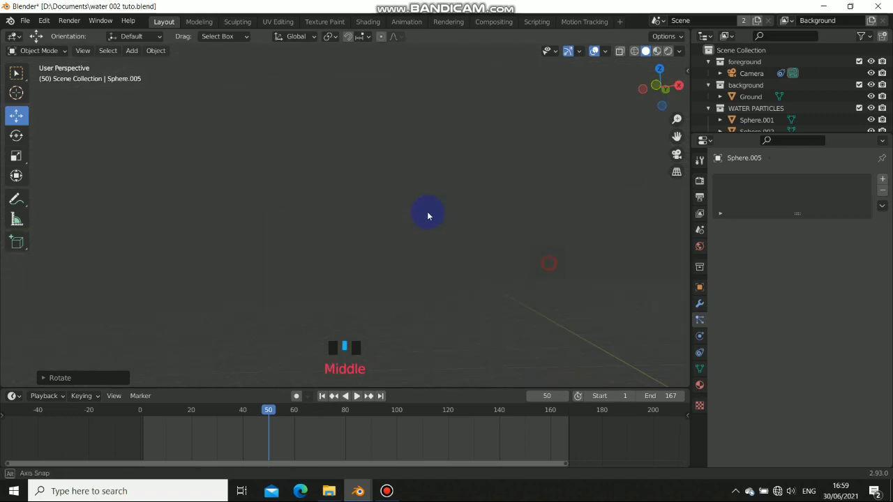
scroll(375, 233, "down", 9)
middle_click_drag(375, 233, 256, 178, "shift")
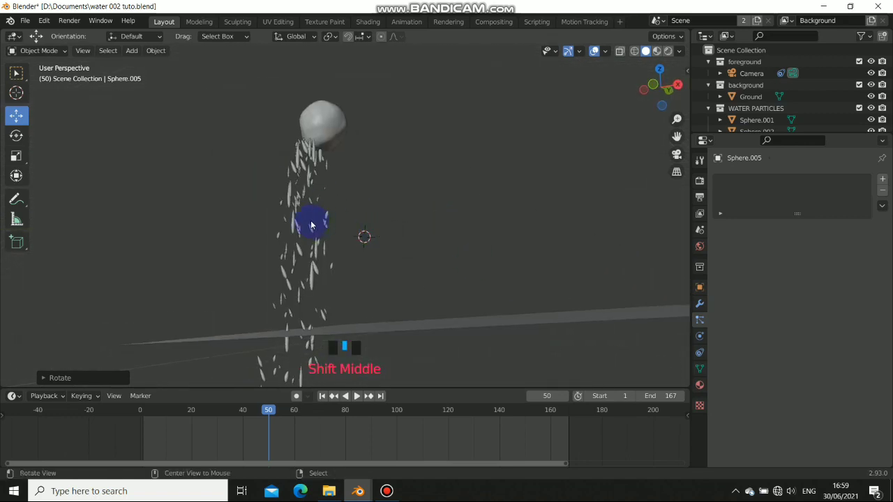
middle_click_drag(311, 225, 335, 133, "shift")
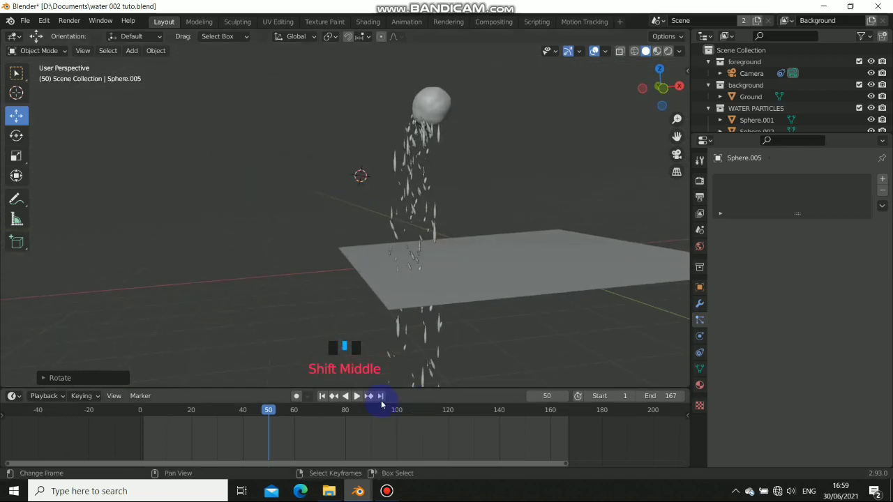
left_click(356, 396)
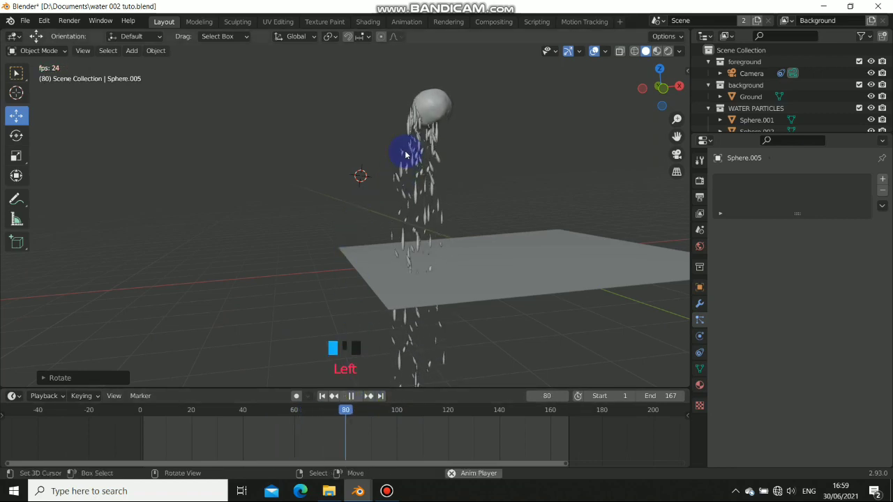
middle_click_drag(454, 104, 437, 134, "shift")
left_click(353, 397)
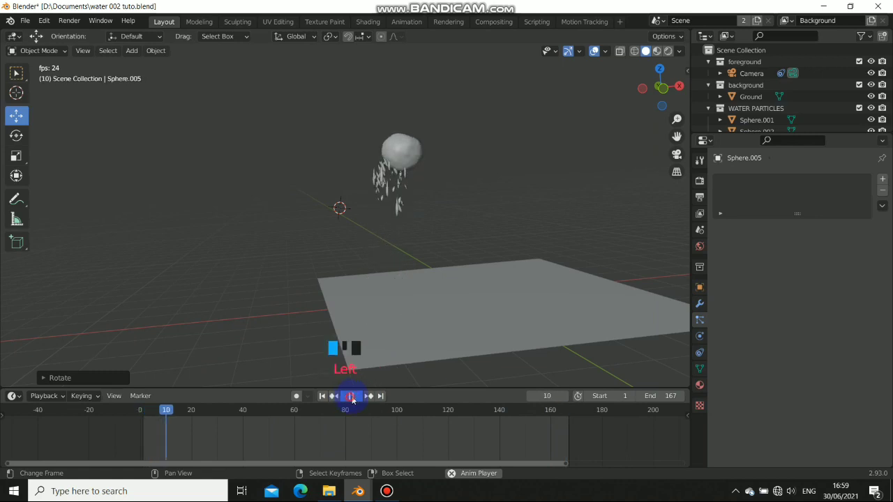
scroll(425, 282, "down", 7)
Scale Sphere.005 slightly shorter along the Z axis
key("s")
key("z")
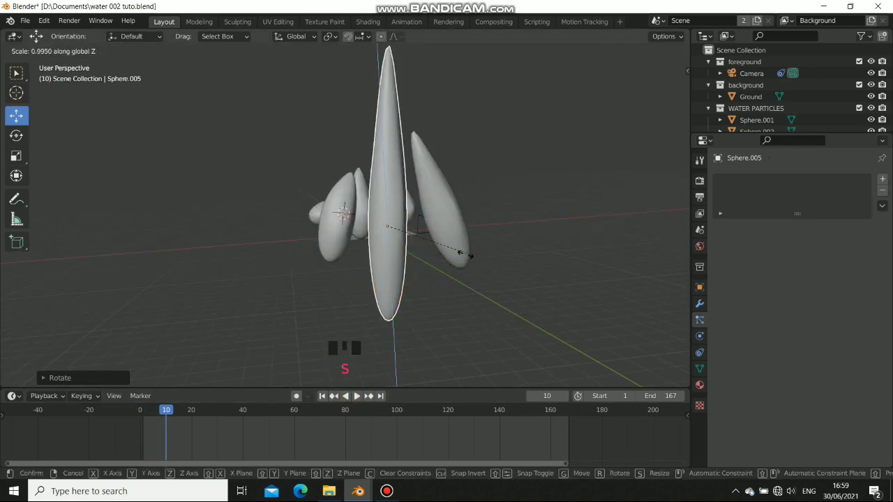
left_click(442, 245)
middle_click_drag(443, 245, 347, 209)
middle_click_drag(347, 209, 395, 219, "shift")
scroll(488, 241, "up", 9)
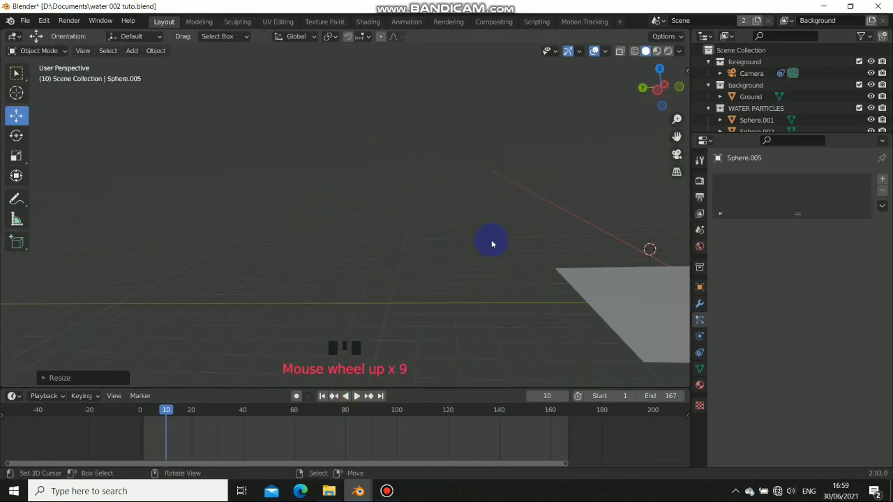
middle_click_drag(488, 241, 309, 244, "shift")
Replay from frame 1 to frame 98 and show the modifier properties
left_click(321, 396)
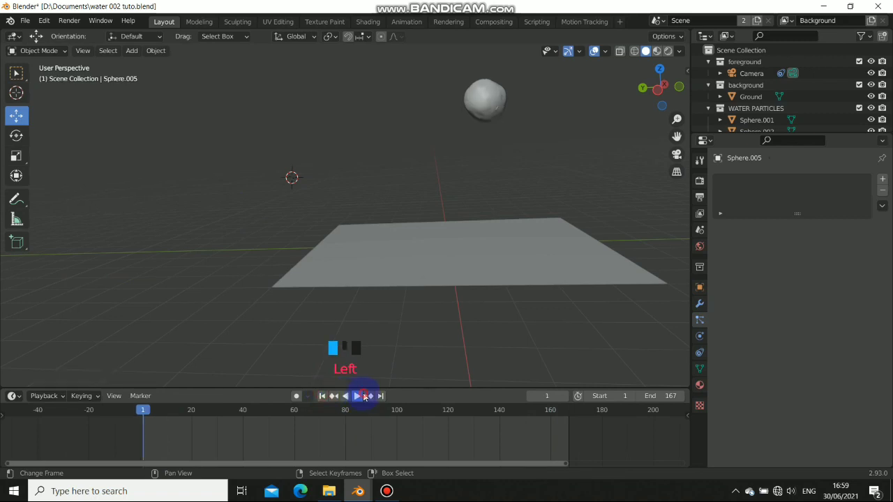
left_click(364, 395)
middle_click_drag(436, 247, 392, 246)
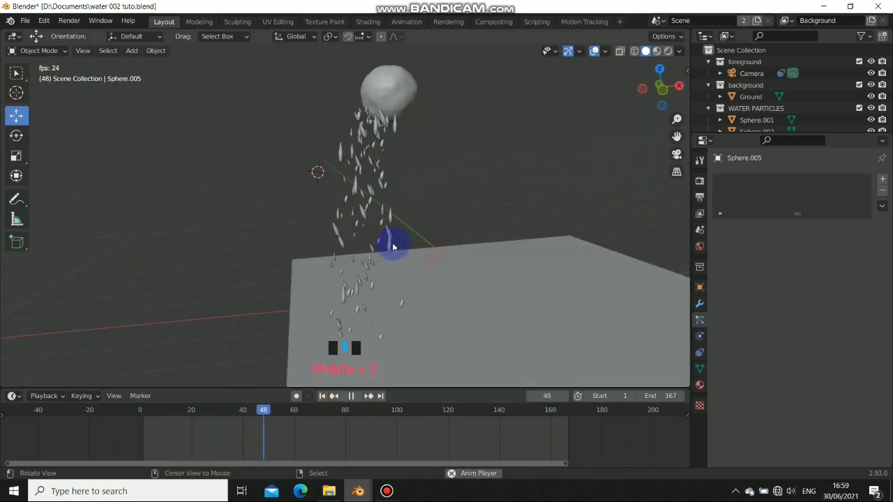
left_click(353, 396)
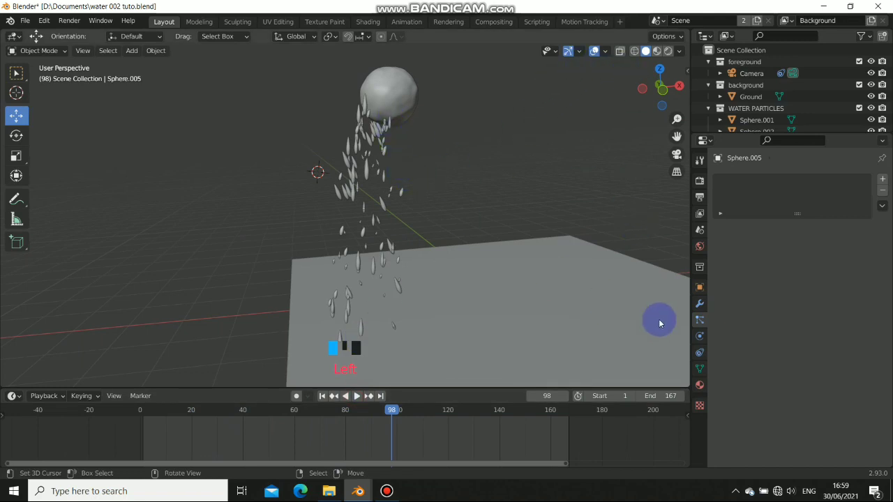
left_click(699, 303)
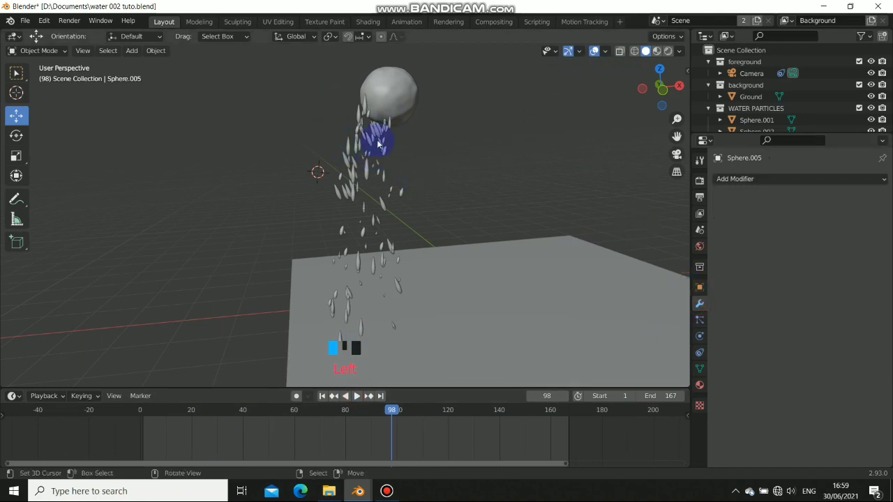
Select the water ball, make its 2000-particle ParticleSystem active, and stop playback at frame 128
left_click(378, 144)
scroll(795, 300, "down", 2)
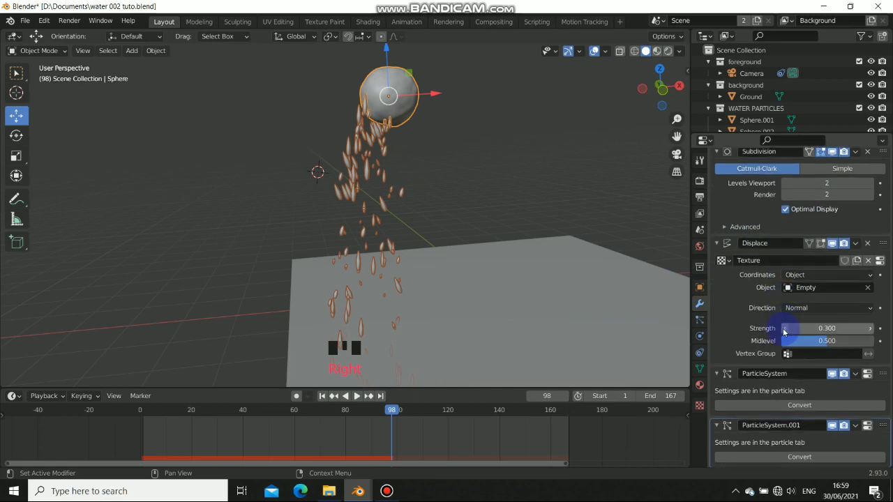
scroll(788, 339, "up", 2)
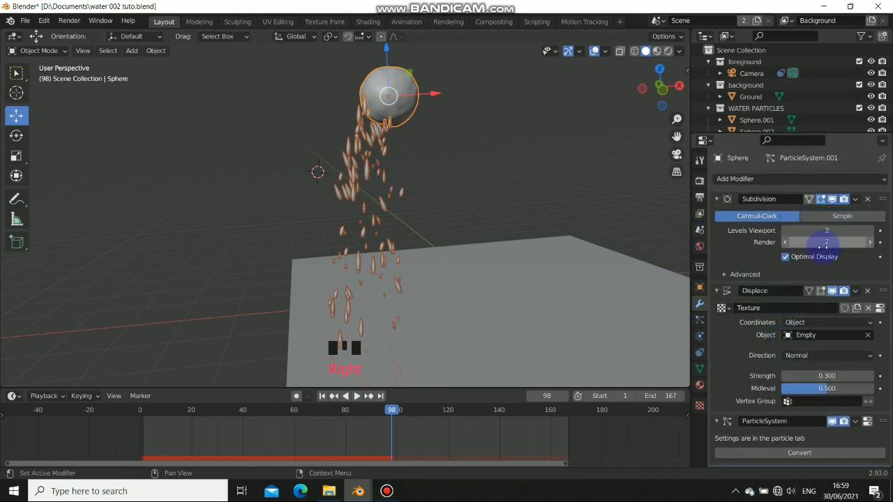
scroll(822, 246, "down", 2)
scroll(816, 251, "up", 2)
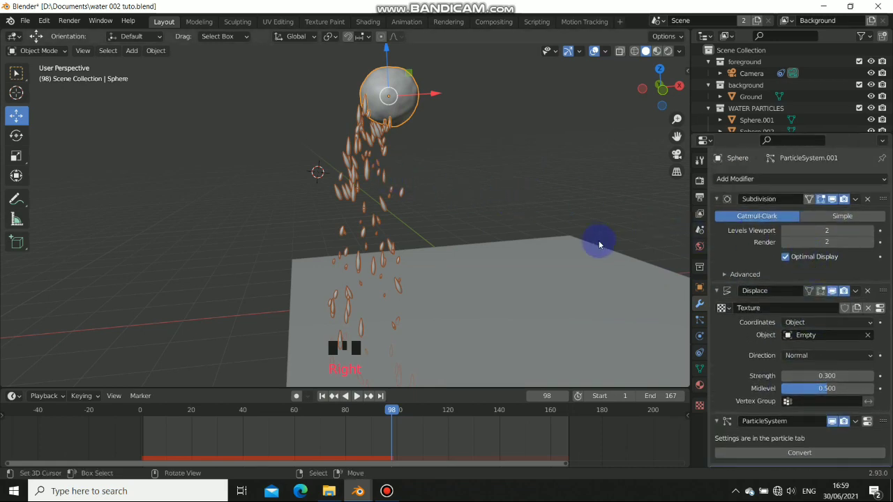
left_click(699, 319)
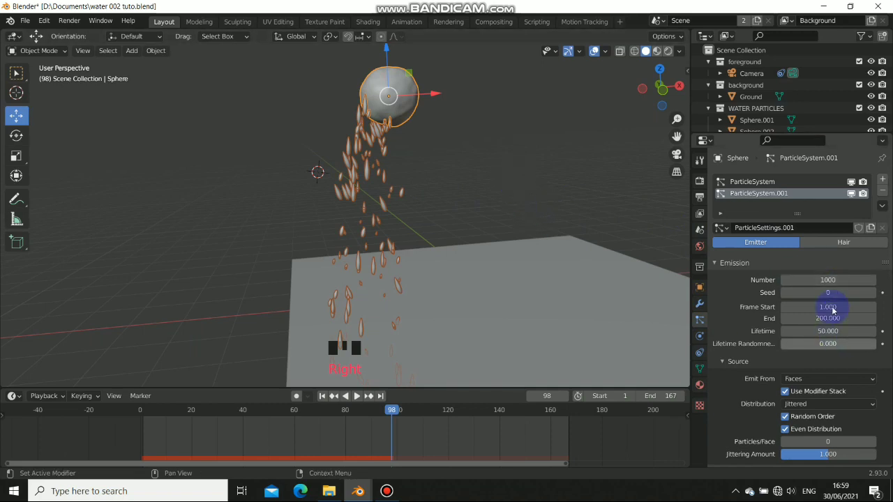
left_click(796, 183)
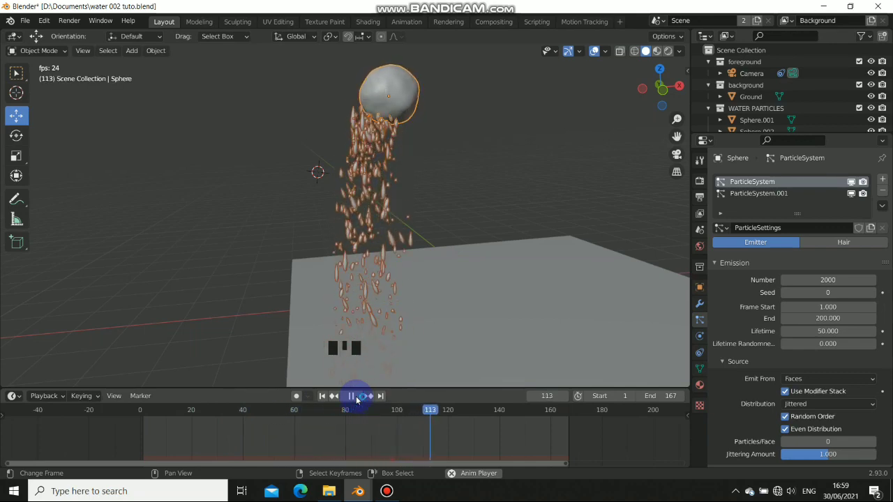
left_click(352, 396)
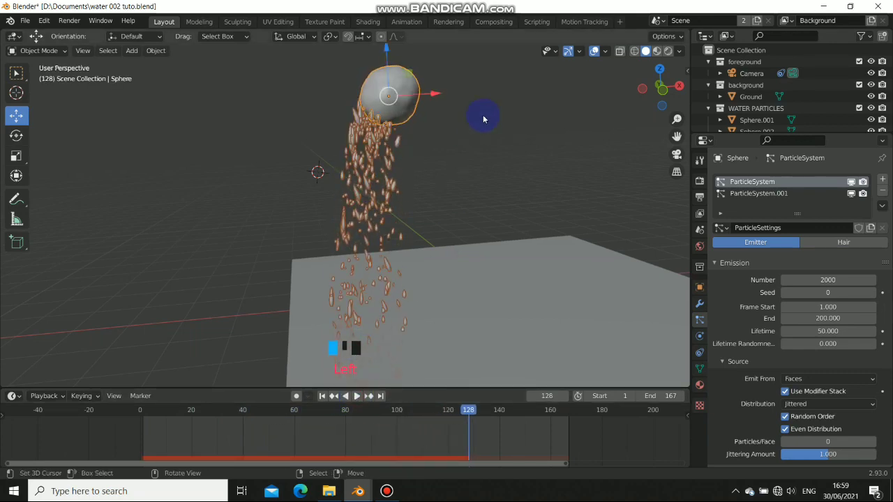
Deselect everything, return to Solid shading, and view through the scene camera at frame 1
left_click(657, 52)
key("alt+a")
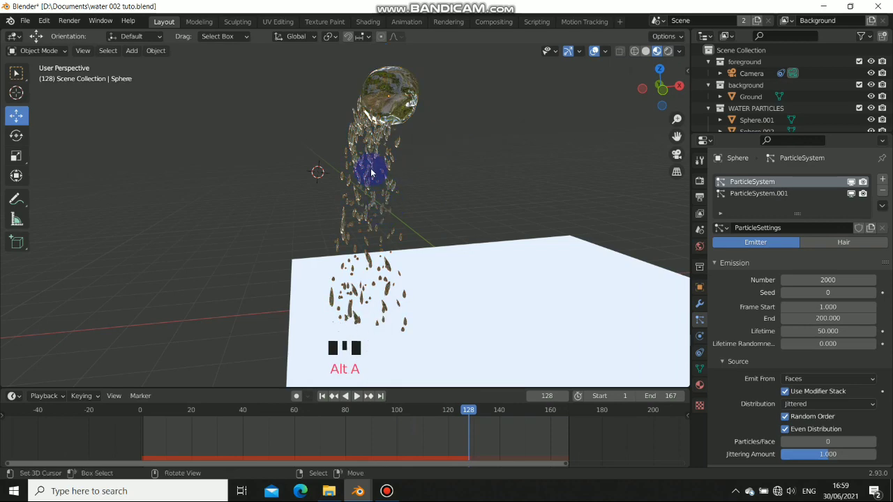
left_click(645, 52)
middle_click_drag(358, 151, 452, 187)
scroll(498, 144, "down", 2)
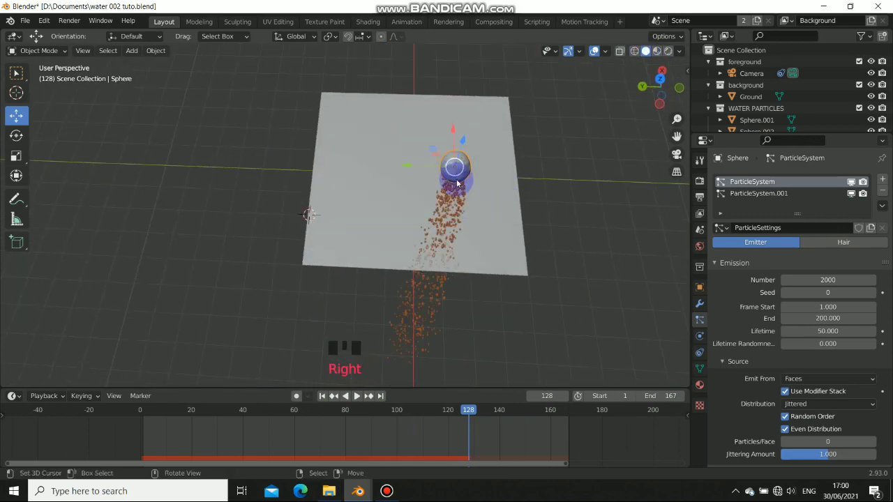
key("KP_0")
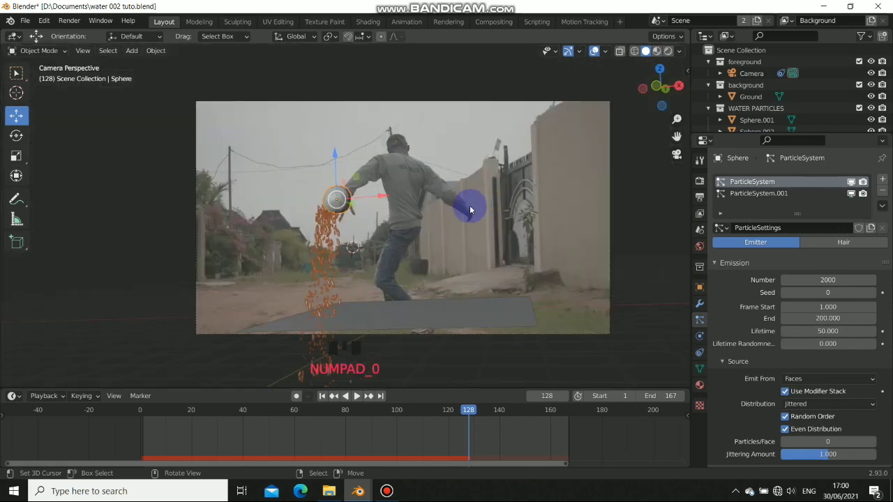
left_click(322, 397)
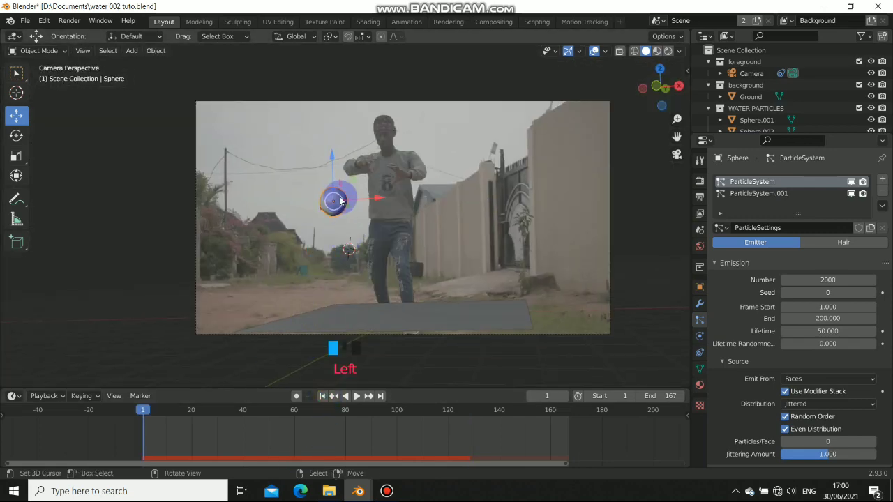
middle_click_drag(321, 414, 395, 426, "shift")
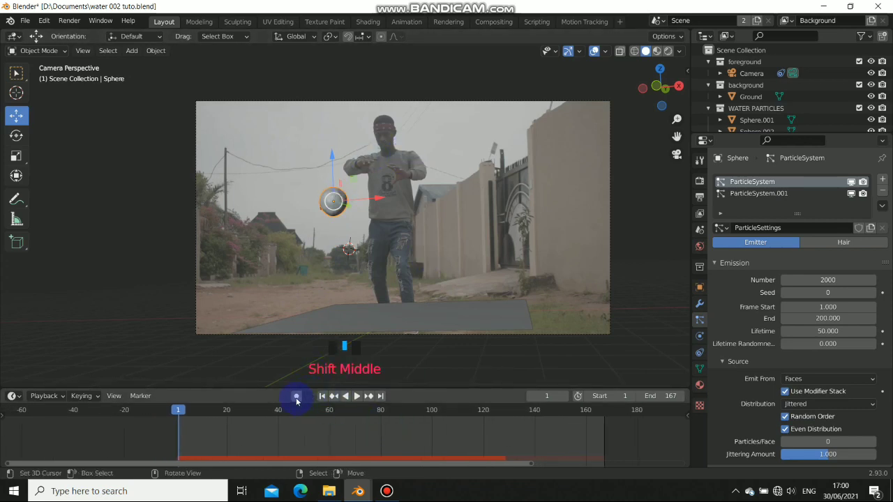
Place the water ball at the start: about 0.32 m left, then right and higher
left_click(341, 201)
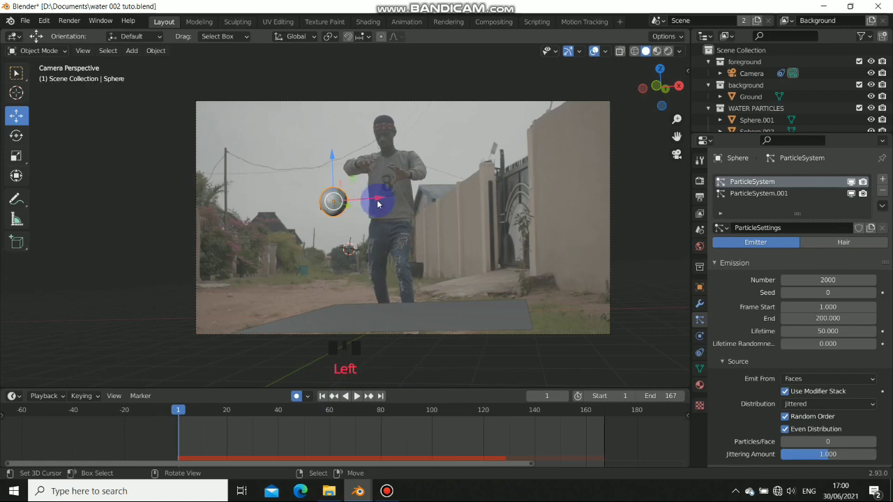
middle_click_drag(377, 204, 424, 300)
left_click_drag(389, 259, 373, 249)
key("KP_0")
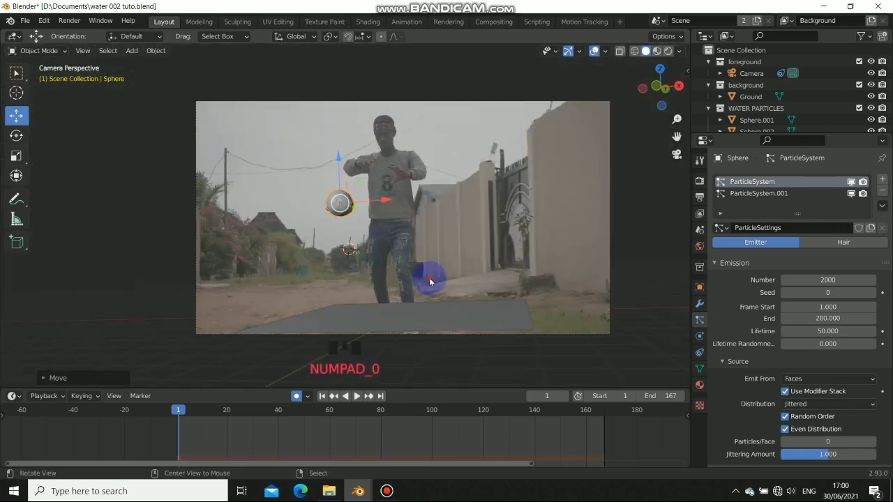
middle_click_drag(429, 279, 418, 205)
key("KP_7")
key("KP_0")
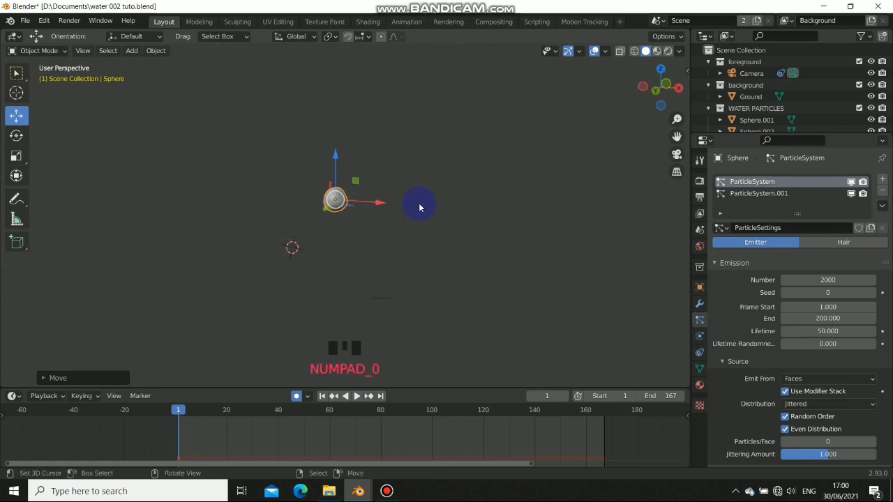
scroll(352, 212, "up", 3)
middle_click_drag(366, 195, 374, 226, "shift")
left_click_drag(377, 225, 444, 218)
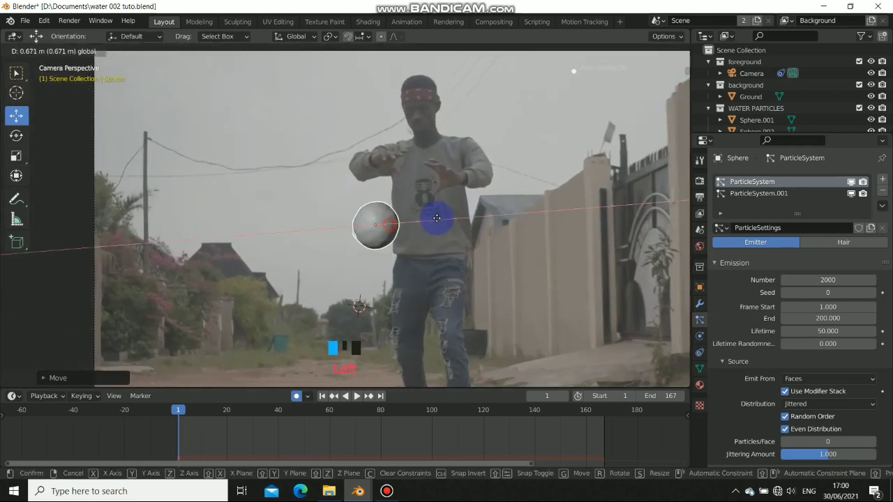
left_click_drag(395, 198, 435, 161)
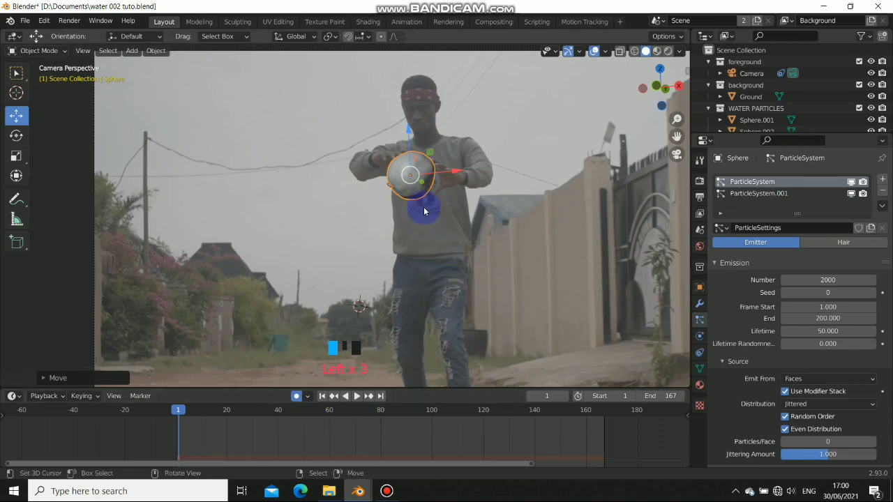
scroll(421, 205, "up", 4)
middle_click_drag(421, 202, 432, 217, "shift")
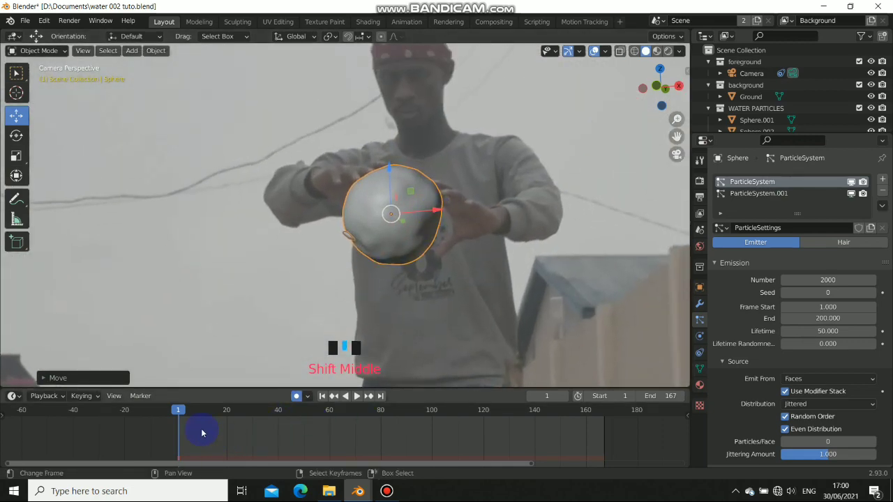
At frame 20, raise the water ball between the dancer's hands and enlarge it
middle_click_drag(202, 433, 260, 437, "shift")
left_click(288, 439)
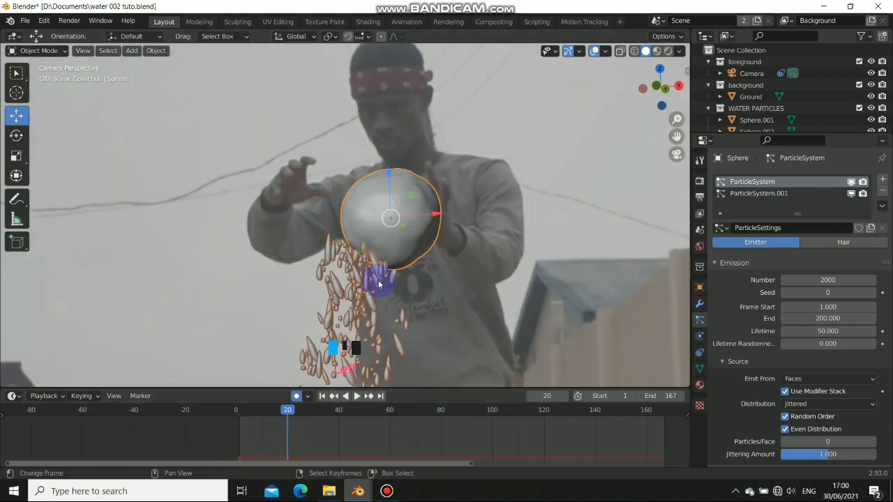
left_click(409, 214)
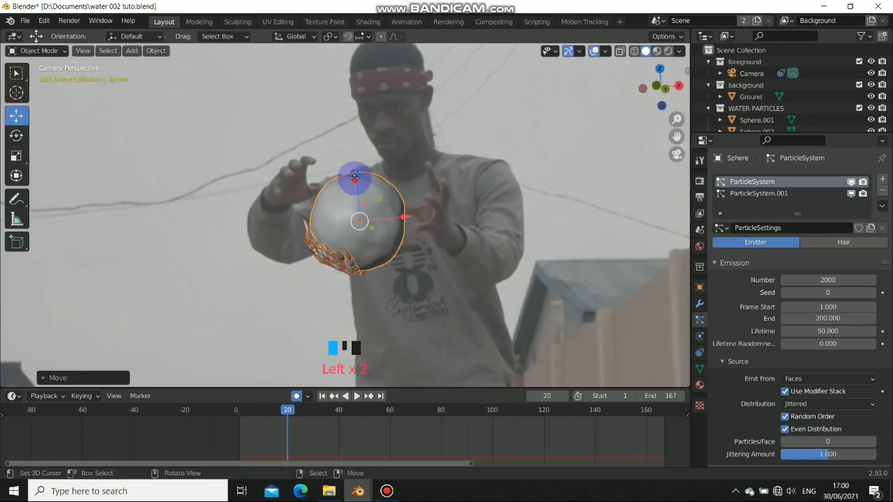
left_click_drag(355, 177, 370, 175)
key("s")
left_click(422, 215)
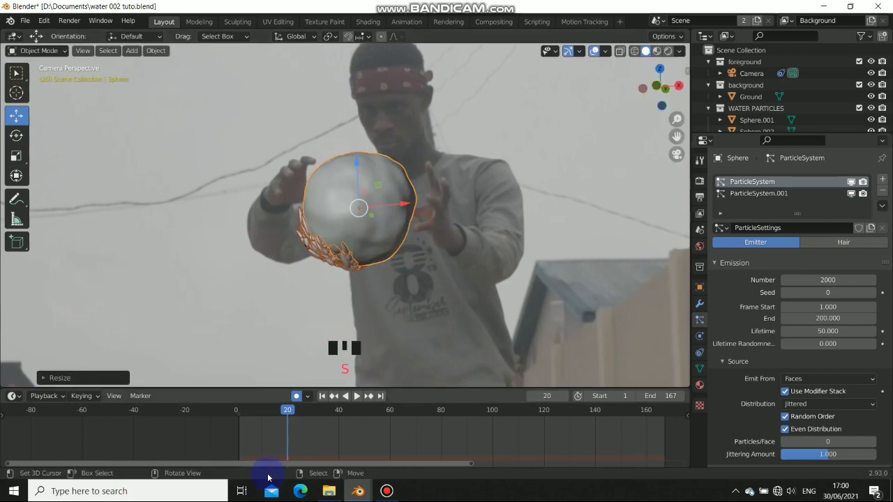
Key the ball following the dancer's hands at frames 39 and 60, ending beside him at 167
left_click_drag(337, 438, 339, 321)
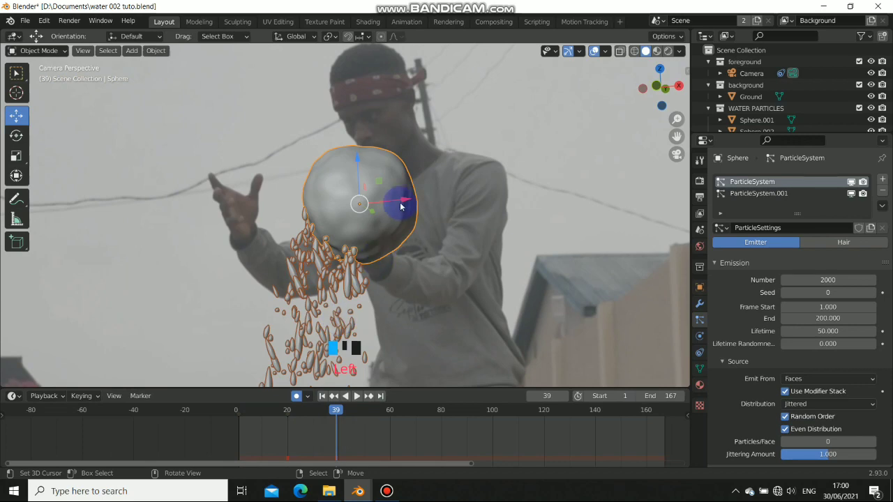
left_click_drag(401, 206, 343, 223)
left_click_drag(292, 174, 298, 147)
left_click_drag(349, 190, 367, 188)
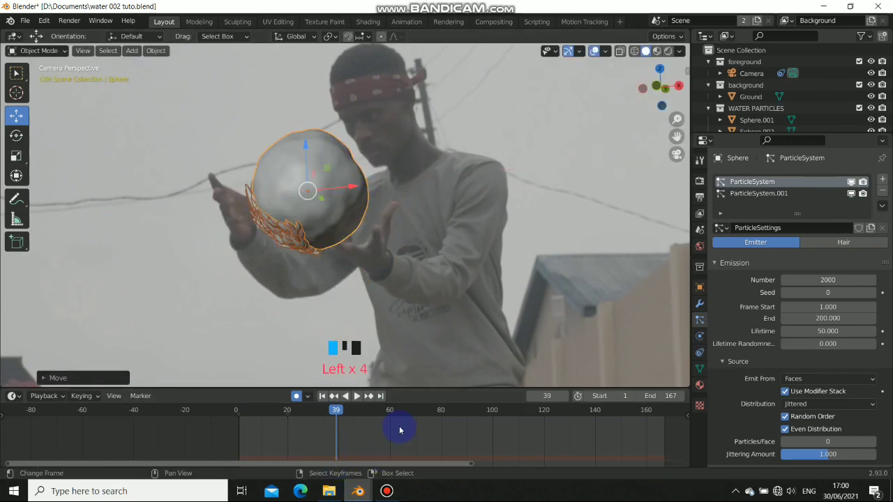
middle_click_drag(347, 426, 348, 466)
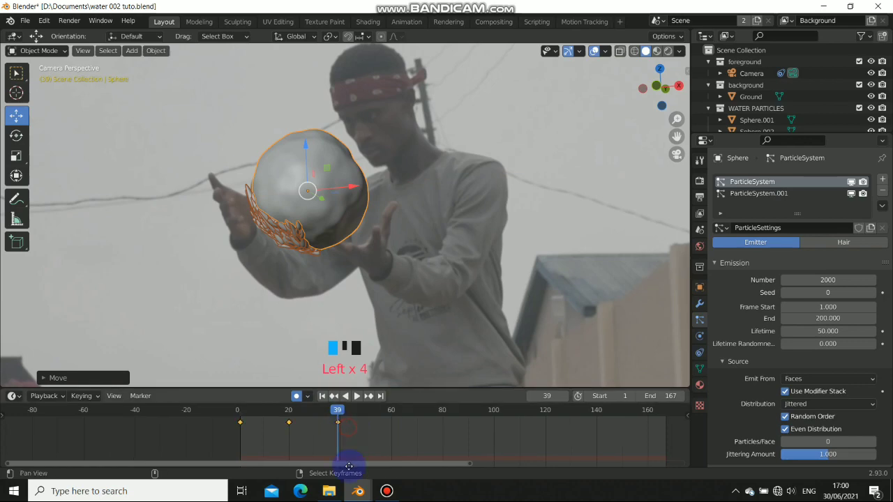
left_click(392, 428)
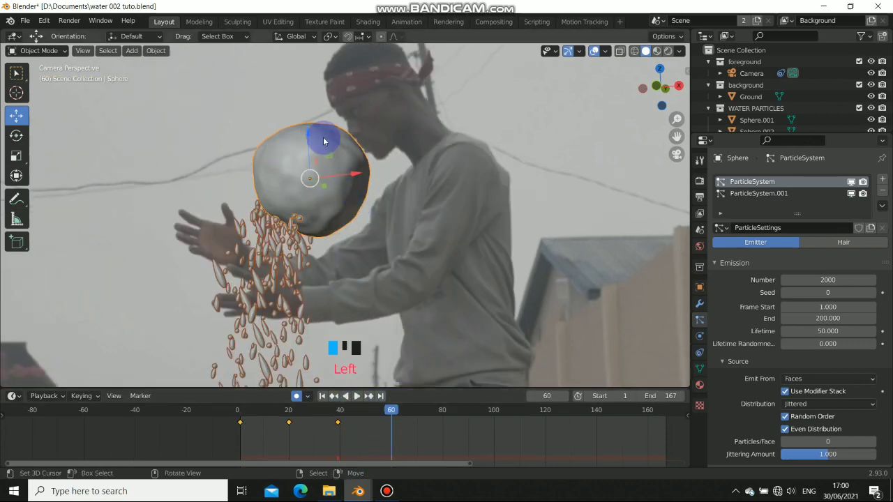
left_click_drag(308, 132, 310, 176)
left_click_drag(366, 222, 342, 225)
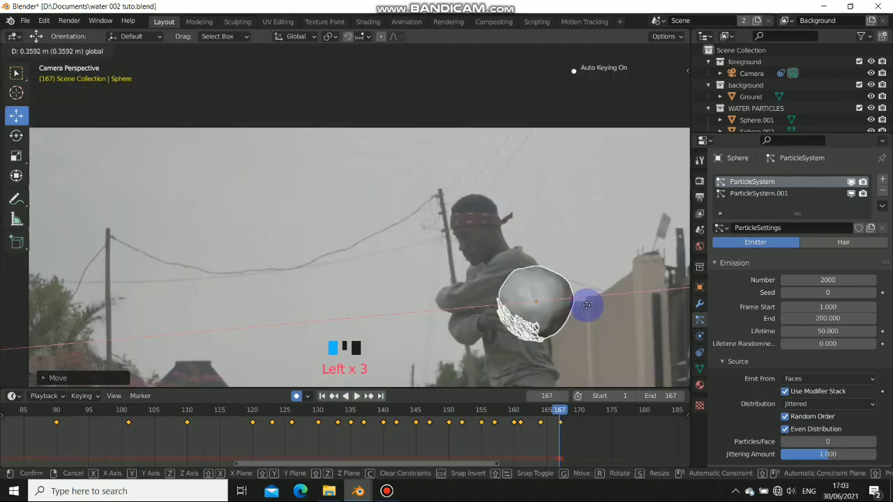
left_click_drag(590, 305, 580, 320)
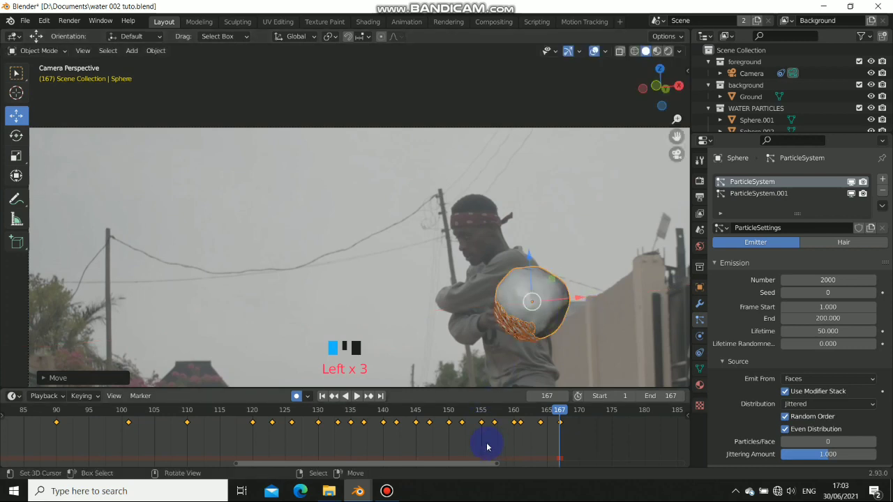
Show the full keyframe range, play from frame 1 to check, and rewind to frame 1
left_click_drag(427, 437, 534, 441, "alt")
scroll(435, 441, "down", 6)
left_click_drag(366, 428, 481, 435, "alt")
scroll(349, 432, "down", 3)
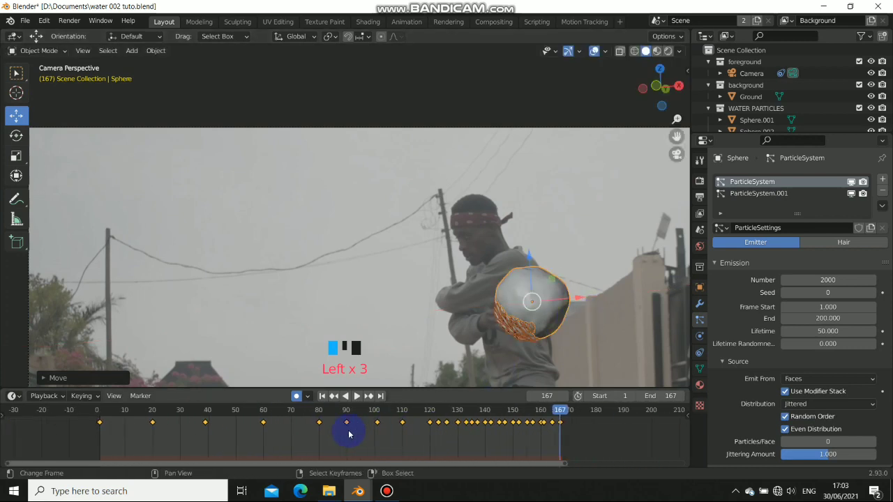
left_click_drag(347, 433, 418, 442, "alt")
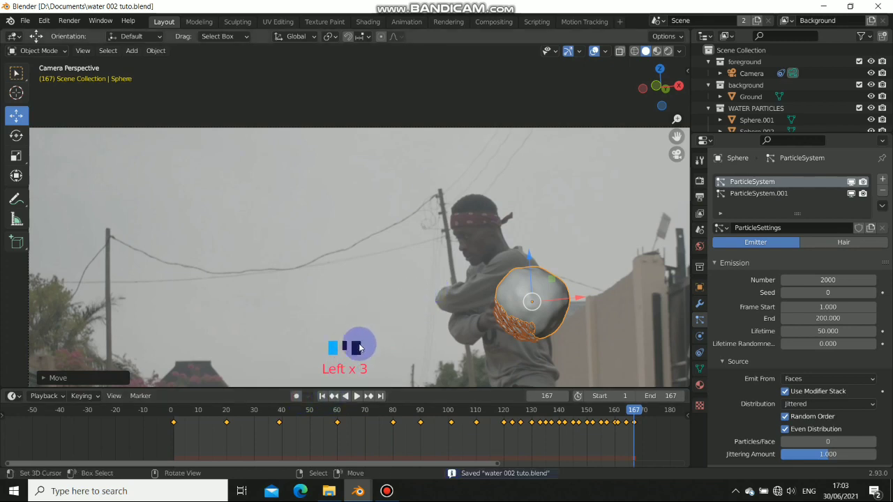
scroll(460, 259, "down", 6)
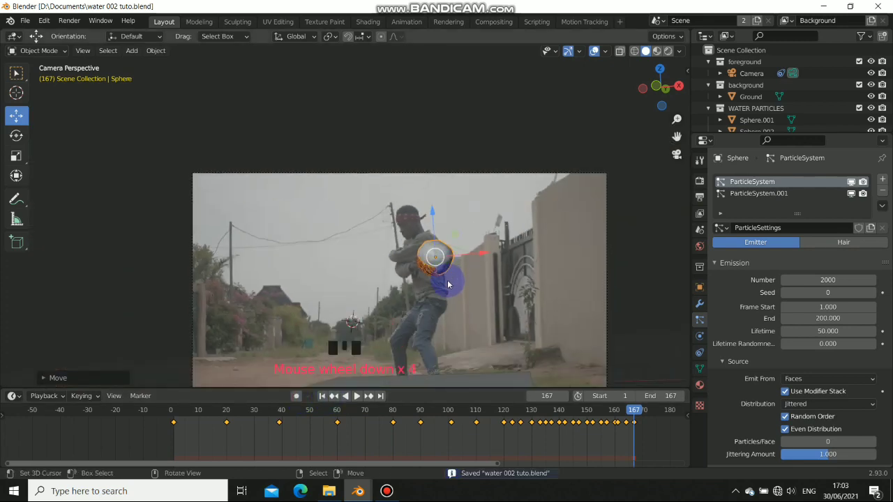
middle_click_drag(448, 284, 394, 235, "shift")
left_click(325, 396)
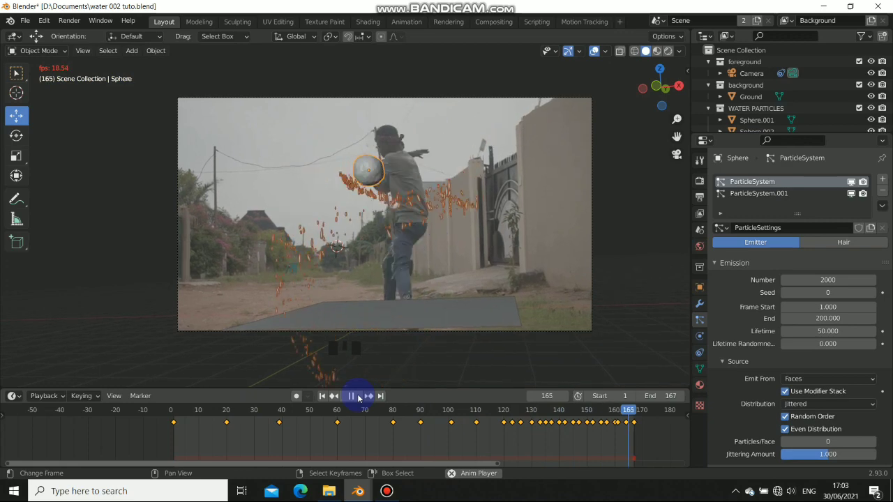
left_click(352, 395)
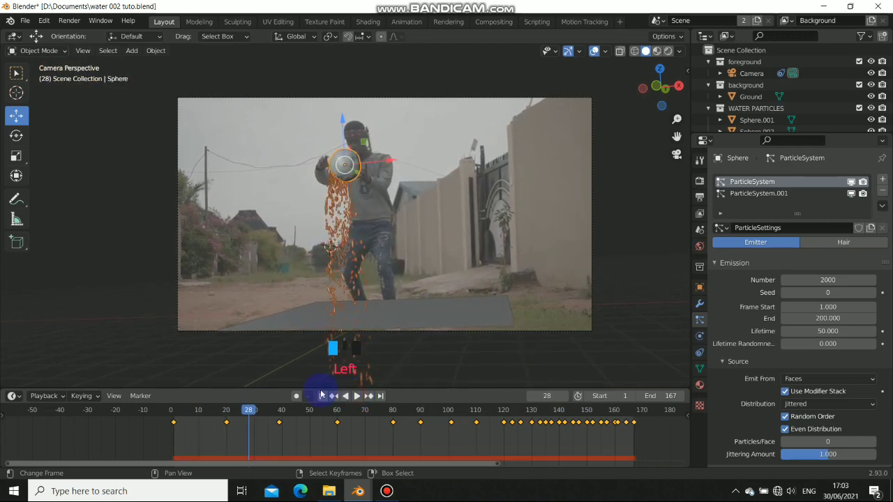
left_click(321, 397)
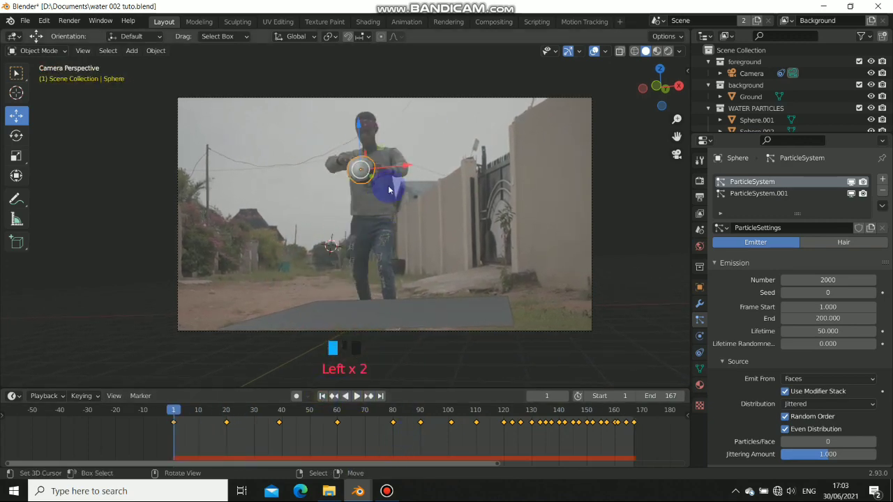
left_click(396, 316)
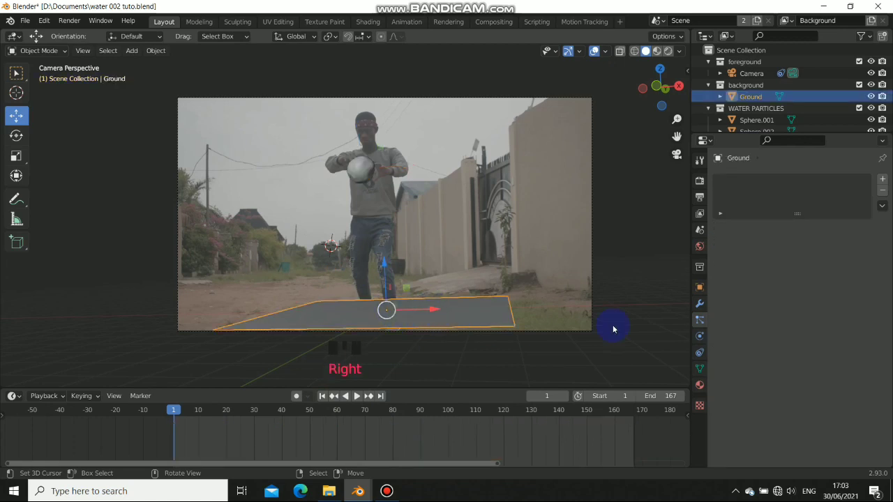
Enable Collision on the ground plane with particle damping 0.150 and preview the falling drops
left_click(700, 353)
left_click(701, 337)
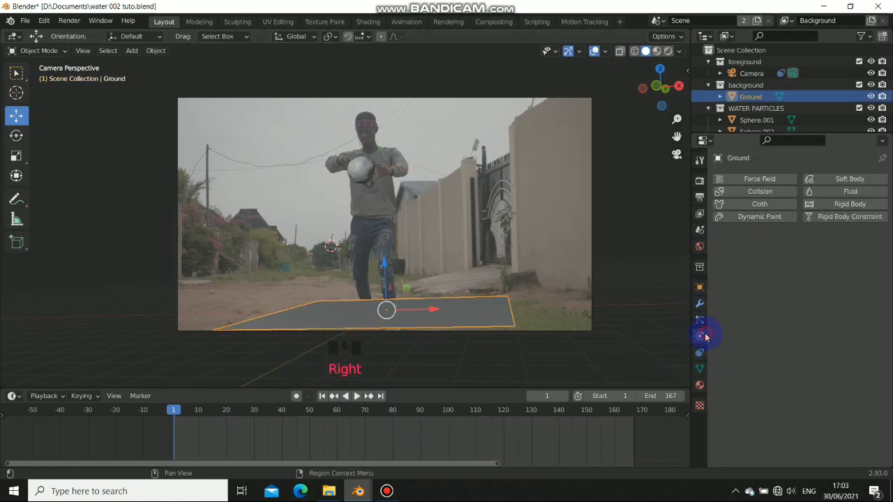
left_click(743, 194)
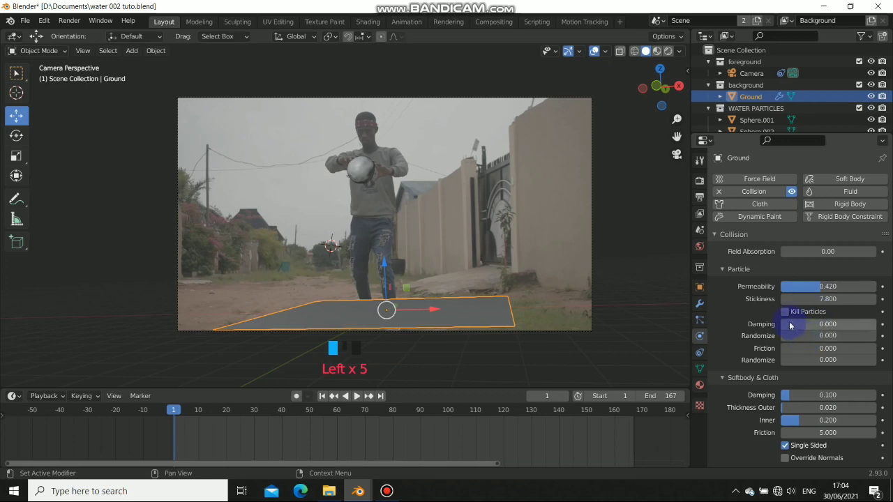
left_click_drag(851, 325, 852, 324)
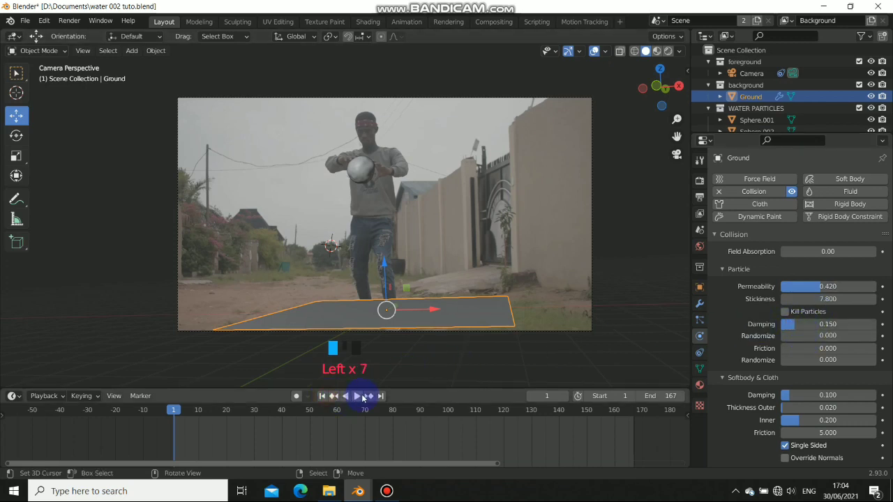
left_click(361, 397)
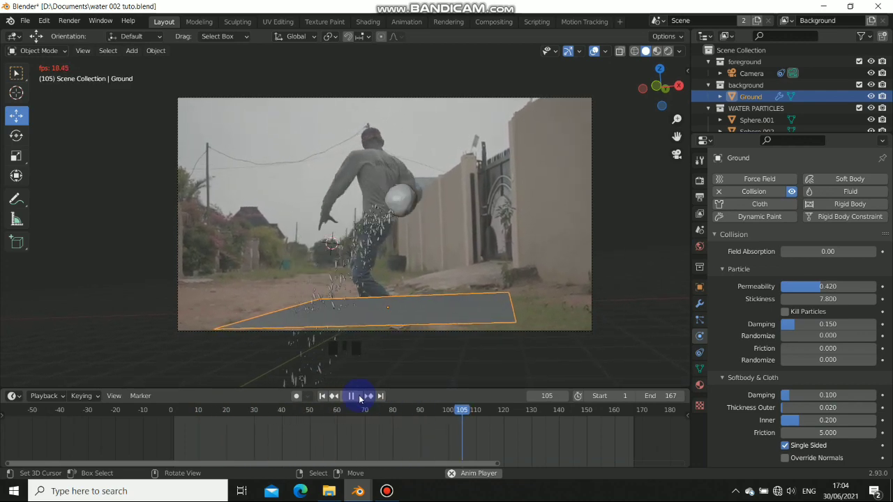
left_click(360, 397)
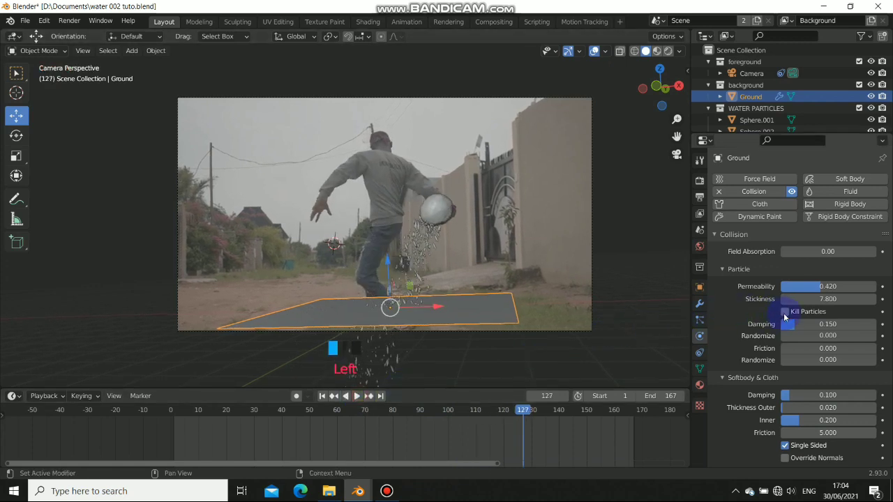
Set the ground's stickiness to 5.000 and replay the animation from frame 1 to test it
left_click_drag(824, 298, 771, 297)
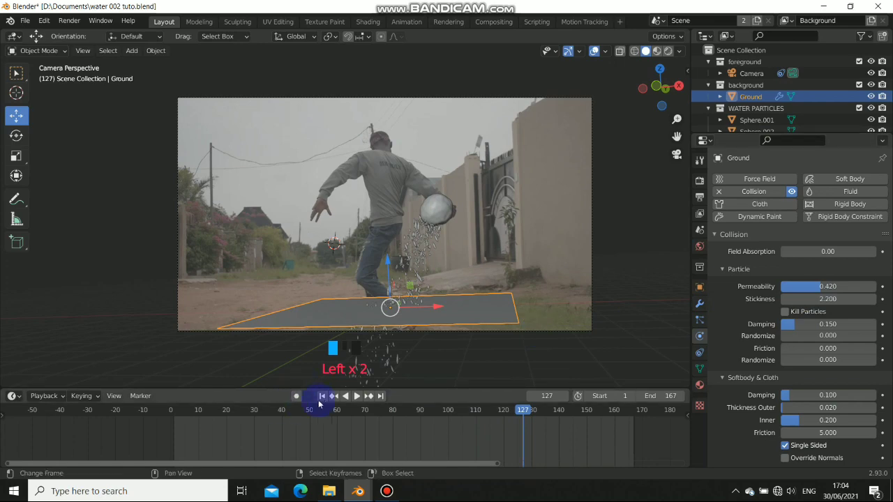
left_click(322, 397)
left_click(356, 396)
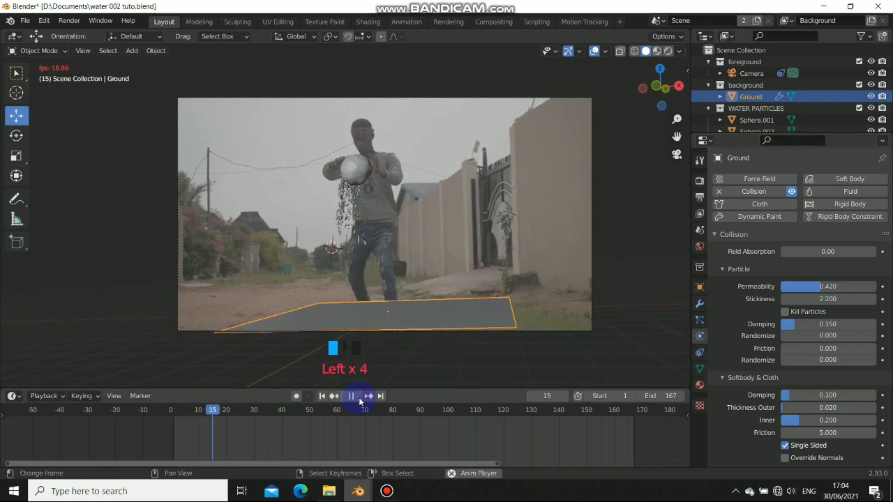
left_click(353, 396)
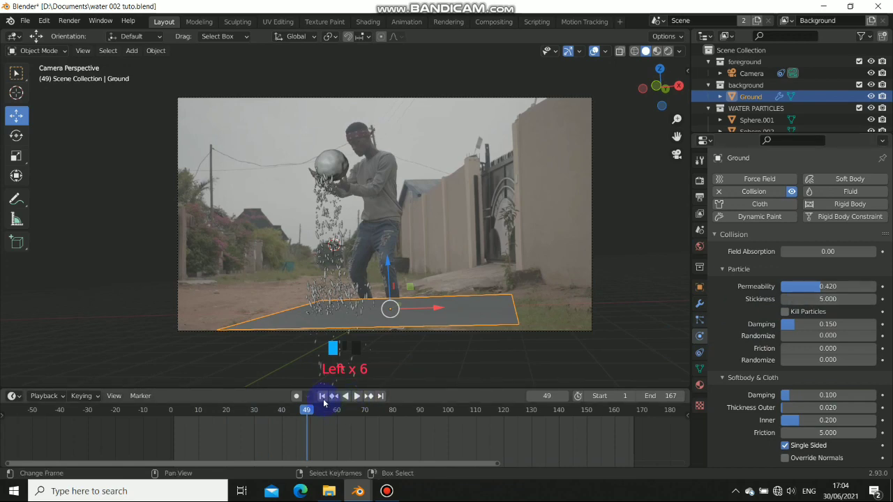
left_click(322, 396)
left_click(361, 399)
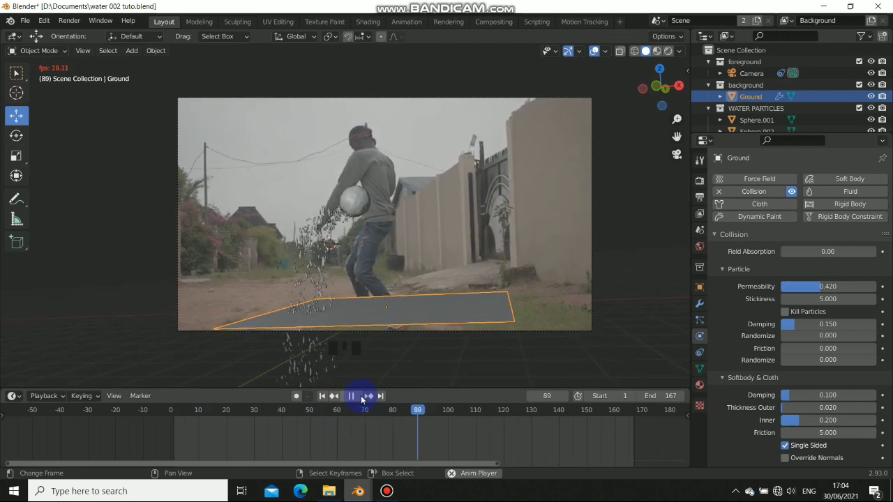
left_click(360, 396)
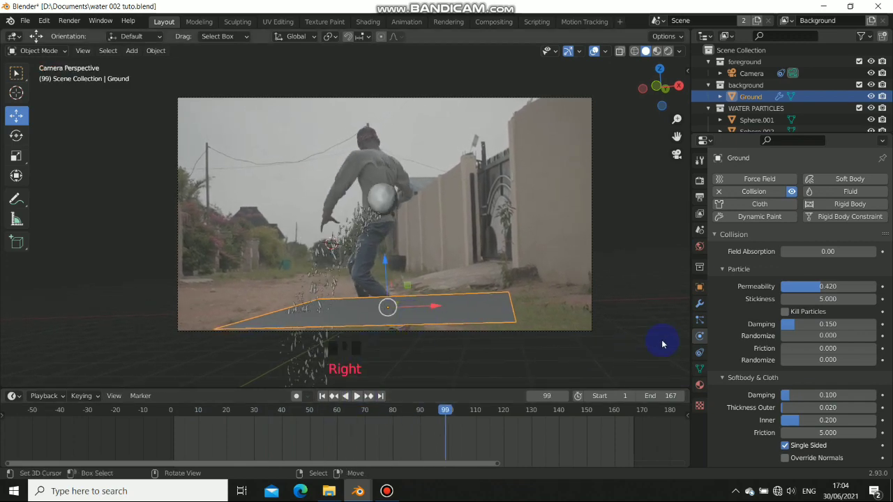
left_click(699, 304)
Add a 0.12 m Solidify modifier to the ground ahead of Collision and replay the drops
left_click(765, 180)
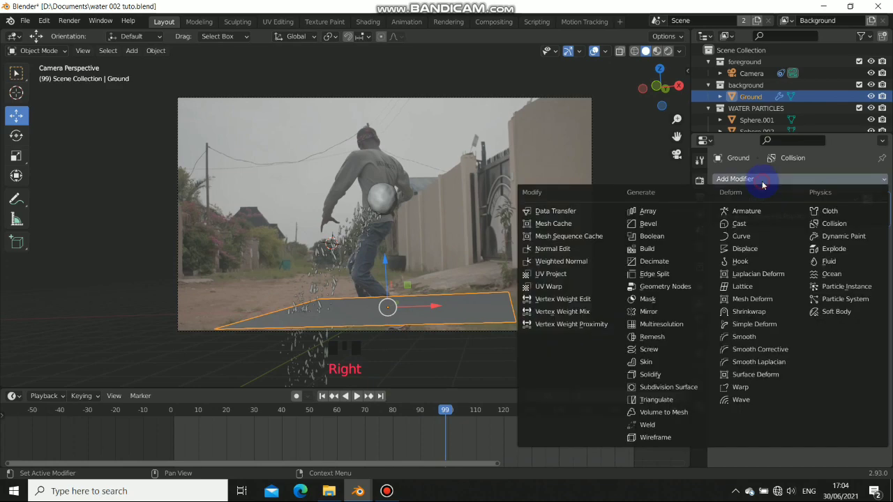
left_click(649, 374)
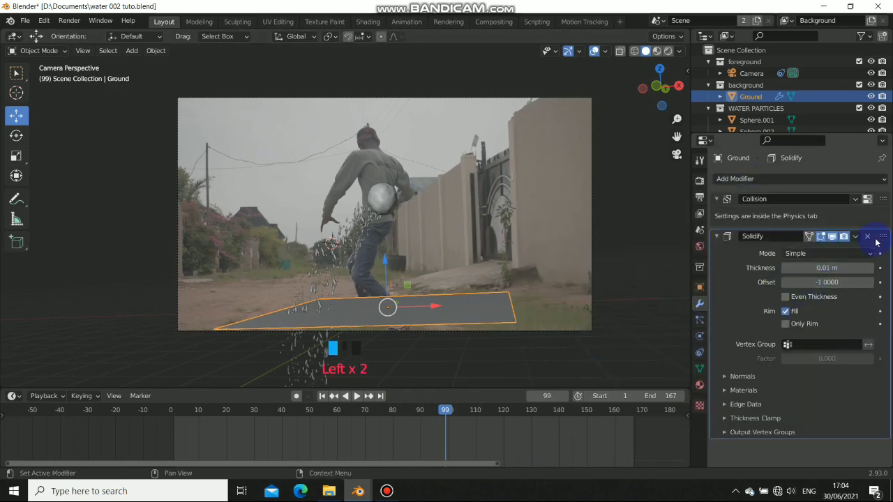
left_click_drag(880, 205, 707, 378)
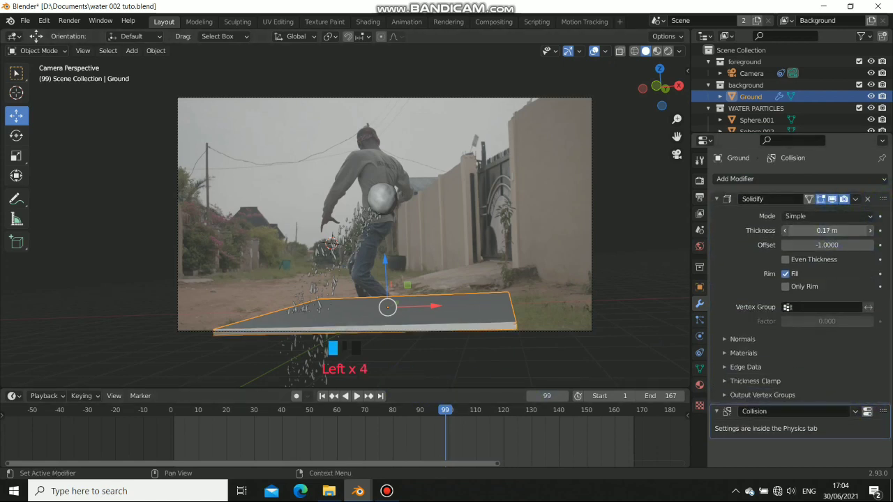
left_click_drag(826, 230, 823, 231)
left_click(323, 395)
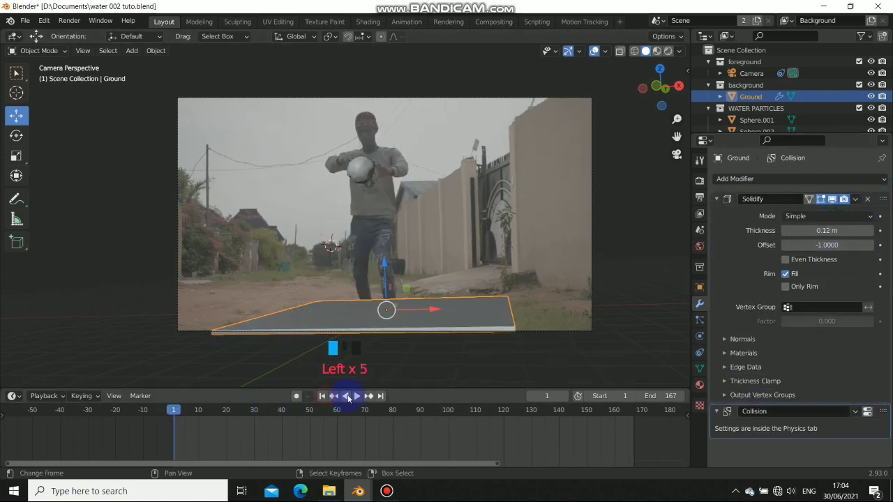
left_click(357, 395)
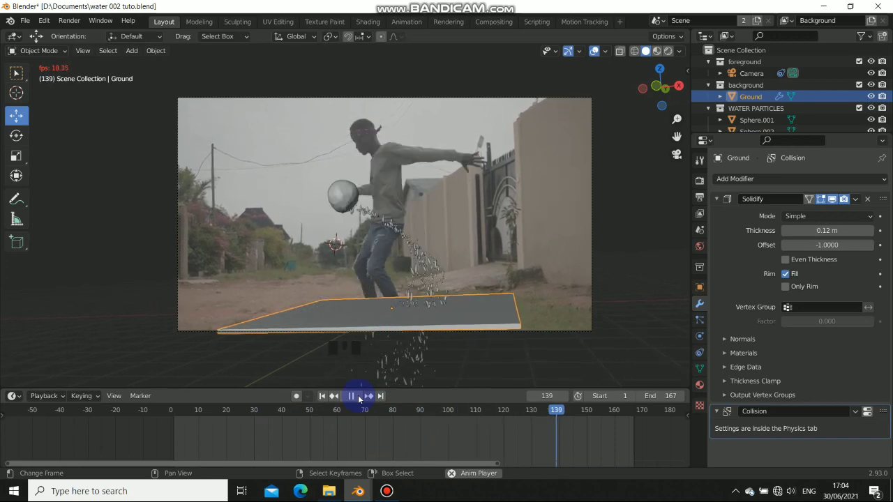
left_click(357, 396)
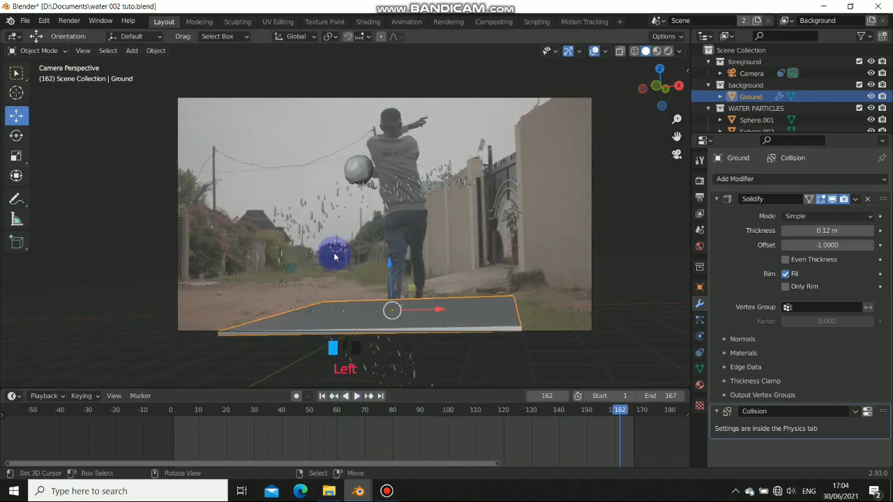
mouse_move(333, 255)
middle_mouse_down()
mouse_move(381, 285)
mouse_move(498, 305)
mouse_move(457, 248)
mouse_move(365, 249)
mouse_move(330, 225)
mouse_move(348, 253)
middle_mouse_up()
Zoom out and orbit the viewport until the ground plane, falling drops and camera are all visible
scroll(365, 246, "down", 2)
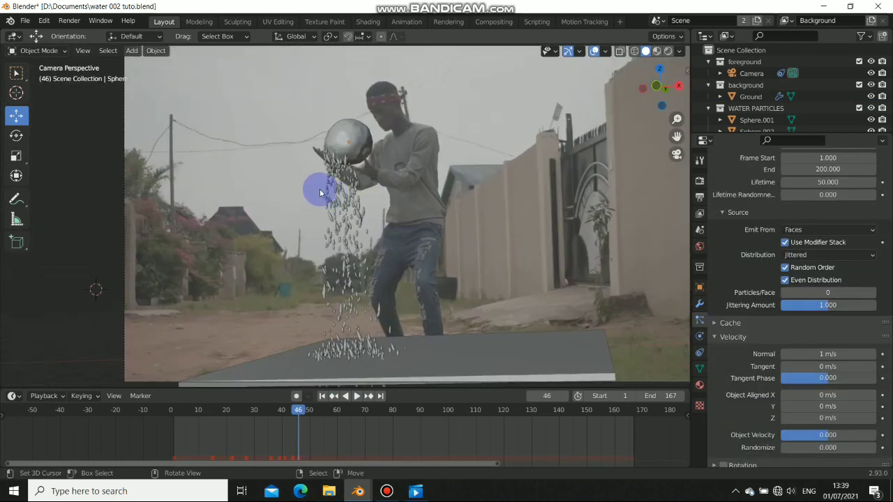
middle_click_drag(319, 189, 480, 221)
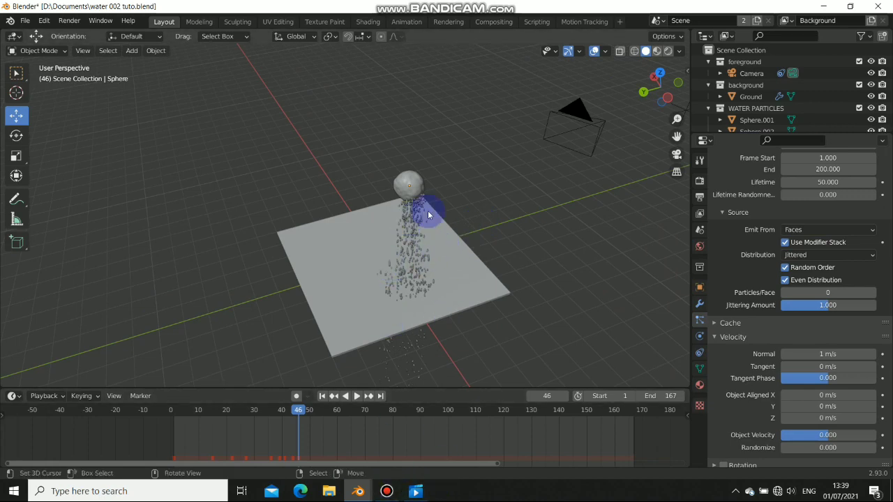
scroll(428, 213, "up", 5)
middle_click_drag(550, 260, 476, 237)
scroll(476, 237, "up", 2)
scroll(477, 237, "down", 5)
left_click(385, 493)
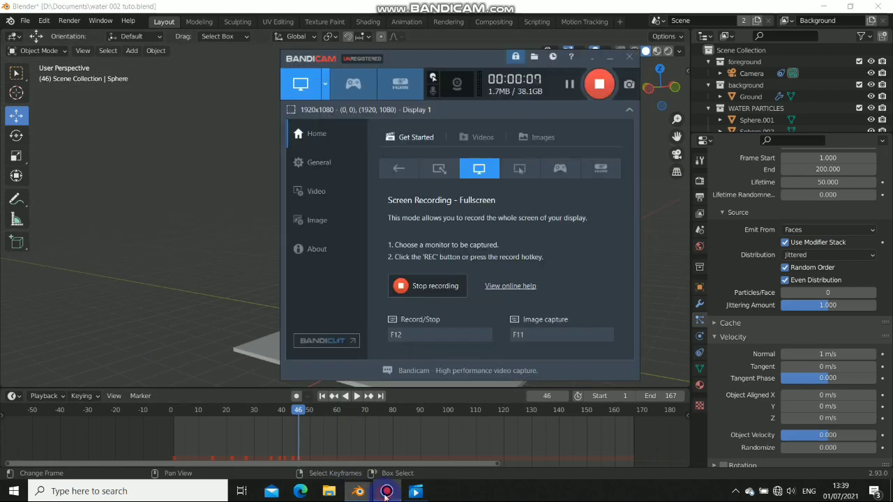
left_click(385, 496)
scroll(466, 175, "down", 2)
middle_click_drag(430, 182, 405, 179)
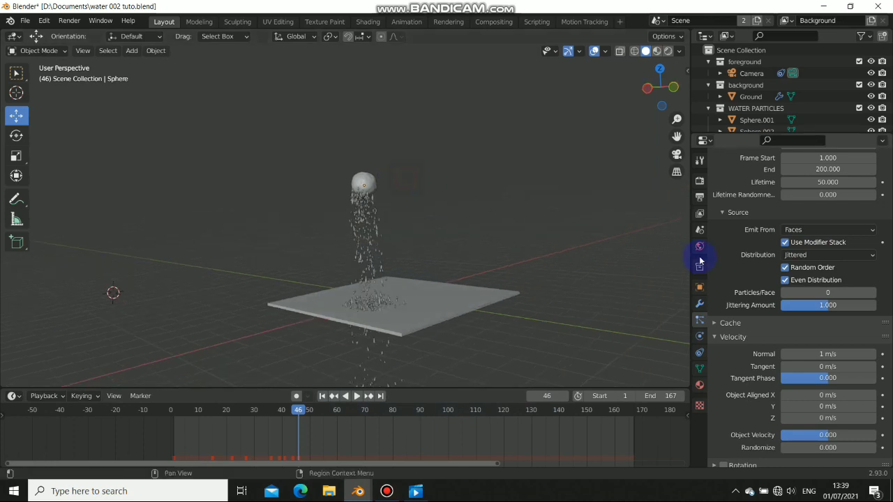
scroll(778, 246, "up", 5)
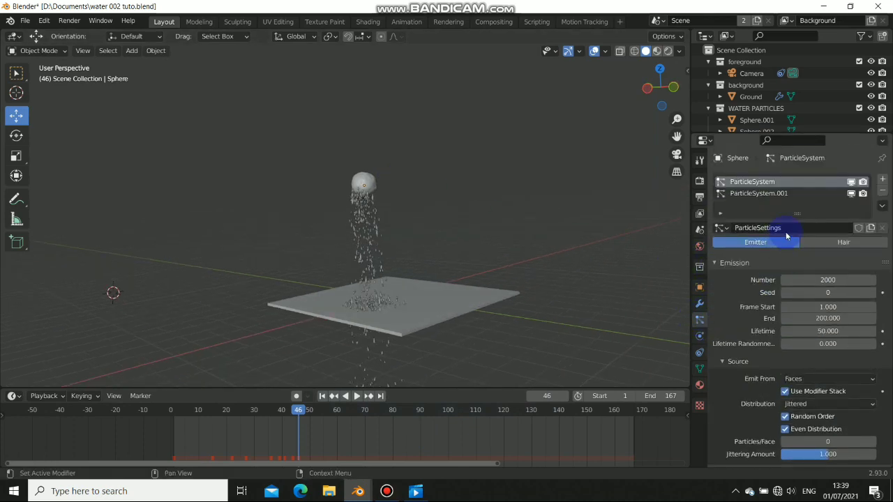
scroll(374, 197, "down", 3)
scroll(374, 197, "up", 7)
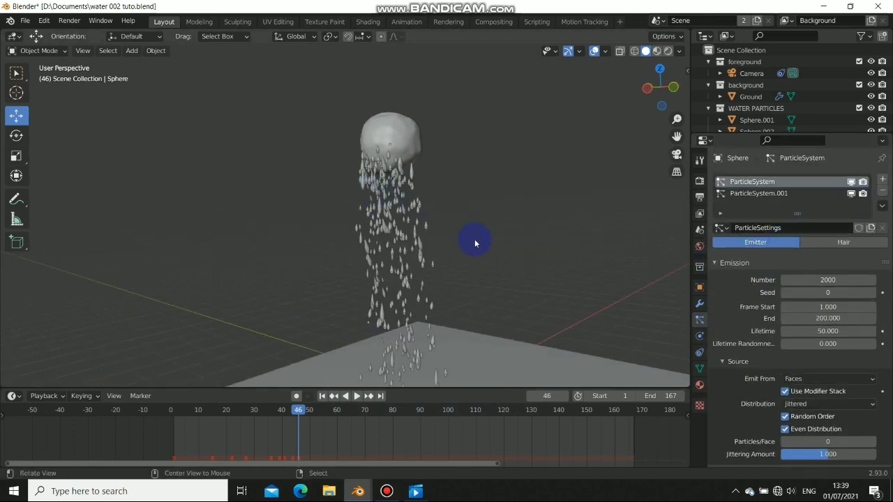
middle_click_drag(475, 243, 379, 201)
scroll(309, 187, "down", 5)
middle_click_drag(309, 186, 367, 189)
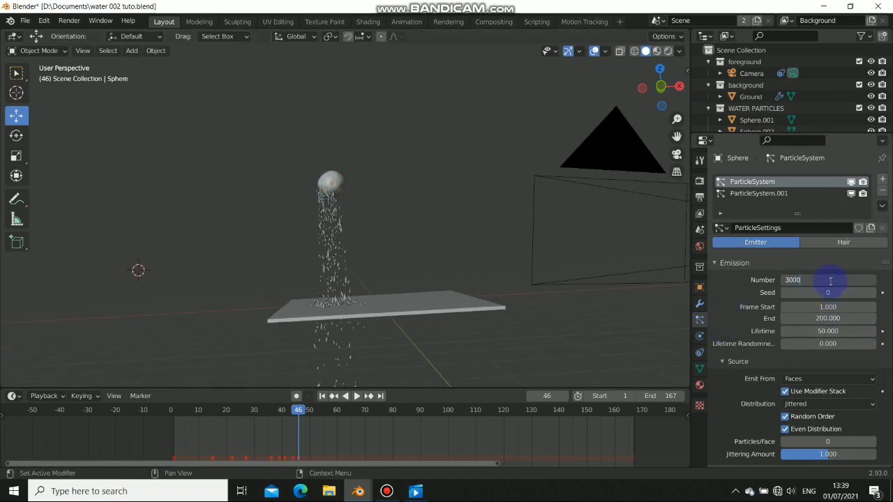
Set the particle emission Number to 3000 and preview the denser stream from frame 1
key("Return")
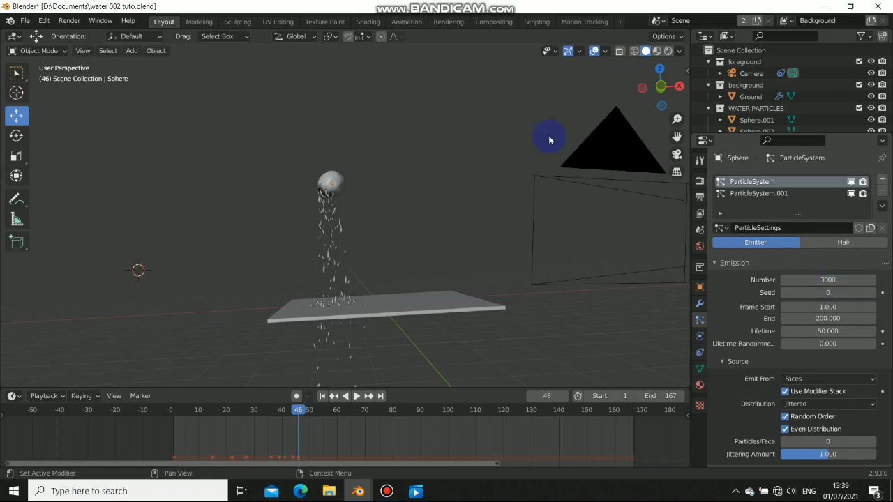
left_click(326, 396)
left_click(357, 396)
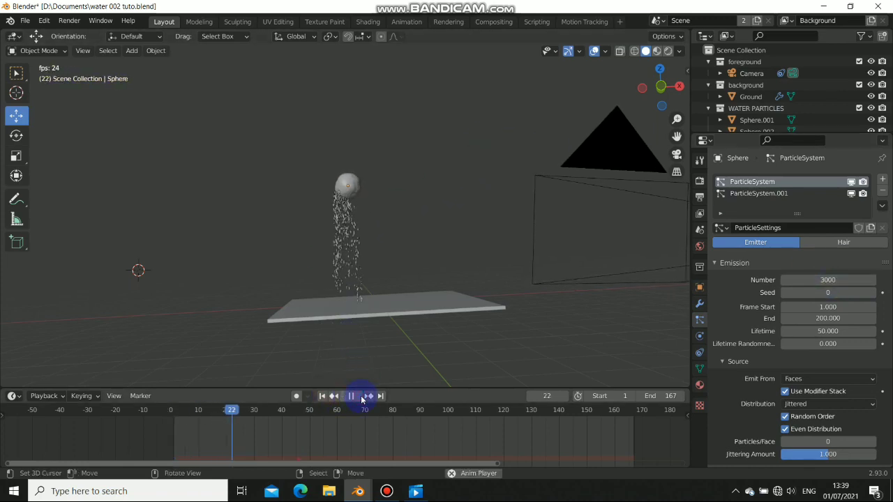
left_click(322, 397)
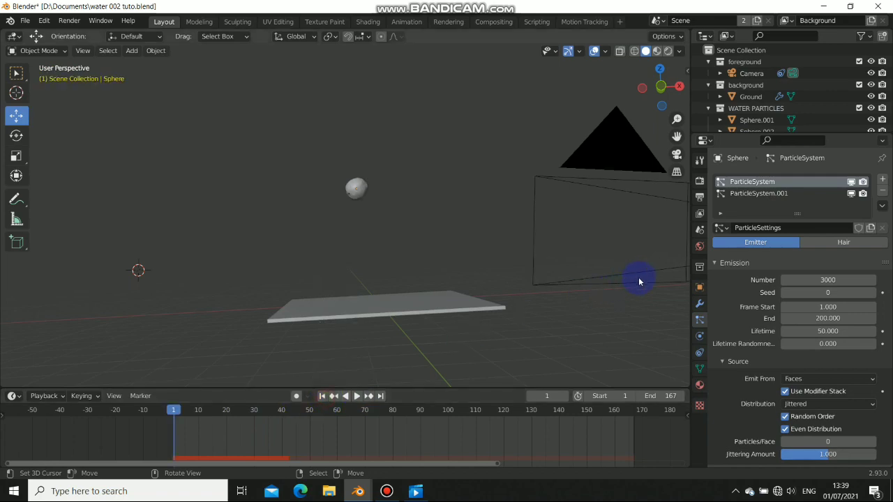
Speed up the drops with Normal velocity 1.42 m/s, Tangent 0.47 m/s and Randomize 0.060
scroll(767, 323, "down", 5)
scroll(763, 325, "down", 1)
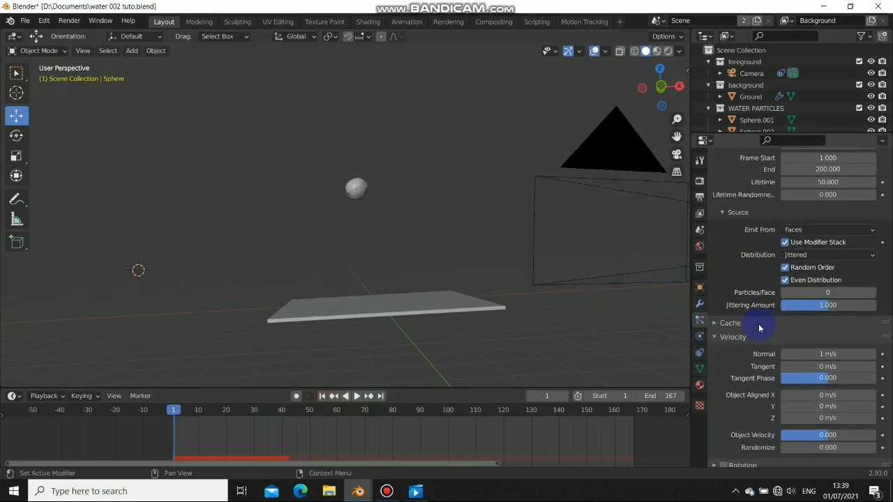
left_click(711, 338)
left_click(713, 337)
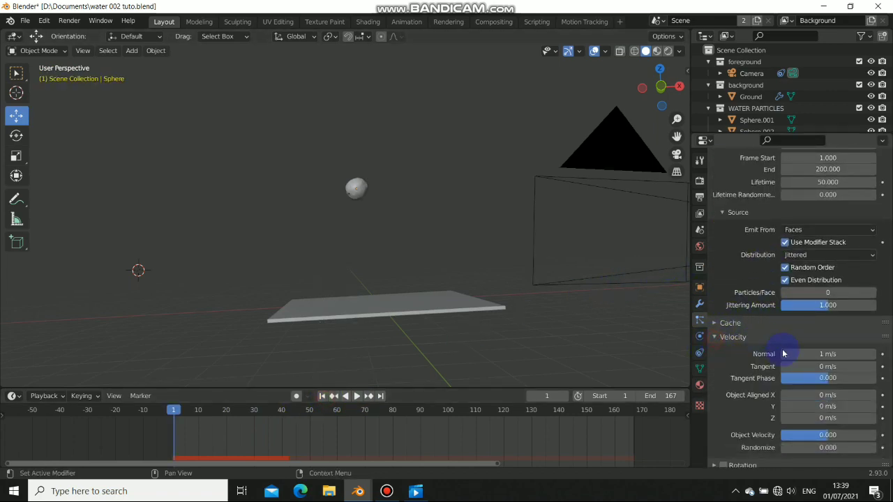
scroll(797, 365, "down", 2)
mouse_move(812, 317)
left_mouse_down()
mouse_move(820, 318)
mouse_move(814, 323)
left_mouse_up()
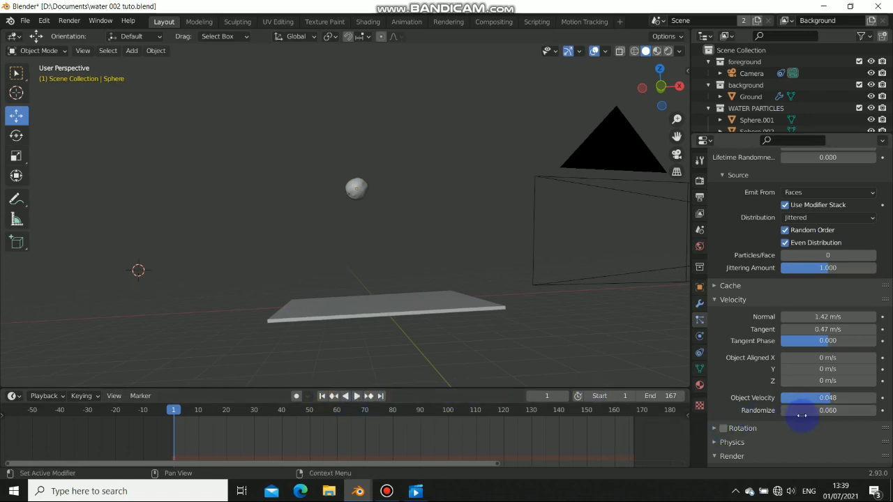
Play the faster drops to frame 91, orbit around the stream and ground, then rewind
left_click(357, 399)
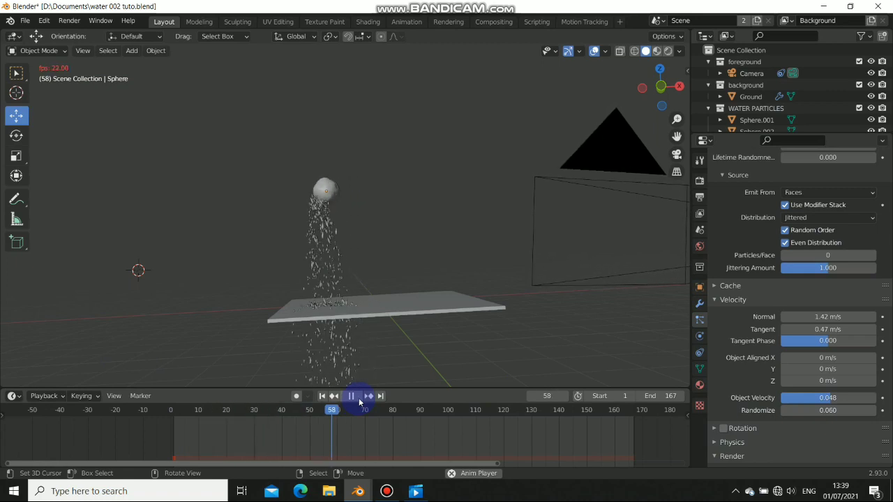
left_click(360, 400)
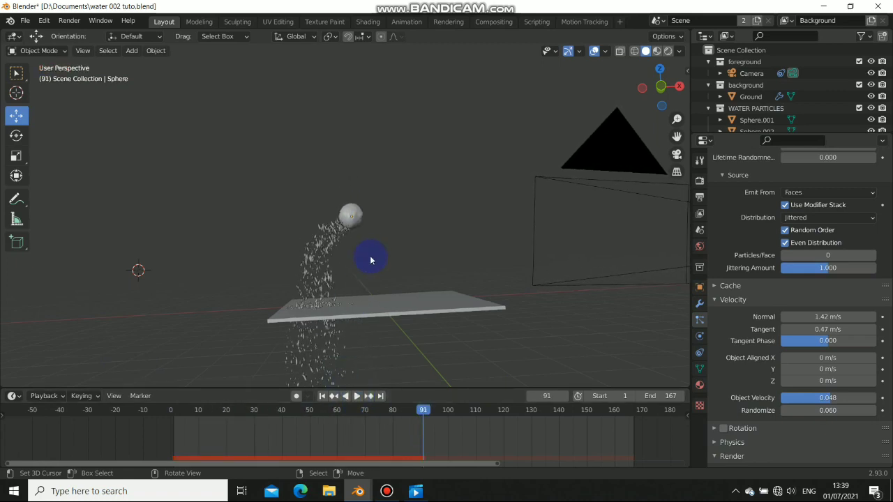
scroll(326, 222, "up", 8)
scroll(325, 222, "down", 8)
middle_click_drag(310, 271, 289, 253)
scroll(325, 258, "up", 5)
scroll(430, 237, "down", 8)
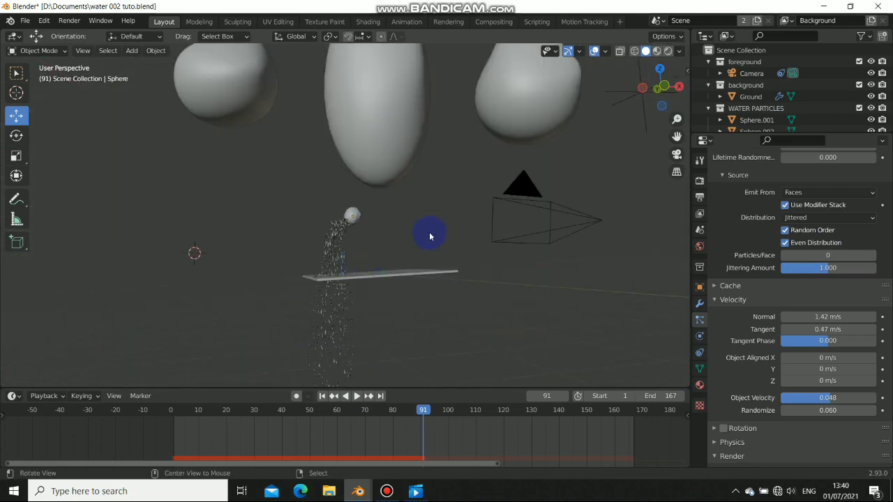
middle_click_drag(396, 245, 442, 269)
scroll(360, 252, "up", 3)
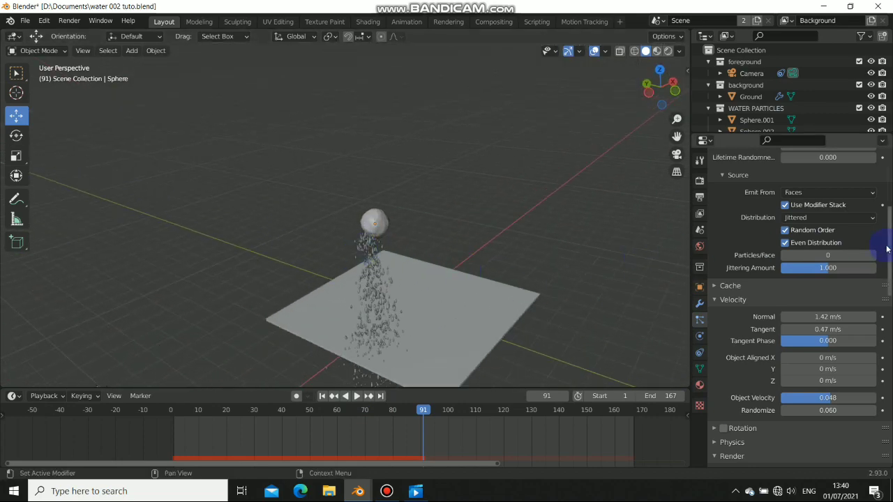
scroll(884, 247, "up", 7)
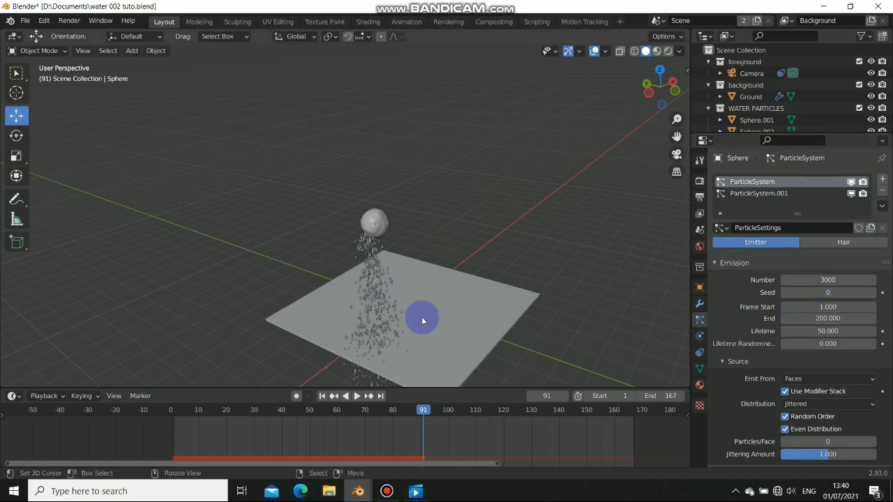
middle_click_drag(421, 316, 406, 293)
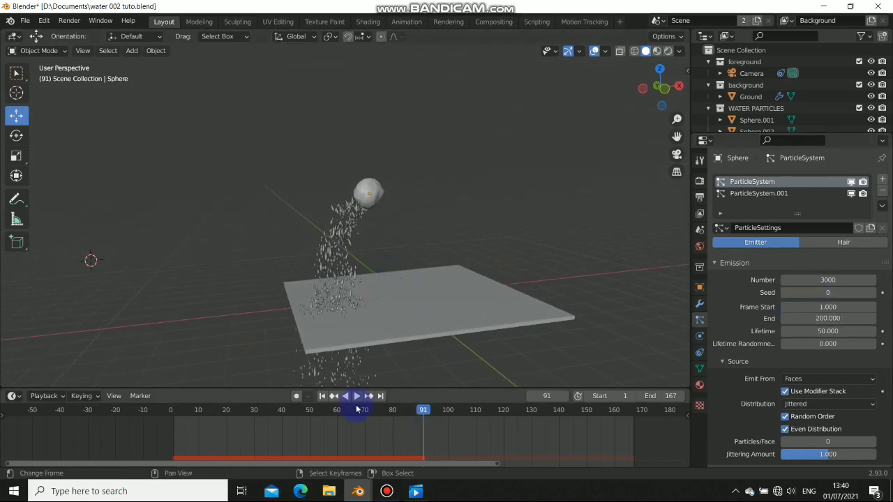
left_click(325, 397)
scroll(767, 293, "down", 15)
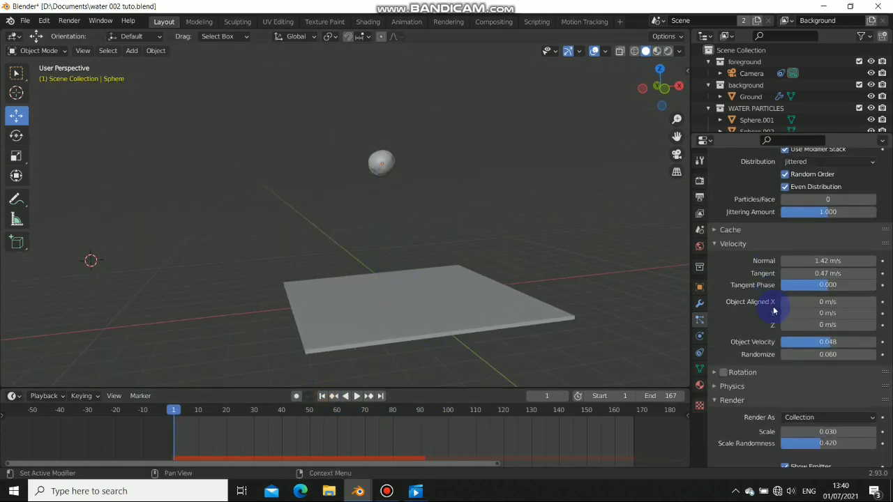
Keep Simple child particles and set their Render Amount to 10
scroll(787, 334, "down", 7)
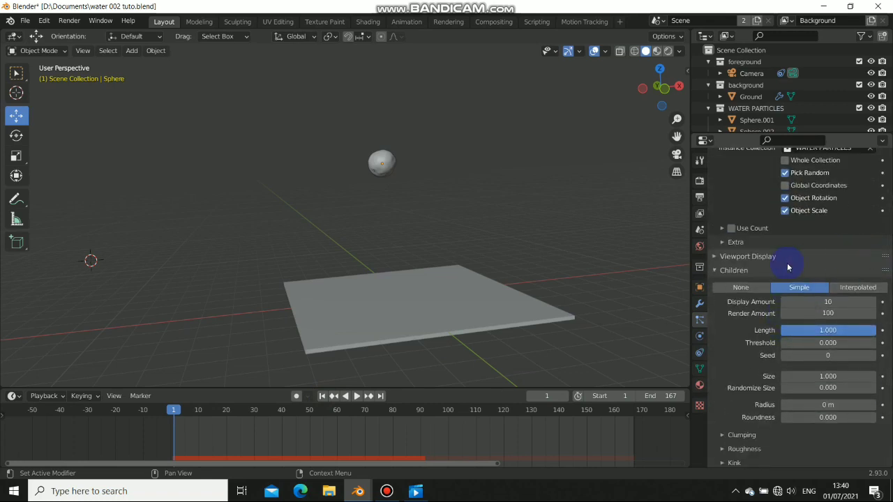
left_click(742, 288)
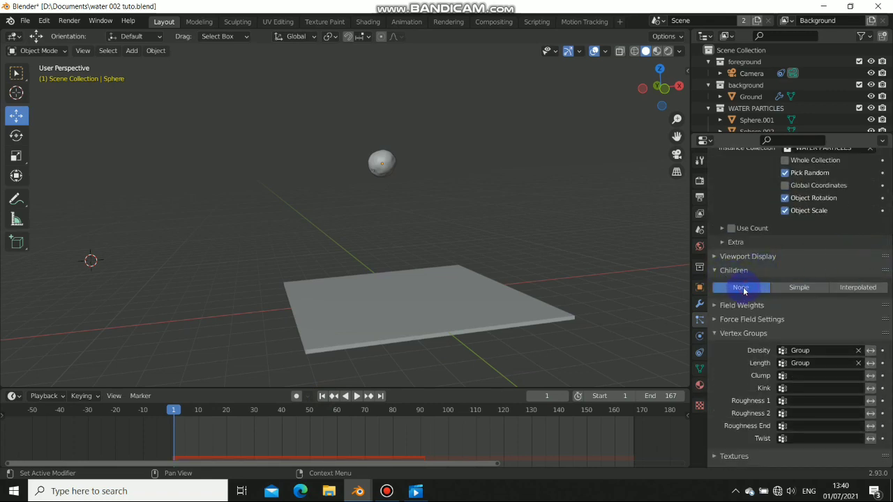
left_click(813, 290)
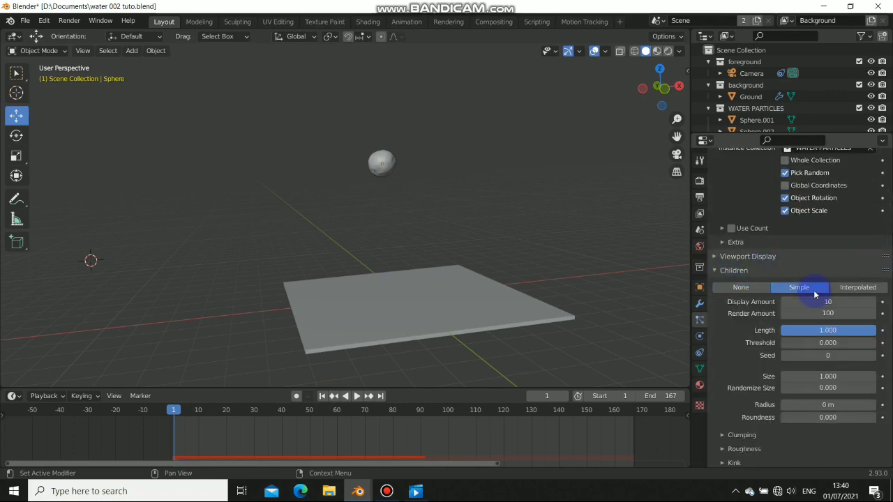
left_click(357, 396)
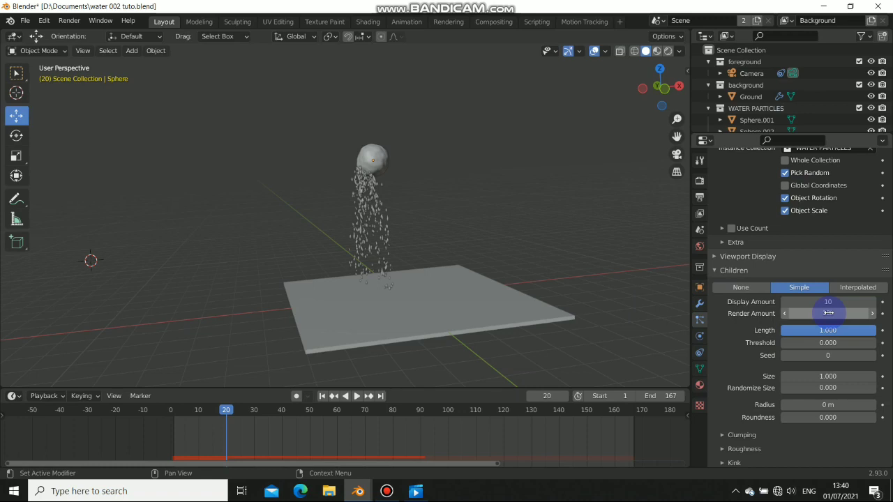
left_click(827, 313)
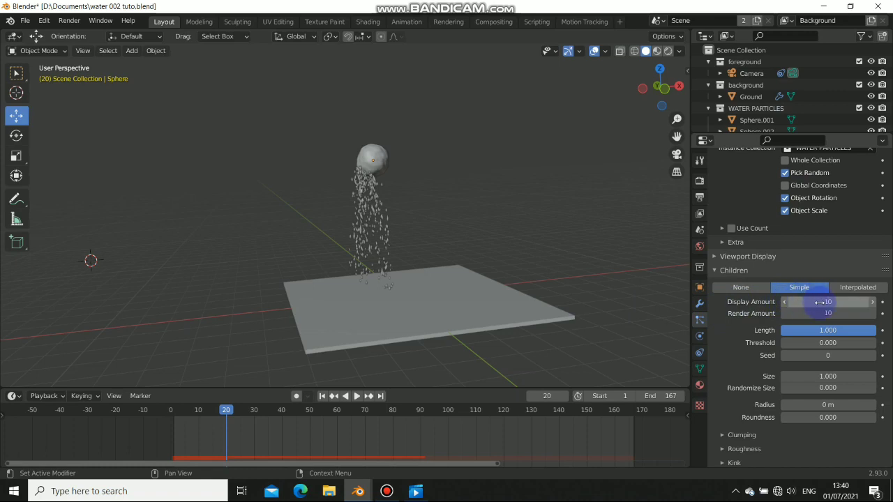
scroll(447, 186, "up", 5)
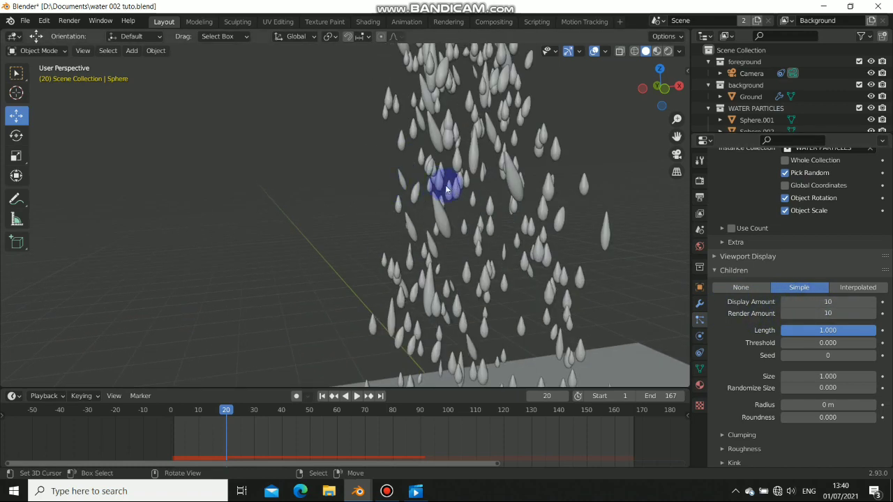
scroll(453, 195, "down", 5)
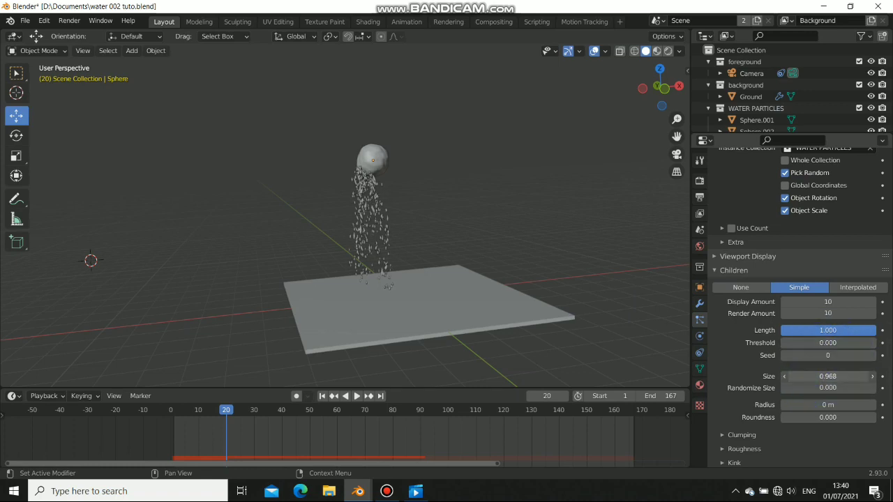
Set child particle size to 0.973 and size randomness to 0.242, then preview playback
left_click_drag(824, 377, 828, 377)
scroll(509, 223, "up", 10)
scroll(476, 209, "down", 5)
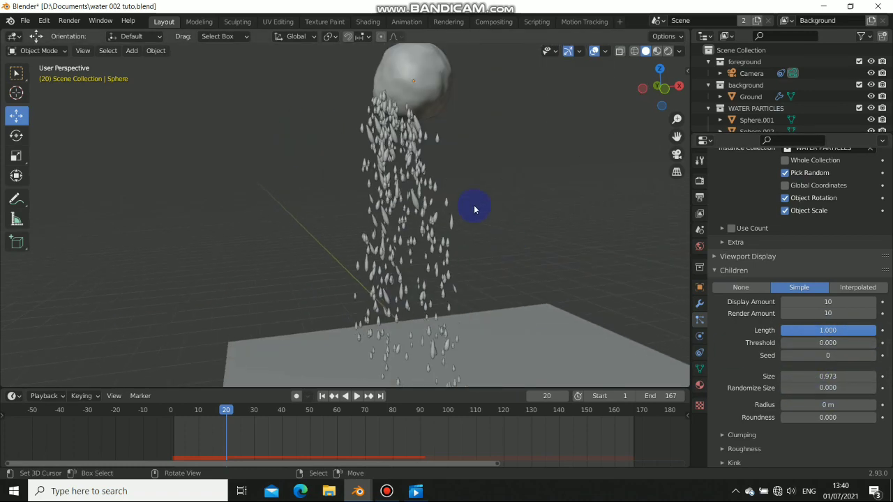
scroll(474, 209, "down", 2)
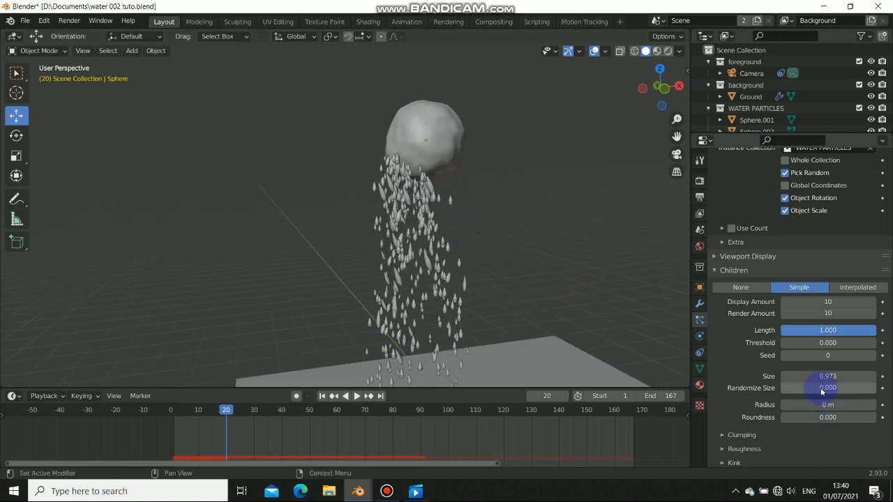
left_click_drag(821, 391, 844, 391)
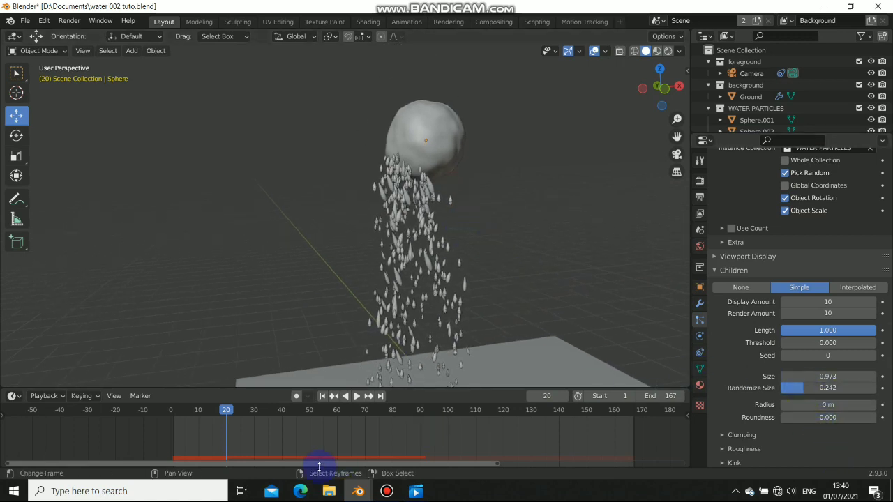
left_click_drag(297, 442, 352, 440)
key("space")
key("Escape")
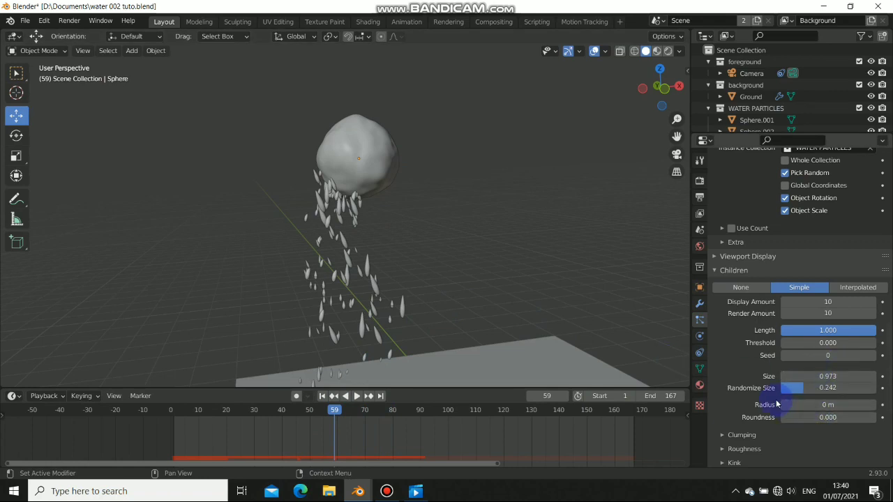
scroll(739, 429, "down", 2)
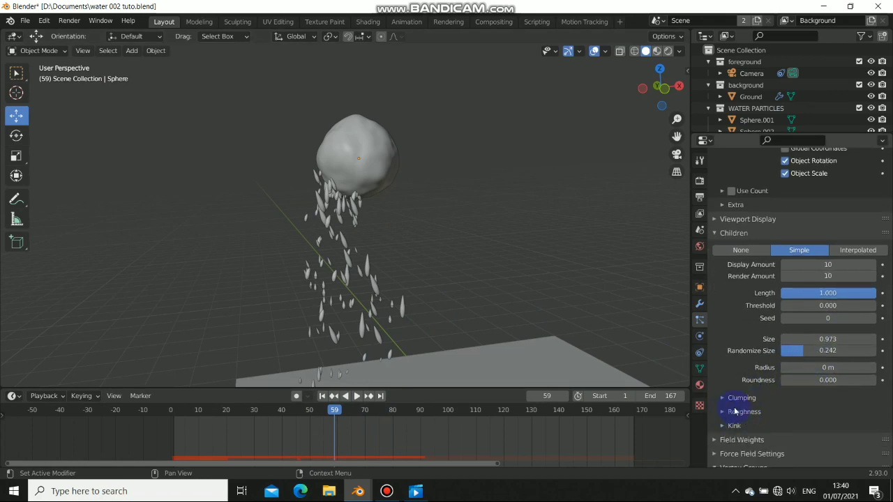
Expand the children Roughness settings and replay the drops from the start, stopping at frame 38
left_click(739, 411)
scroll(802, 365, "down", 5)
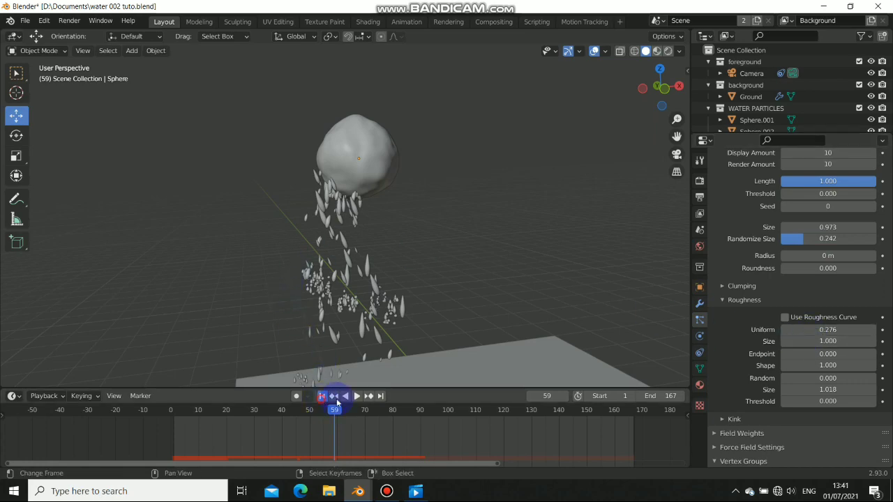
left_click(335, 396)
left_click(357, 396)
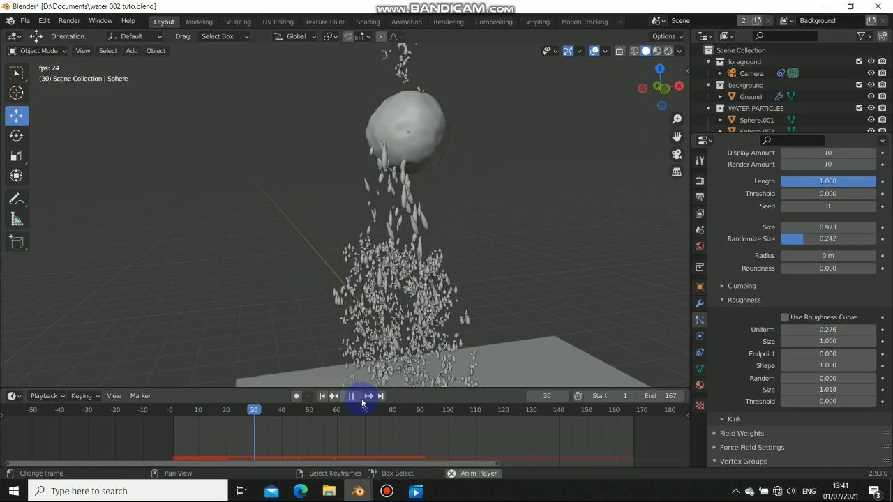
left_click(362, 401)
left_click(362, 401)
left_click(362, 401)
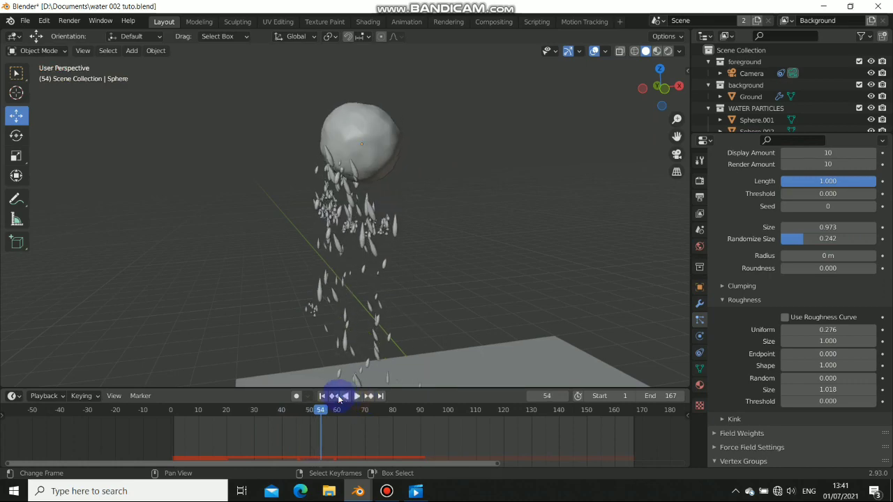
left_click(328, 396)
left_click(356, 396)
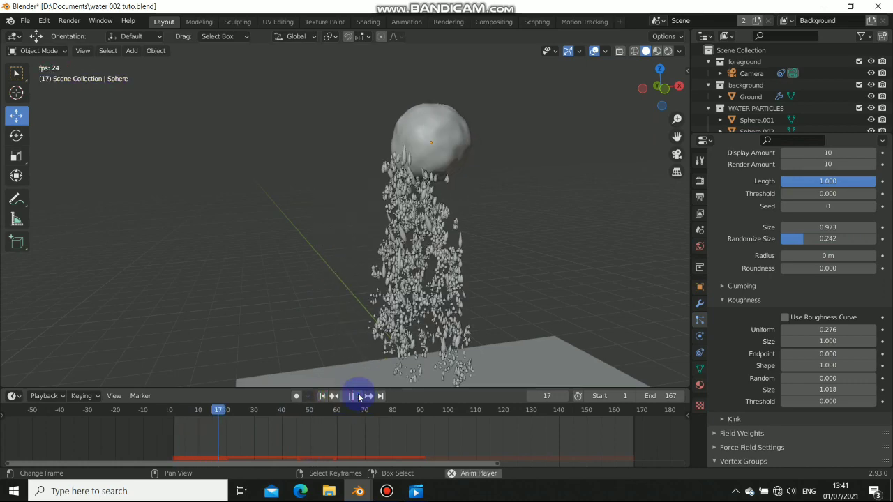
left_click(359, 396)
Orbit out to a low view of the ground and drops and replay from frame 1
middle_click_drag(398, 210, 365, 301)
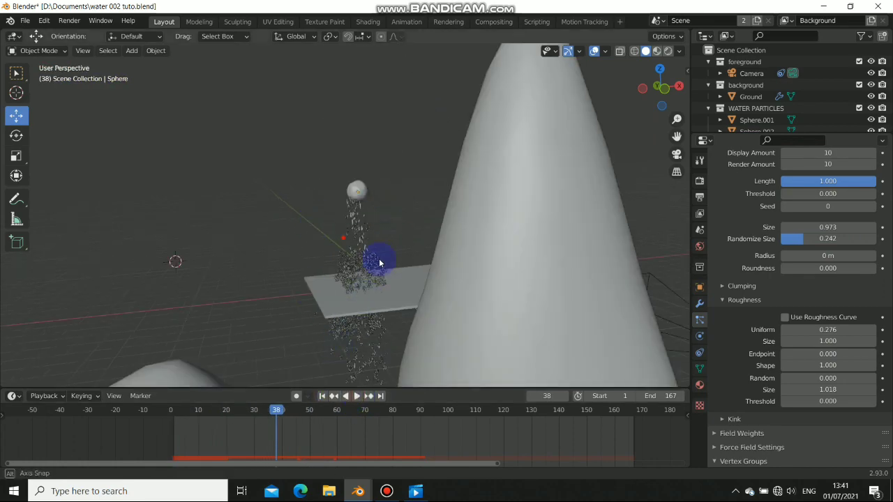
middle_click_drag(380, 263, 411, 378)
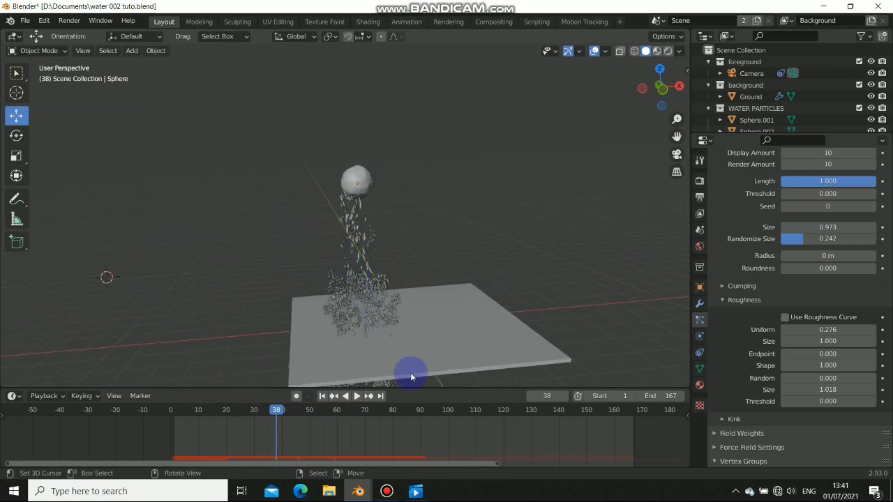
left_click(322, 396)
left_click(356, 396)
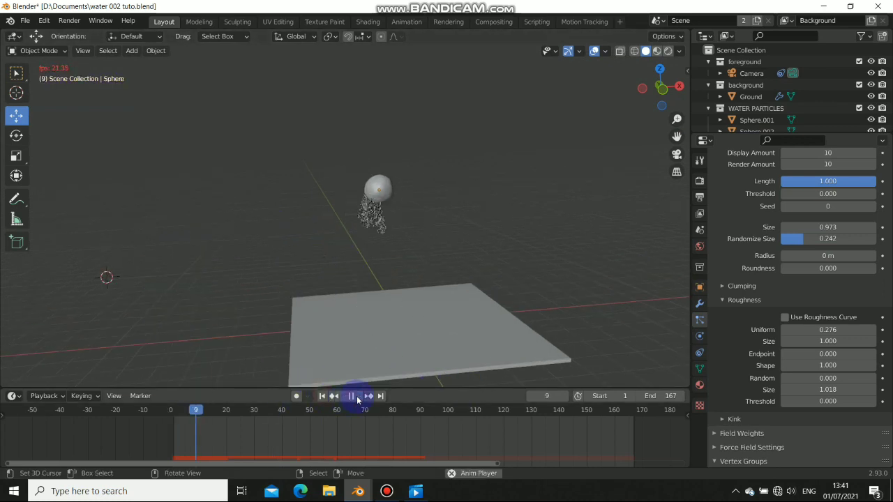
left_click(353, 396)
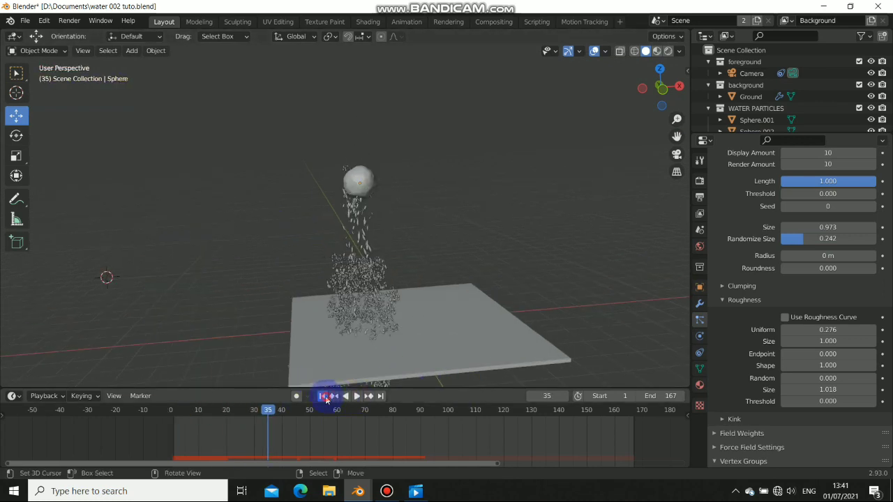
left_click(323, 396)
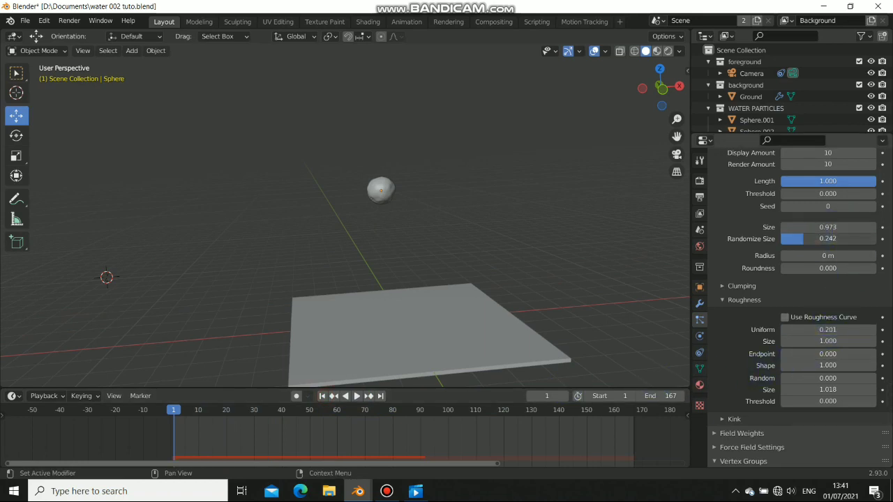
Lower the child size randomness to 0.082 and preview the drops up to frame 82
left_click_drag(785, 239, 789, 239)
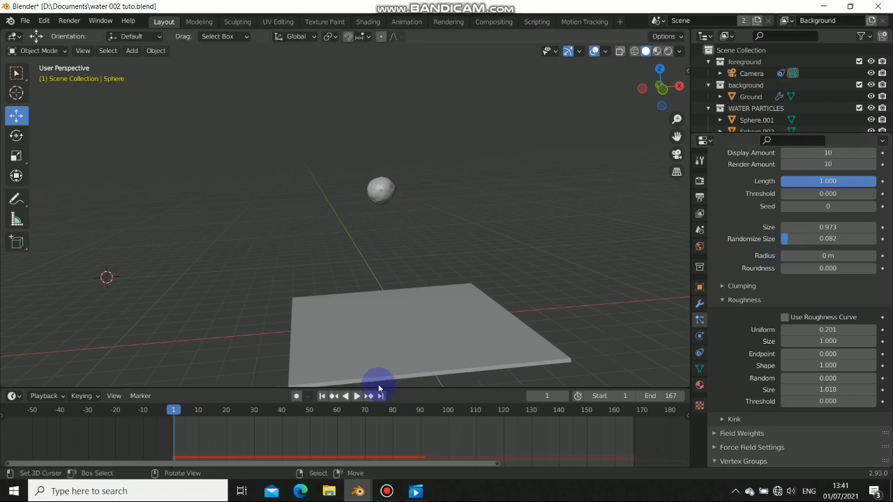
left_click(356, 396)
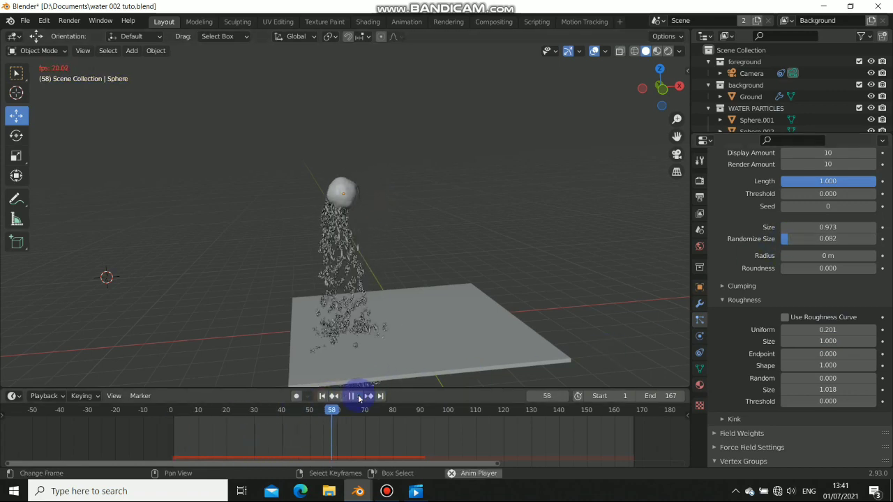
left_click(358, 398)
scroll(322, 276, "up", 10)
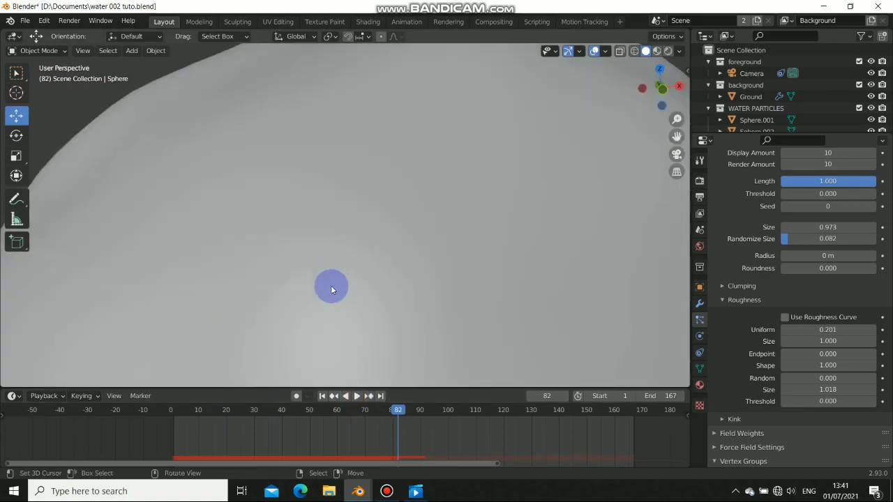
scroll(375, 157, "down", 6)
middle_click_drag(386, 204, 387, 207)
middle_click_drag(452, 217, 319, 202)
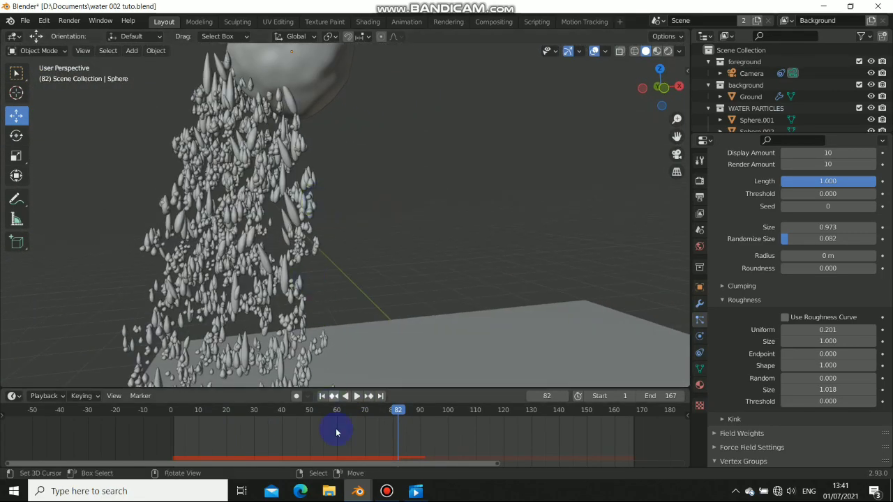
Raise the uniform roughness to 0.677 and replay, orbiting to watch the drops land
left_click(823, 329)
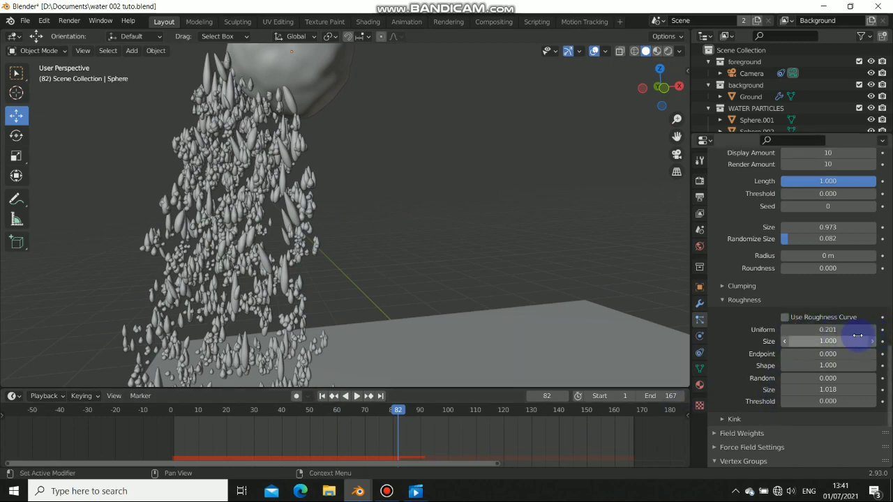
left_click_drag(828, 329, 862, 329)
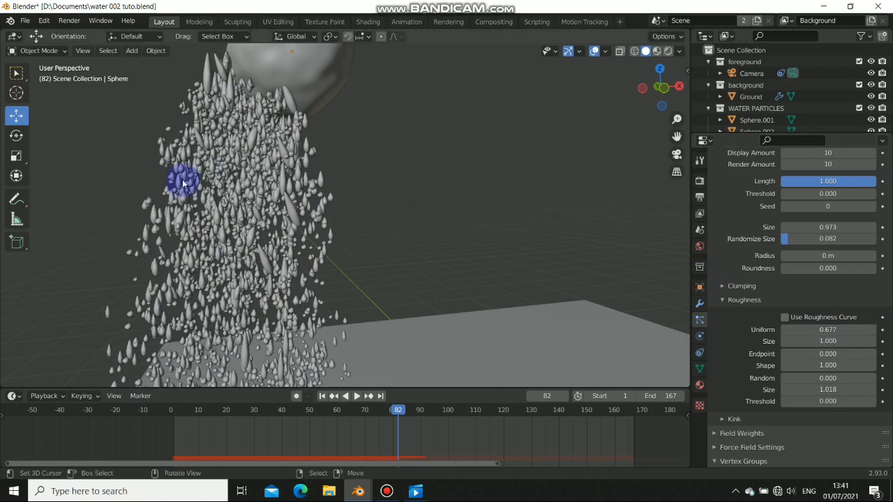
scroll(197, 202, "down", 5)
middle_click_drag(197, 203, 274, 364)
left_click(322, 395)
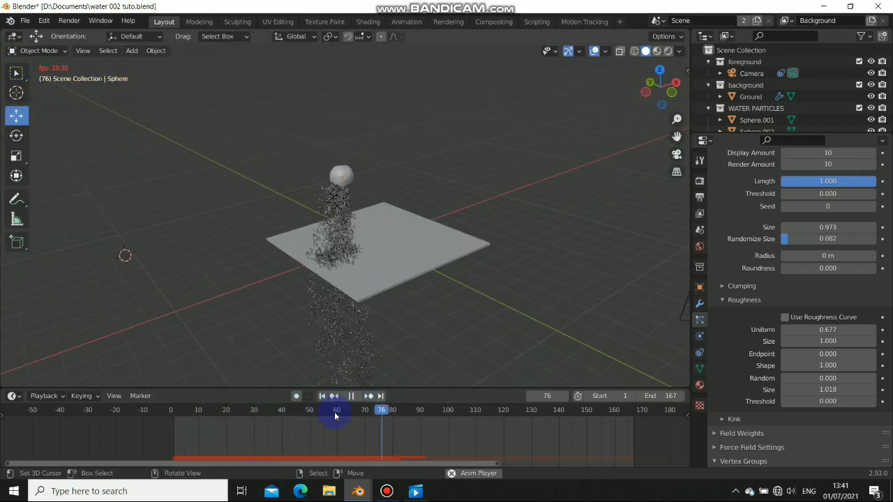
scroll(349, 205, "up", 4)
middle_click_drag(412, 227, 356, 207)
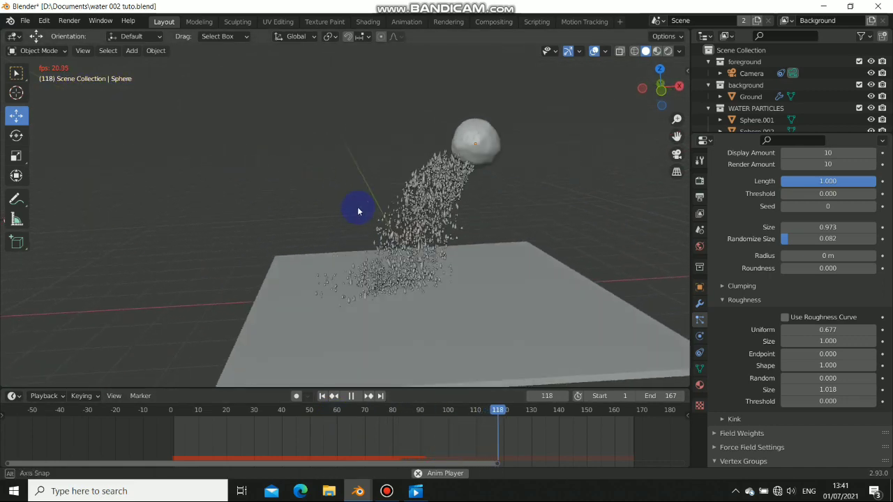
left_click(354, 395)
left_click(322, 396)
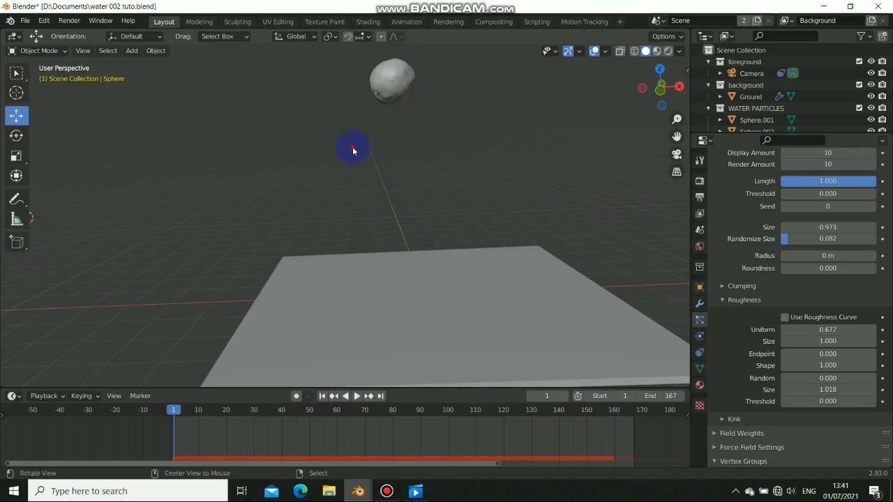
Set the child Display Amount to 5 and replay, pausing at frames 68 and 101 to inspect
middle_click_drag(352, 149, 754, 278)
scroll(823, 261, "up", 3)
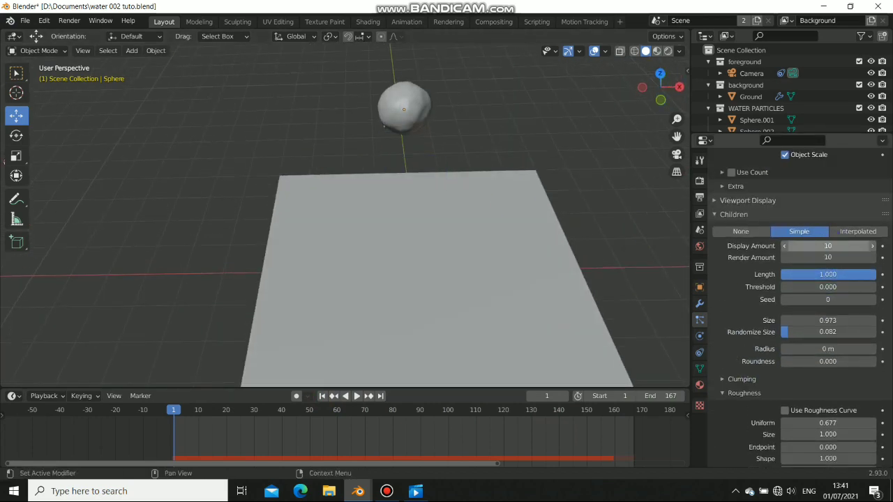
type("5")
key("Return")
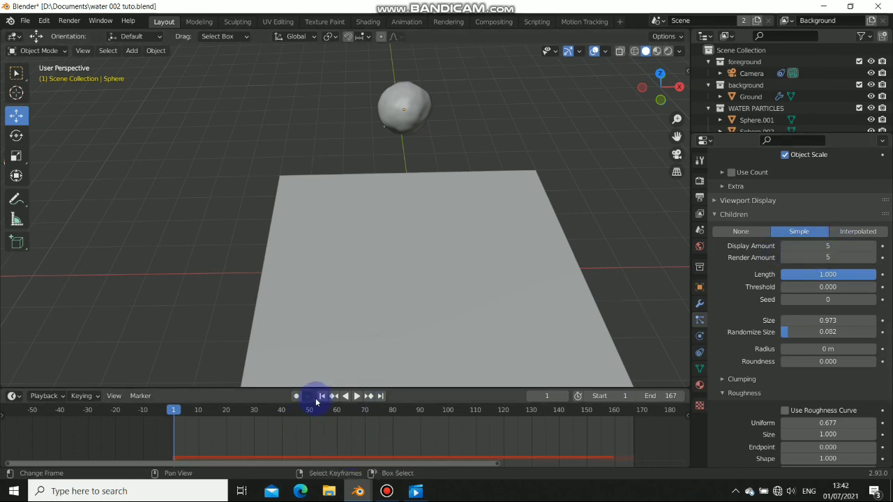
left_click(357, 395)
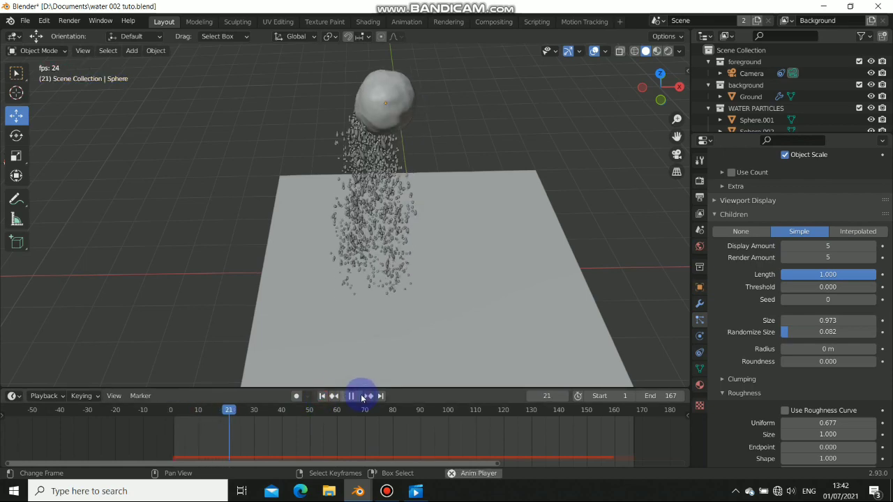
left_click(352, 395)
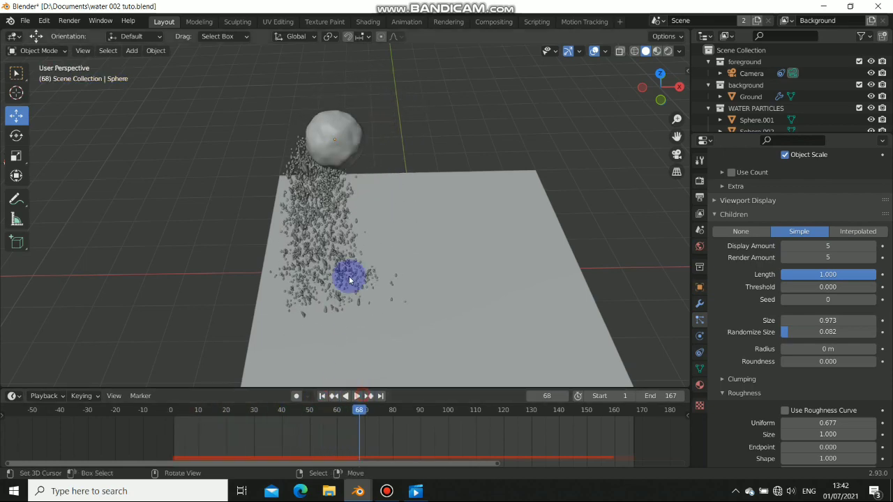
middle_click_drag(348, 275, 299, 219)
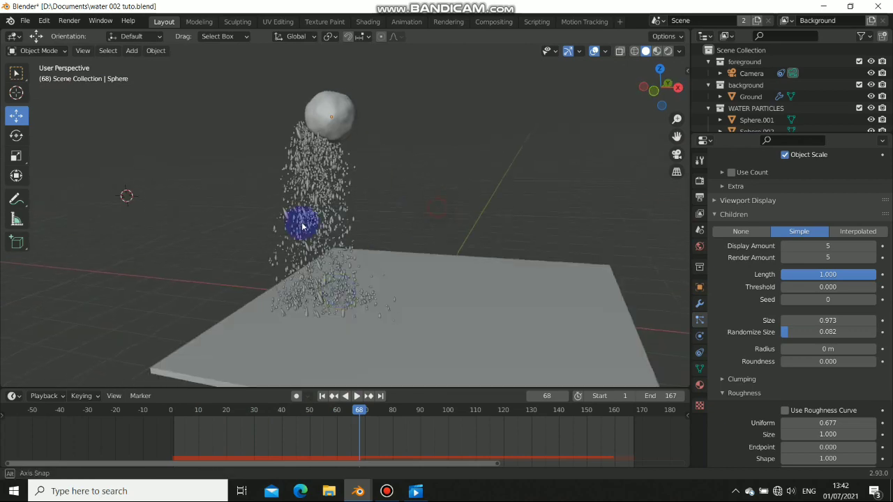
left_click(355, 396)
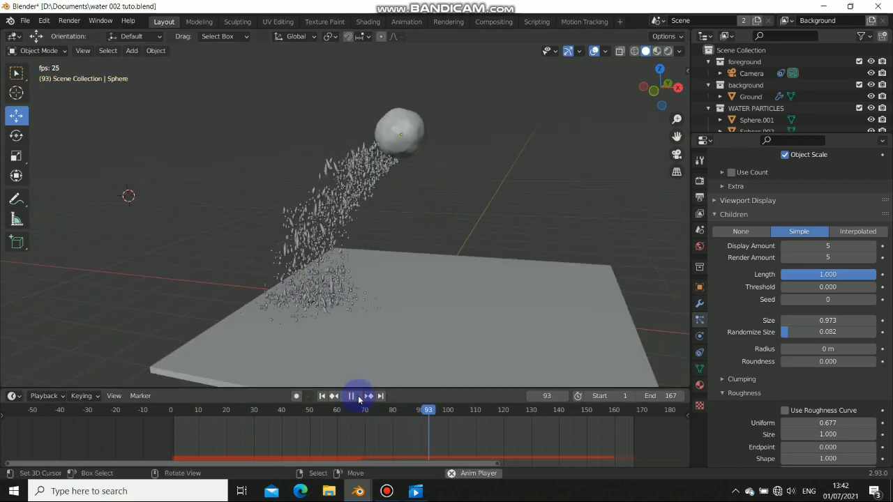
left_click(354, 395)
middle_click_drag(488, 175, 518, 143)
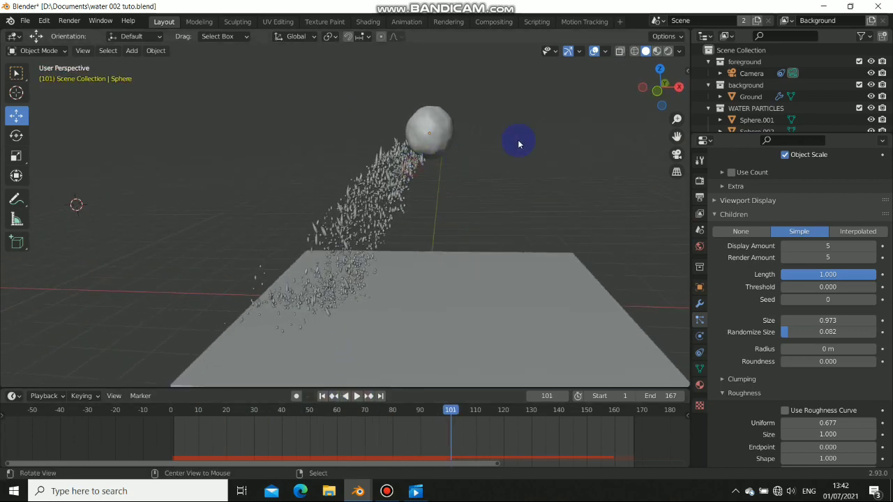
Switch the viewport to Material Preview, rewind to frame 1, and move to the Shading workspace
left_click(662, 53)
middle_click_drag(445, 113, 375, 218)
scroll(375, 218, "up", 2, "alt")
scroll(374, 218, "up", 2)
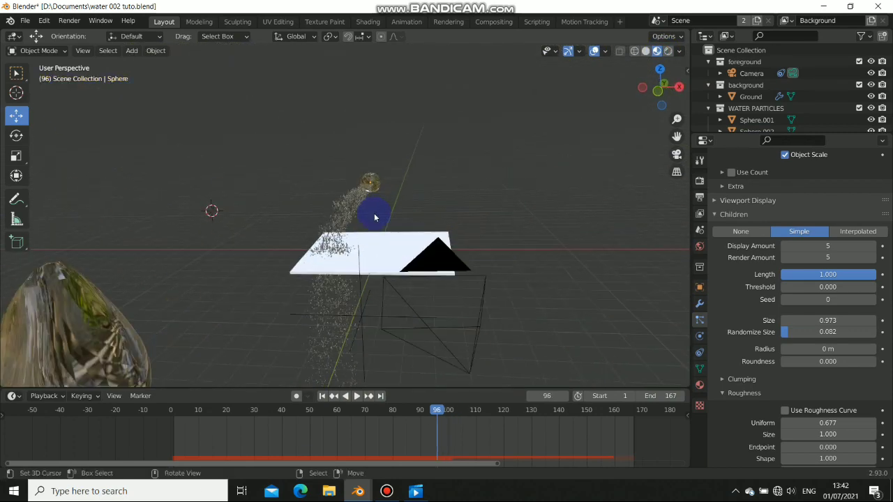
left_click(324, 396)
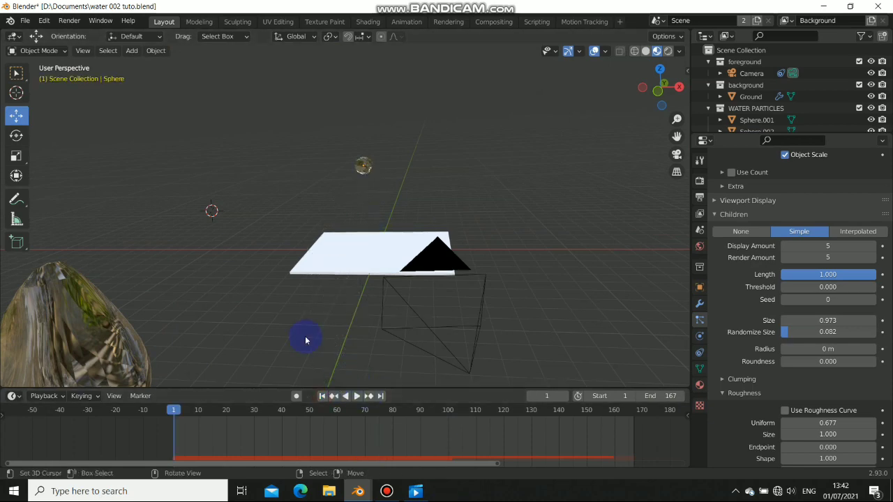
left_click(368, 22)
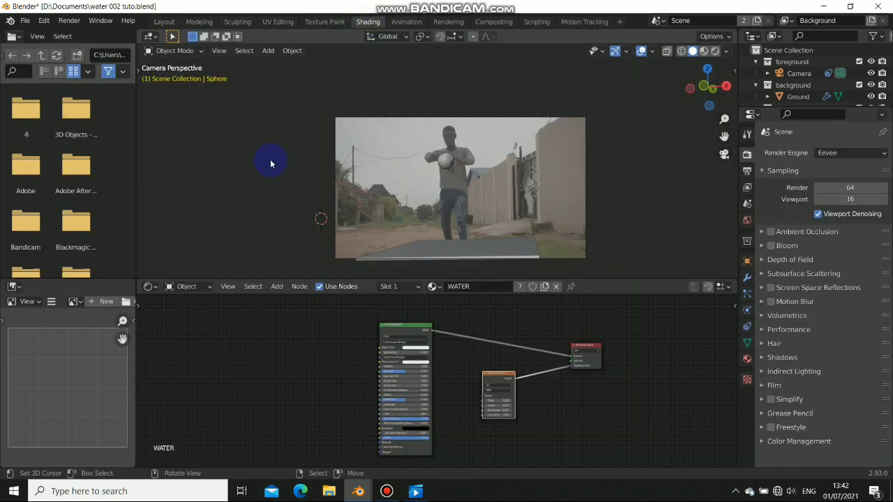
Add an Environment Texture node to the World nodes, link it to Background Color, and browse for its image
left_click(185, 312)
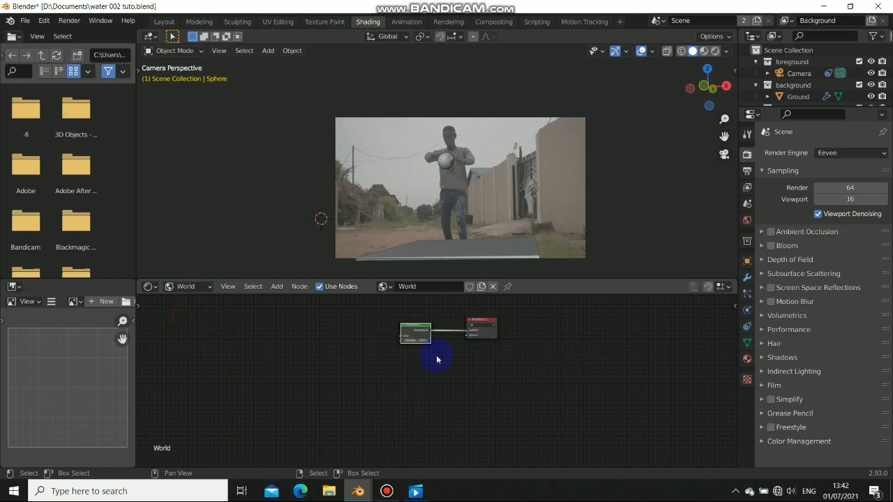
middle_click_drag(356, 361, 369, 374)
key("shift+a")
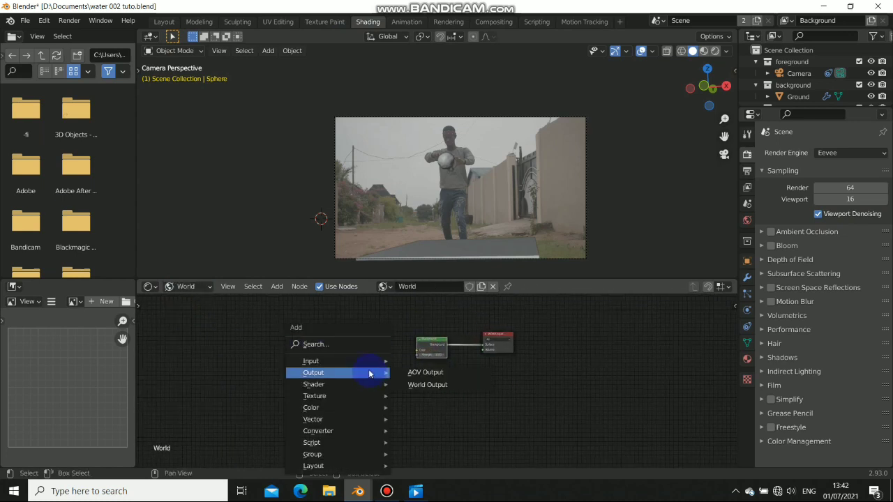
mouse_move(313, 398)
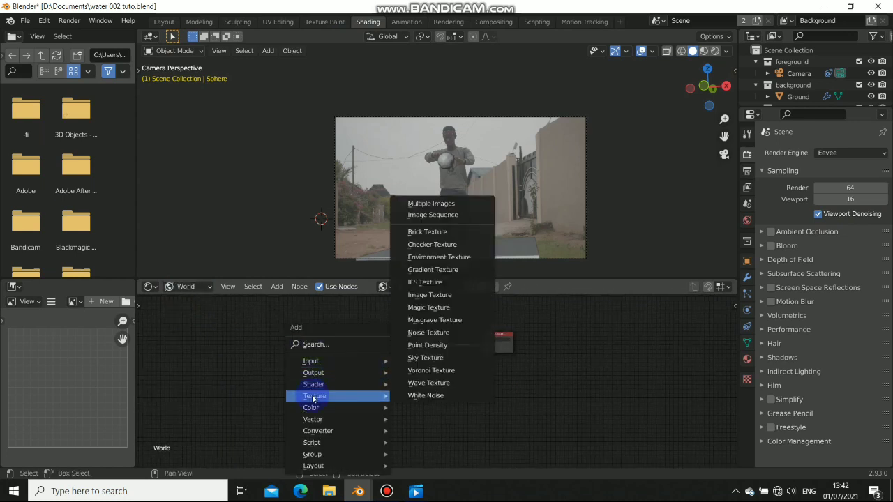
left_click(433, 257)
left_click(349, 341)
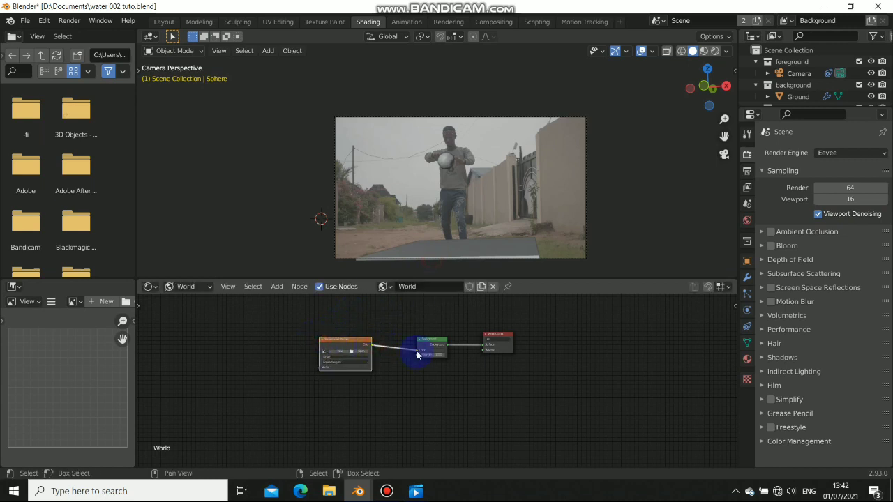
left_click_drag(417, 355, 423, 357)
left_click_drag(358, 354, 381, 347)
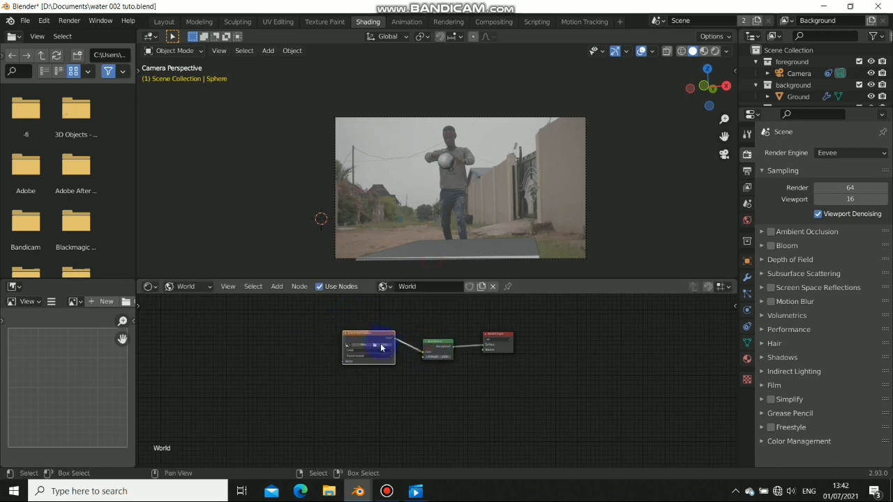
left_click(381, 347)
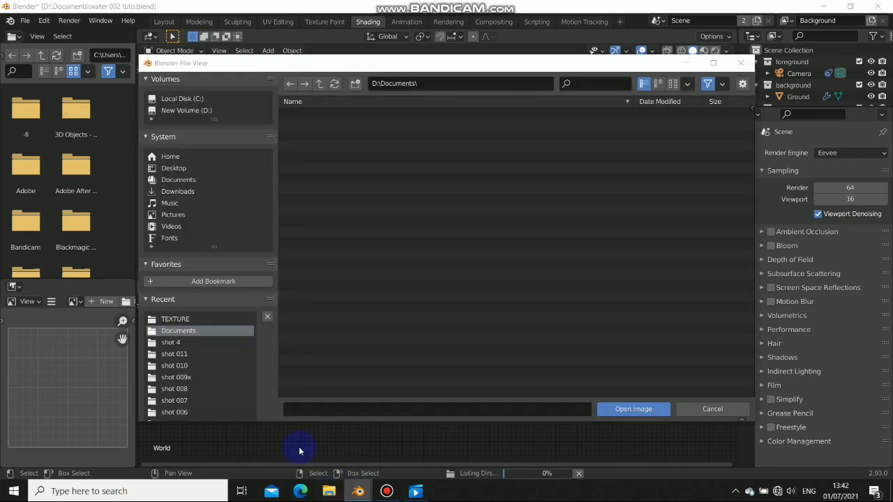
In File Explorer, browse to the Pictures\TEXTURE folder on Local Disk (C:)
left_click(329, 491)
scroll(244, 263, "down", 1)
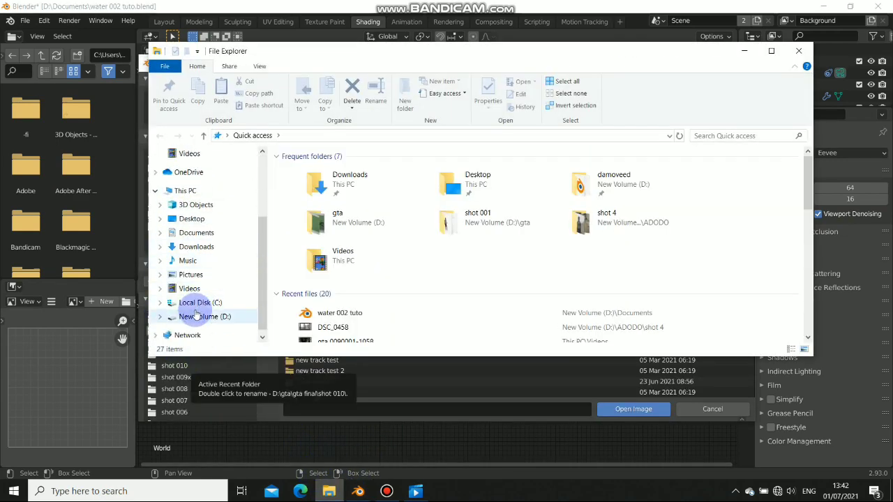
left_click(200, 302)
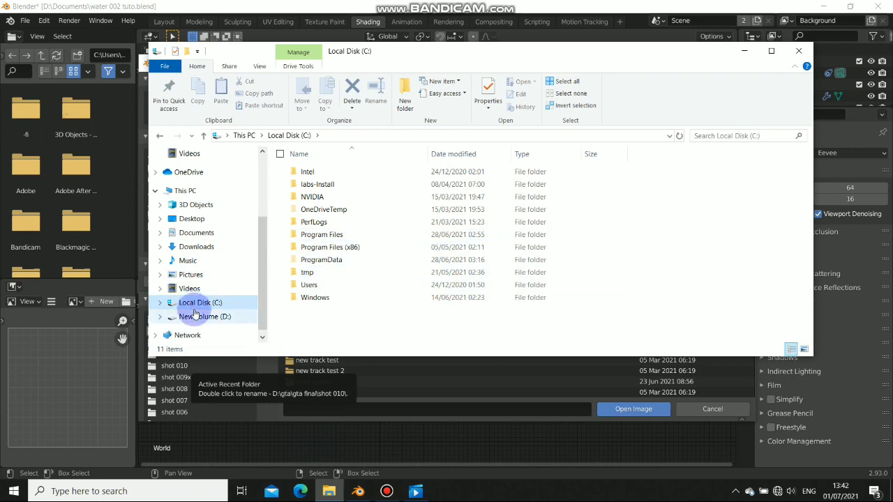
left_click(189, 275)
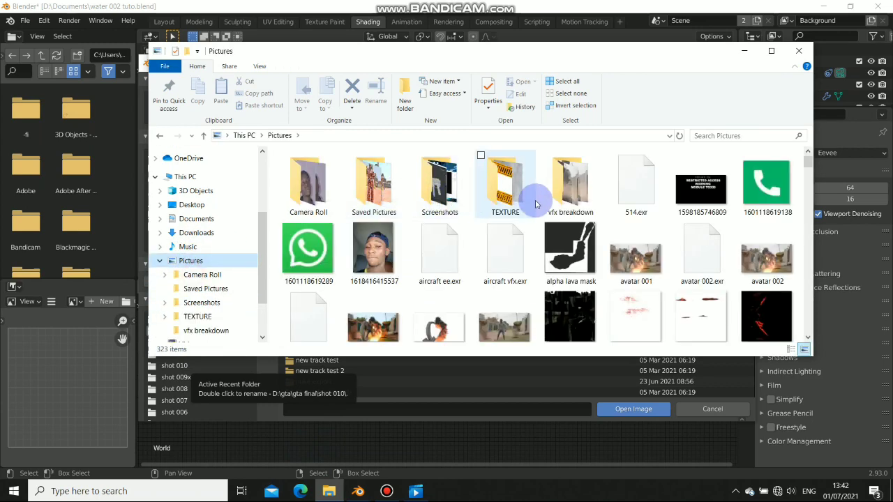
double_click(508, 200)
Drag PANO_20210604_162138_1 into Blender's file browser and open it as the world image
scroll(516, 203, "down", 5)
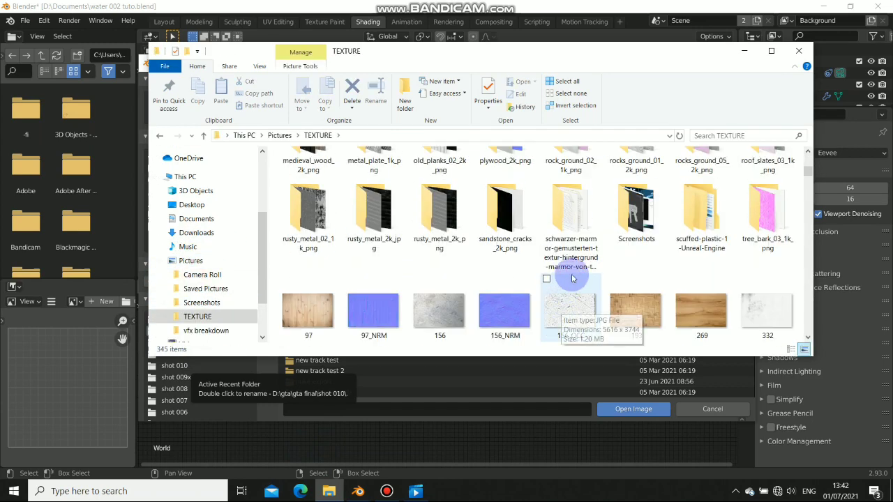
scroll(506, 258, "down", 3)
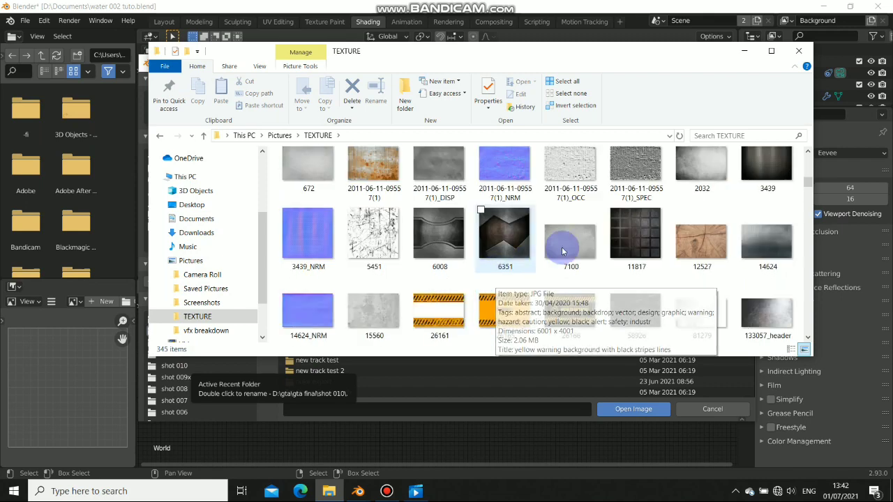
scroll(502, 272, "down", 5)
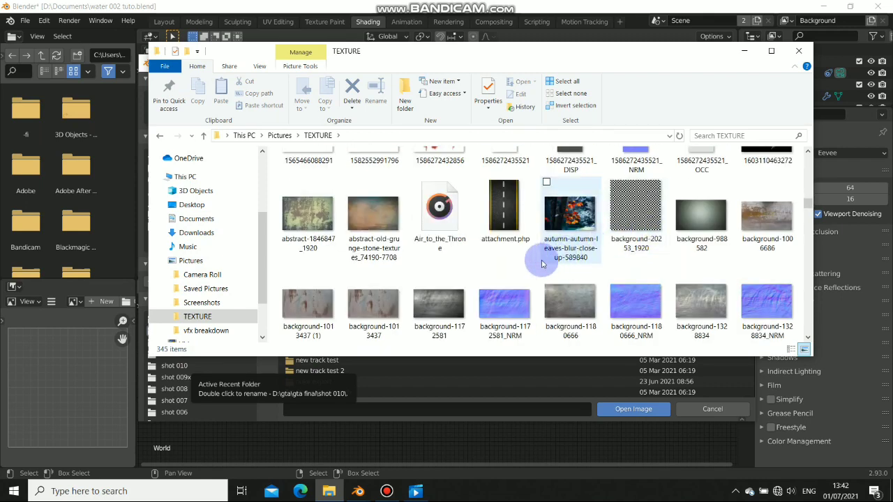
scroll(611, 226, "down", 10)
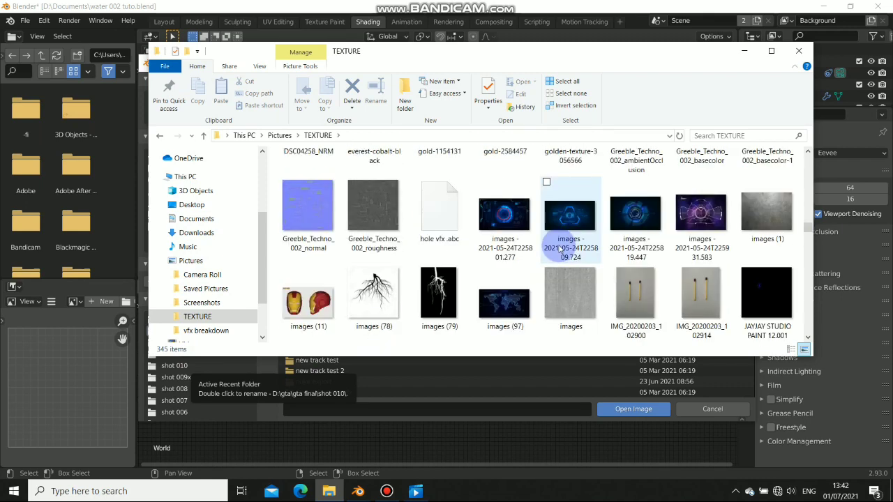
scroll(559, 249, "down", 4)
scroll(654, 223, "up", 1)
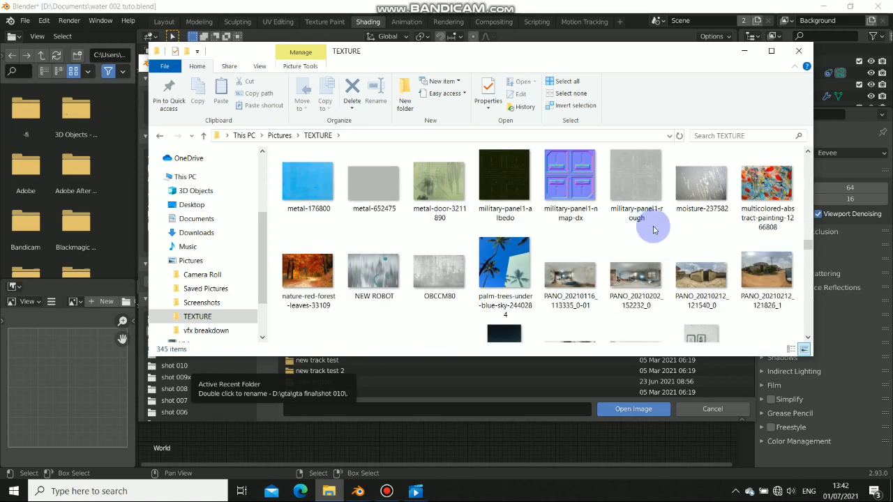
scroll(359, 272, "down", 1)
left_click_drag(438, 292, 535, 374)
left_click(623, 410)
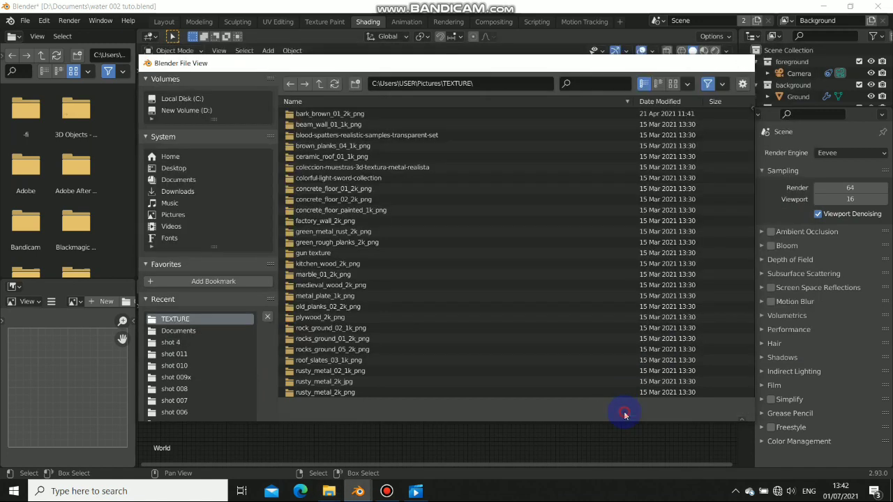
Preview the viewport in Rendered shading with Film Transparent off so the panorama backdrop shows
middle_click_drag(433, 373, 510, 397)
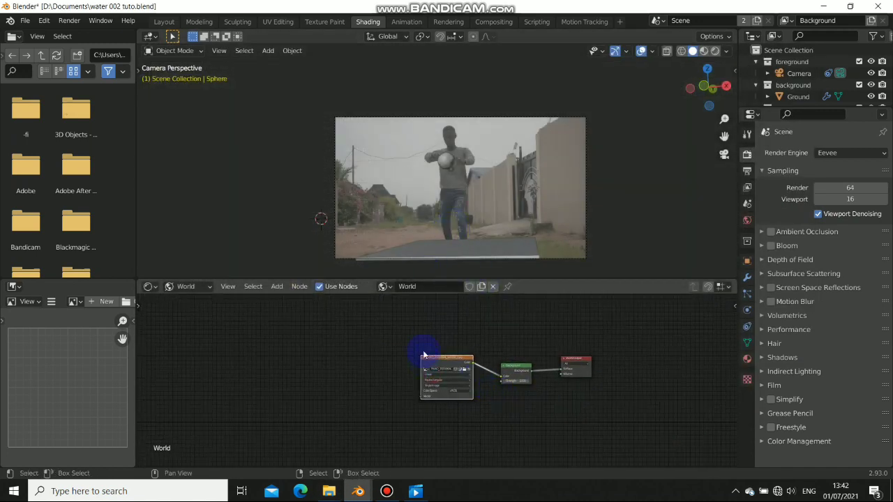
left_click(715, 53)
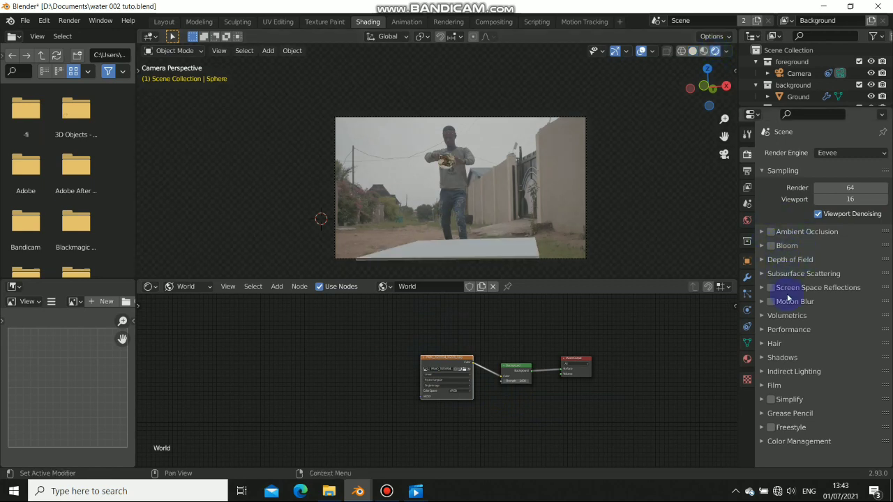
left_click(763, 387)
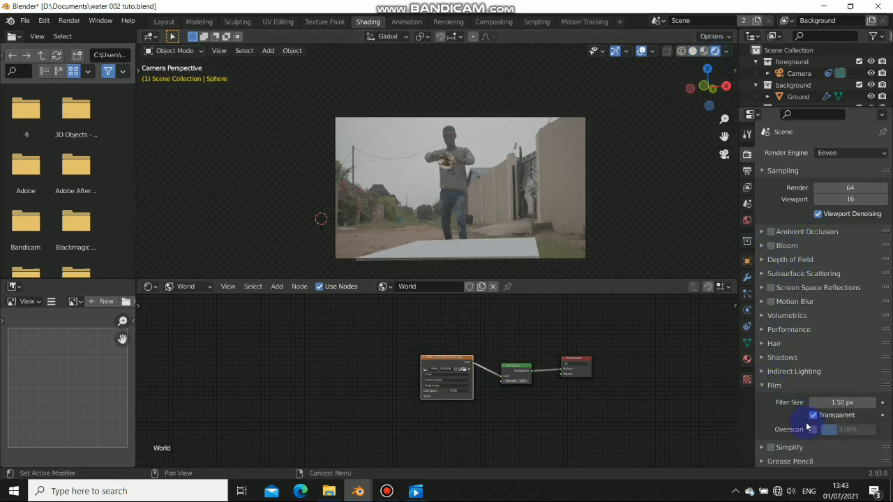
left_click(813, 416)
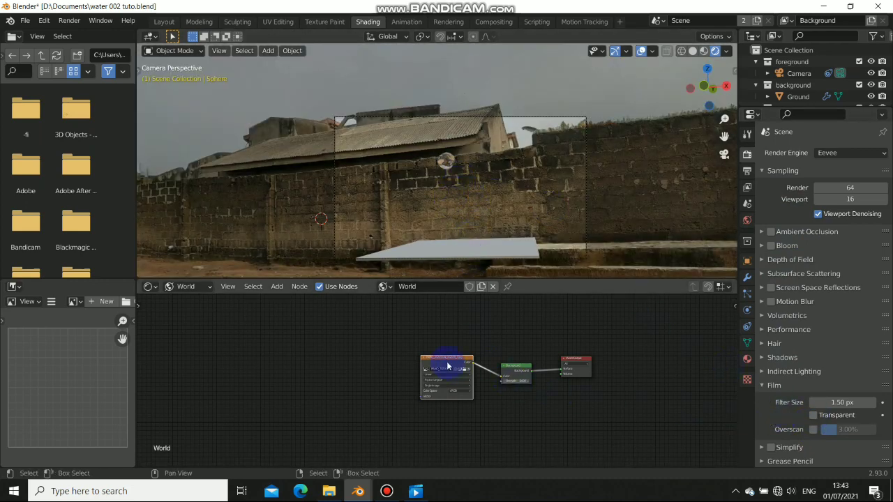
Add Texture Coordinate and Mapping nodes to the panorama and rotate it about -108° on Z
key("ctrl+t")
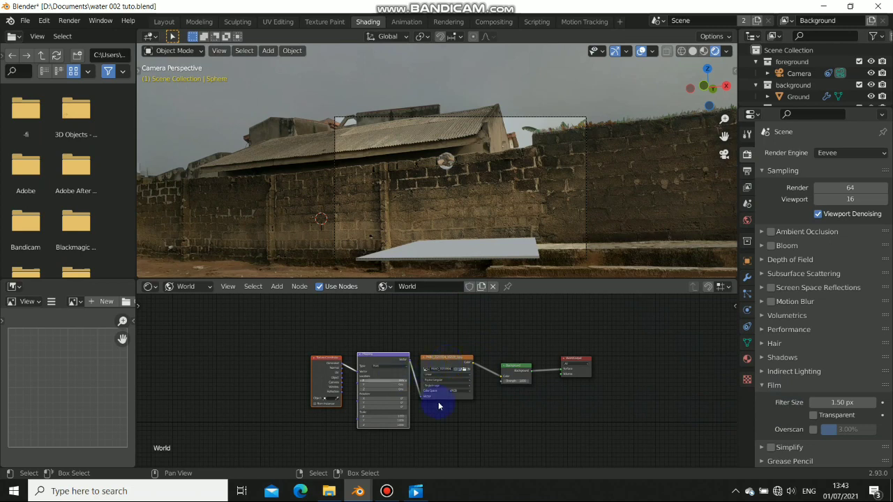
scroll(334, 395, "up", 3)
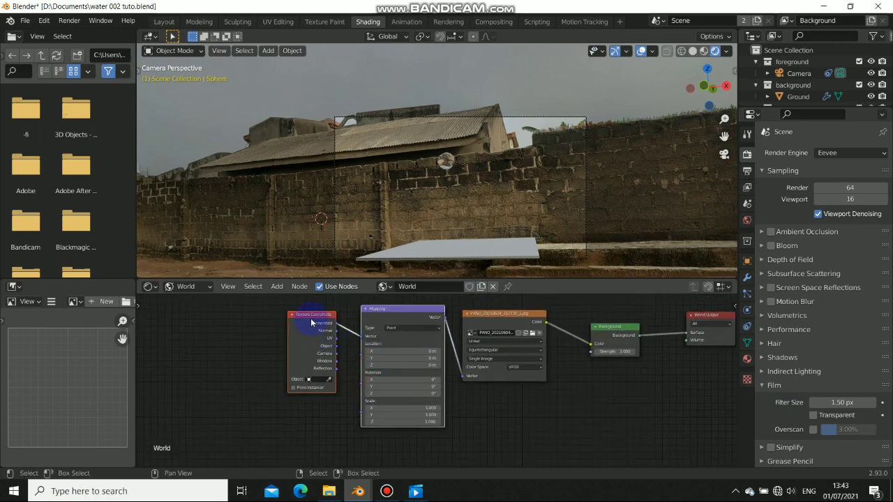
left_click_drag(395, 326, 390, 313)
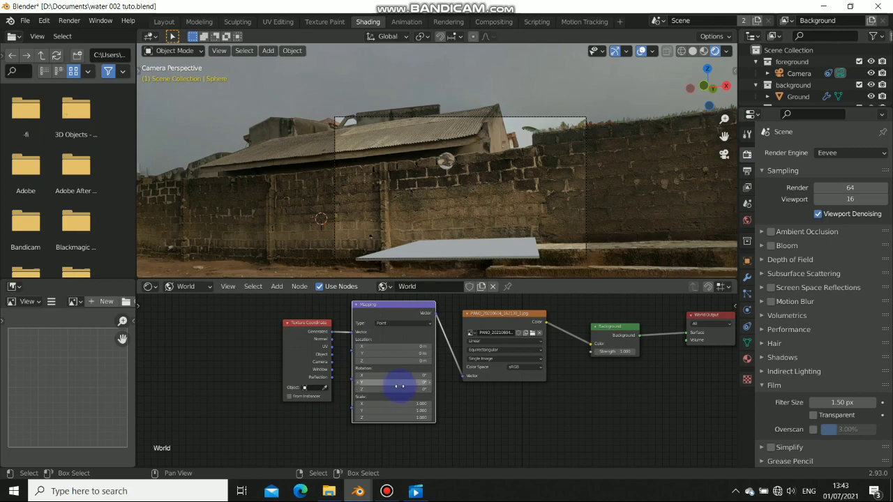
mouse_move(394, 389)
left_mouse_down()
mouse_move(258, 388)
mouse_move(410, 388)
left_mouse_up()
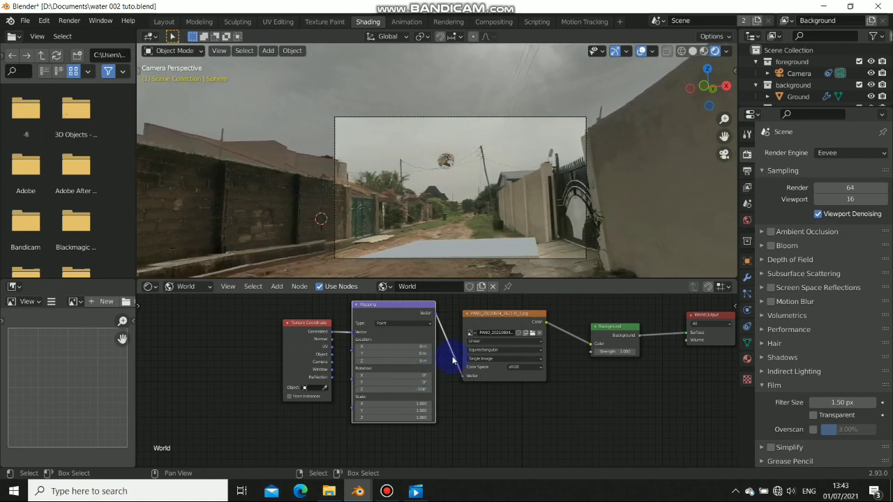
scroll(447, 168, "up", 8)
scroll(447, 168, "down", 6)
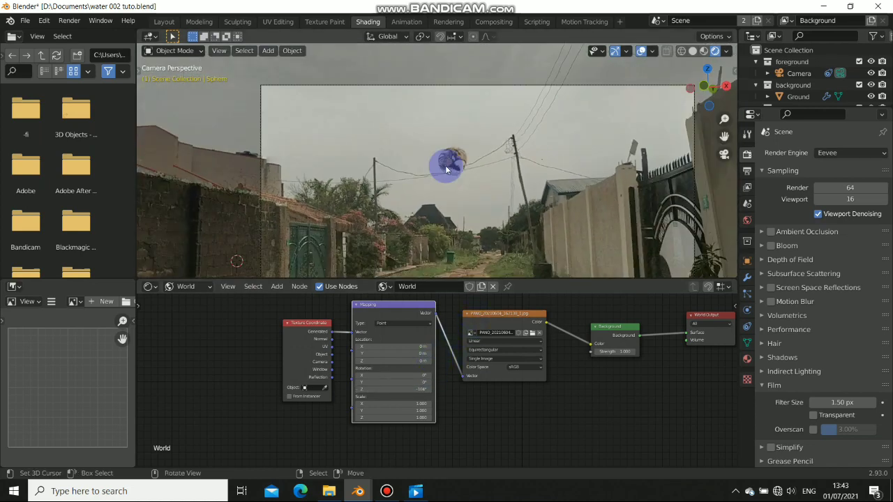
Return to the Layout workspace and look through the scene camera in Material Preview
left_click(167, 22)
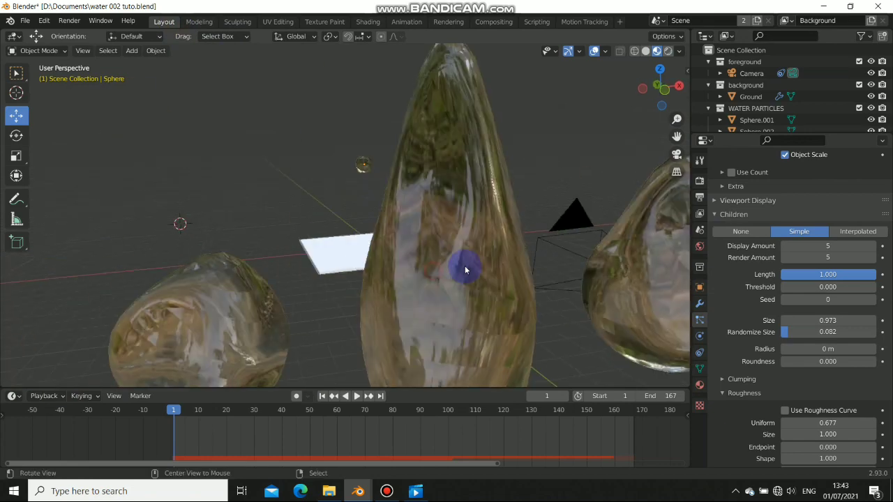
scroll(442, 243, "up", 3)
key("KP_0")
scroll(457, 240, "down", 4)
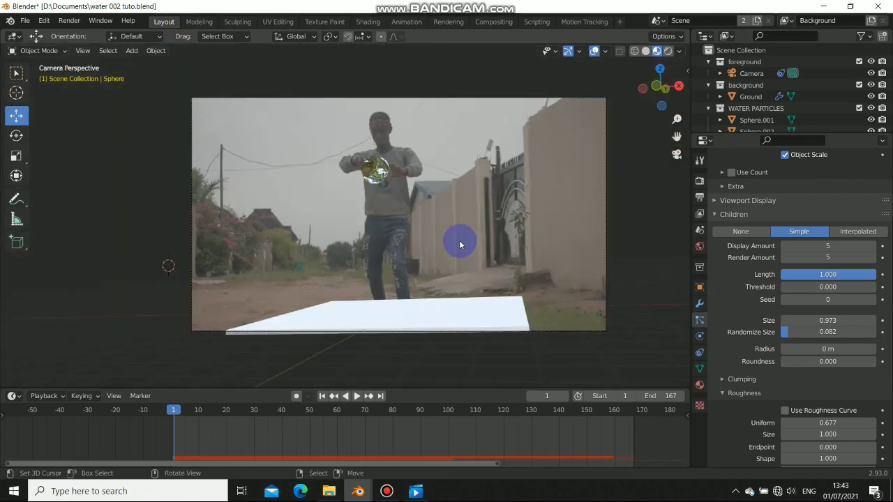
left_click(669, 52)
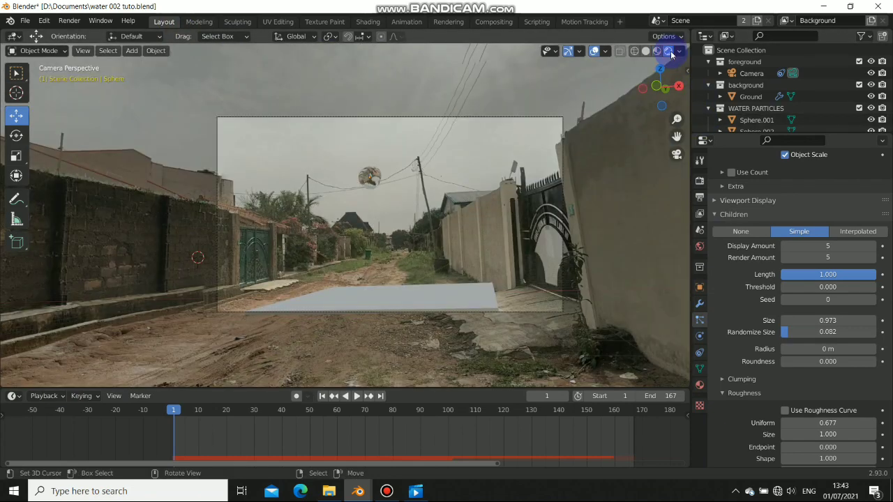
left_click(655, 52)
scroll(361, 188, "up", 4)
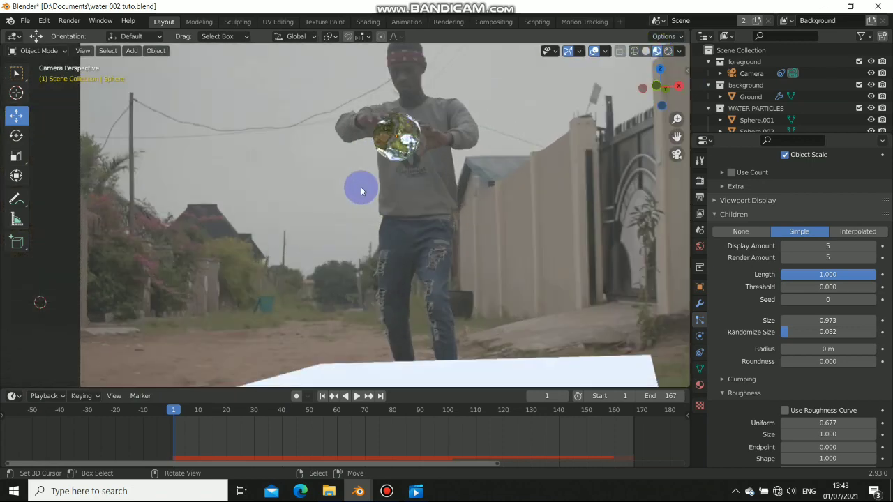
scroll(363, 190, "down", 3)
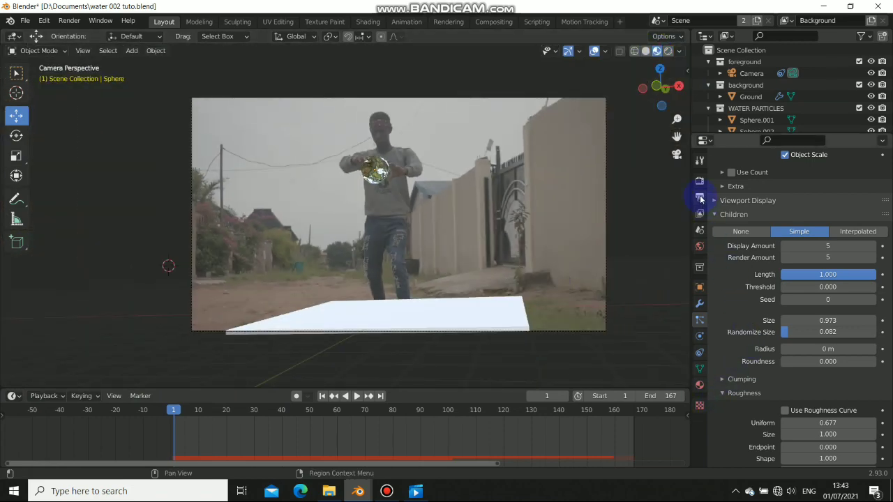
Turn Film Transparent back on in Render Properties and view the camera in Rendered shading
left_click(700, 198)
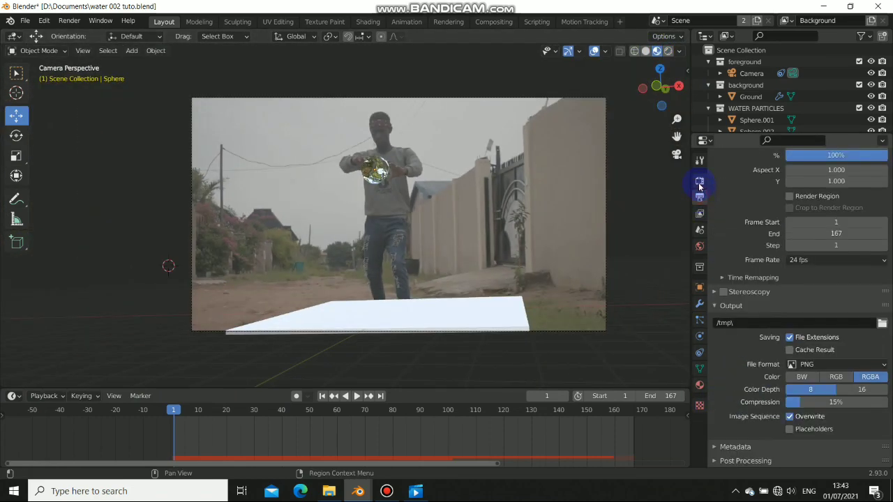
left_click(699, 180)
left_click(723, 351)
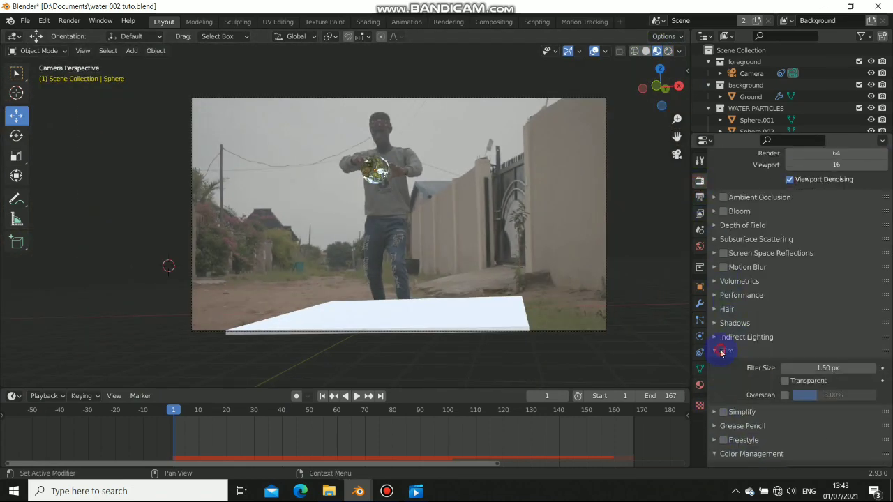
left_click(785, 380)
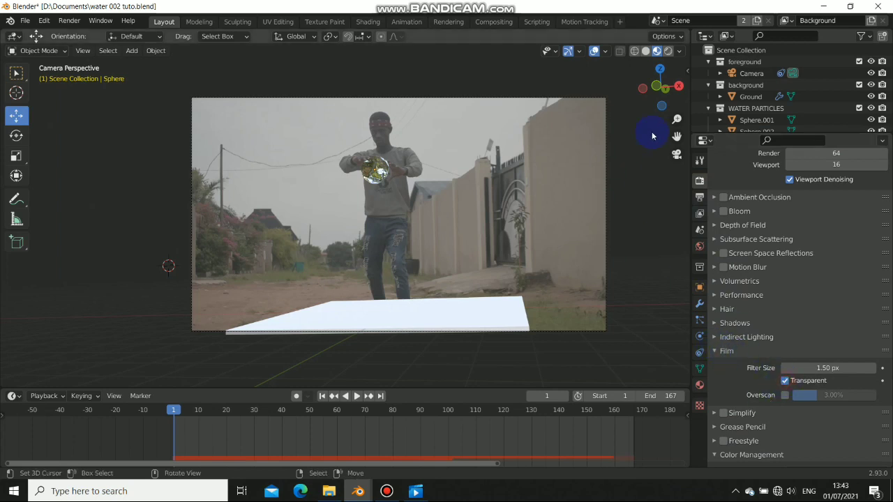
left_click(668, 51)
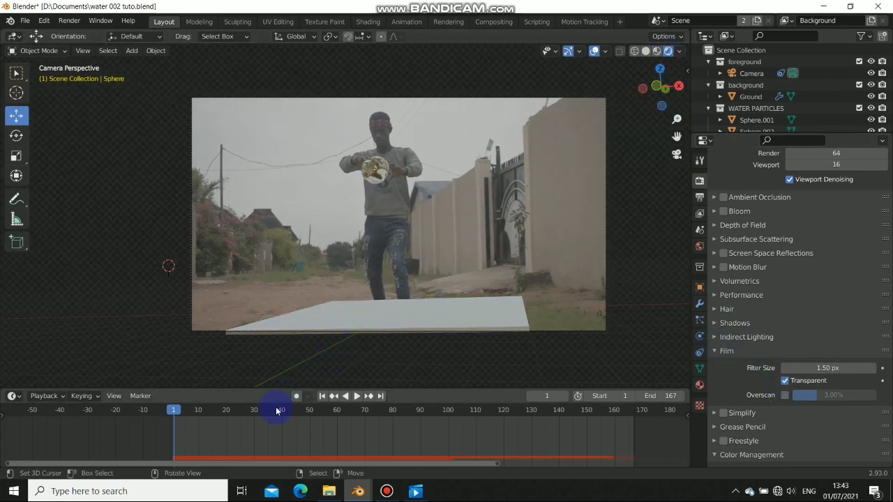
Play the animation from around frame 32 and zoom in on the glass ball
left_click(261, 436)
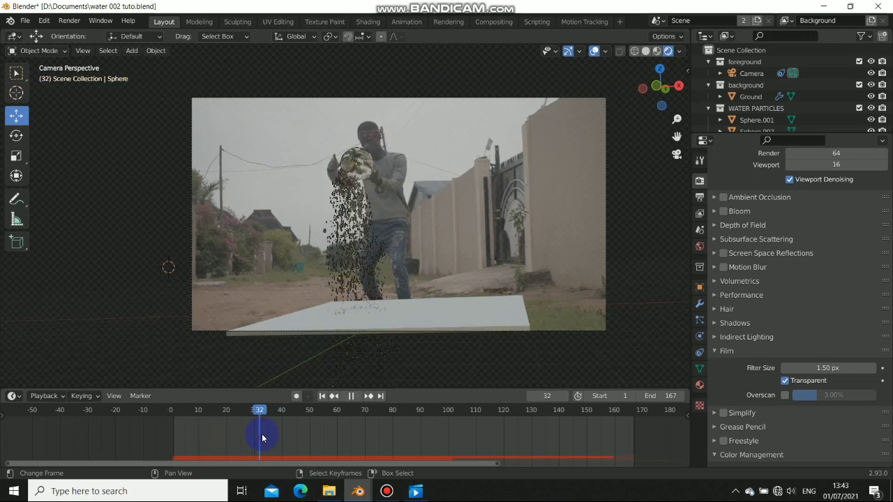
key("space")
key("space")
scroll(332, 168, "up", 9)
middle_click_drag(370, 126, 422, 183, "shift")
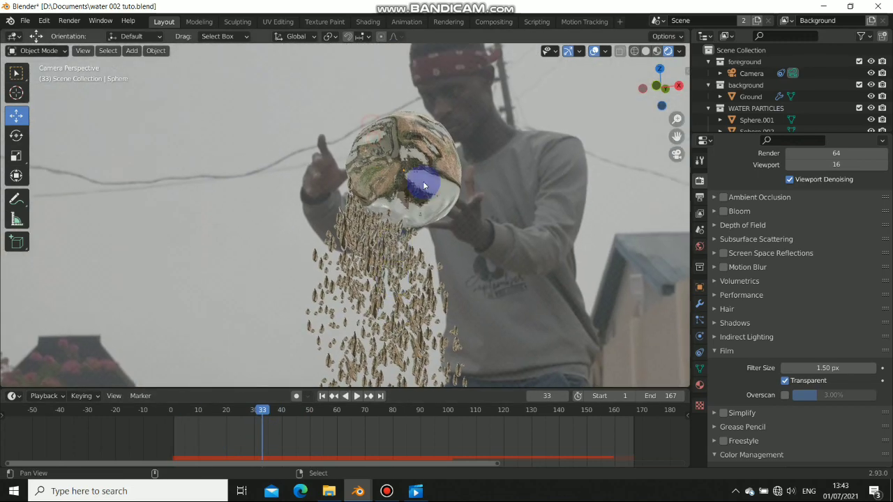
scroll(446, 137, "up", 1)
scroll(446, 138, "up", 2)
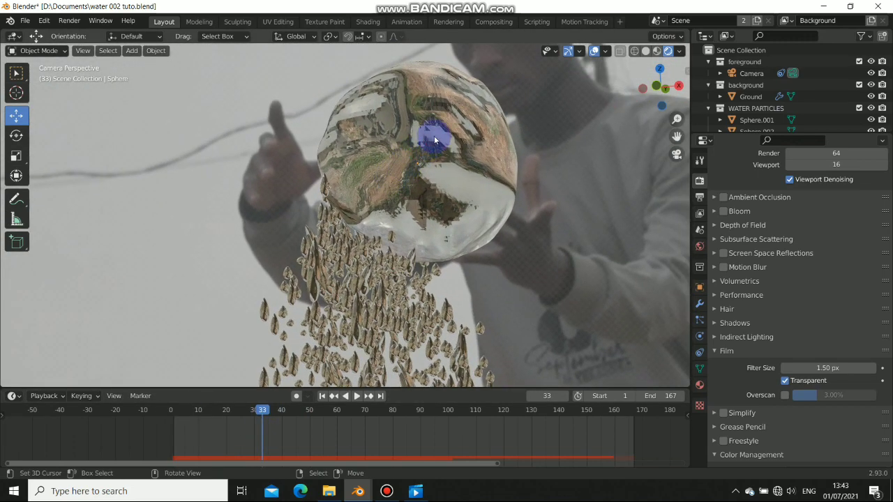
scroll(478, 152, "down", 5)
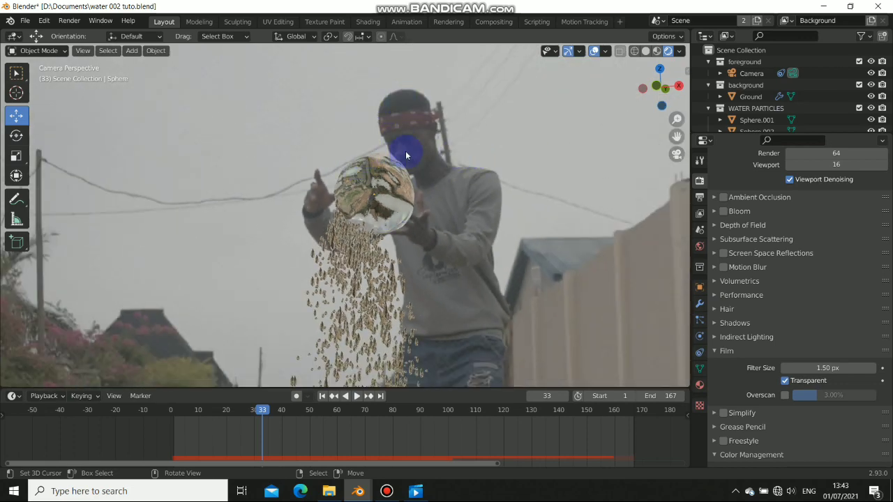
scroll(388, 175, "up", 2)
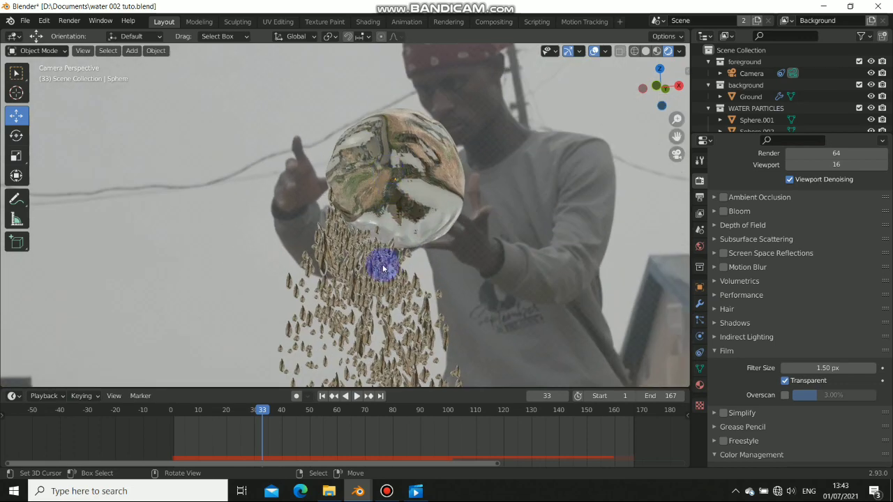
scroll(362, 276, "down", 2)
scroll(351, 166, "down", 3)
Orbit around the sphere to inspect the falling drops, then return to the camera view
middle_click_drag(351, 165, 371, 181)
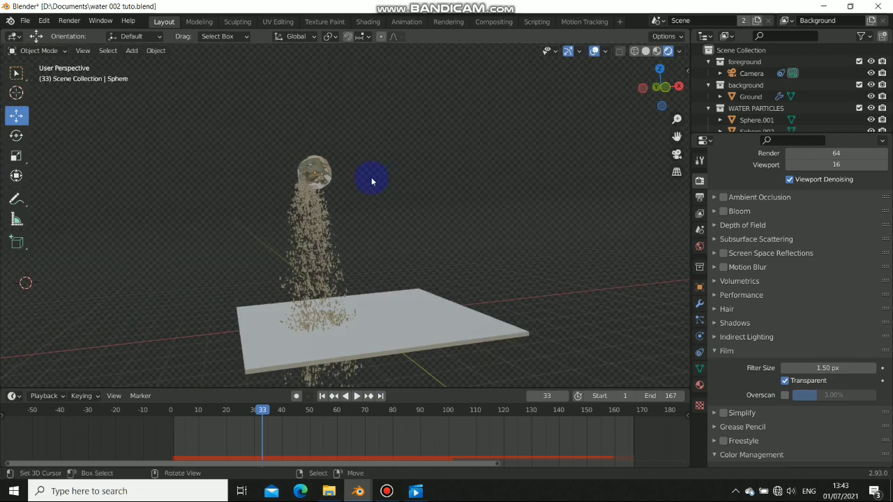
scroll(371, 180, "up", 6)
middle_click_drag(303, 151, 387, 186, "shift")
scroll(393, 159, "down", 4)
middle_click_drag(449, 216, 401, 234)
key("KP_0")
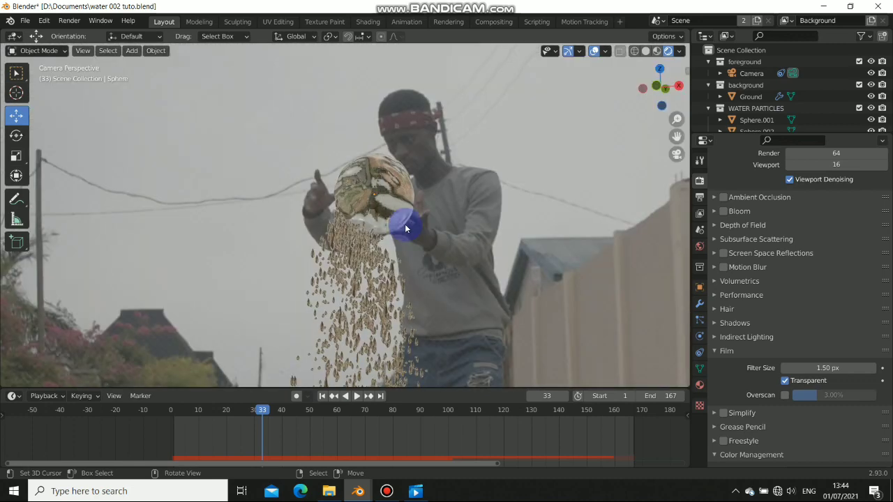
scroll(402, 253, "down", 5)
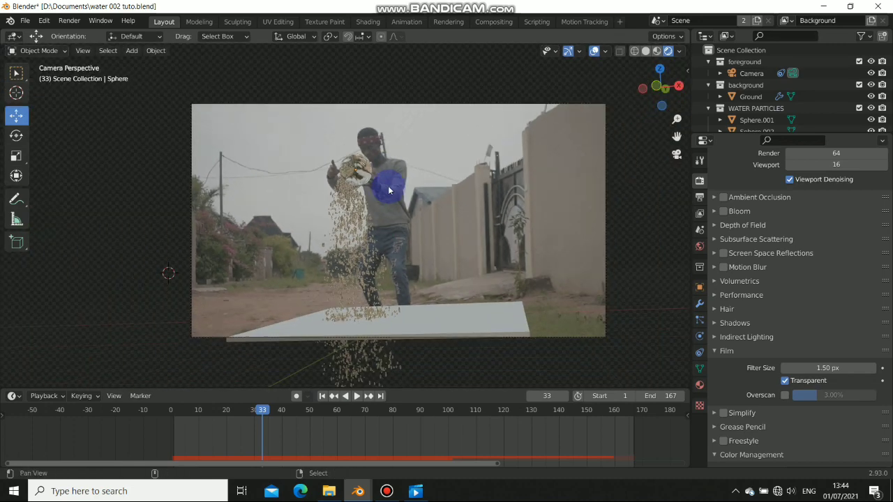
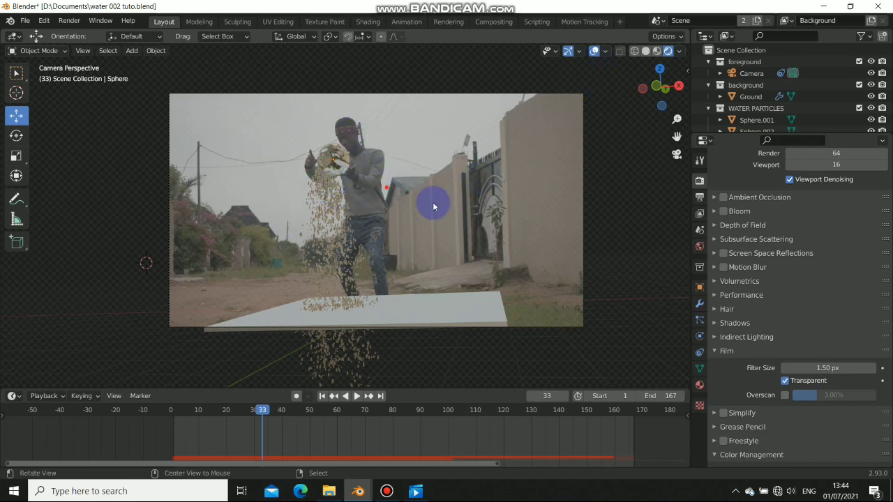
Orbit out of the camera view and inspect the sphere, drops and ground plane in Solid shading
left_click_drag(431, 199, 360, 202, "alt")
key("KP_0")
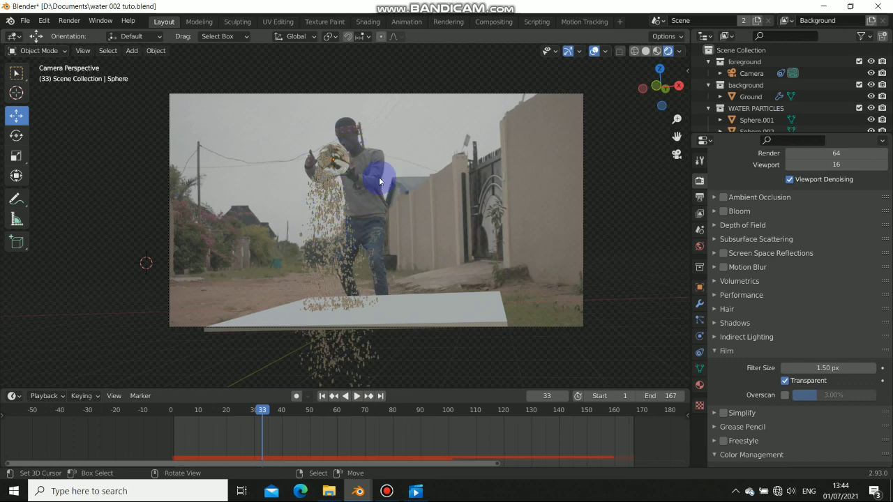
mouse_move(339, 237)
left_mouse_down("alt")
mouse_move(438, 243)
mouse_move(337, 250)
left_mouse_up("alt")
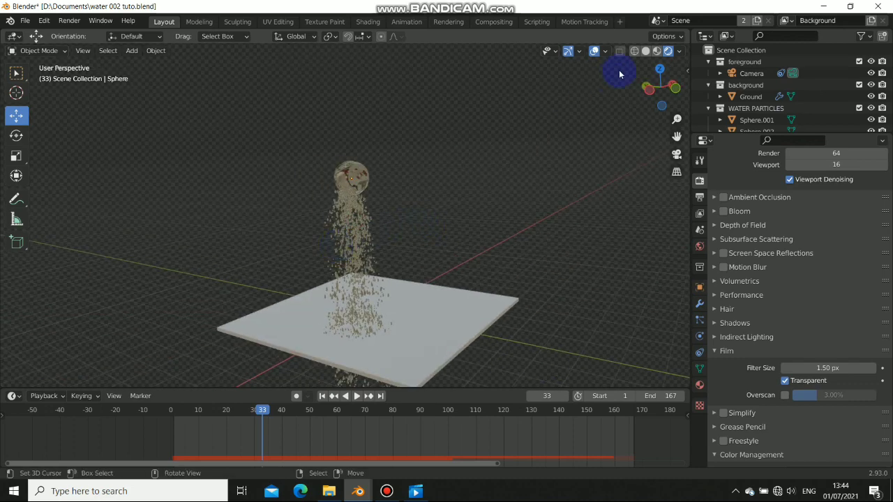
left_click(647, 55)
middle_click_drag(313, 269, 322, 268)
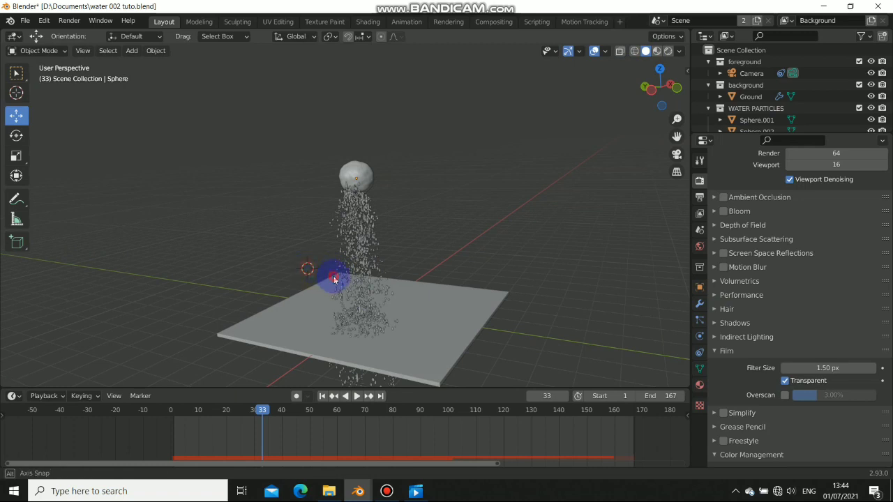
key("shift+a")
mouse_move(290, 370)
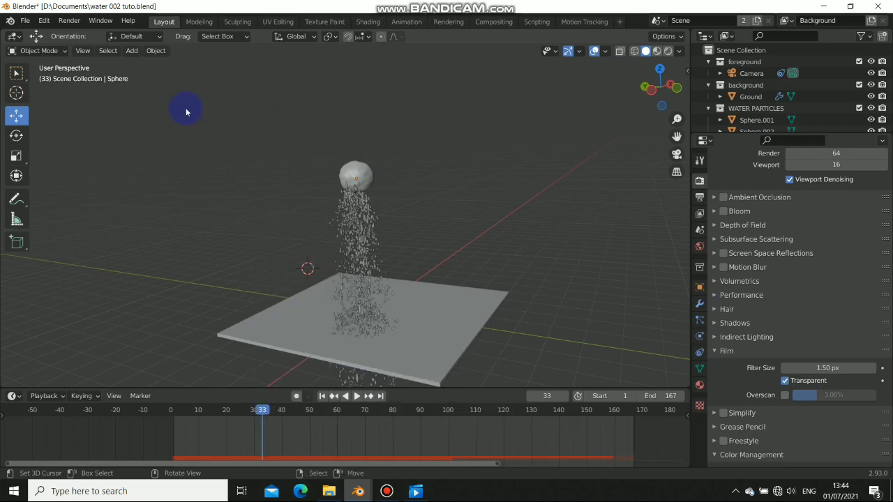
Enable the Import Images as Planes add-on in Preferences after searching 'imag'
left_click(61, 20)
mouse_move(44, 20)
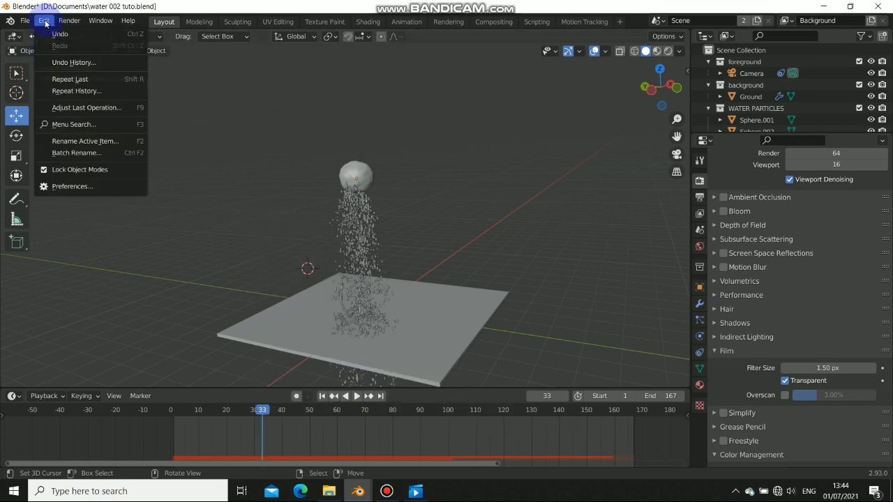
left_click(86, 187)
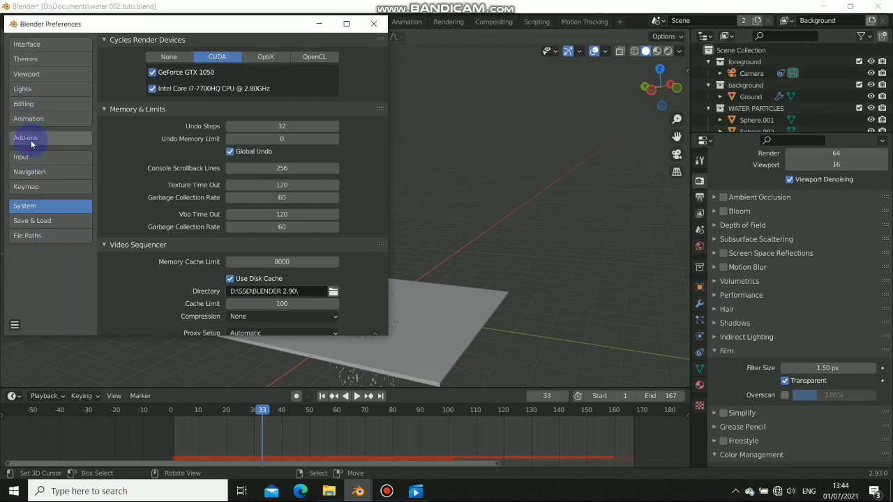
left_click(32, 141)
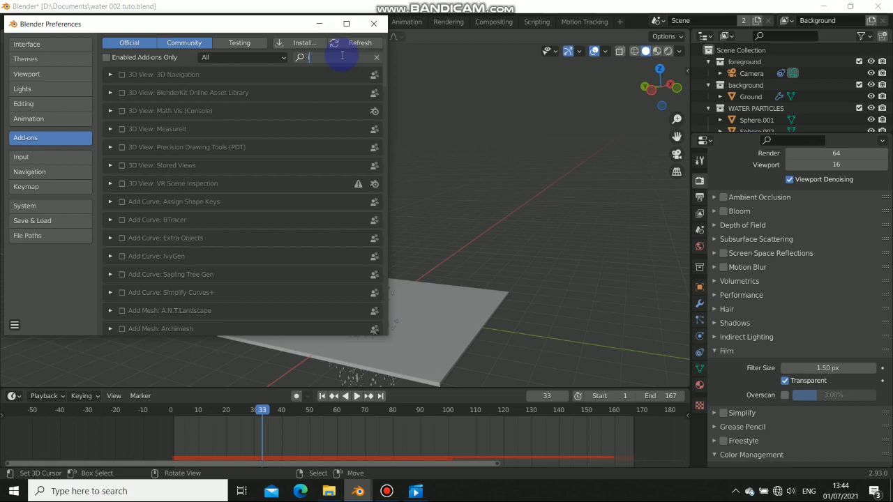
type("imag")
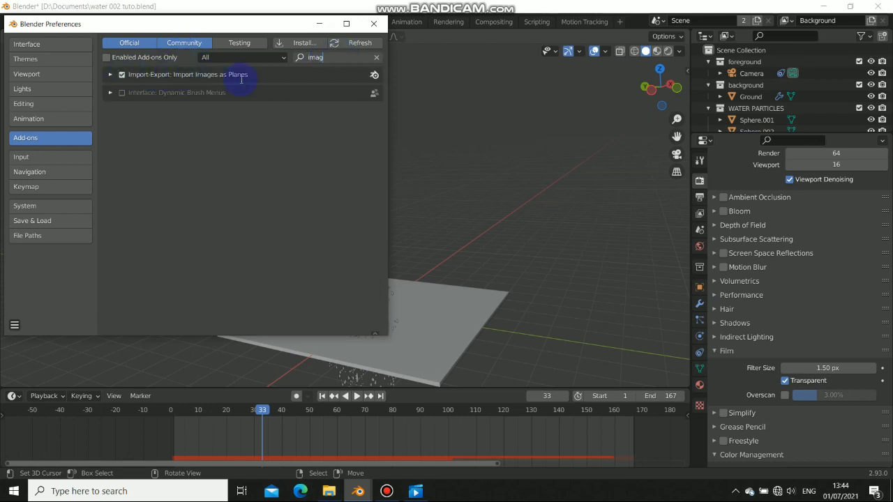
left_click(15, 325)
left_click(44, 295)
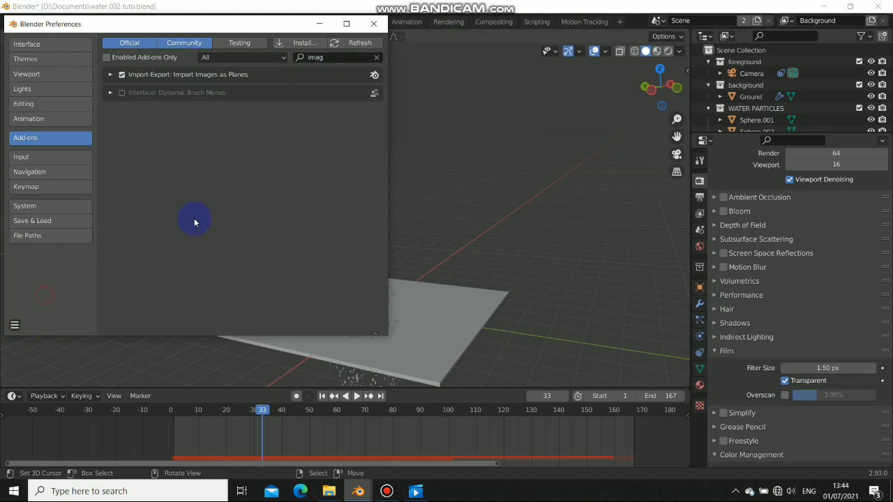
left_click(374, 21)
Import the DSC_0468 dance clip as an image plane and preview it through the camera
key("shift+a")
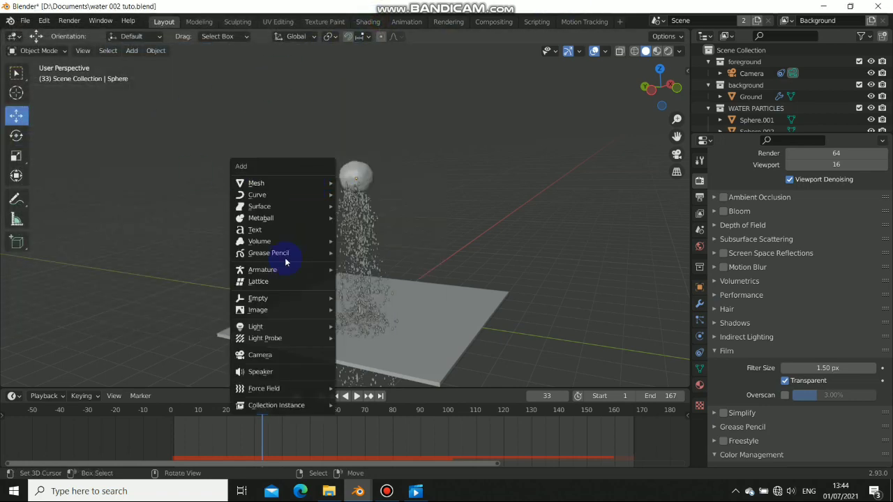
mouse_move(265, 316)
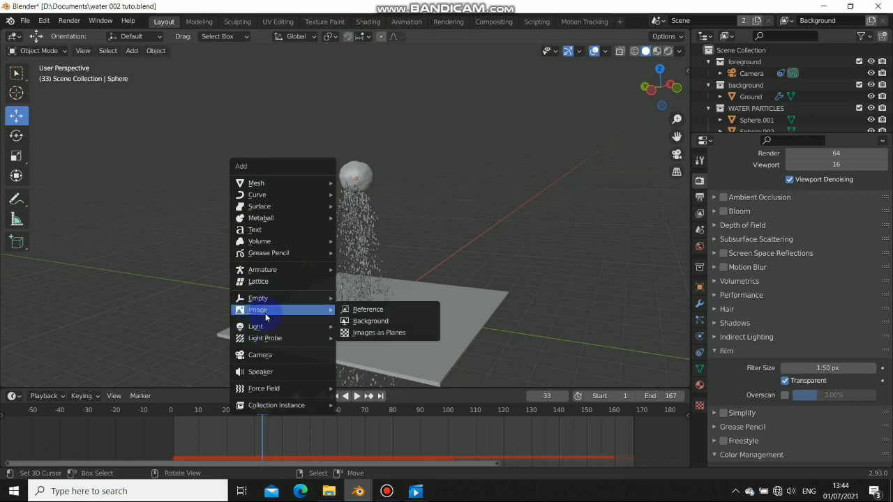
left_click(379, 332)
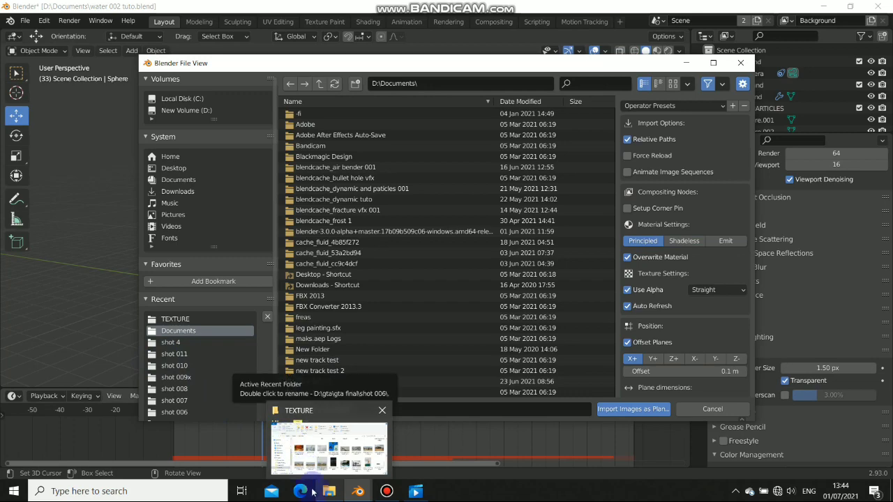
left_click(286, 441)
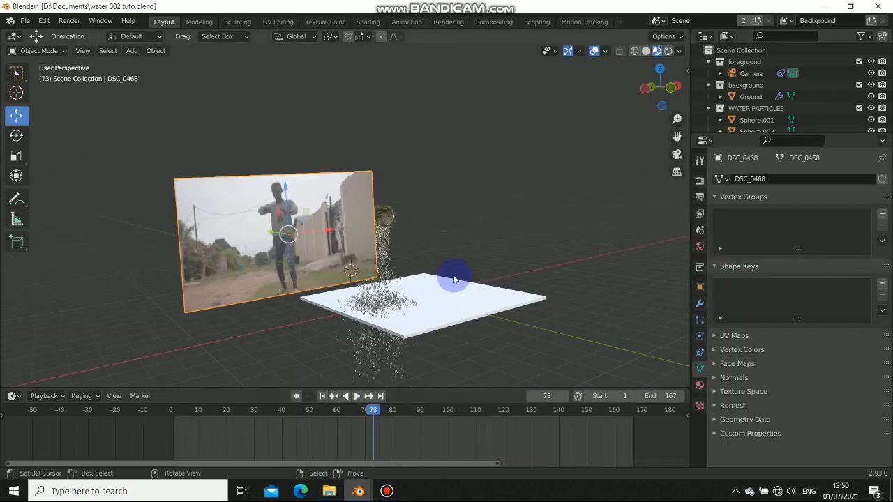
key("KP_0")
key("space")
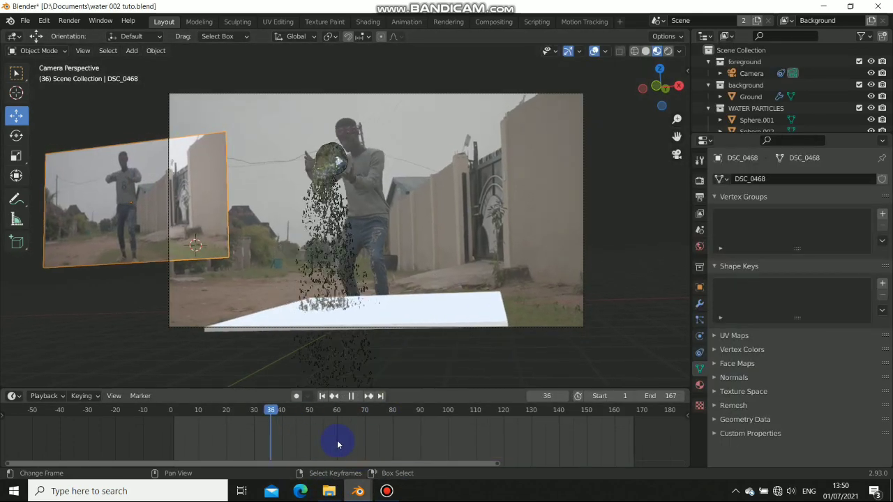
key("space")
middle_click_drag(202, 202, 472, 239)
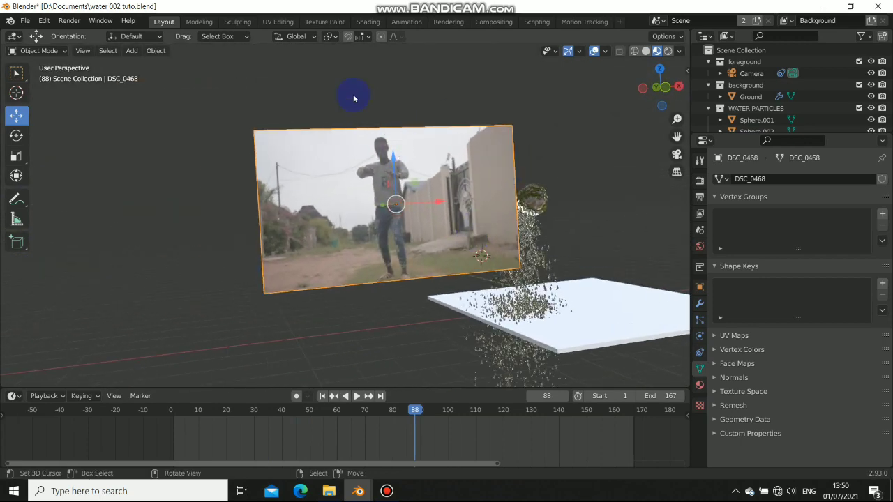
In the Shading workspace, rearrange the footage material's image texture, Principled BSDF and Material Output nodes
left_click(367, 22)
scroll(501, 372, "down", 6)
middle_click_drag(493, 356, 420, 359)
left_click_drag(512, 318, 467, 319)
left_click_drag(380, 327, 328, 340)
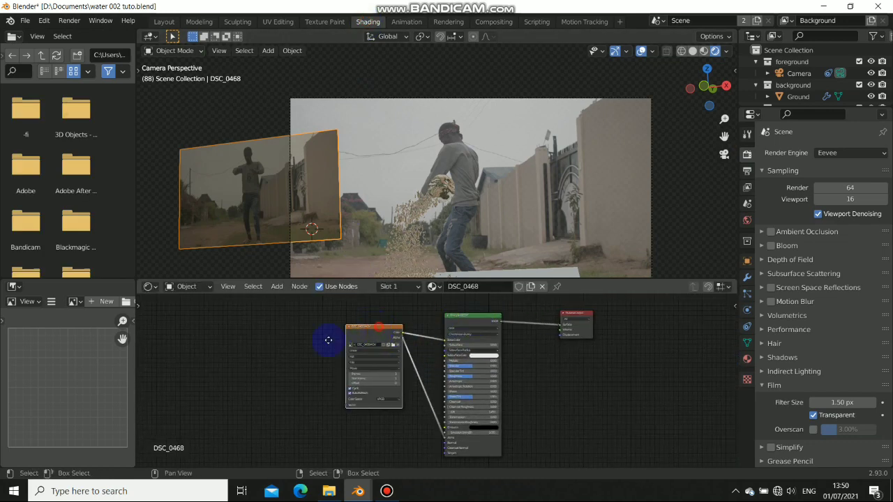
scroll(274, 369, "up", 8)
middle_click_drag(307, 375, 427, 380)
left_click_drag(328, 326, 345, 334)
scroll(450, 377, "down", 3)
left_click_drag(528, 339, 495, 356, "alt")
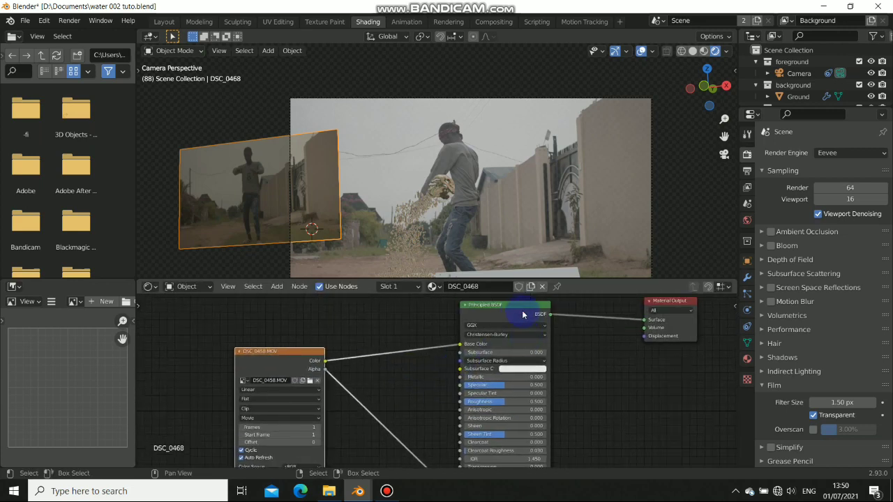
left_click_drag(522, 313, 510, 332)
left_click_drag(667, 318, 675, 343)
left_click_drag(395, 428, 479, 396, "alt")
left_click_drag(678, 355, 648, 361, "alt")
left_click_drag(425, 390, 516, 357, "alt")
scroll(403, 406, "up", 5)
left_click_drag(337, 370, 468, 379, "alt")
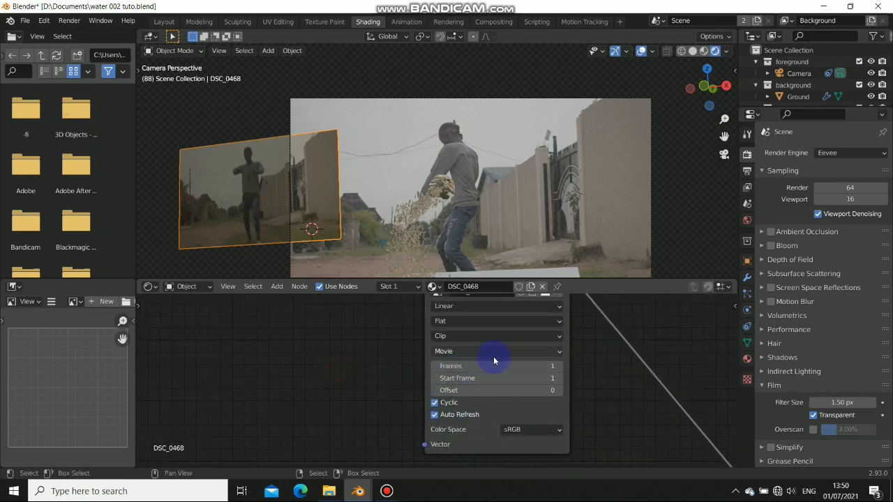
Set the image texture node's Frames to 167 and return to the Layout workspace
left_click(164, 21)
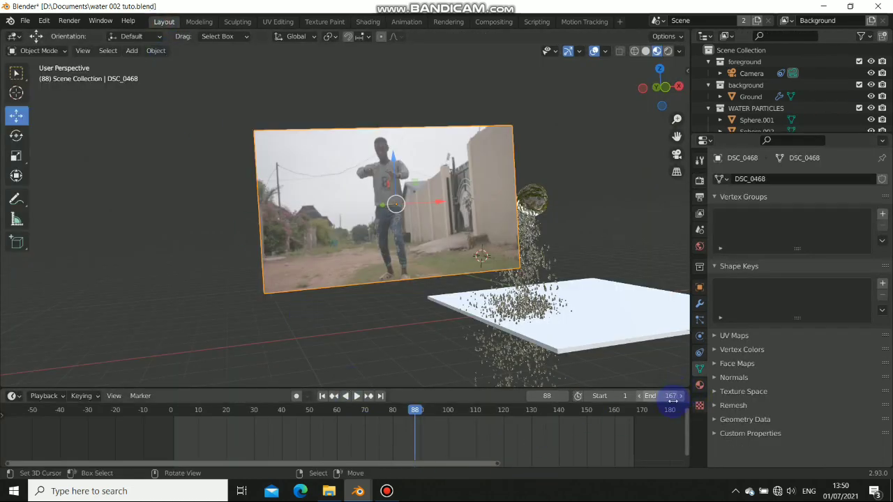
left_click(368, 23)
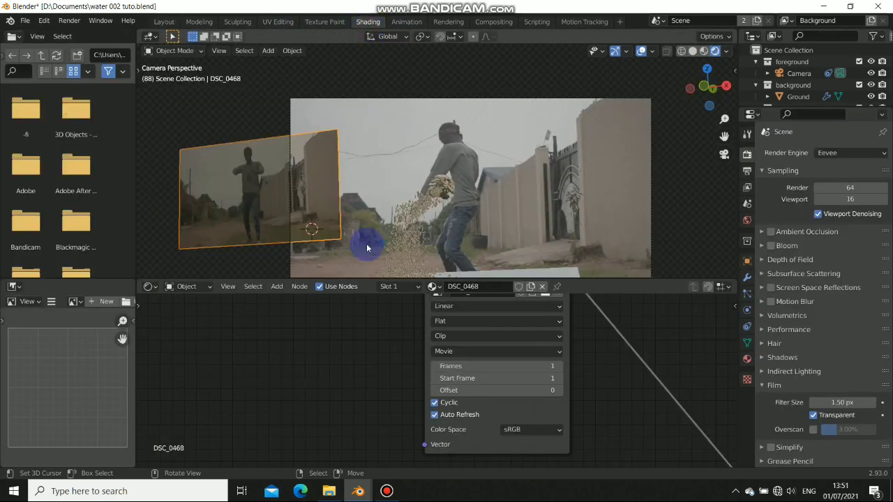
left_click(510, 366)
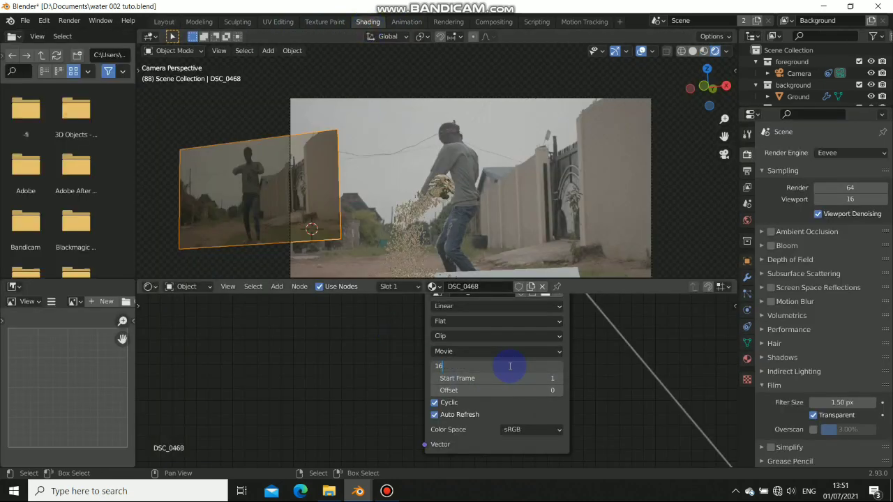
key("Return")
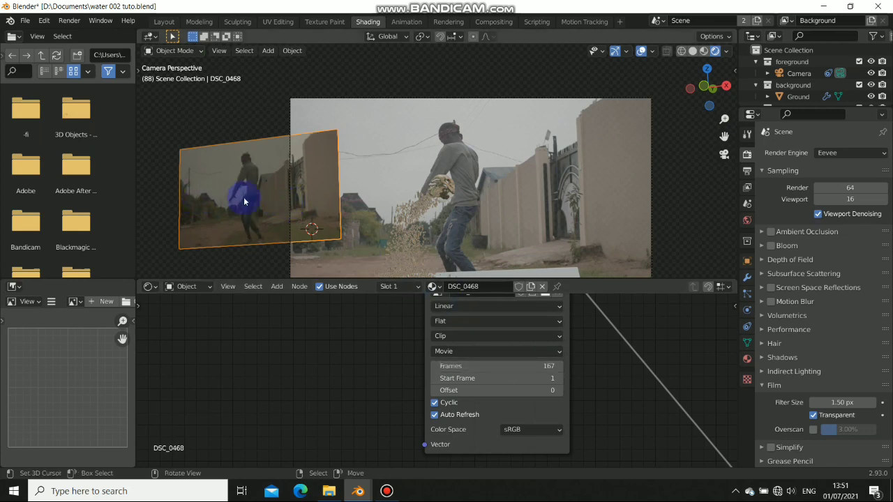
left_click(166, 22)
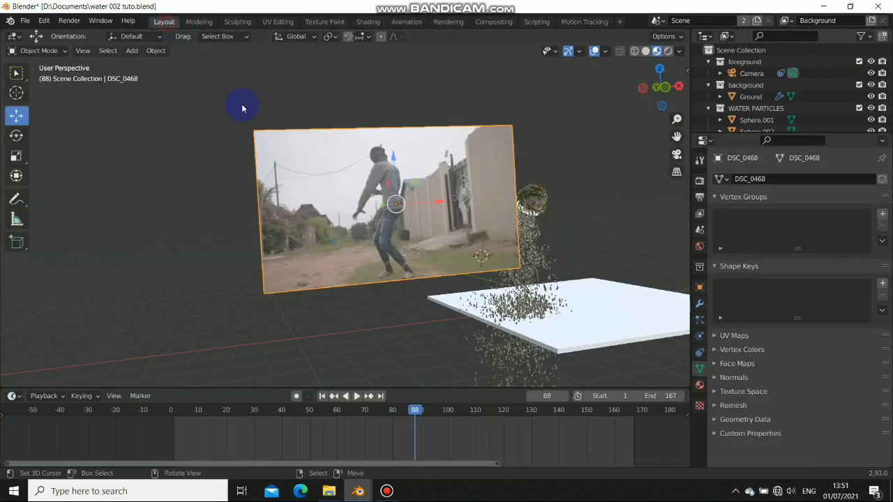
Move the DSC_0468 plane behind the ground plane, checking its placement at frames 27 and 120
key("KP_0")
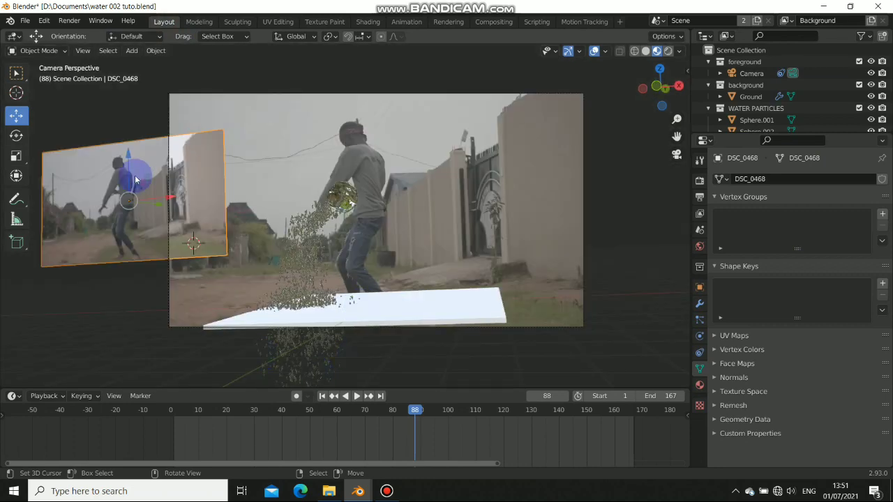
key("g")
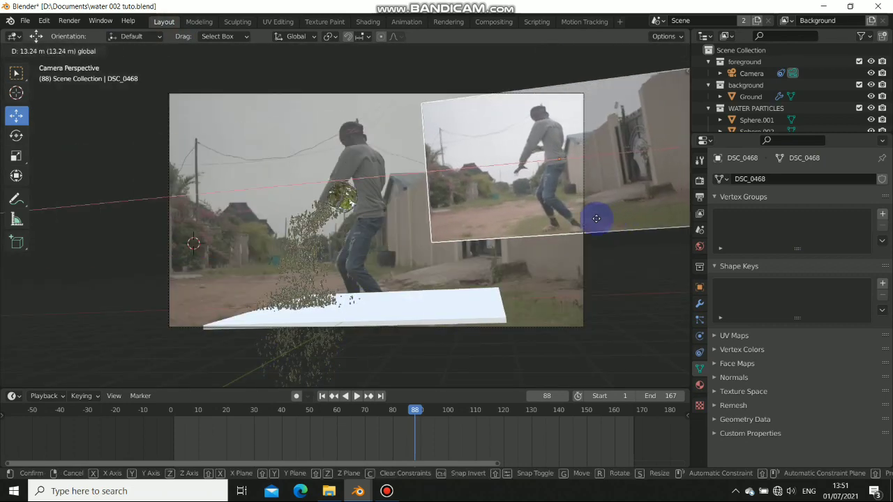
left_click(587, 239)
left_click_drag(369, 429, 504, 435)
middle_click_drag(346, 176, 395, 221)
left_click_drag(397, 219, 383, 189)
middle_click_drag(350, 244, 244, 199)
left_click_drag(407, 279, 359, 264)
middle_click_drag(358, 263, 292, 221)
middle_click_drag(327, 185, 419, 292)
key("KP_0")
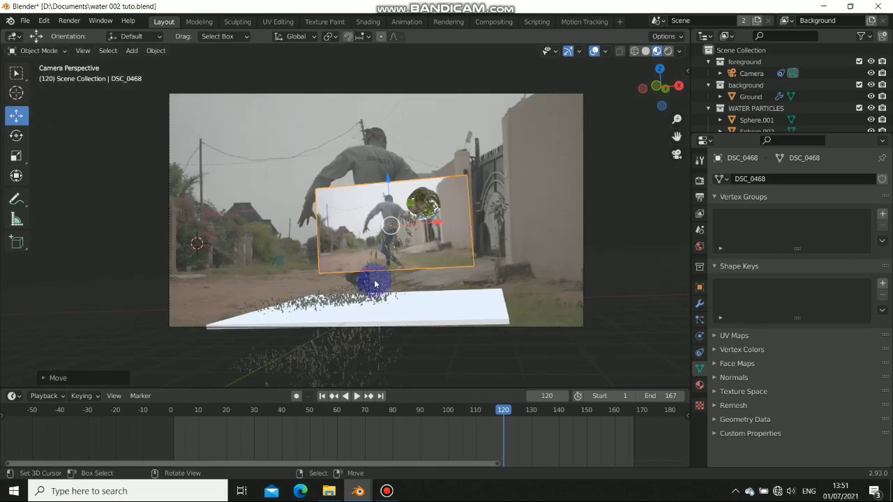
Enlarge and rotate the footage plane to fill the camera frame, then view the scene from the side
key("s")
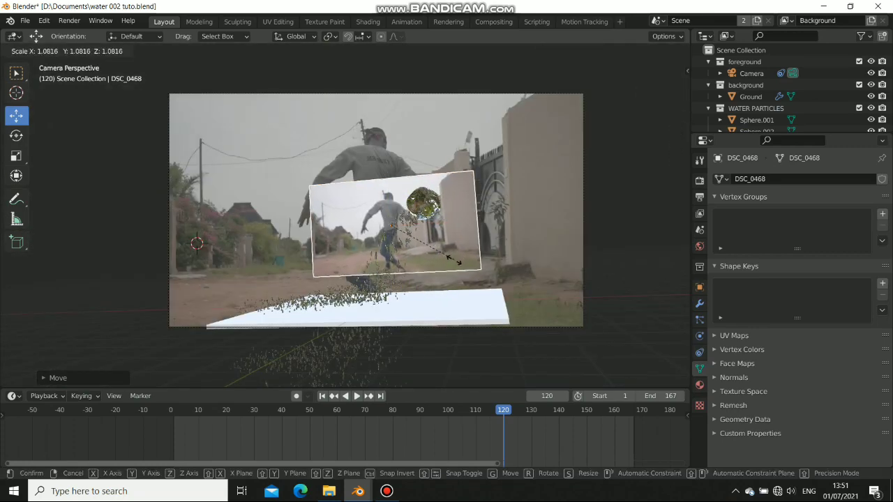
left_click(454, 261)
key("r")
left_click(500, 287)
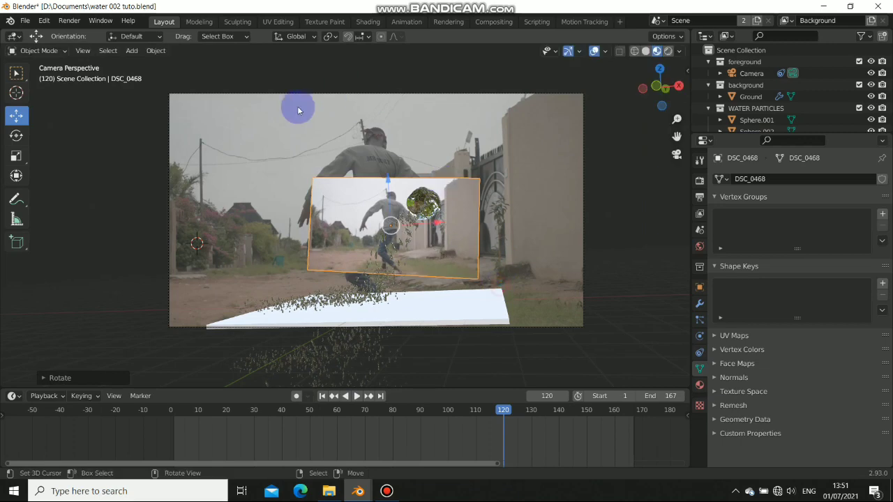
key("s")
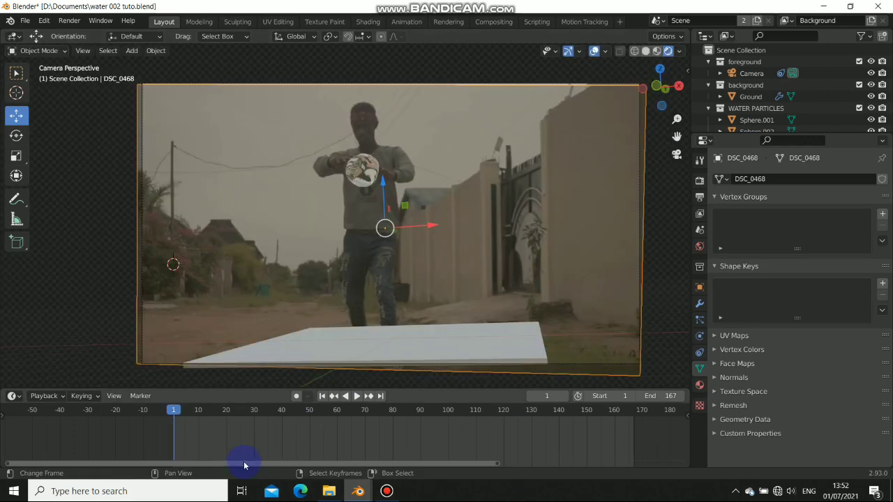
left_click_drag(256, 440, 336, 442)
scroll(319, 146, "up", 5)
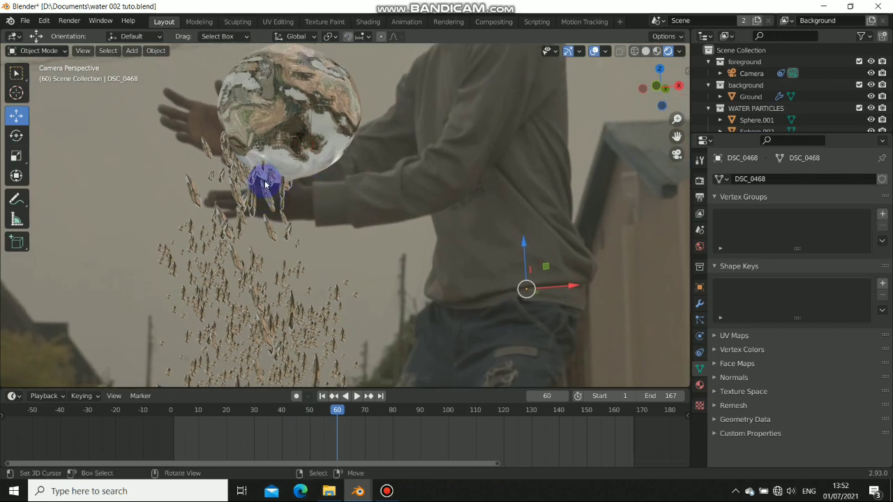
scroll(327, 206, "down", 6)
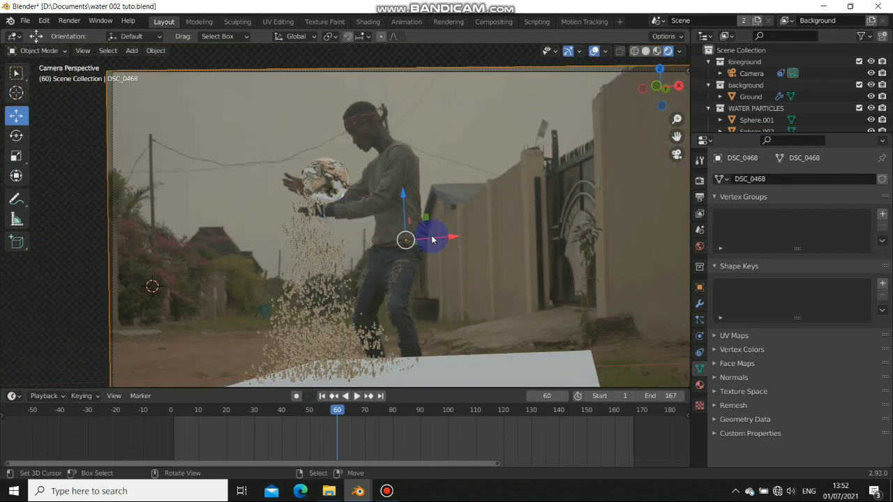
middle_click_drag(434, 234, 393, 204, "shift")
scroll(391, 209, "down", 2)
middle_click_drag(366, 230, 314, 221)
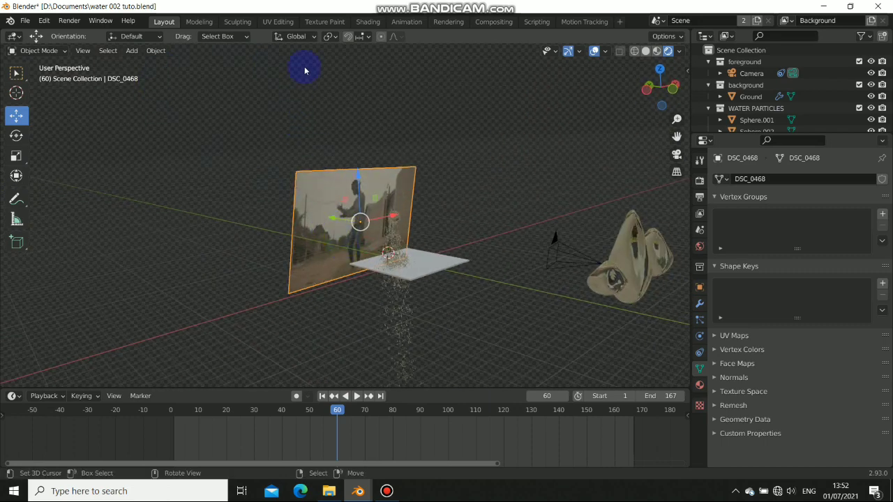
In the World node tree, insert a Gamma node between the panorama image and Background, set to 0.700
left_click(366, 22)
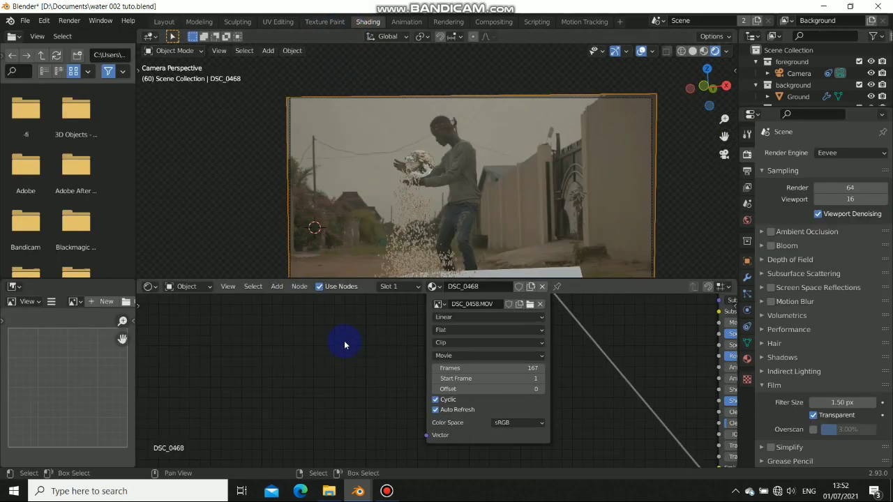
left_click(182, 286)
left_click(205, 312)
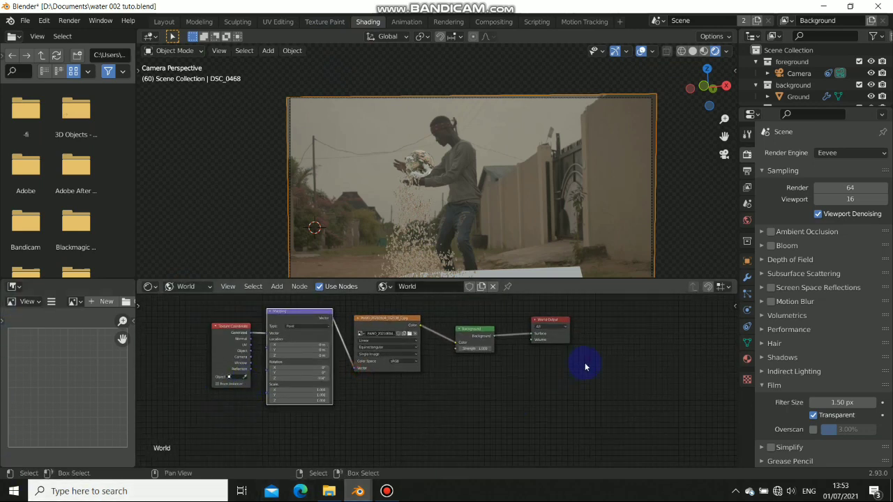
left_click_drag(479, 330, 490, 335)
left_click(409, 330)
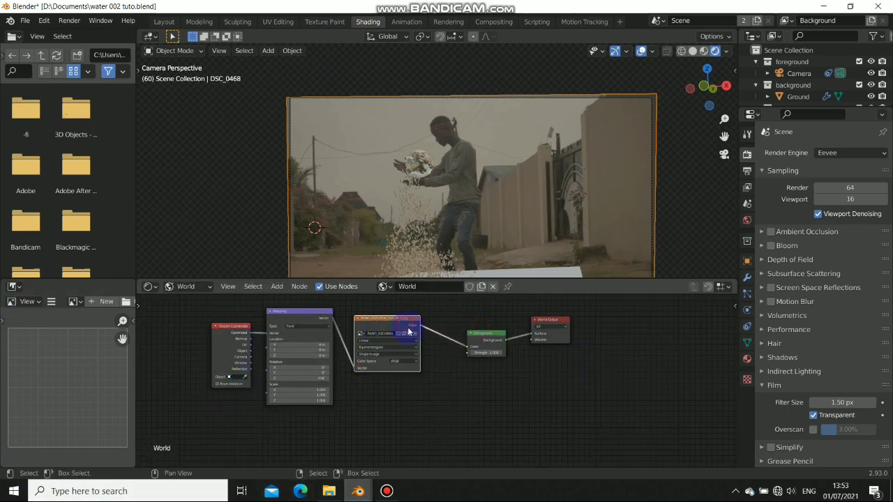
key("shift+a")
mouse_move(425, 407)
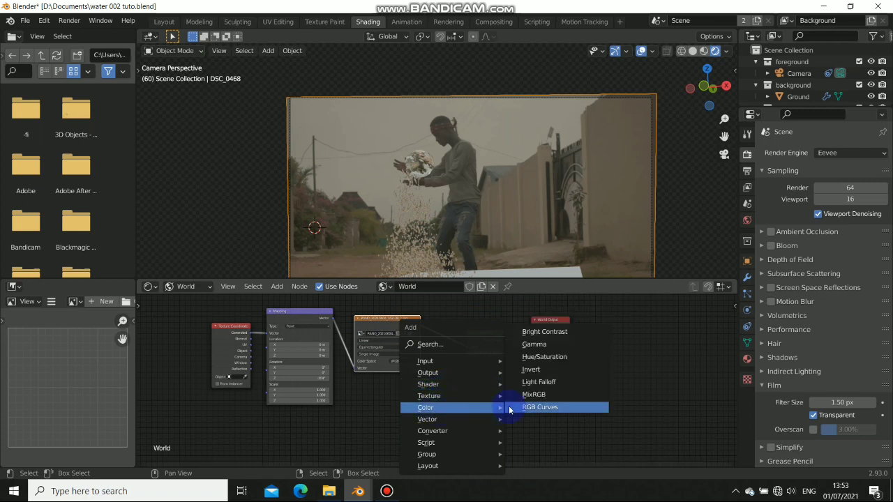
left_click(534, 343)
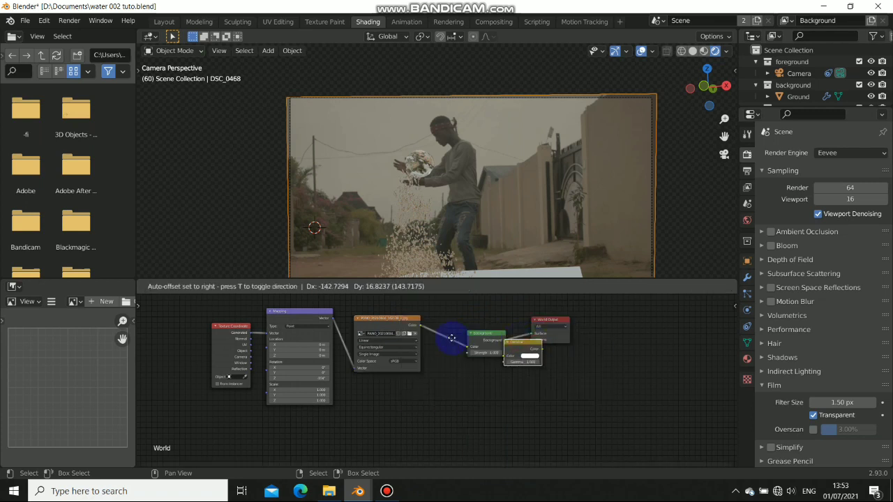
left_click(479, 343)
left_click_drag(392, 321, 393, 318)
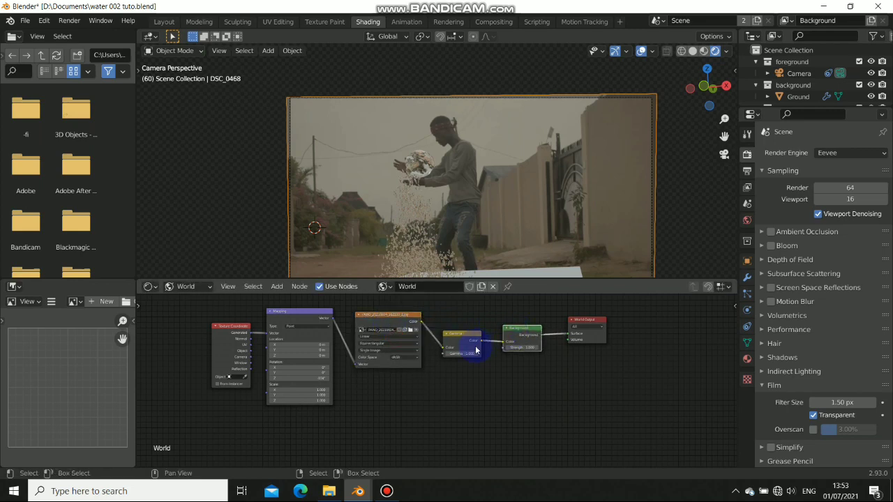
scroll(475, 349, "up", 3)
left_click(441, 367)
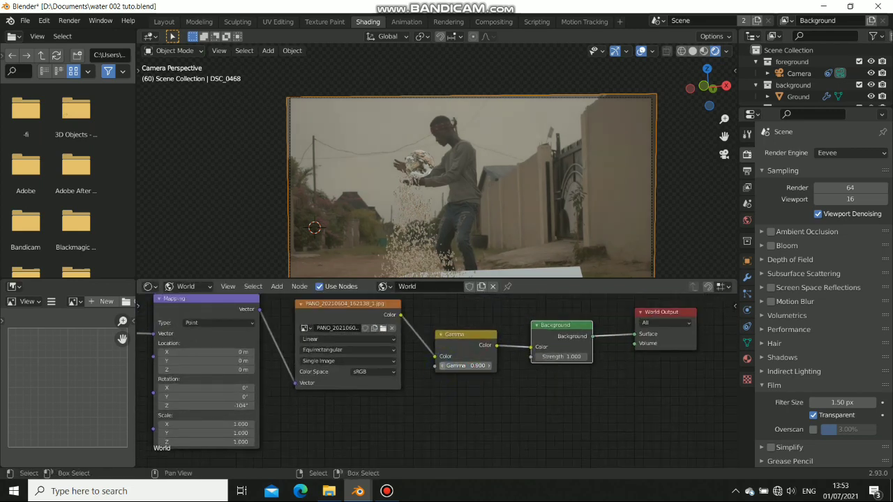
left_click(442, 368)
left_click(441, 368)
left_click(389, 159)
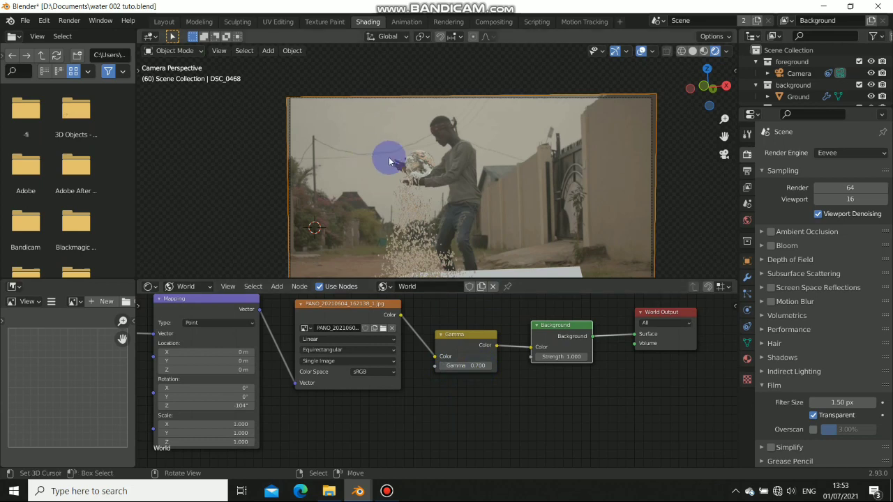
Back in Layout, return to the camera view and save the file as 'water 002 tuo.blend'
left_click(162, 23)
scroll(371, 260, "up", 8)
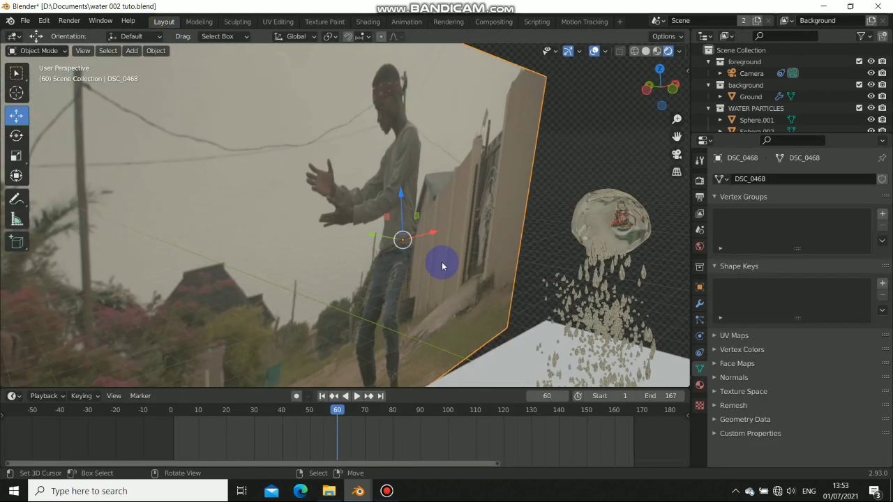
scroll(400, 220, "down", 2)
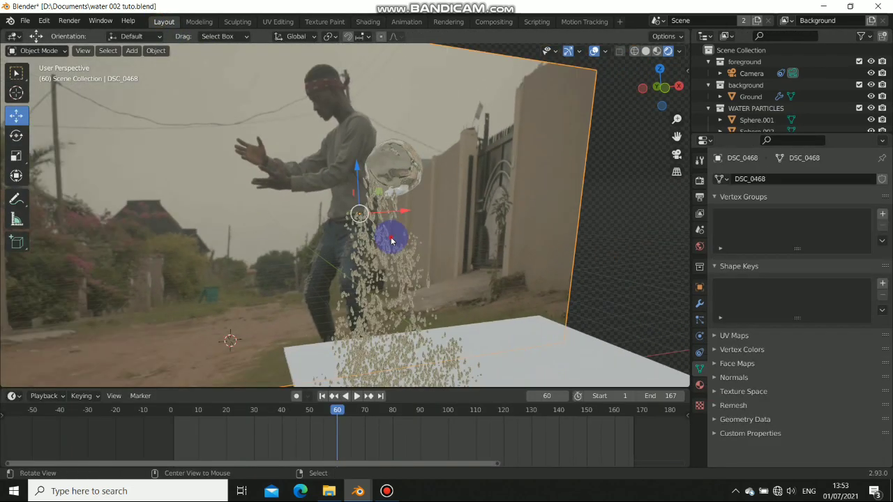
middle_click_drag(393, 239, 446, 239)
scroll(454, 246, "down", 2)
key("KP_0")
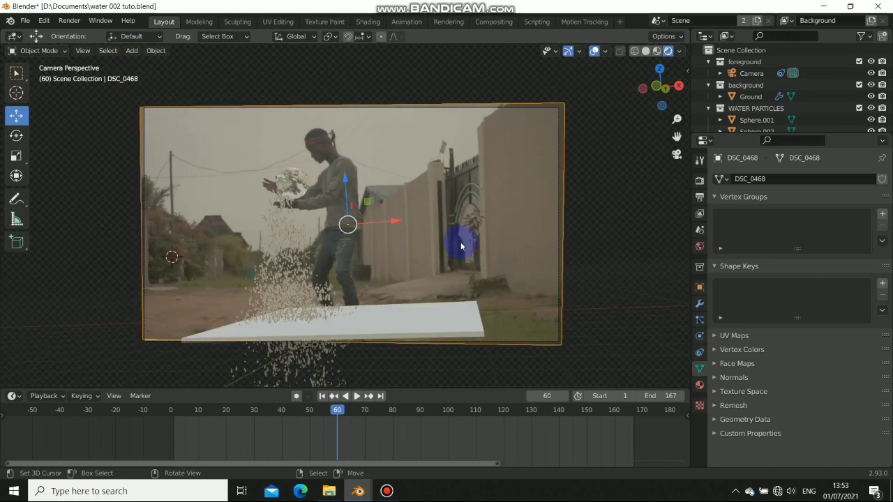
left_click(700, 180)
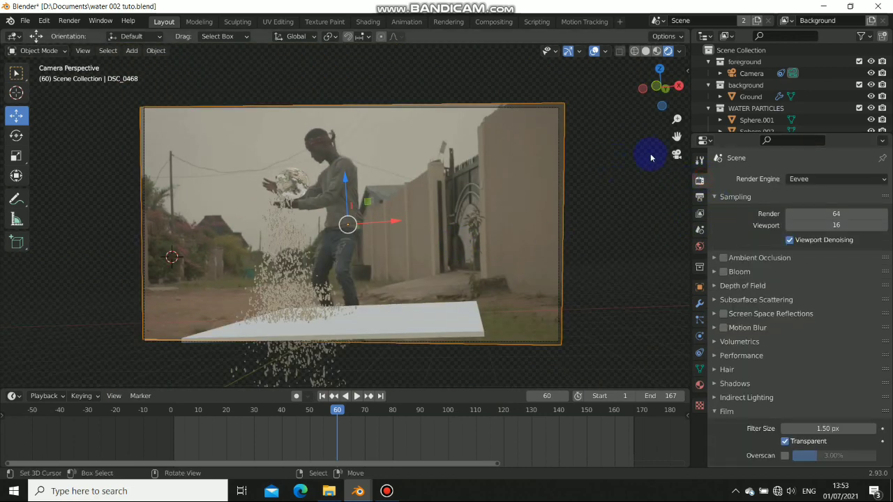
key("ctrl+s")
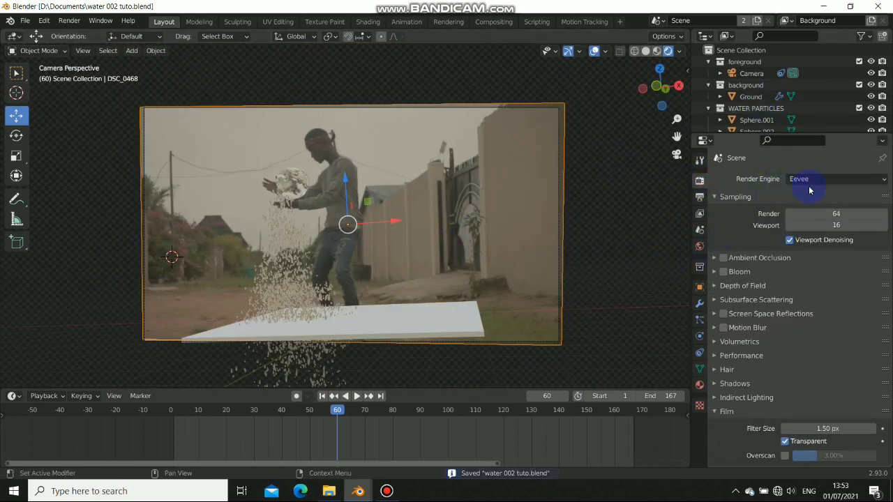
left_click(810, 183)
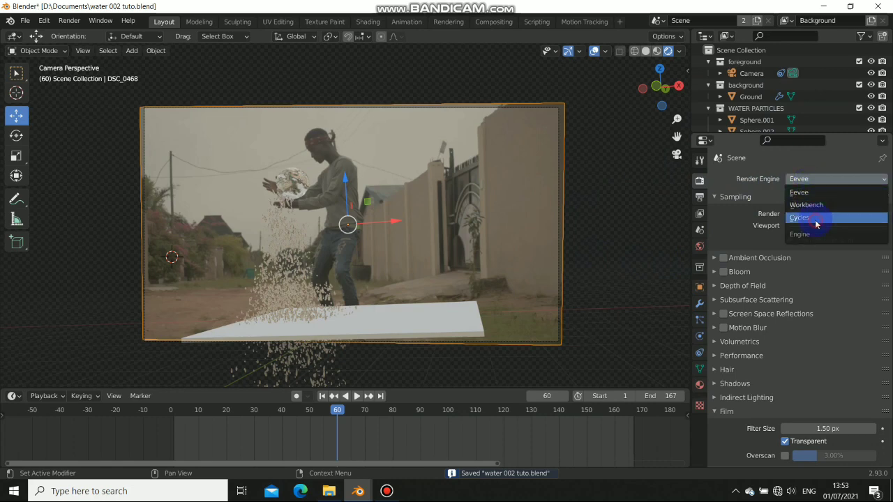
Switch the render engine to Cycles and enlarge the Outliner so every object is listed
left_click(814, 217)
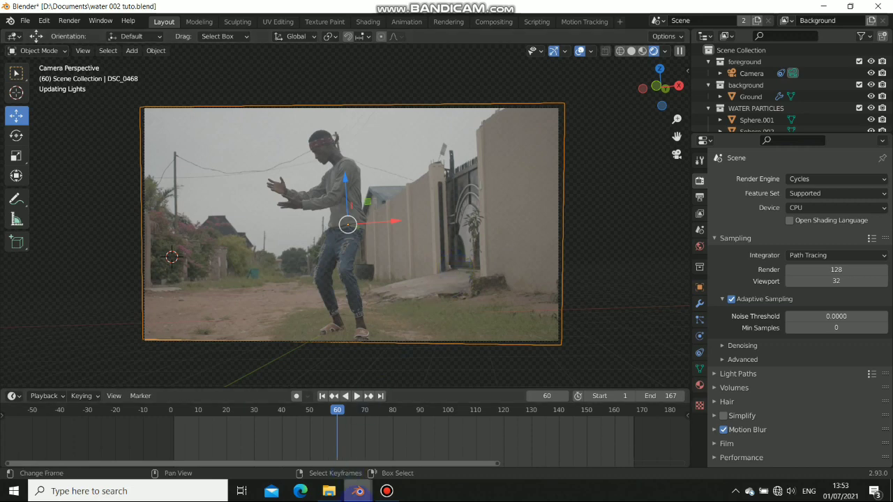
left_click(389, 493)
left_click(389, 493)
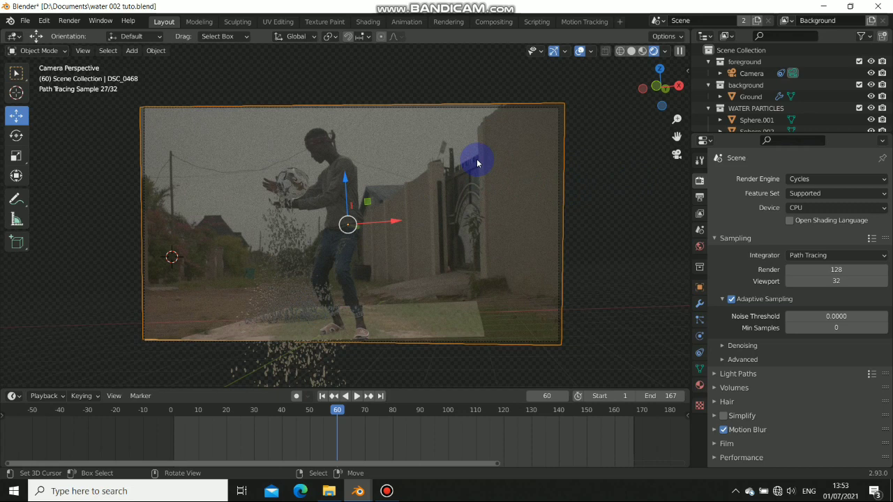
left_click_drag(738, 135, 738, 284)
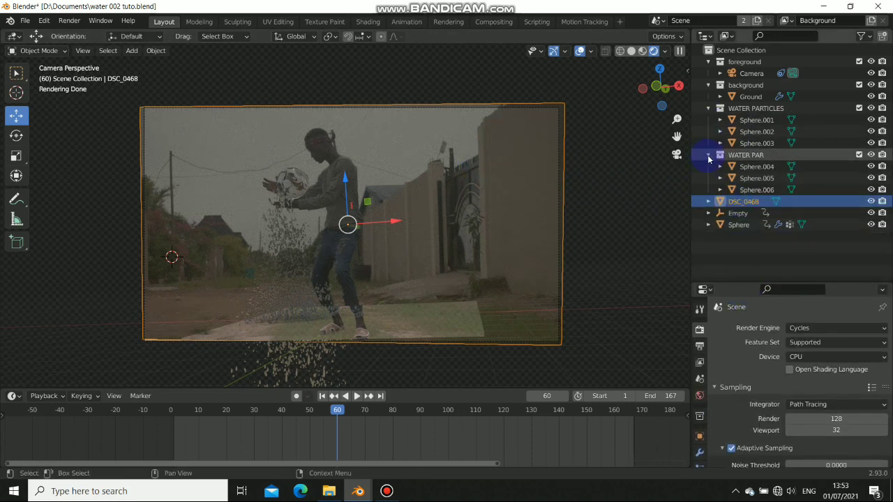
Collapse the WATER PAR, WATER PARTICLES, background and foreground collections in the Outliner
left_click(708, 155)
left_click(708, 108)
left_click(709, 85)
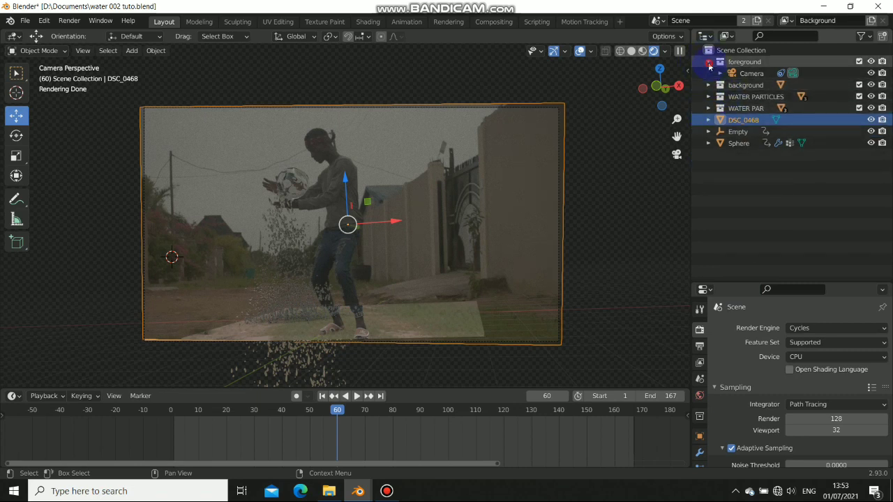
left_click(708, 61)
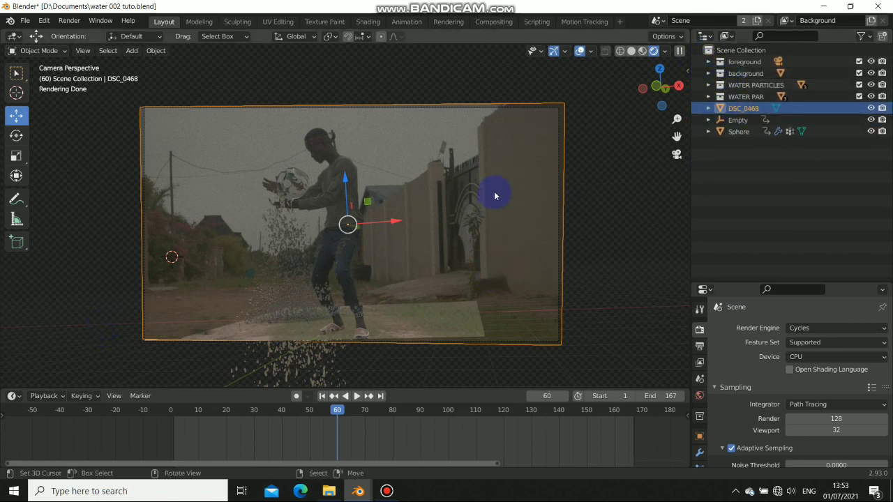
Move the DSC_0468 footage plane into a new collection named bg
key("m")
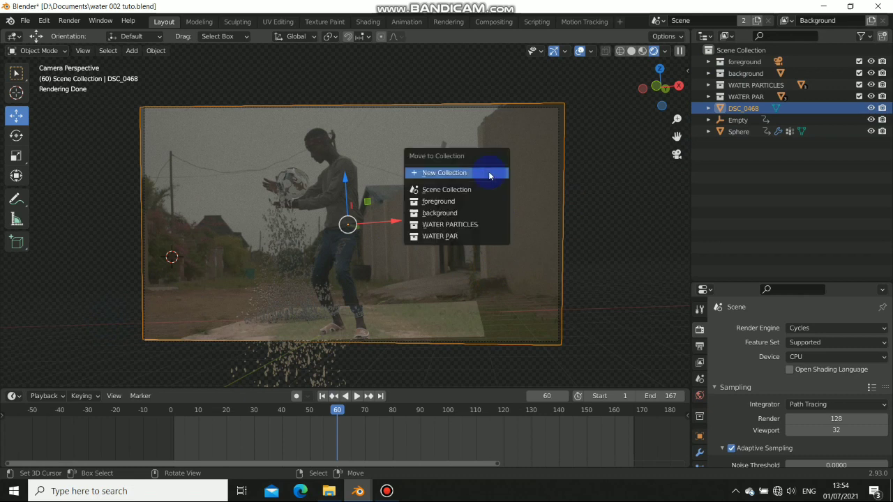
left_click(440, 174)
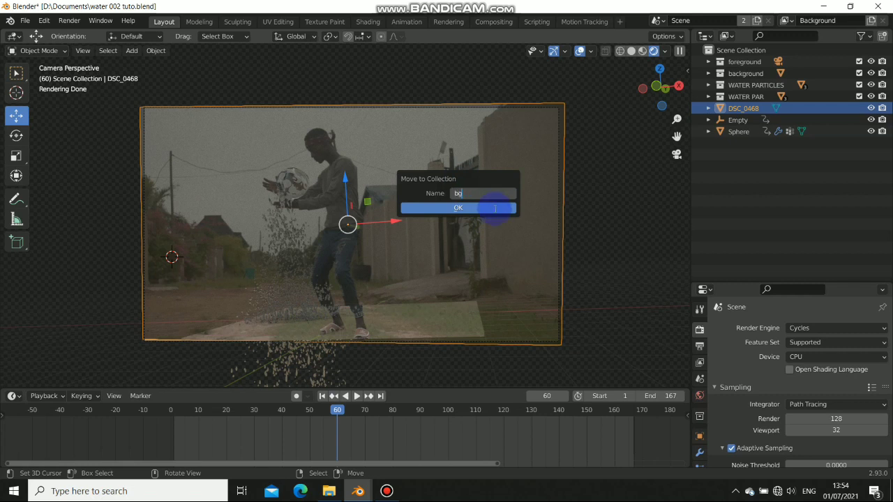
left_click(488, 208)
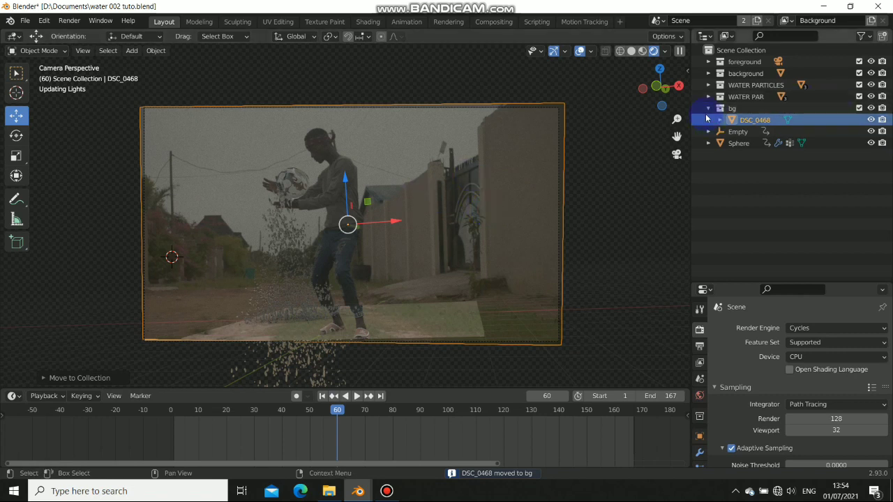
left_click(709, 109)
Open the viewport sidebar, browse its tabs and start the Shortcut VUr key display
right_click(737, 108)
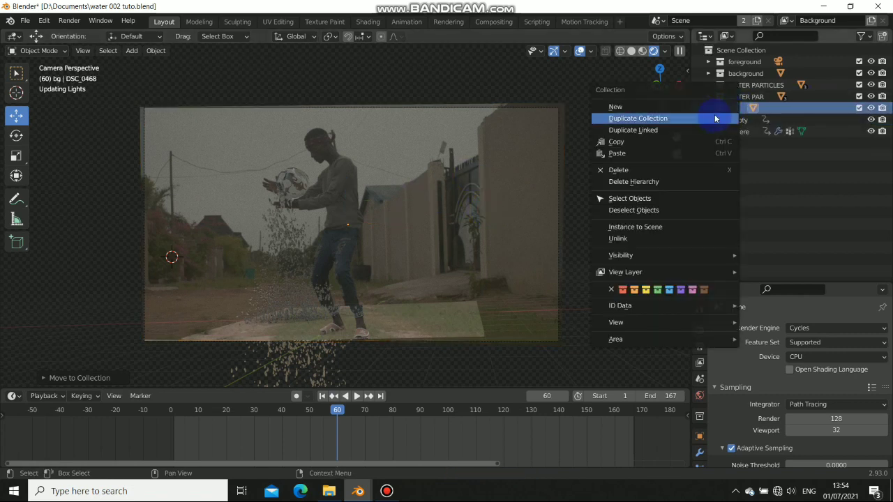
left_click(539, 159)
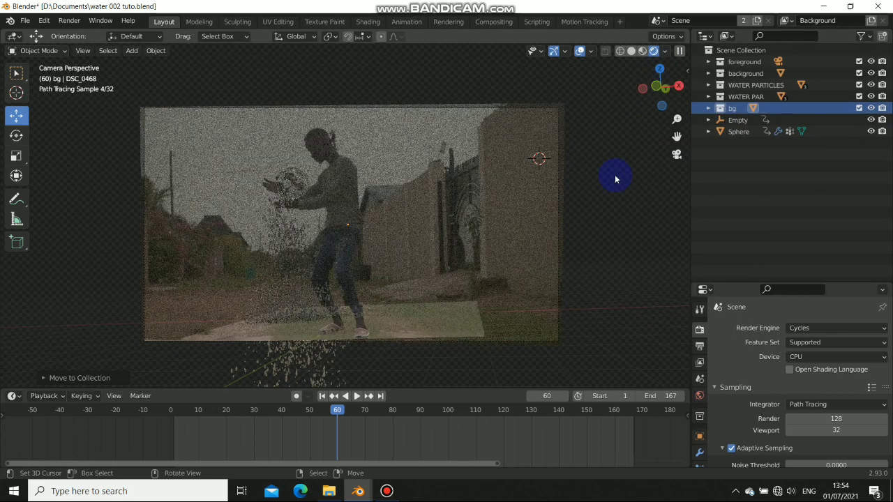
key("n")
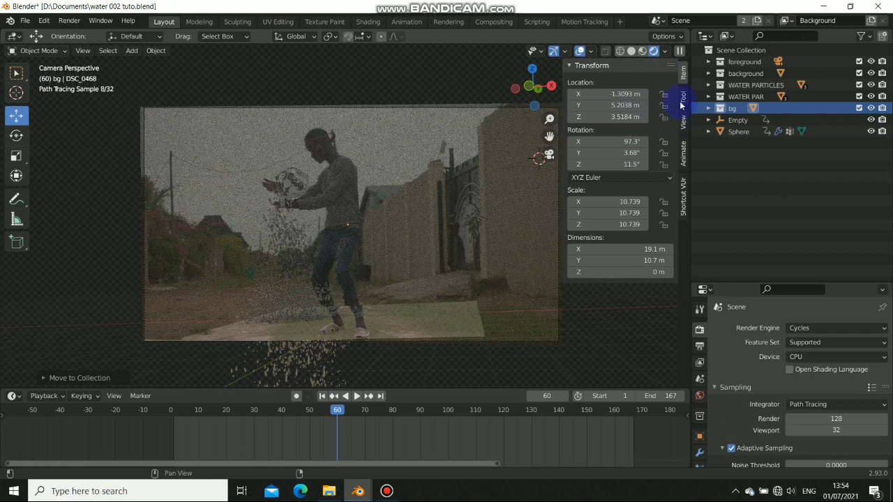
left_click(682, 121)
left_click(682, 98)
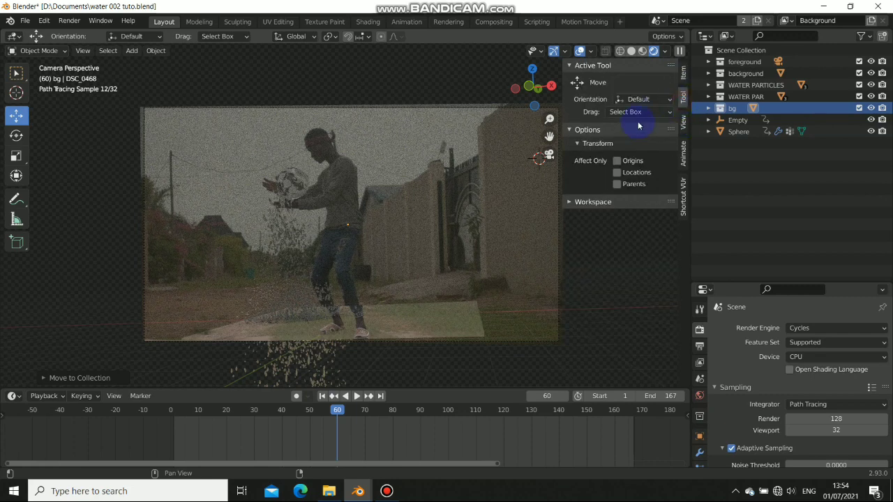
left_click(682, 74)
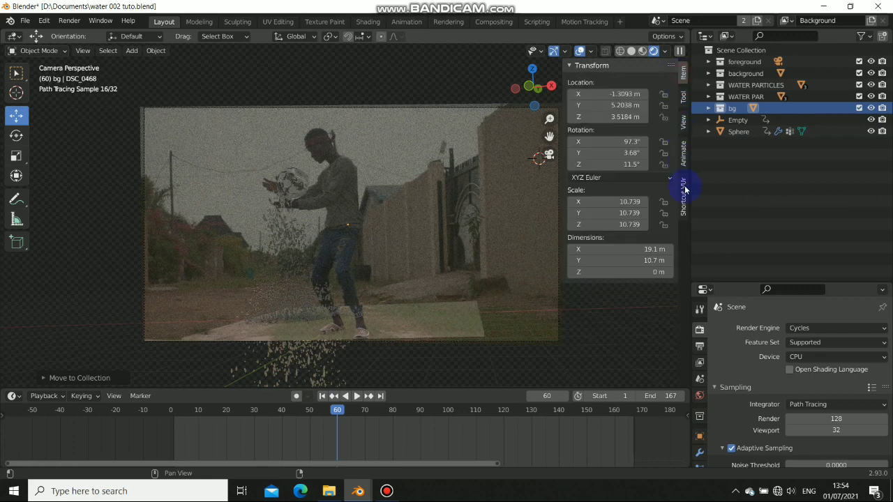
left_click(684, 190)
left_click(624, 83)
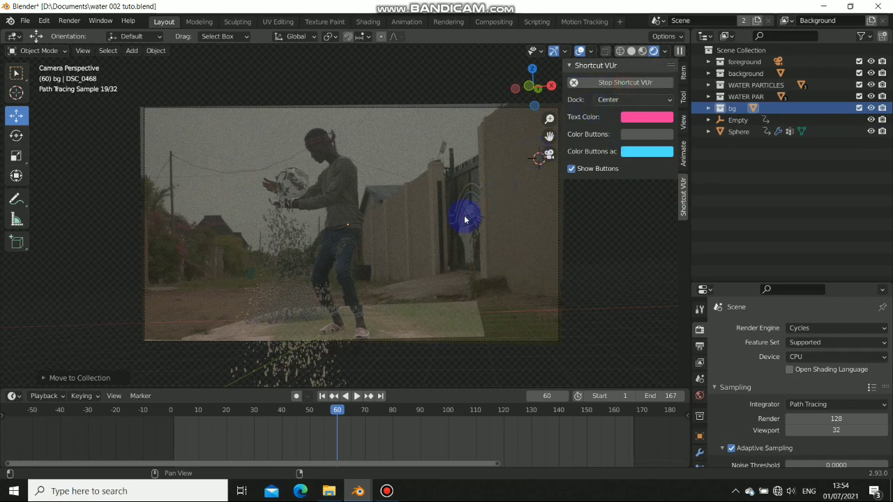
Back in camera view, set the bg collection to Indirect Only in the view layer
middle_click_drag(447, 255, 445, 260)
key("KP_0")
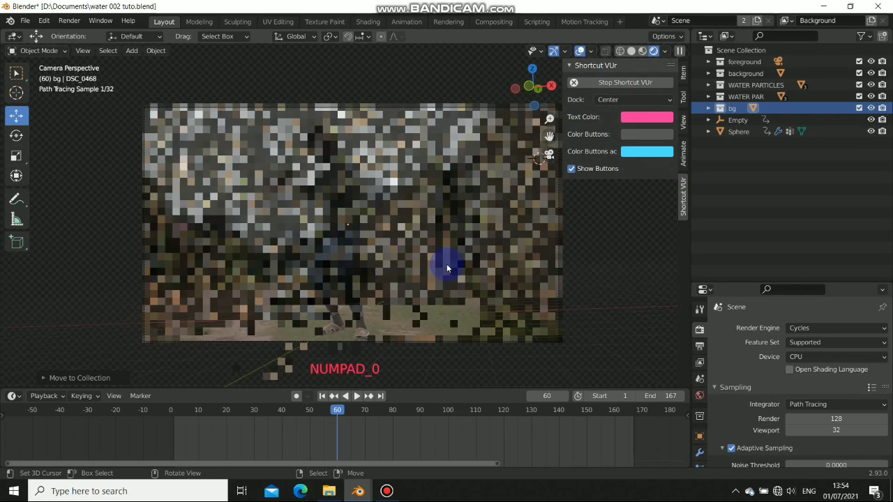
key("n")
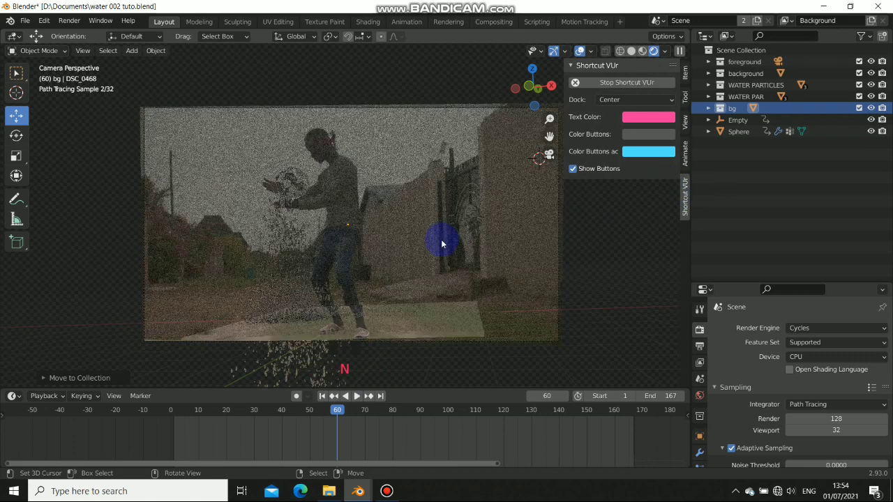
key("n")
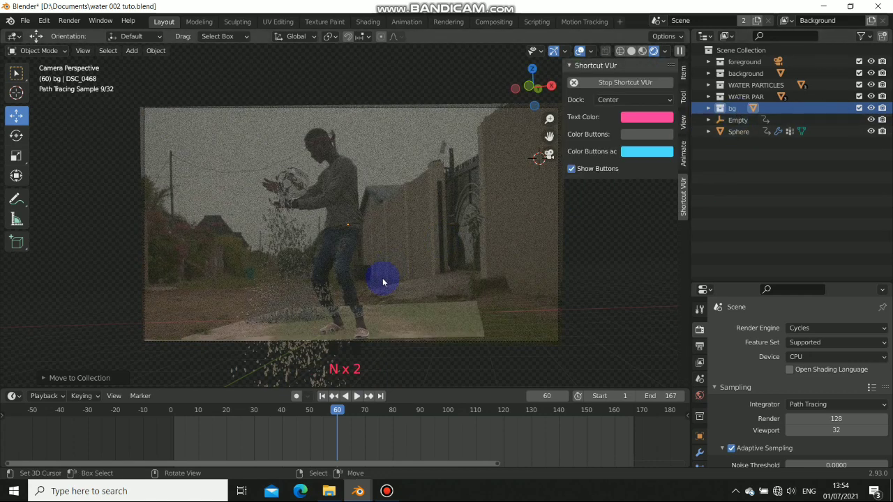
key("n")
right_click(739, 111)
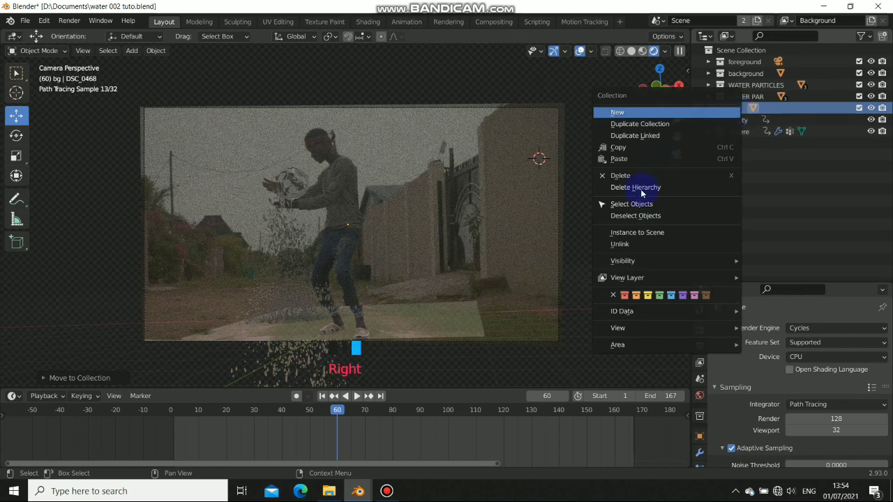
mouse_move(626, 279)
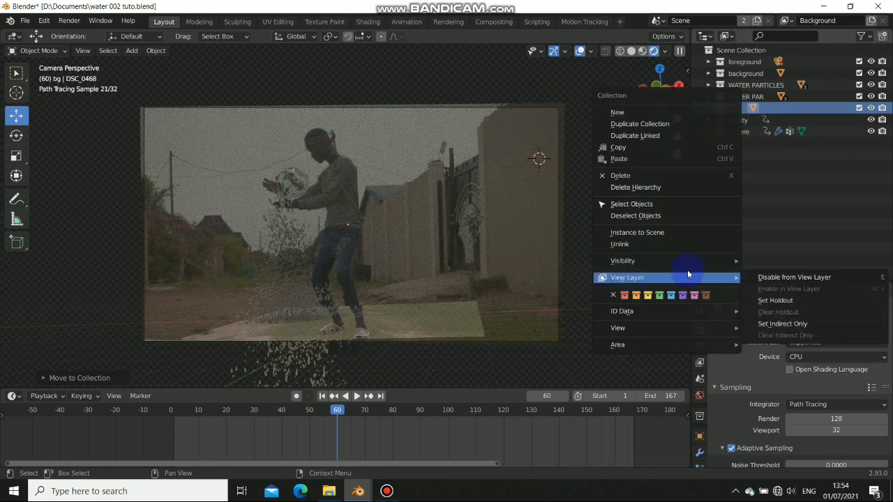
left_click(776, 330)
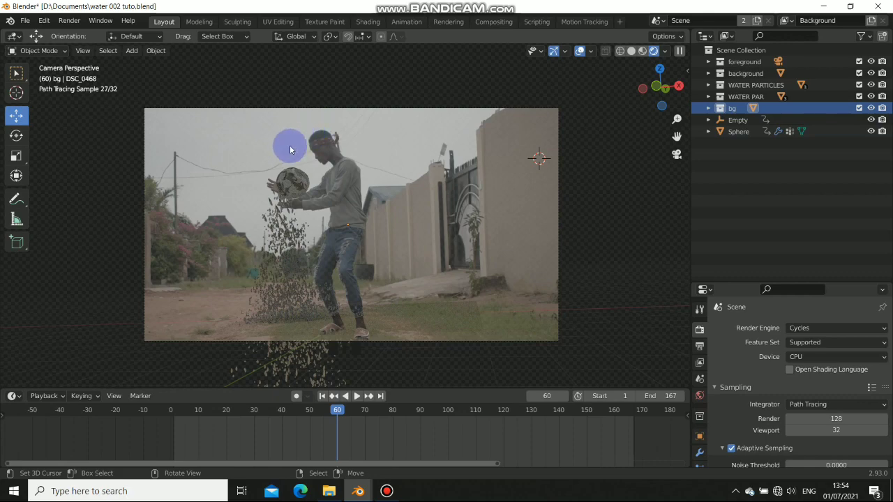
Zoom and pan the rendered camera view to inspect the glass ball and falling drops
scroll(292, 151, "up", 6)
middle_click_drag(219, 143, 357, 202, "shift")
scroll(380, 193, "up", 5)
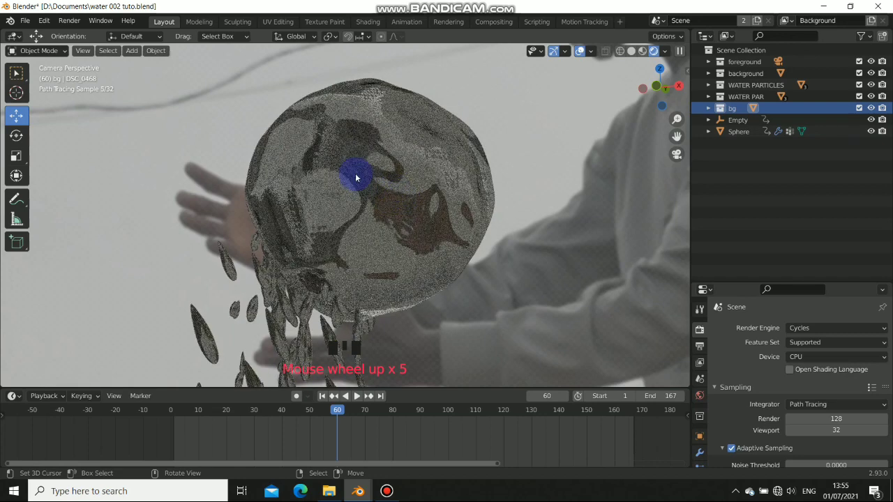
scroll(393, 203, "down", 8)
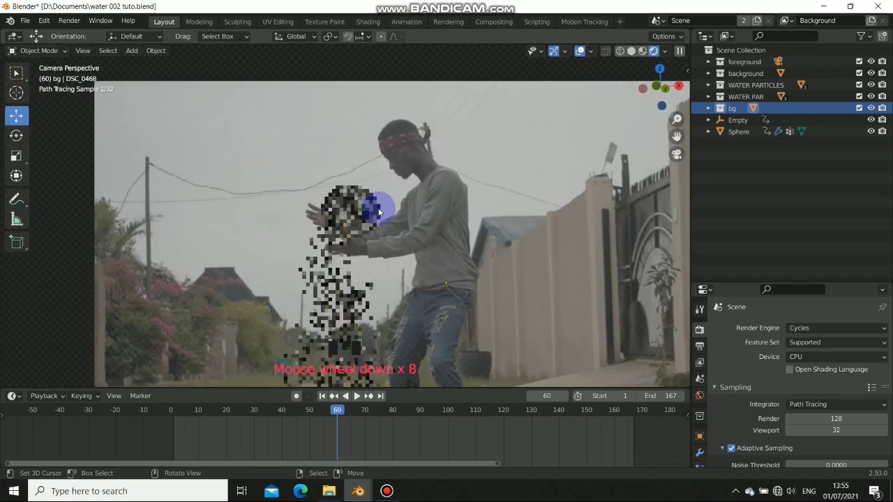
middle_click_drag(433, 286, 390, 238, "shift")
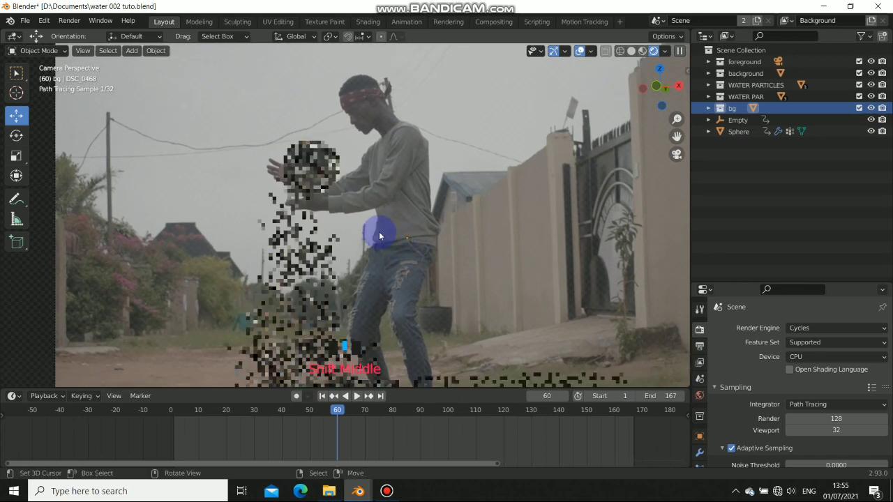
scroll(435, 173, "down", 2)
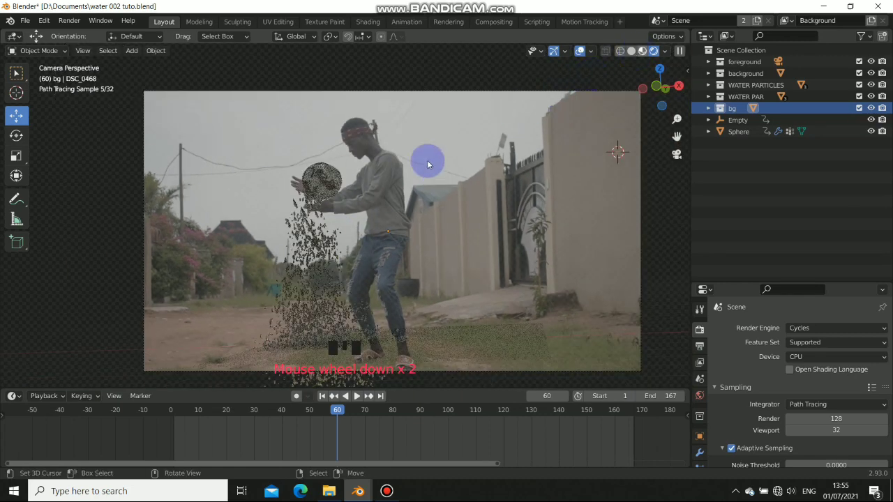
scroll(309, 235, "up", 6)
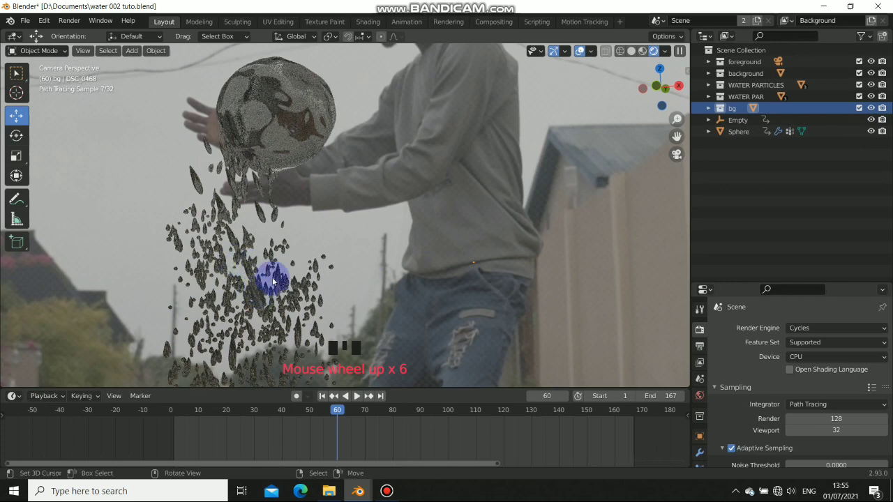
scroll(389, 193, "down", 4)
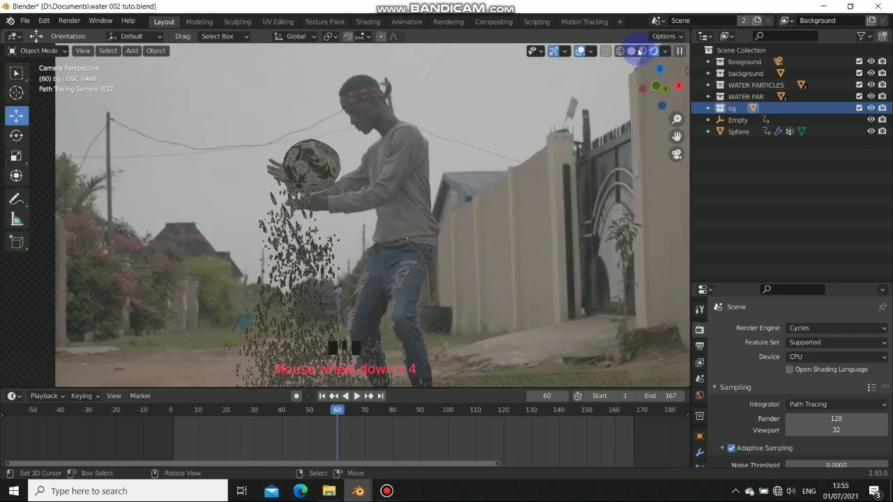
Switch to Solid shading, orbit out and select the central droplet shape Sphere.002
left_click(631, 51)
mouse_move(404, 234)
middle_mouse_down()
mouse_move(448, 241)
mouse_move(421, 255)
middle_mouse_up()
scroll(434, 235, "down", 4)
right_click(454, 207)
scroll(456, 243, "down", 3)
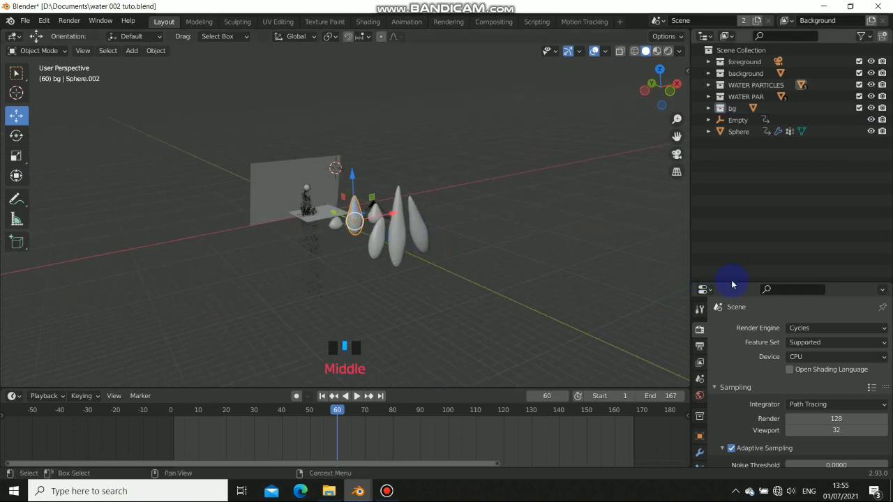
Enlarge the Properties editor and untick Transmission ray visibility for Sphere.002
left_click_drag(731, 283, 729, 138)
double_click(700, 290)
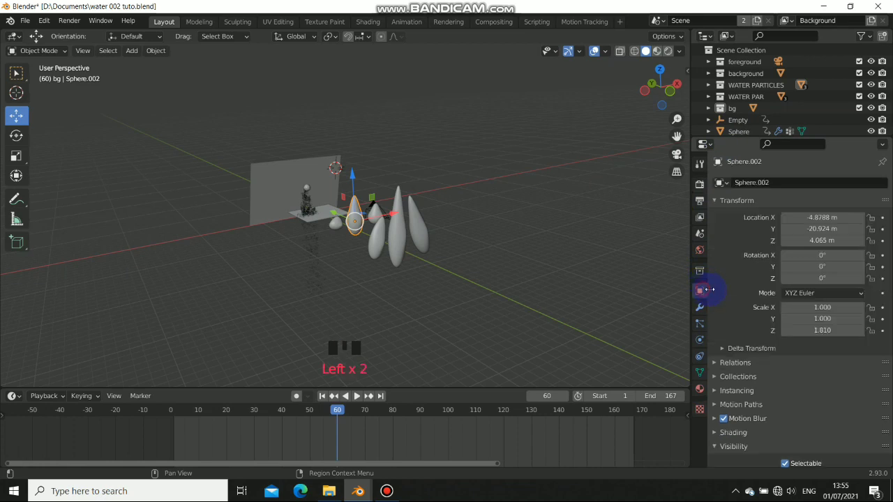
scroll(725, 447, "down", 5)
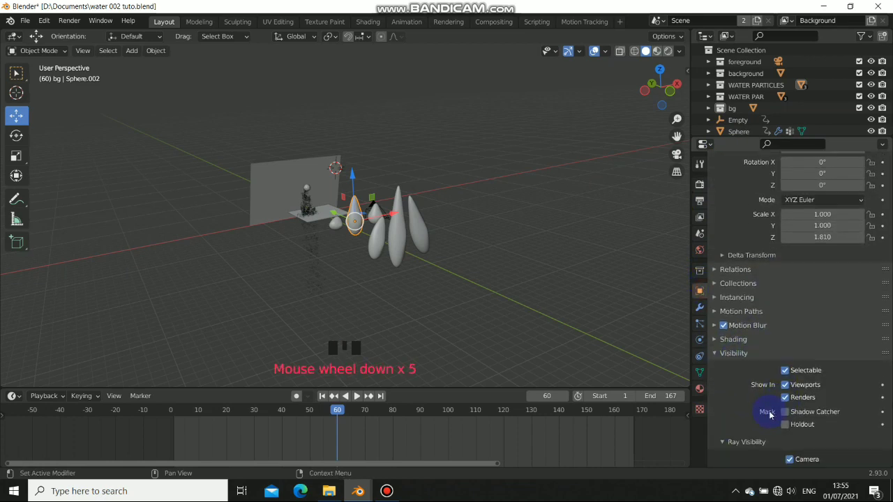
scroll(788, 407, "down", 6)
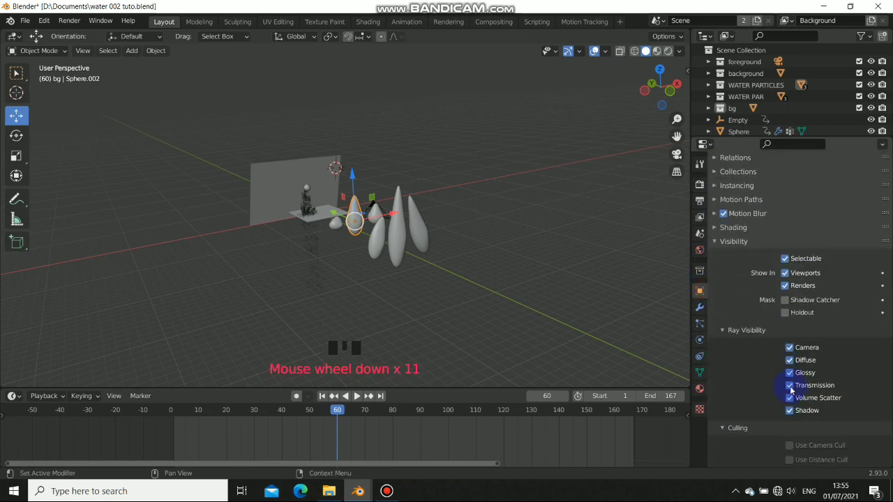
left_click(627, 284)
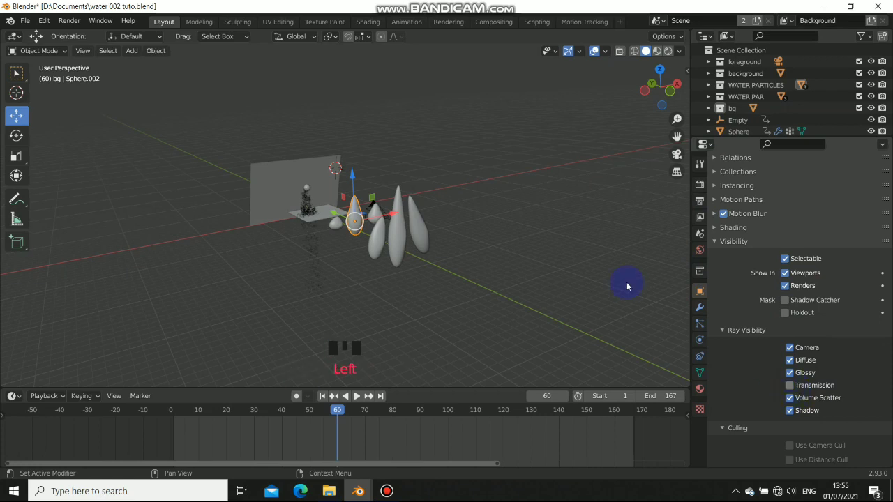
Untick Transmission for Sphere.003, Sphere.004 and Sphere.005, then select Sphere.006 and view through the camera
left_click(339, 220)
right_click(343, 219)
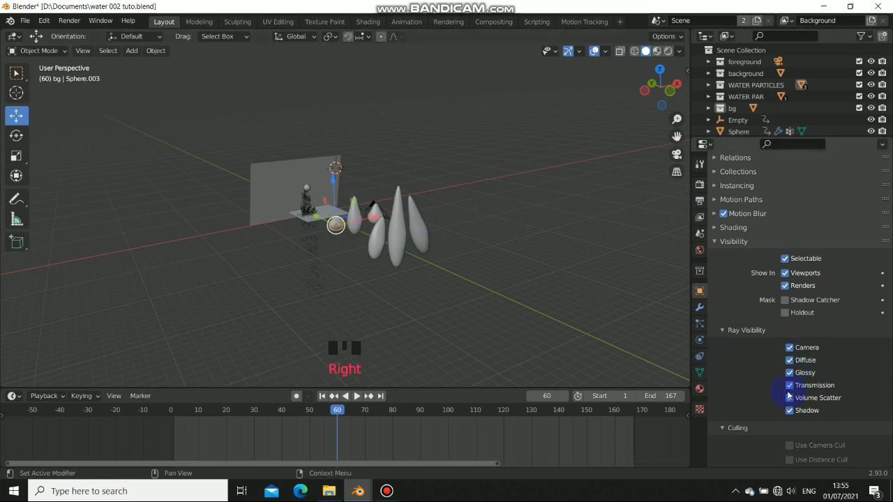
left_click(788, 388)
right_click(374, 213)
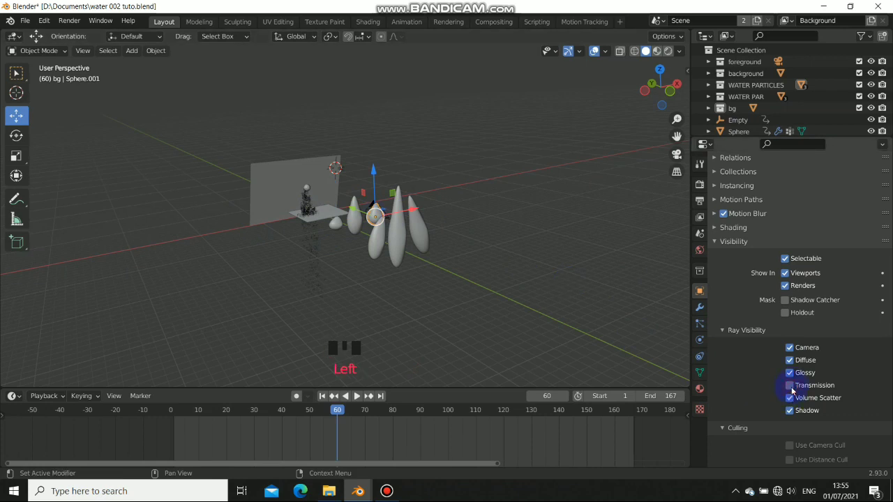
right_click(427, 240)
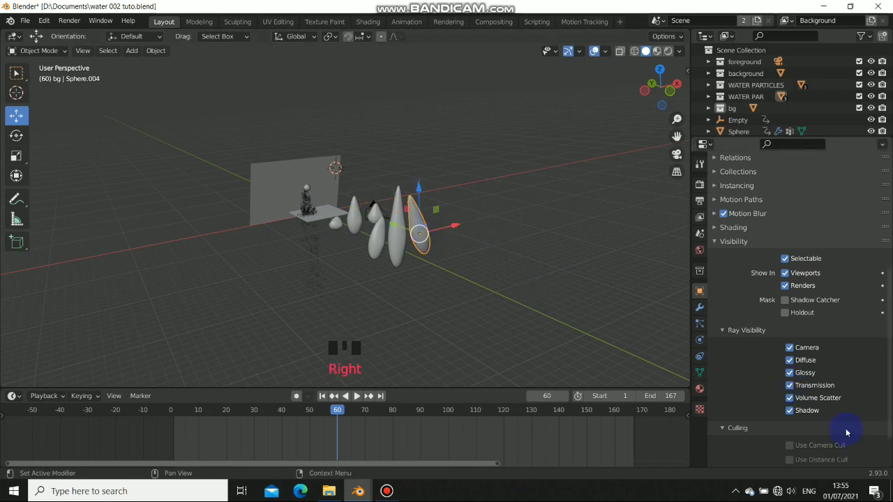
left_click(789, 387)
right_click(405, 238)
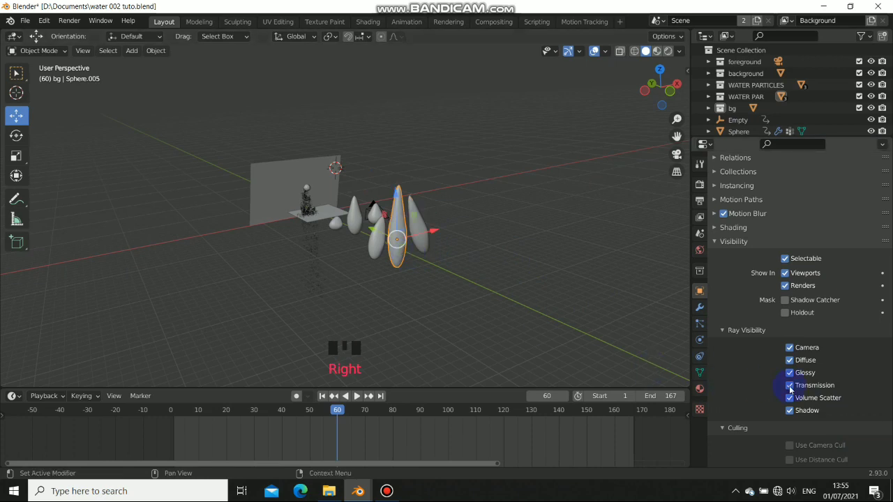
left_click(790, 388)
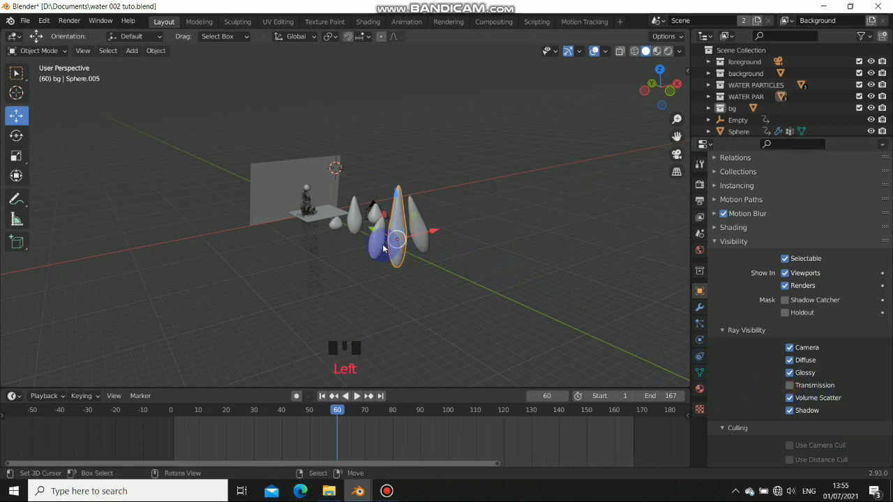
right_click(381, 245)
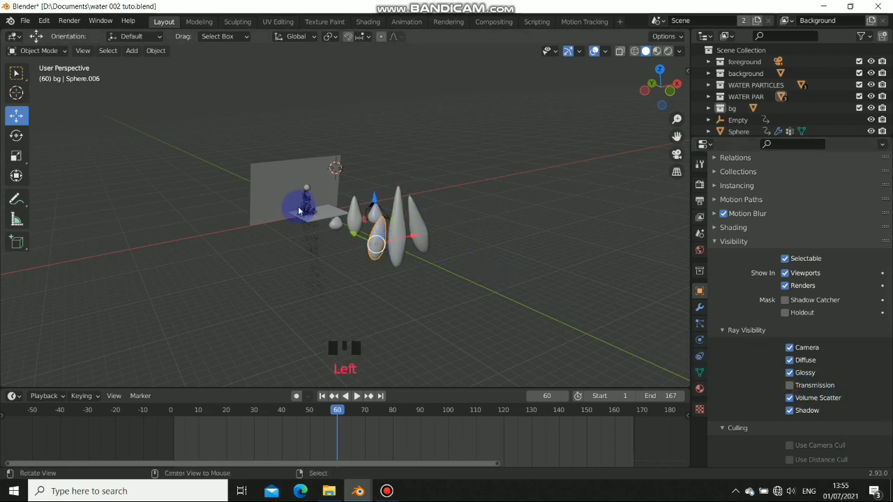
middle_click_drag(299, 207, 309, 209)
key("KP_0")
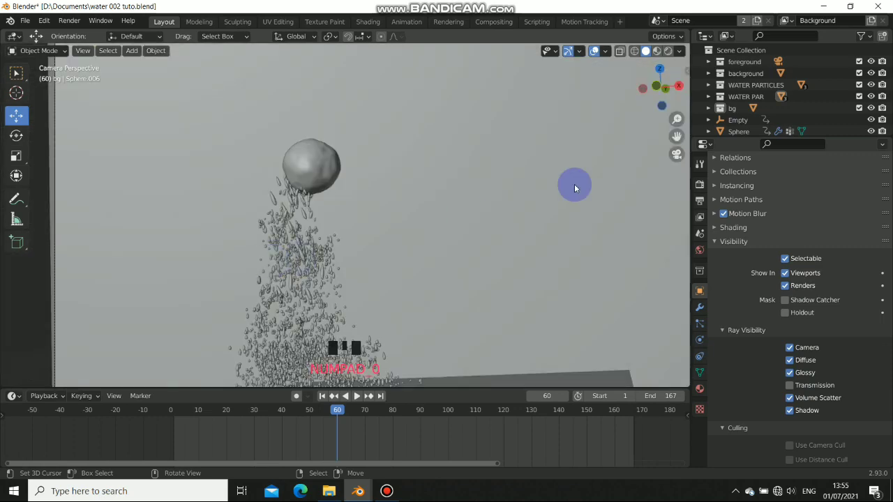
Preview the falling drops in Rendered shading, then return to Solid shading
left_click(667, 51)
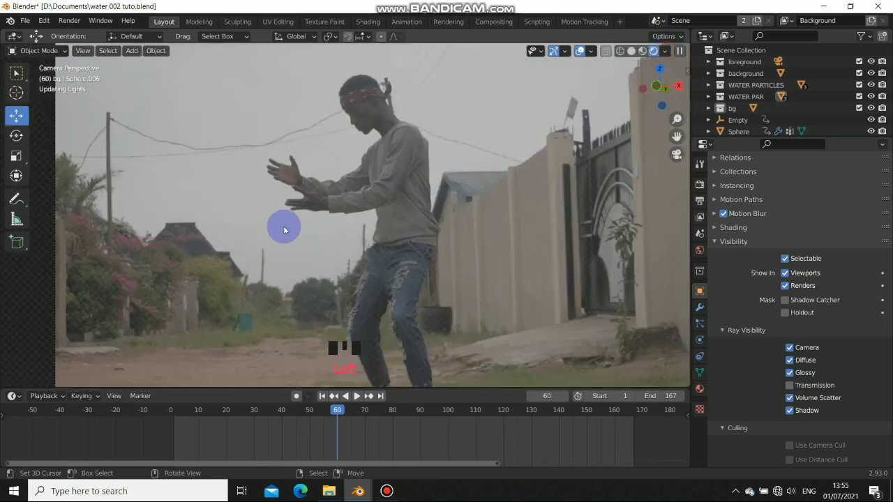
scroll(283, 227, "down", 2)
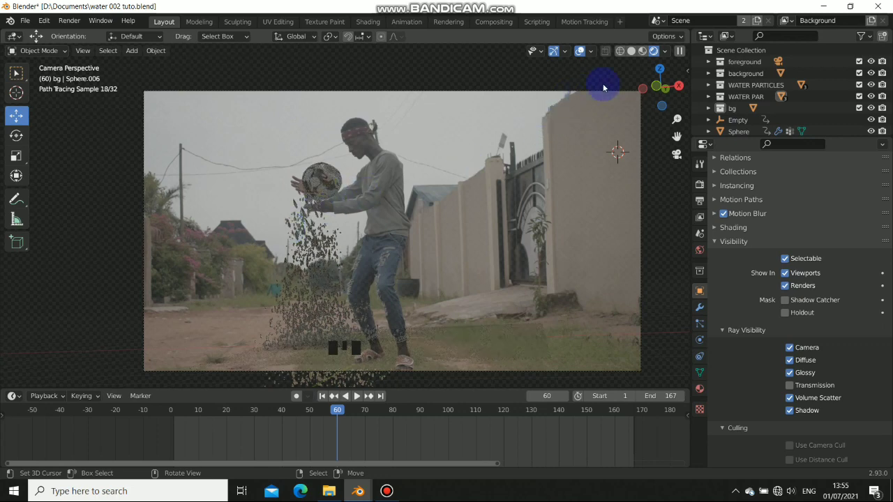
left_click(631, 56)
scroll(265, 174, "down", 4)
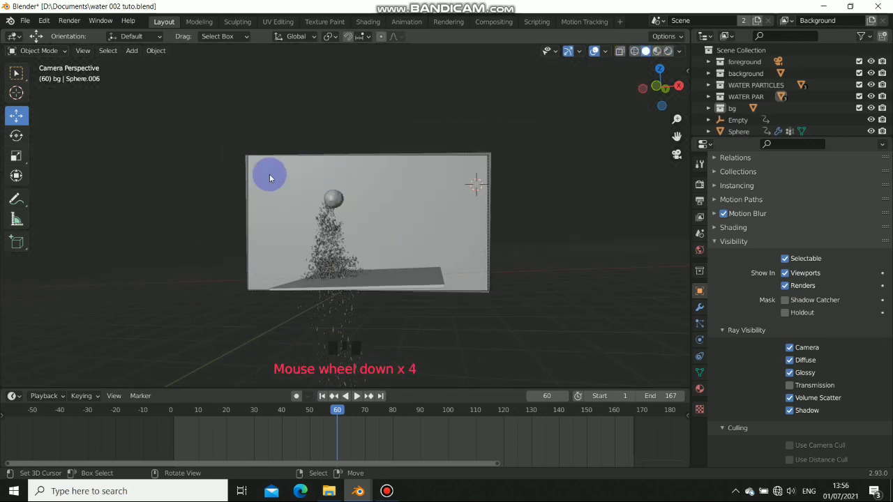
Select the background plane and show its DSC_0468 material nodes in the Shading workspace's Object shader view
middle_click_drag(265, 173, 318, 207)
scroll(238, 207, "down", 5)
middle_click_drag(238, 207, 319, 205, "shift")
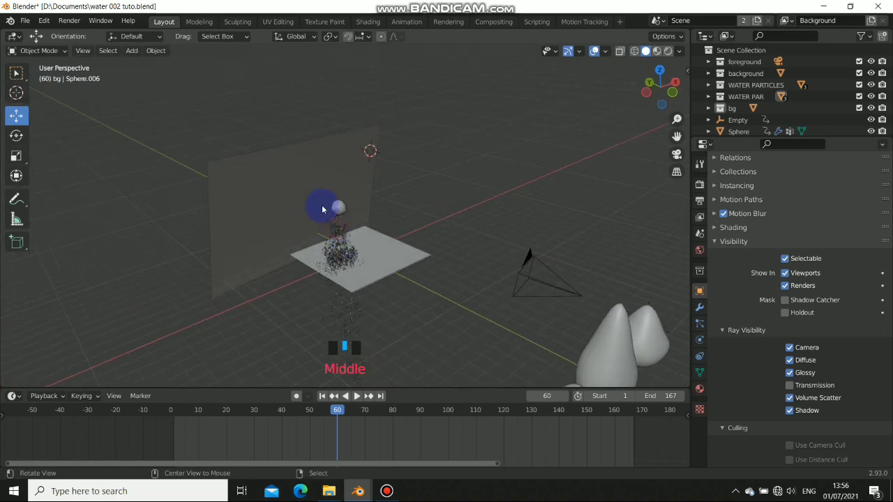
right_click(295, 192)
left_click(368, 21)
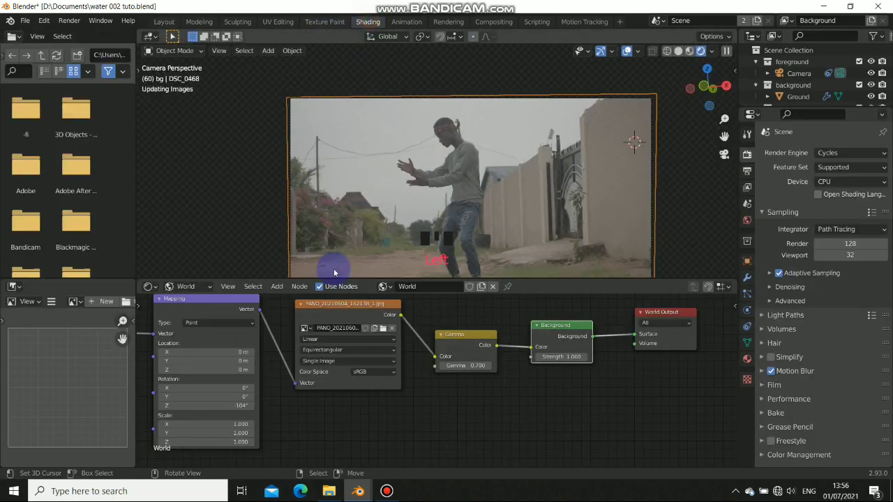
left_click(206, 286)
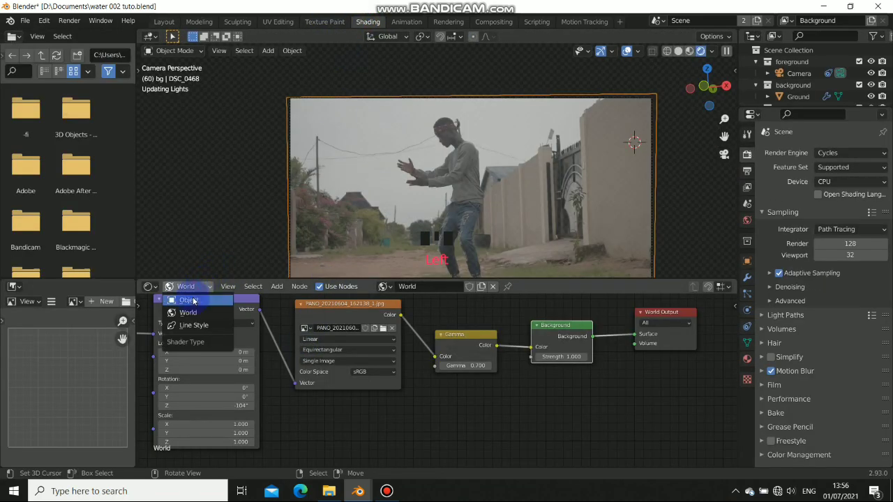
left_click(189, 300)
scroll(361, 389, "down", 5)
middle_click_drag(357, 379, 492, 339)
Delete the Principled BSDF node from the DSC_0468 material
scroll(492, 339, "down", 1)
middle_click_drag(434, 350, 404, 351)
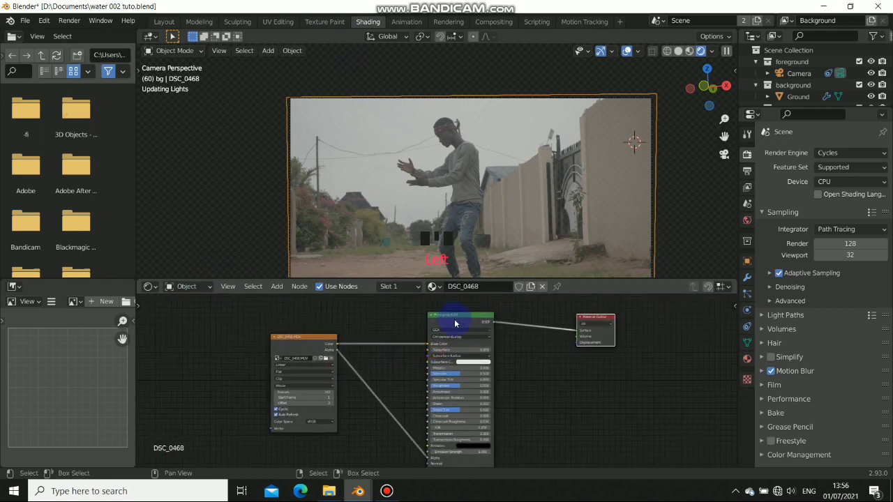
middle_click_drag(508, 377, 509, 378, "shift")
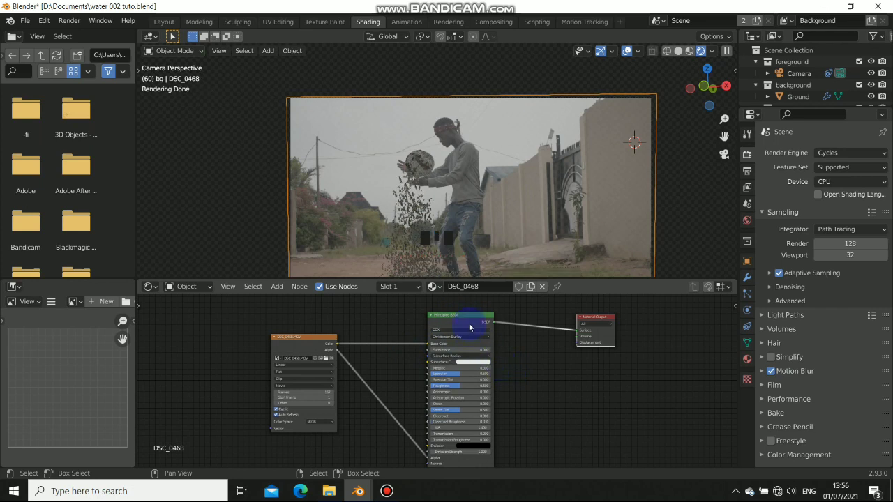
left_click_drag(463, 321, 462, 333)
key("x")
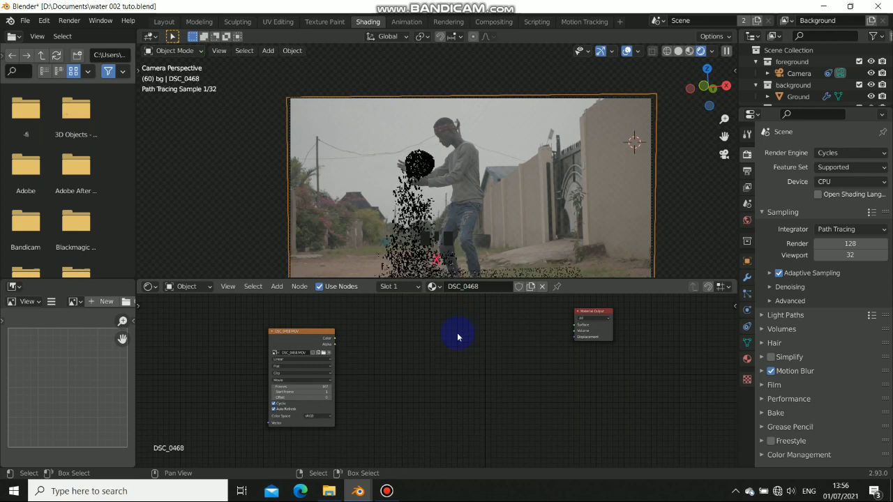
Add an Emission shader node to the material via Shift+A > Shader
key("shift+a")
mouse_move(431, 378)
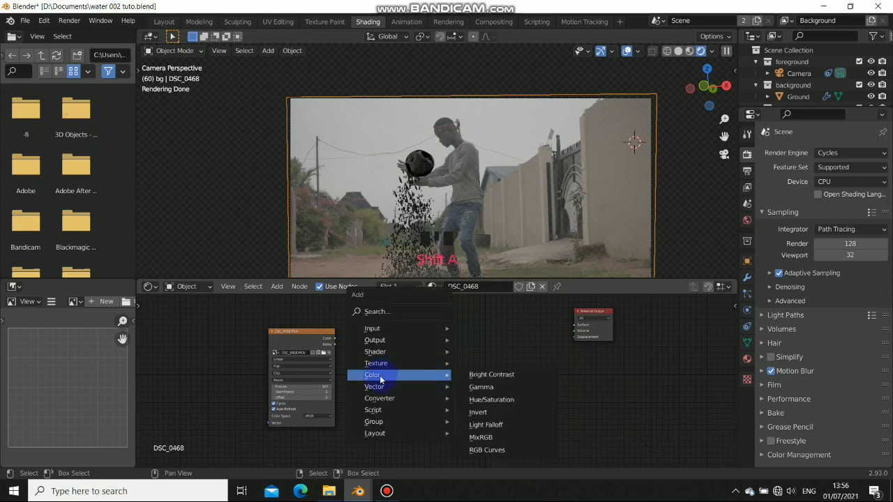
mouse_move(377, 351)
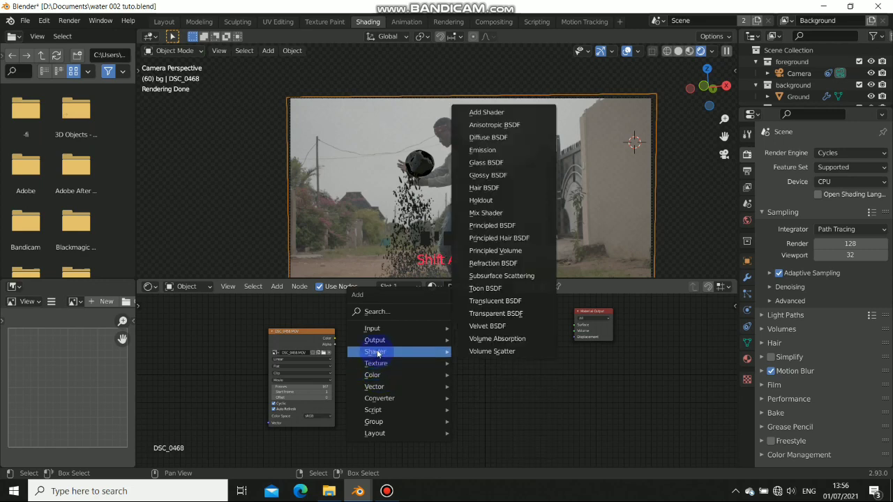
left_click(495, 151)
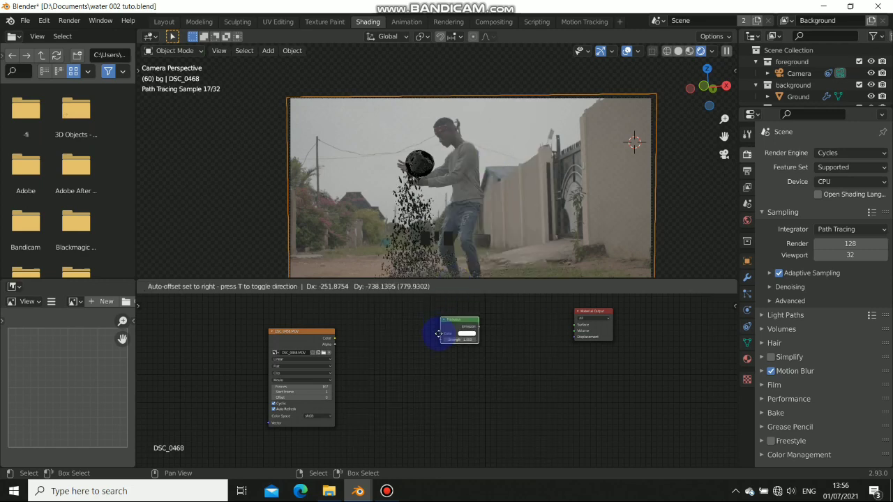
left_click(433, 348)
Link Image Texture Color into Emission Color and Emission into the Material Output Surface
left_click_drag(335, 341, 515, 347)
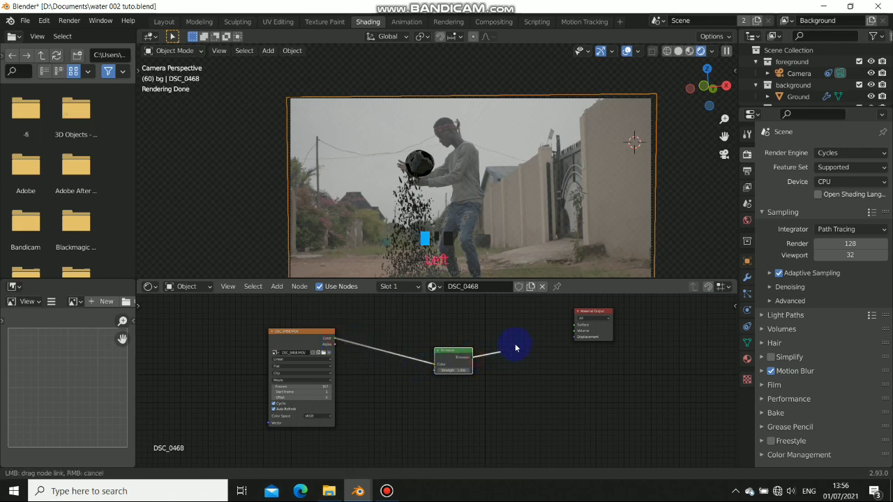
left_click_drag(574, 329, 575, 325)
left_click(405, 207)
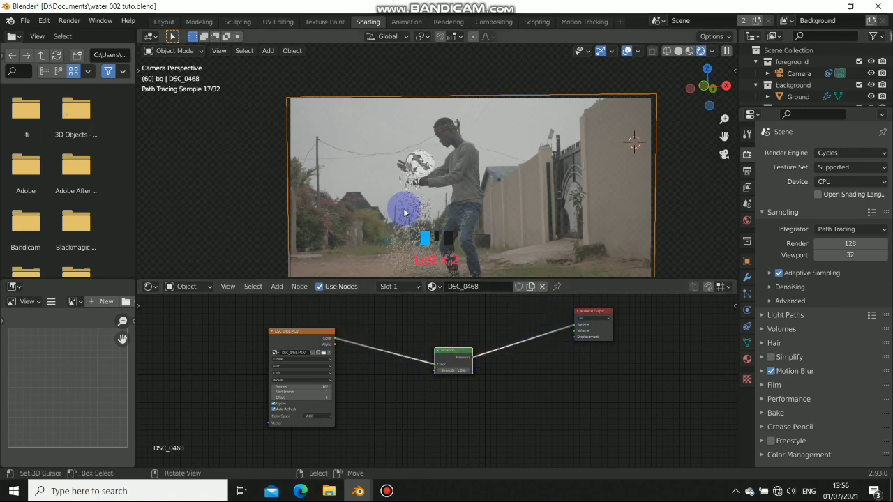
middle_click_drag(449, 205, 445, 155, "shift")
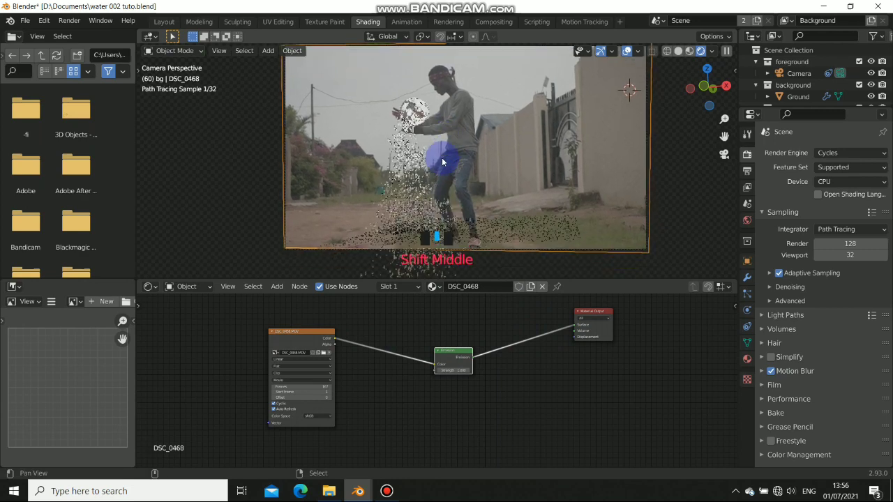
scroll(415, 118, "up", 4)
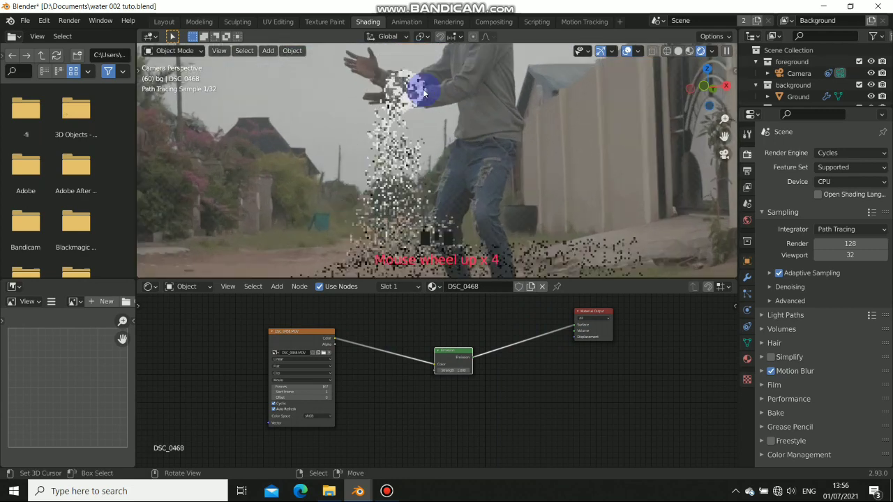
middle_click_drag(428, 199, 419, 114, "shift")
scroll(417, 114, "down", 5)
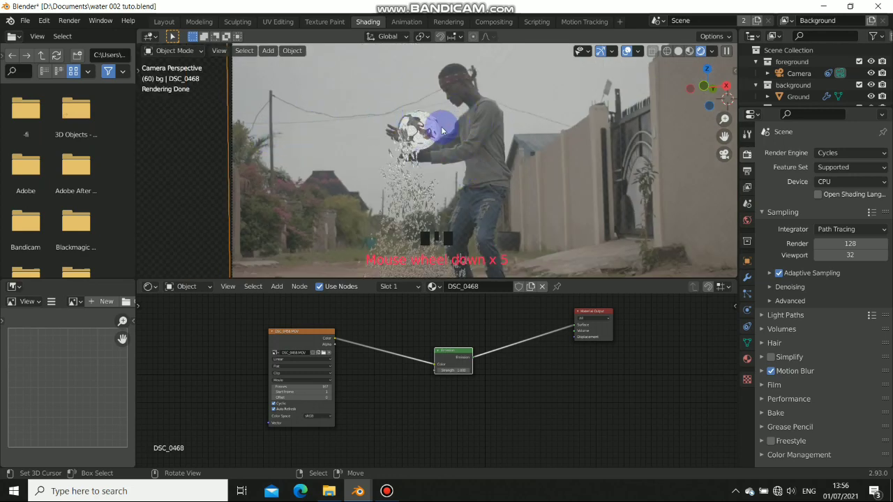
scroll(418, 161, "down", 2)
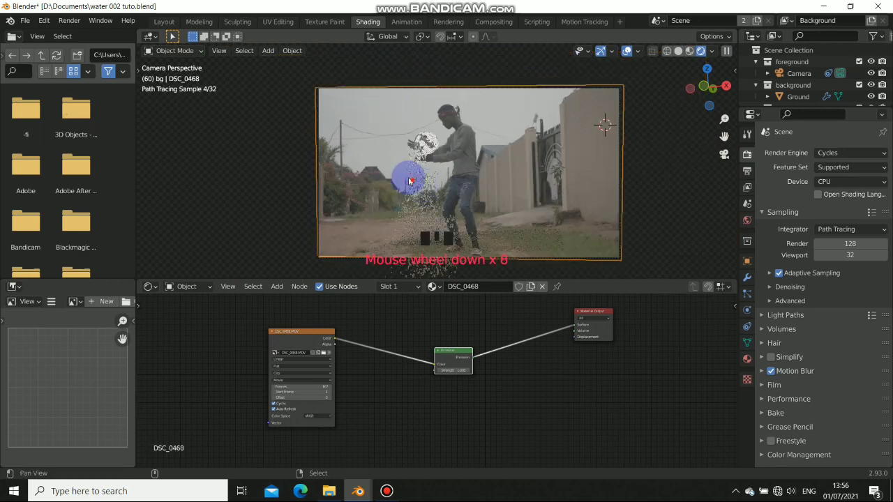
middle_click_drag(409, 179, 419, 189, "shift")
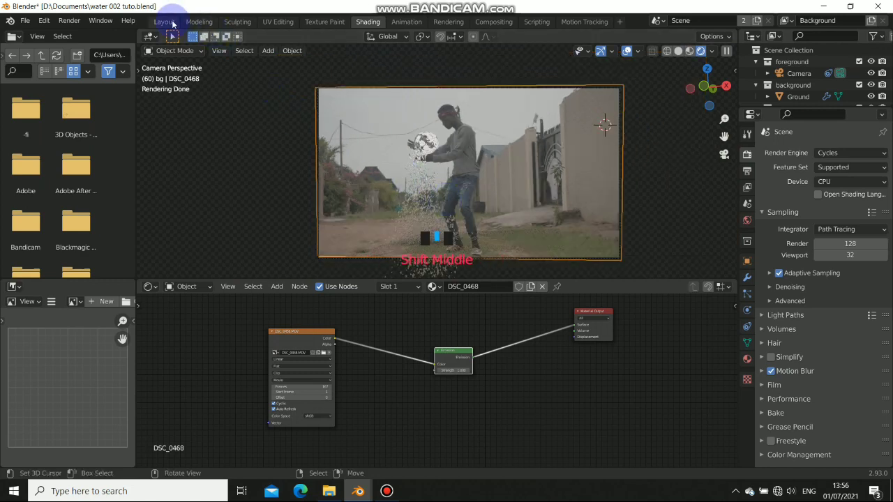
In the Layout workspace, select the Ground plane and rotate it about 1.13 degrees in camera view
left_click(170, 22)
right_click(383, 260)
mouse_move(382, 260)
middle_mouse_down()
mouse_move(347, 261)
mouse_move(374, 271)
middle_mouse_up()
middle_click_drag(317, 279, 313, 219)
key("KP_0")
scroll(370, 285, "up", 3)
scroll(329, 244, "down", 2)
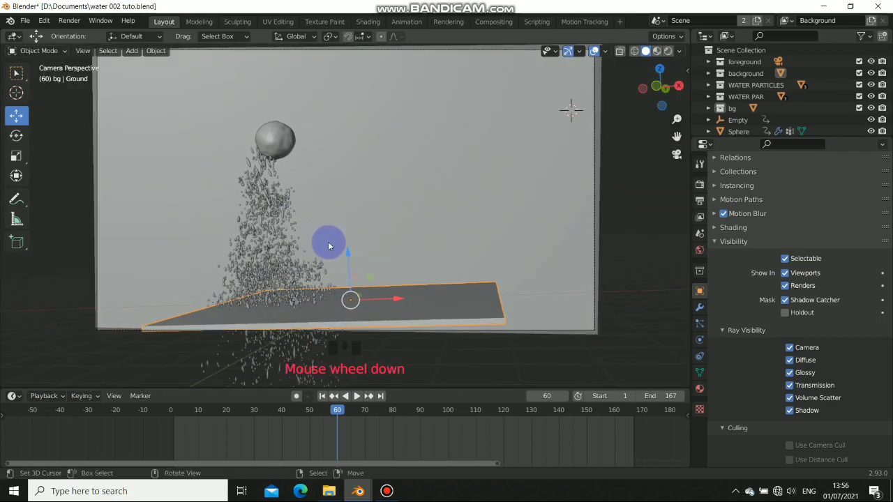
key("r")
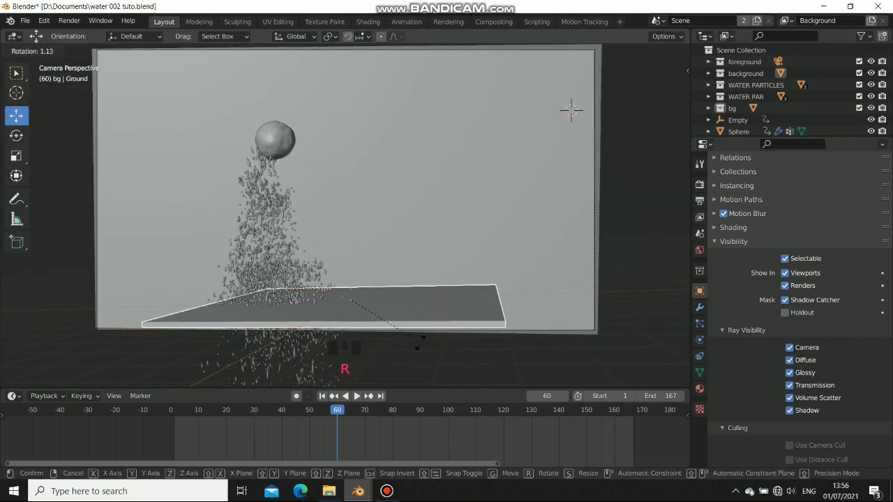
left_click_drag(762, 143, 739, 144)
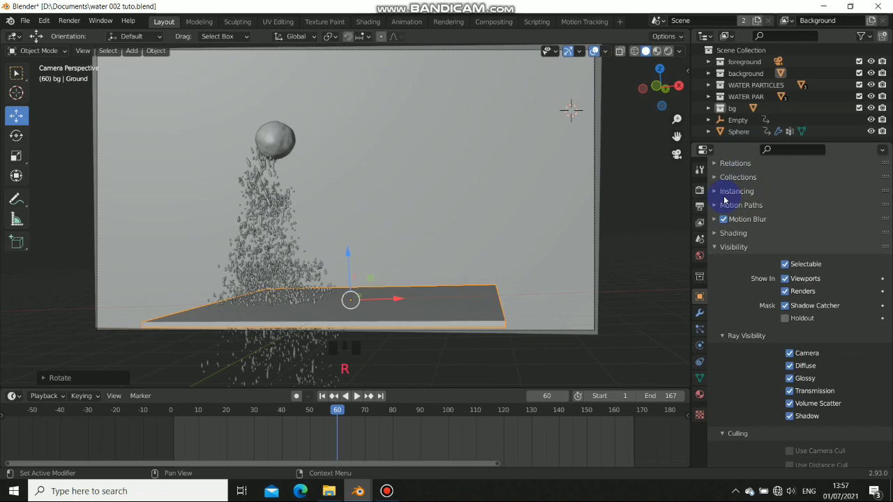
Show the Ground plane's Object properties and preview the camera view in Rendered shading
left_click(698, 315)
left_click(698, 296)
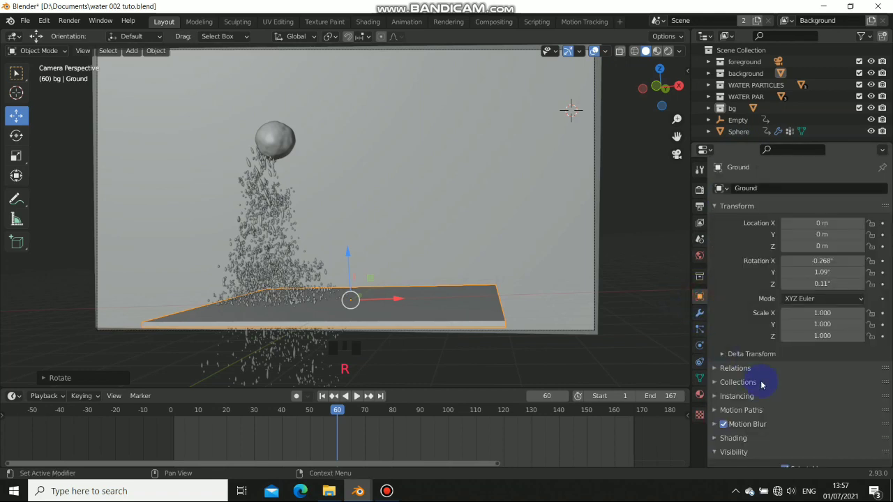
scroll(756, 384, "down", 8)
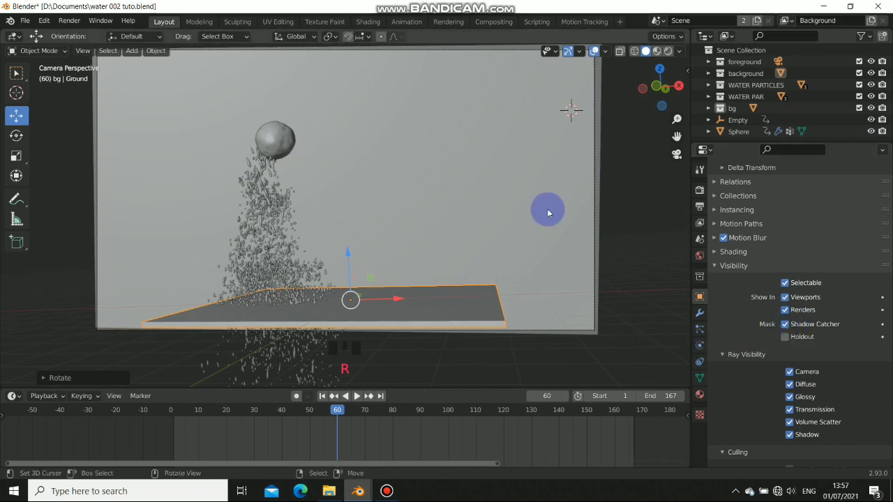
left_click(667, 51)
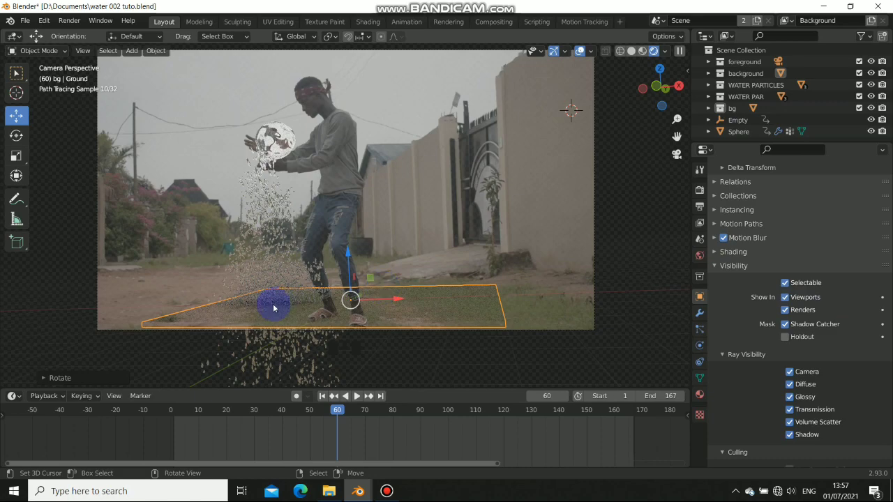
scroll(289, 303, "up", 6)
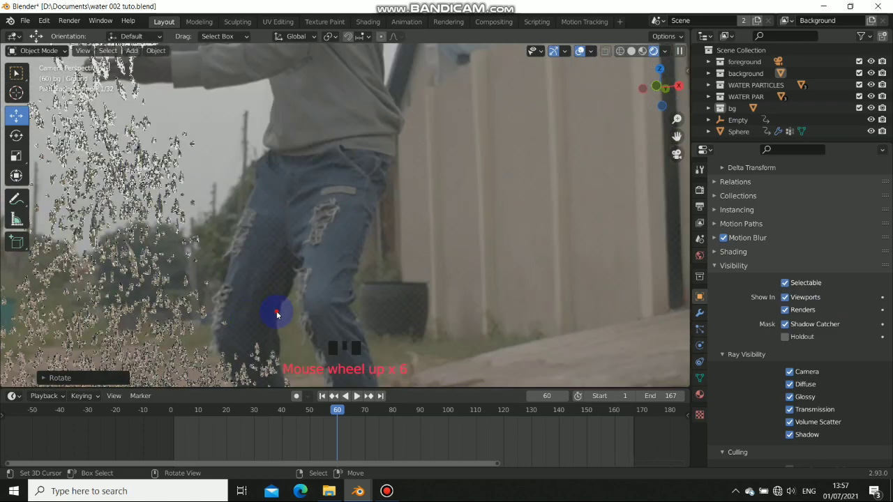
middle_click_drag(279, 313, 526, 151, "shift")
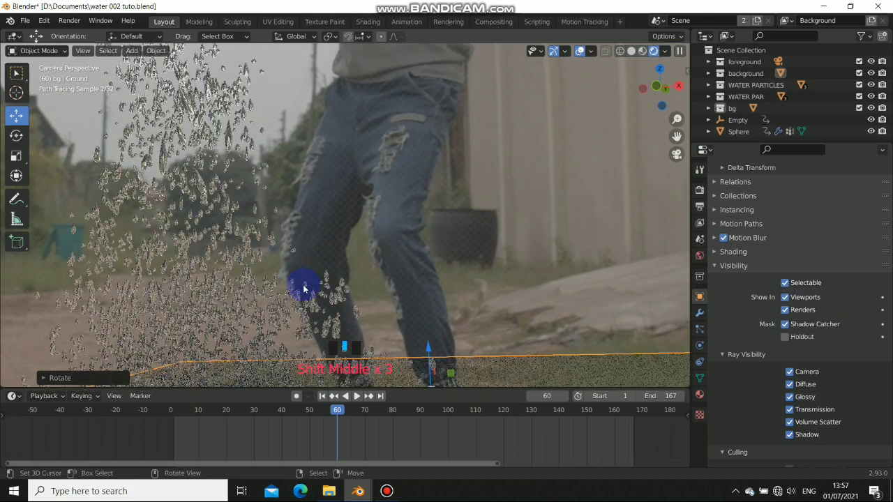
scroll(303, 284, "down", 4)
mouse_move(290, 289)
middle_mouse_down("shift")
mouse_move(322, 277)
mouse_move(342, 285)
mouse_move(335, 295)
middle_mouse_up("shift")
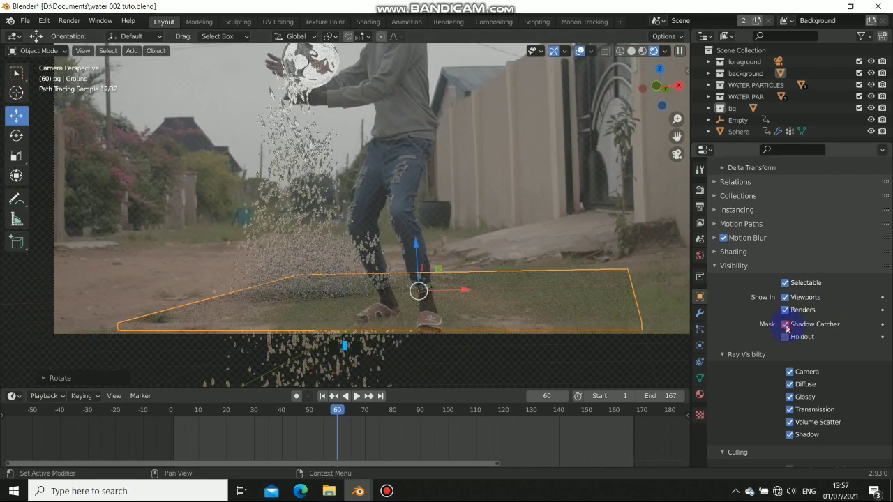
Switch the Ground plane from Shadow Catcher to Holdout, deselect all, and save 'water 002 tuto.blend'
left_click(785, 324)
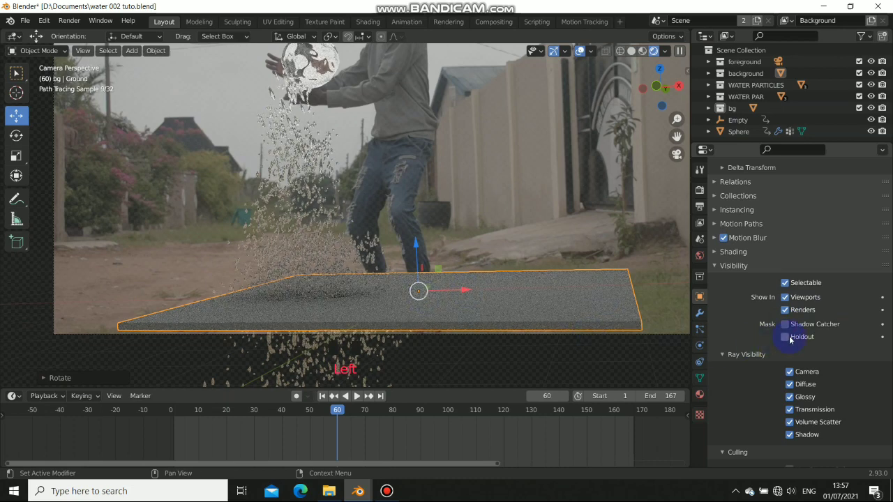
left_click(785, 337)
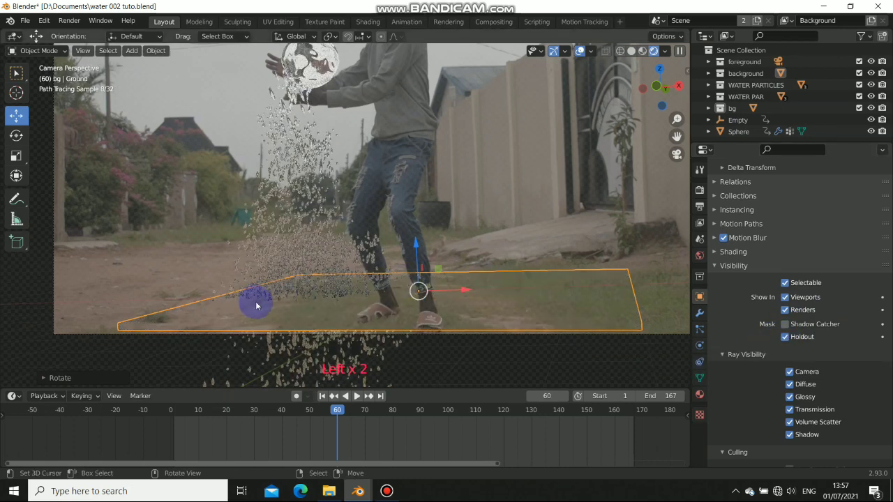
key("alt+a")
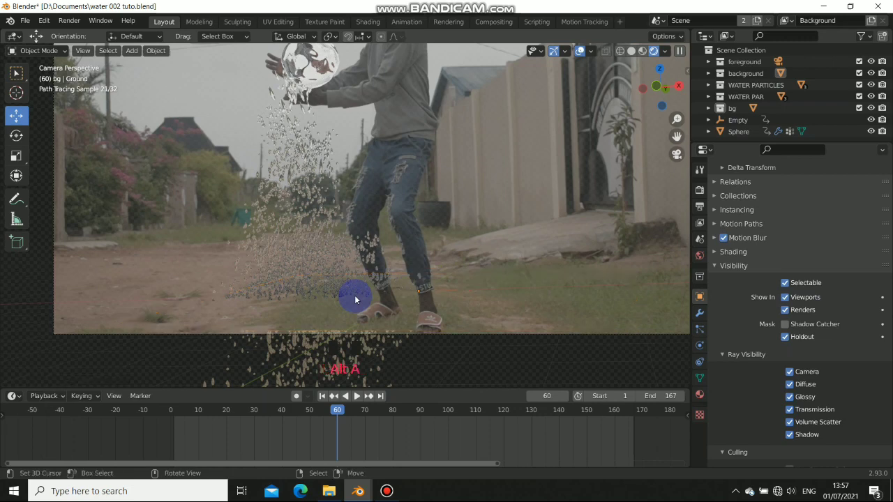
key("ctrl+s")
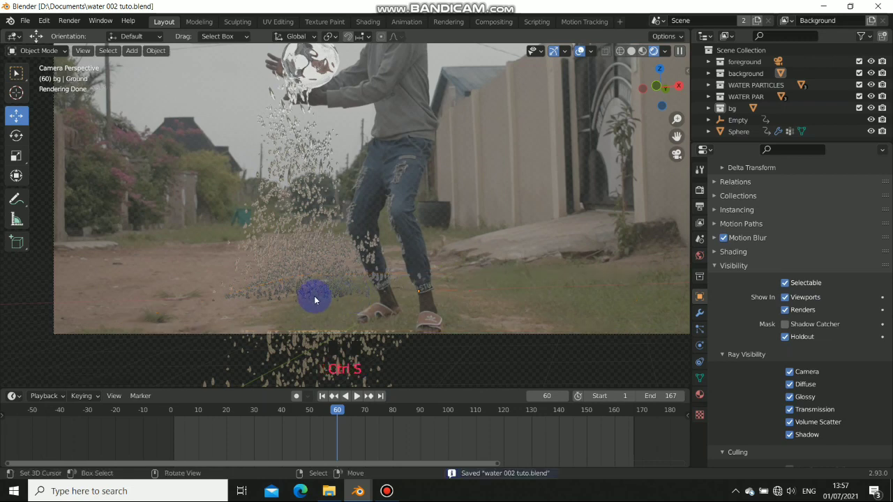
Scroll through the rendered camera preview of the glass ball and particles over the dance footage
scroll(396, 243, "down", 3)
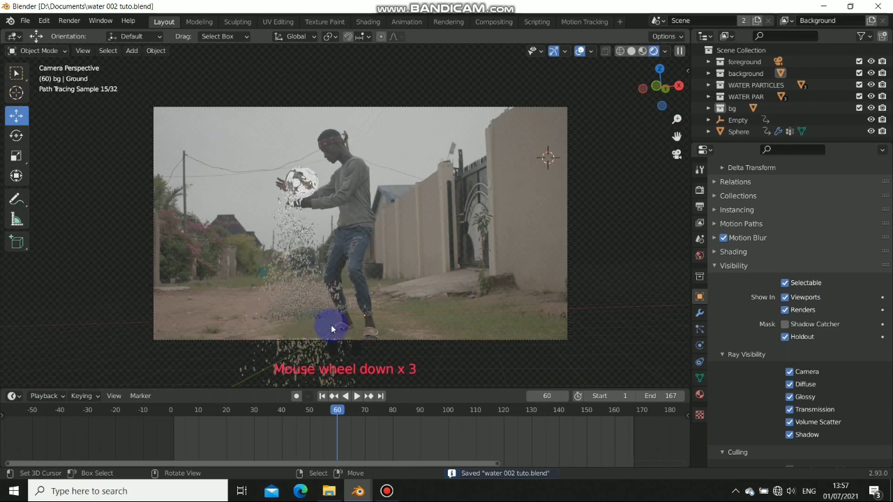
scroll(287, 165, "up", 3)
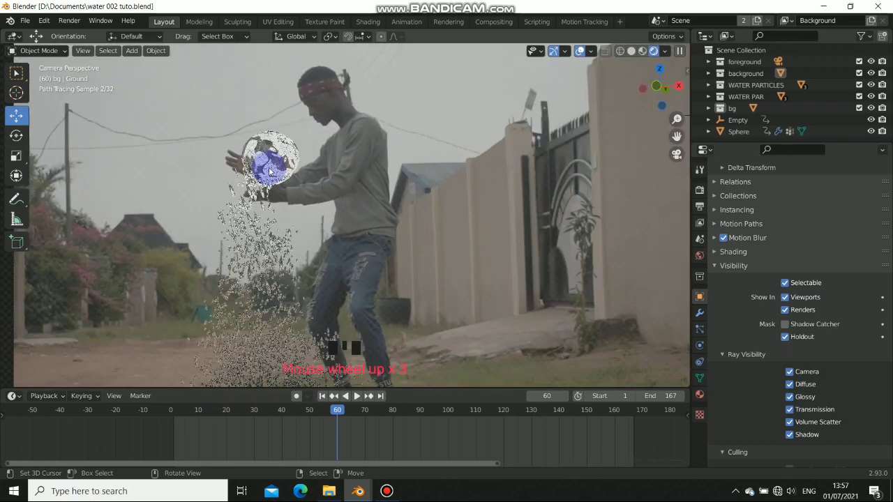
scroll(267, 173, "down", 1)
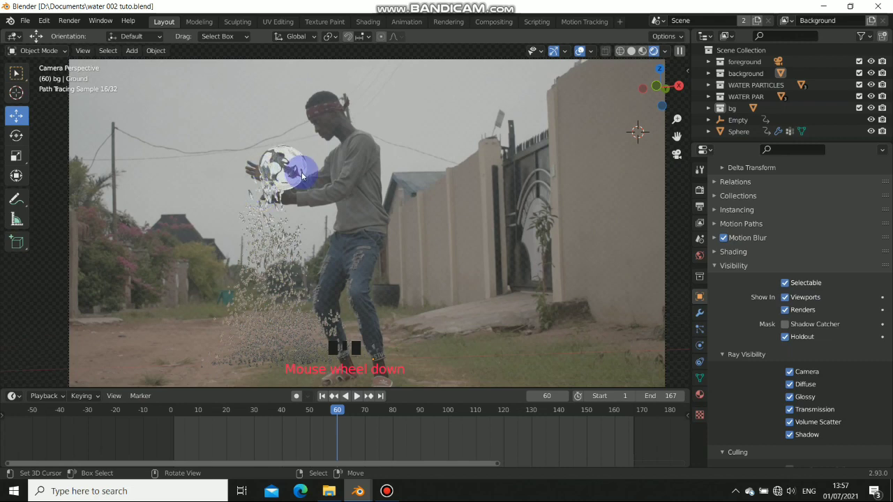
scroll(307, 177, "down", 2)
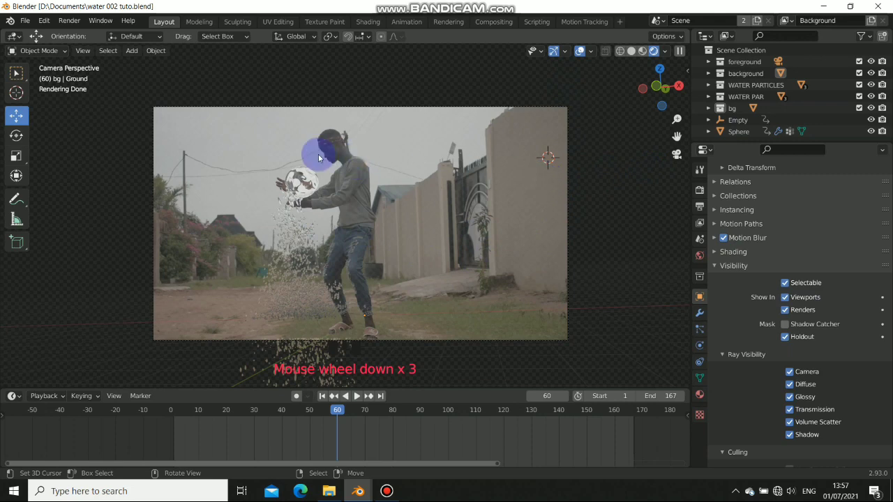
scroll(321, 150, "up", 1)
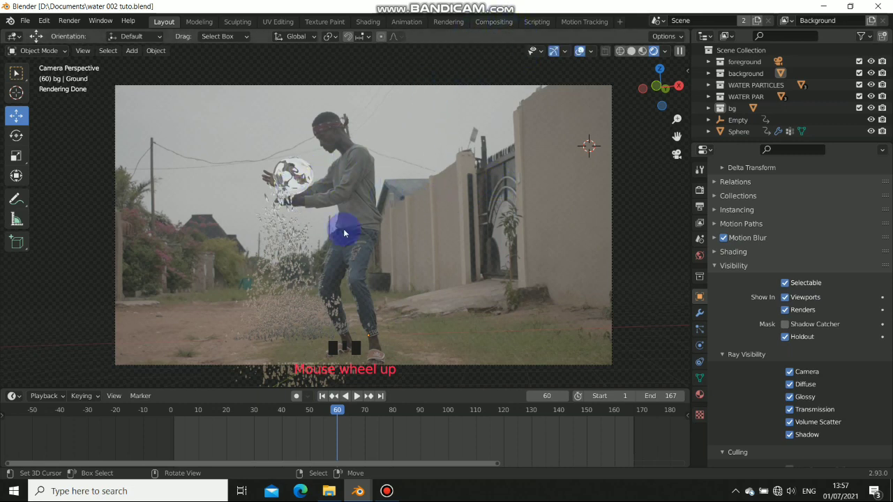
Set the Cycles render samples to 50 and render frame 66 as a still image
left_click(700, 190)
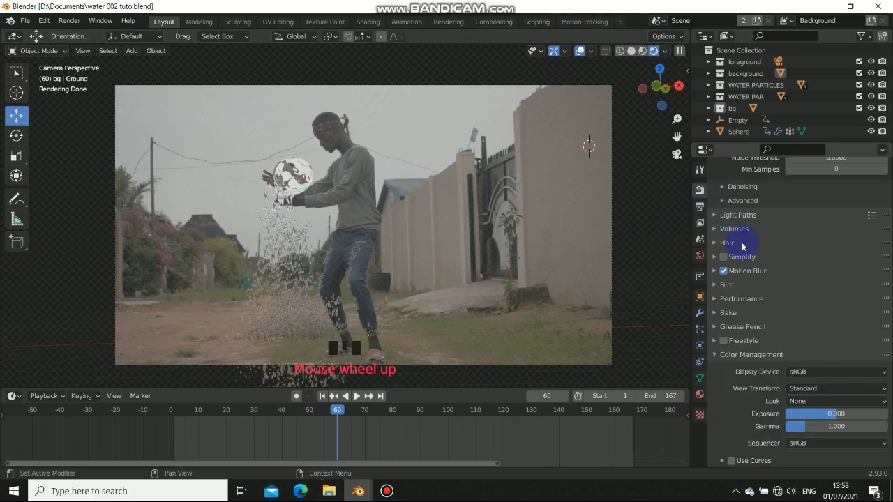
left_click(821, 222)
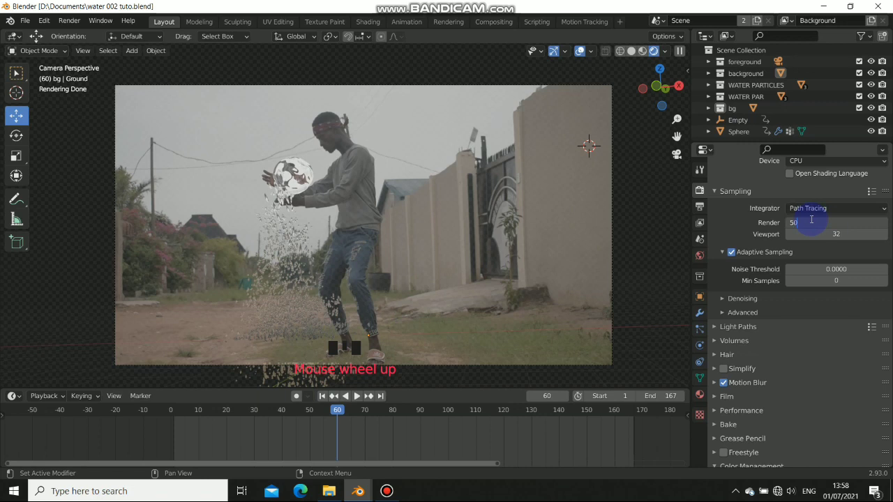
left_click(763, 396)
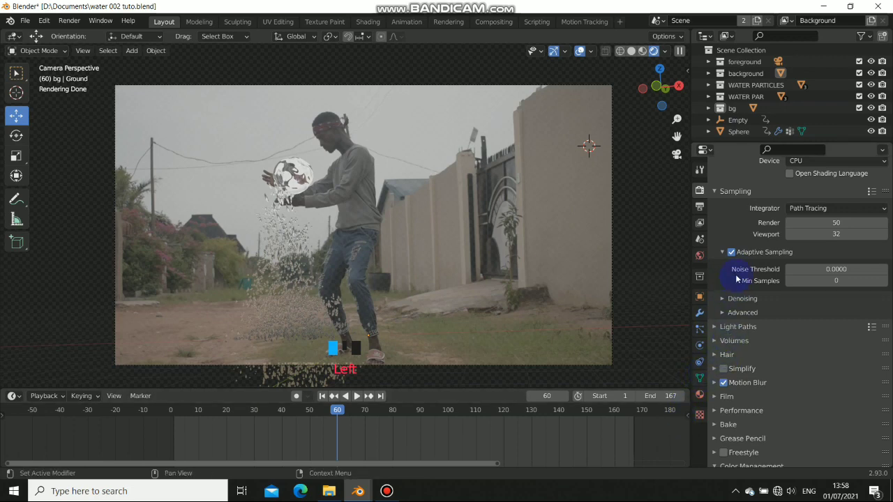
left_click(722, 327)
scroll(745, 404, "down", 4)
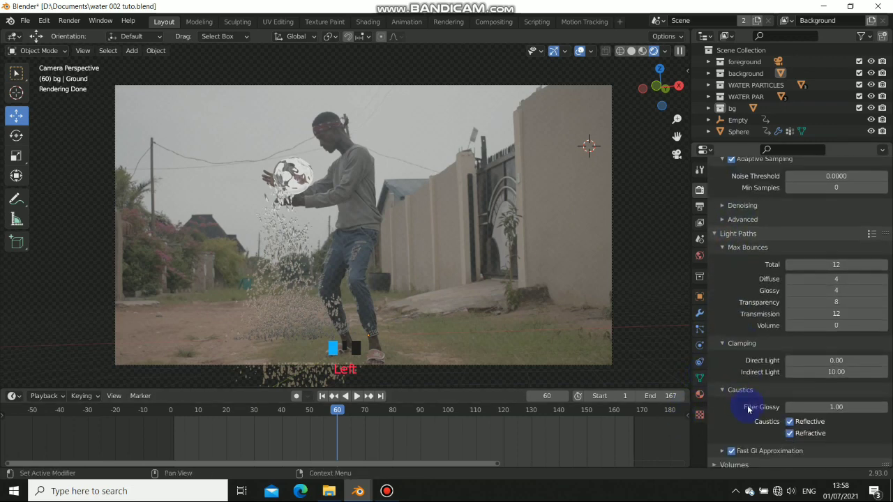
scroll(738, 328, "up", 5)
left_click(715, 344)
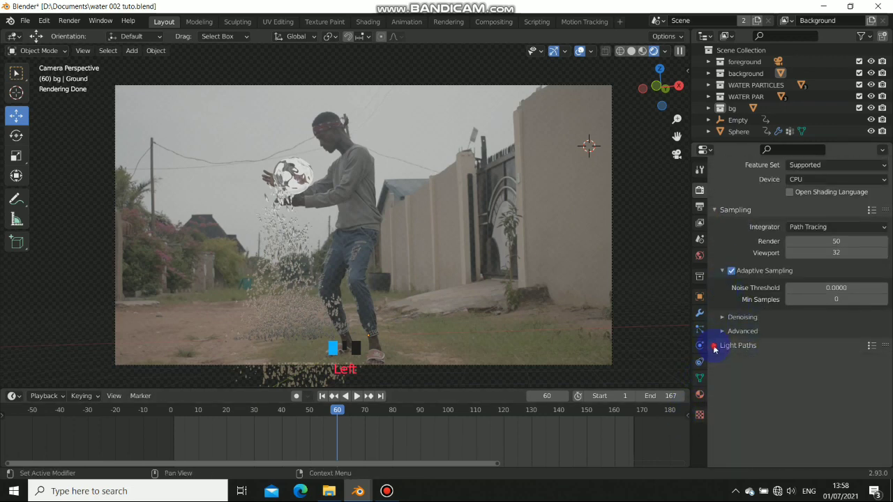
left_click(69, 20)
left_click(90, 35)
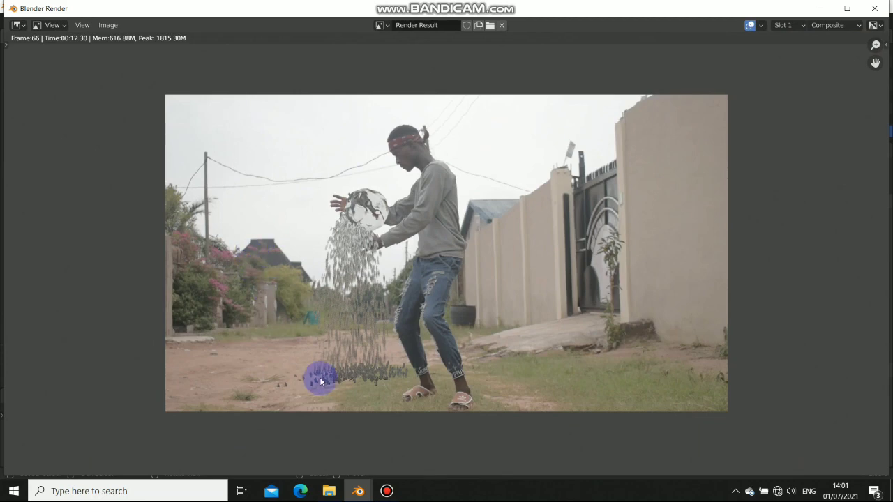
Zoom and pan around the frame 66 render result, then close the render window
scroll(321, 381, "up", 6)
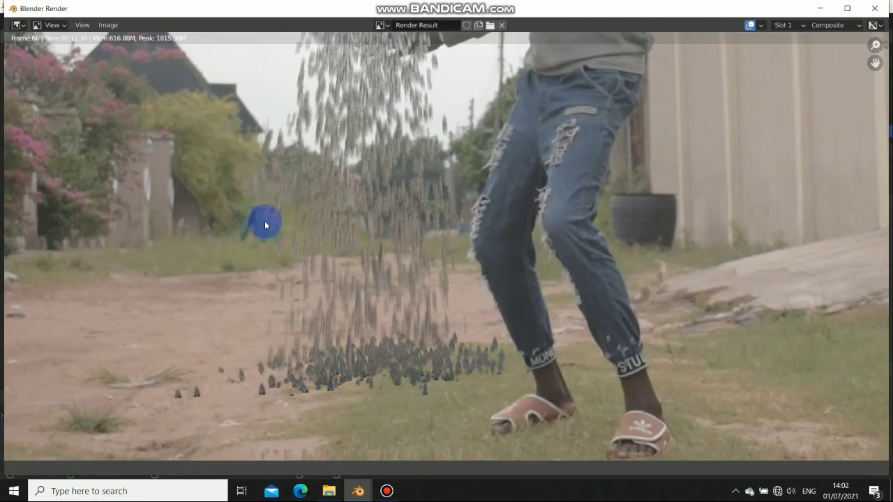
scroll(401, 138, "down", 4)
middle_click_drag(420, 160, 406, 189)
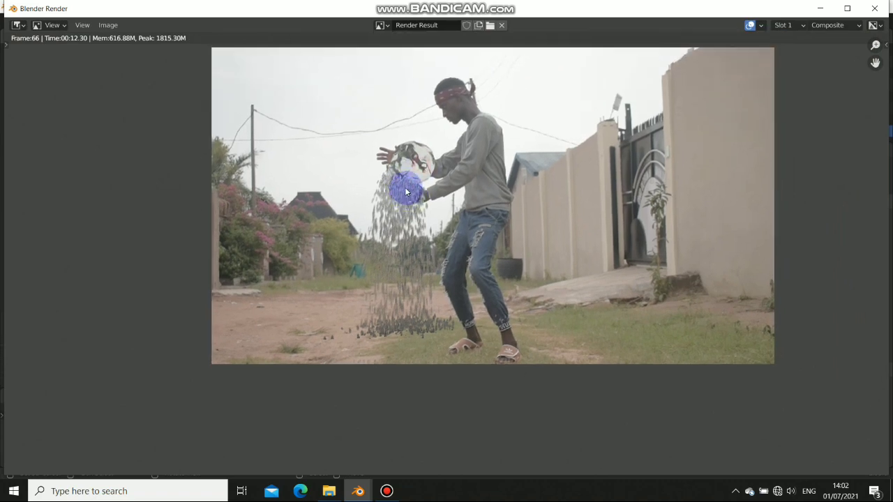
middle_click_drag(551, 134, 539, 162)
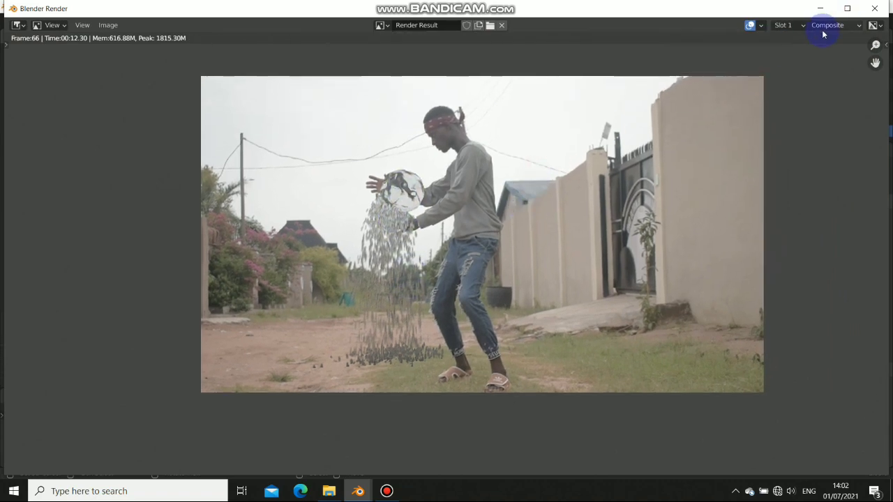
key("Escape")
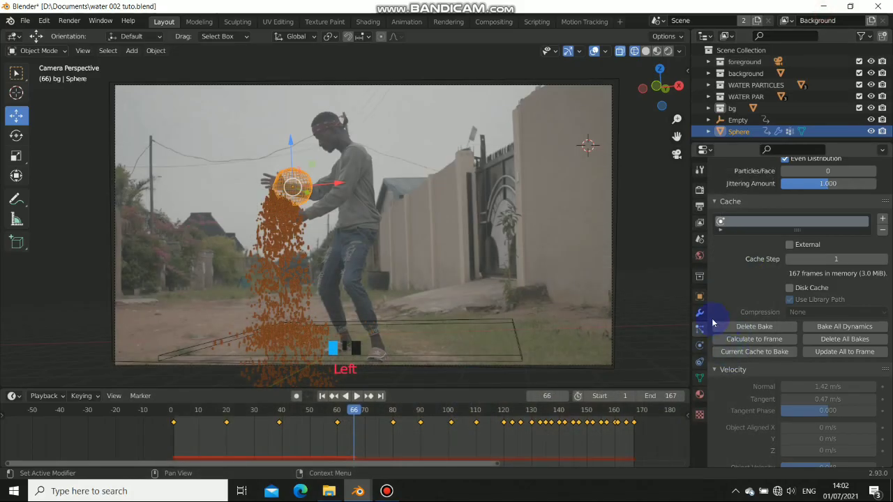
Review the Motion Blur settings (0.50 shutter) in Render Properties, then switch to Compositing
left_click(696, 193)
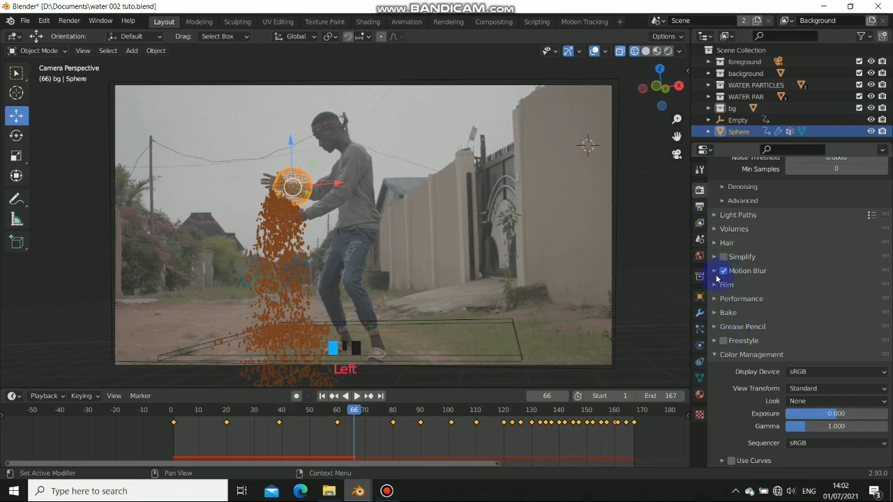
left_click(713, 271)
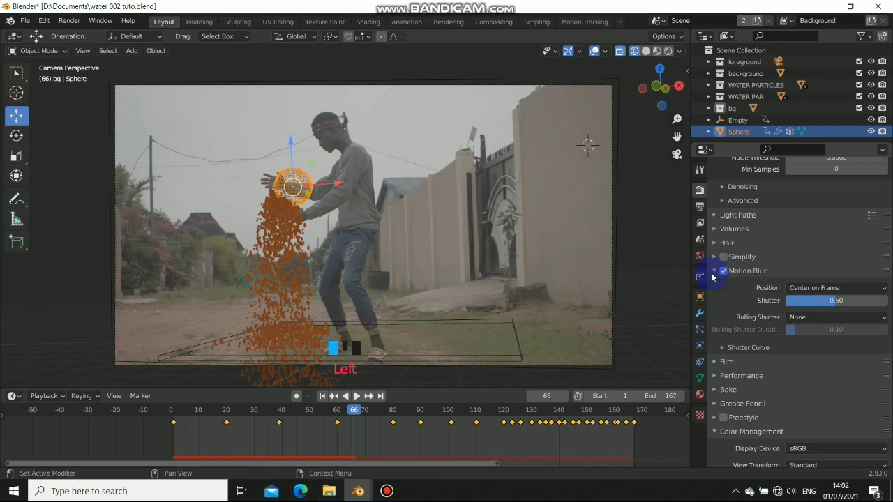
left_click(713, 271)
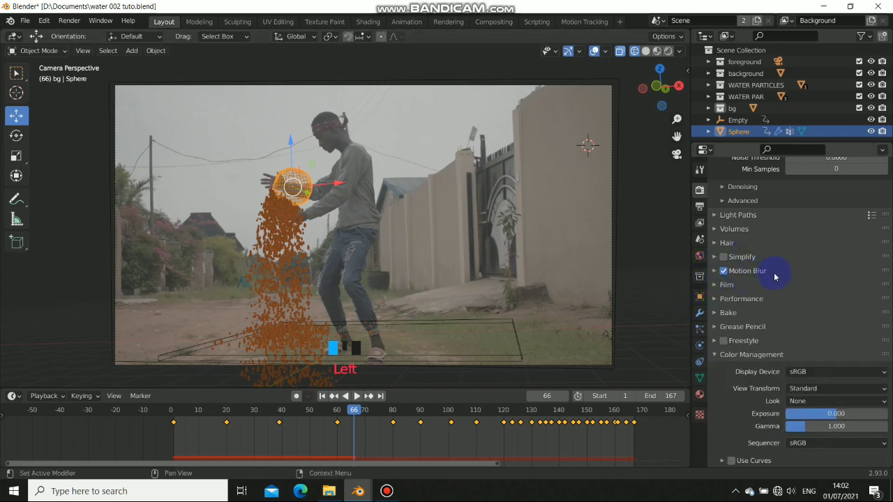
left_click(713, 272)
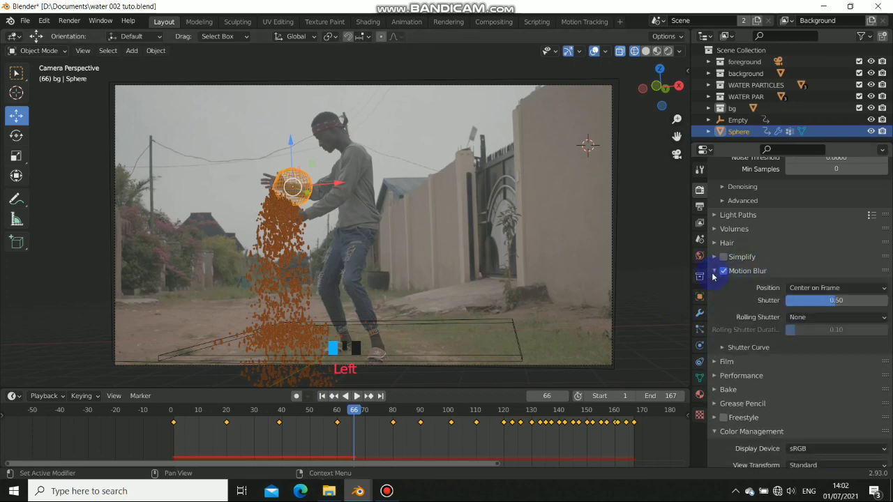
left_click(713, 272)
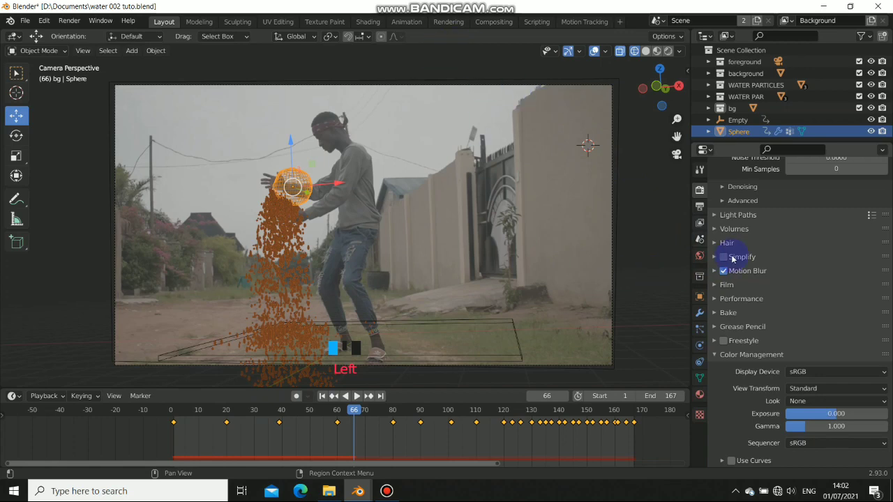
left_click(490, 22)
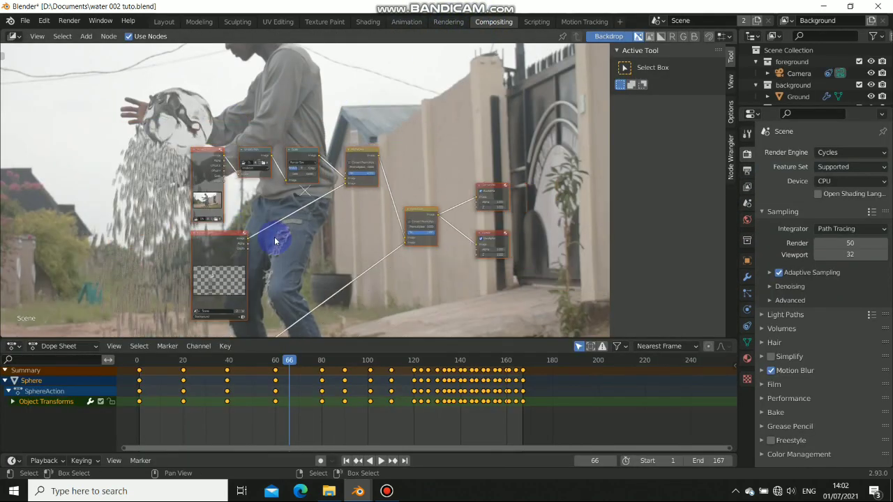
Shrink the backdrop, then box-select and delete every existing compositor node, ready to add new ones
key("v")
key("v")
key("v")
key("v")
left_click_drag(306, 242, 311, 143, "alt")
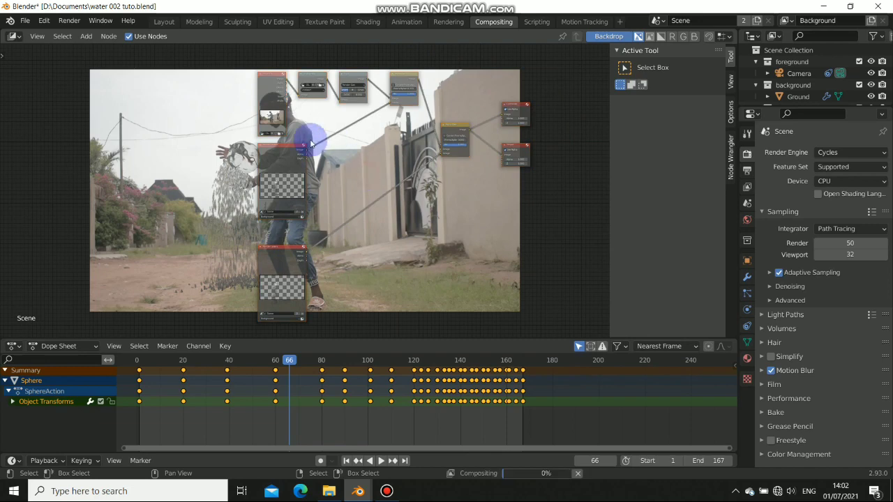
scroll(293, 180, "down", 4)
left_click_drag(167, 65, 417, 289)
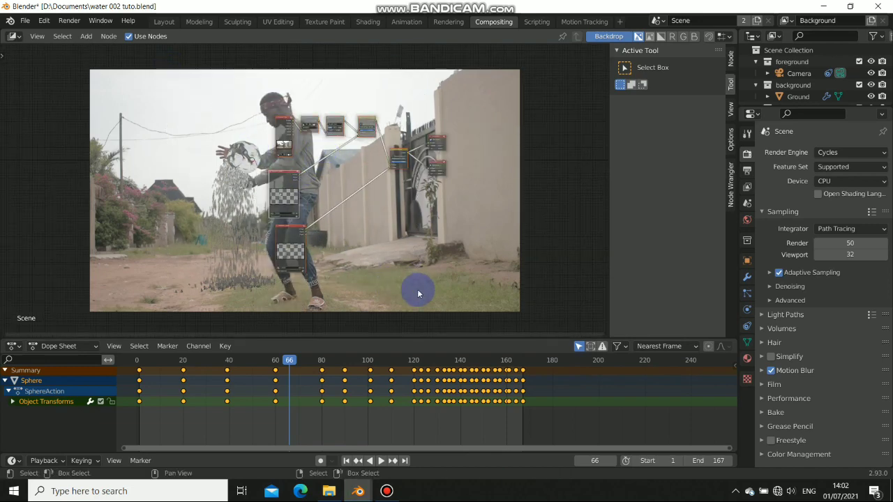
left_click_drag(200, 76, 519, 320)
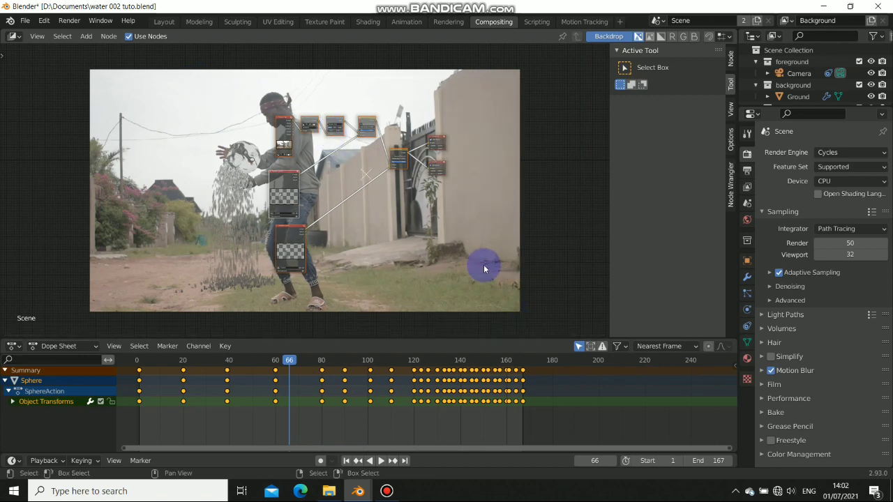
key("x")
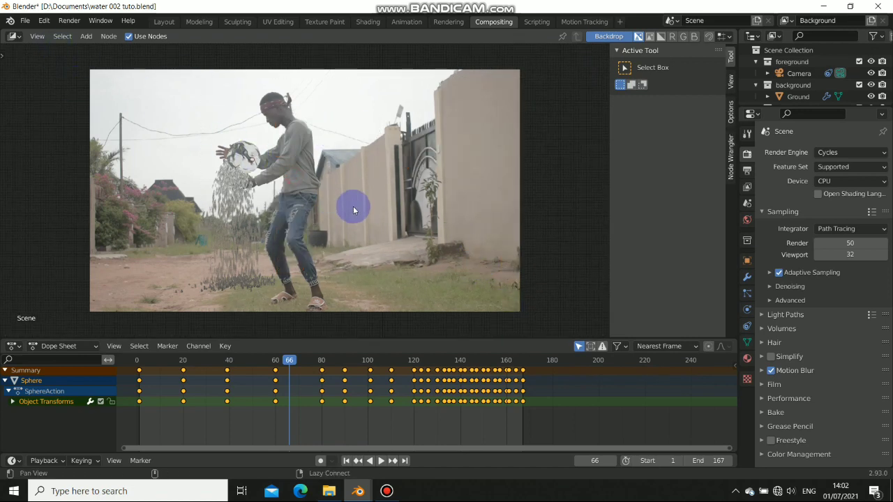
key("shift+a")
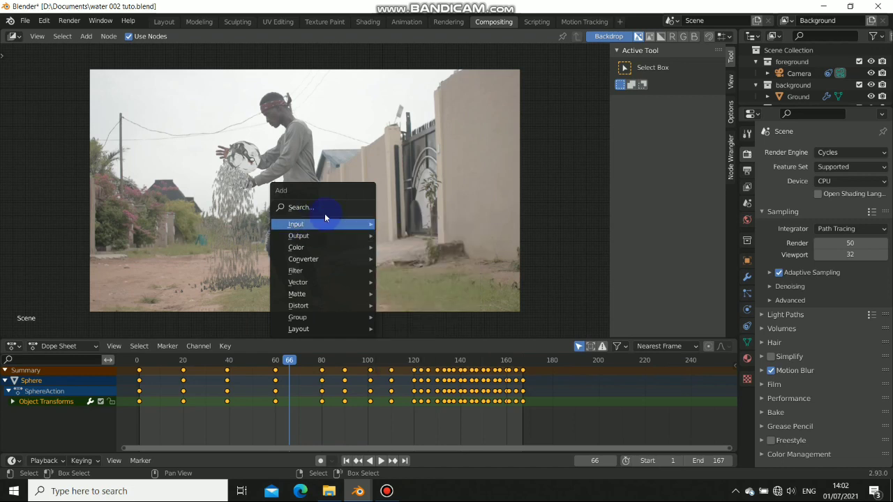
Add a Render Layers input node and a Movie Clip node below it
mouse_move(312, 225)
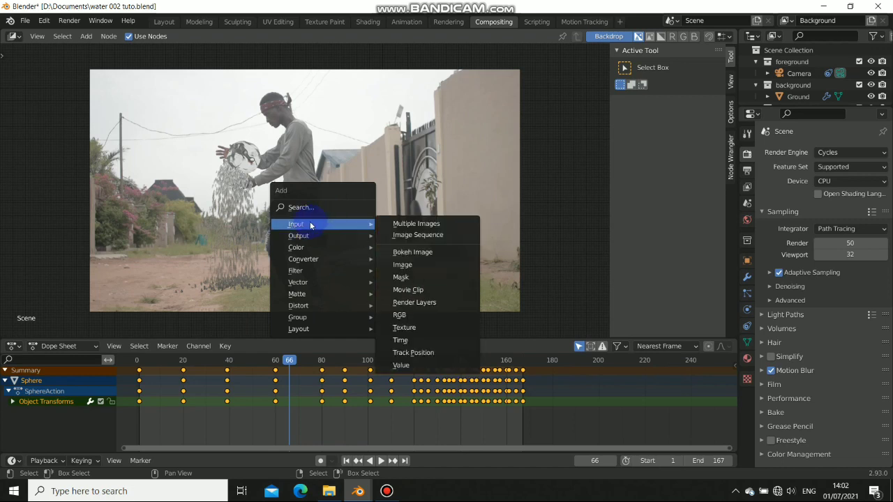
left_click(414, 302)
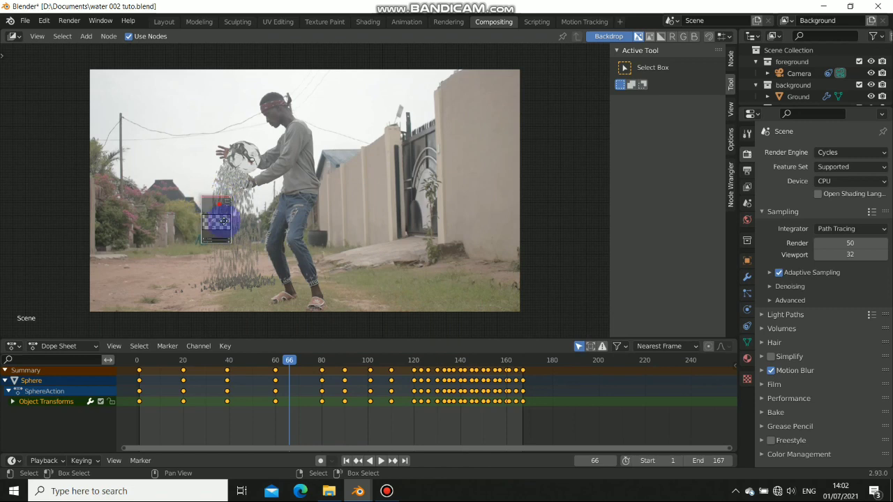
left_click(272, 145)
key("shift+a")
mouse_move(272, 146)
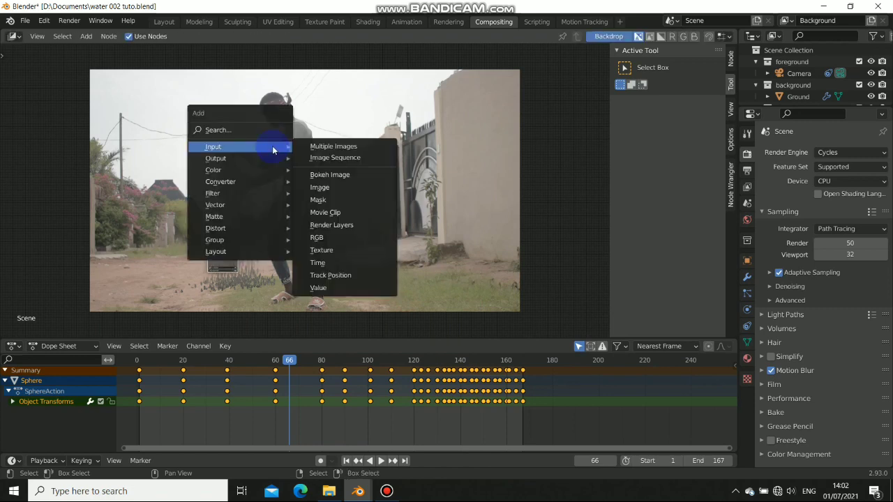
left_click(325, 220)
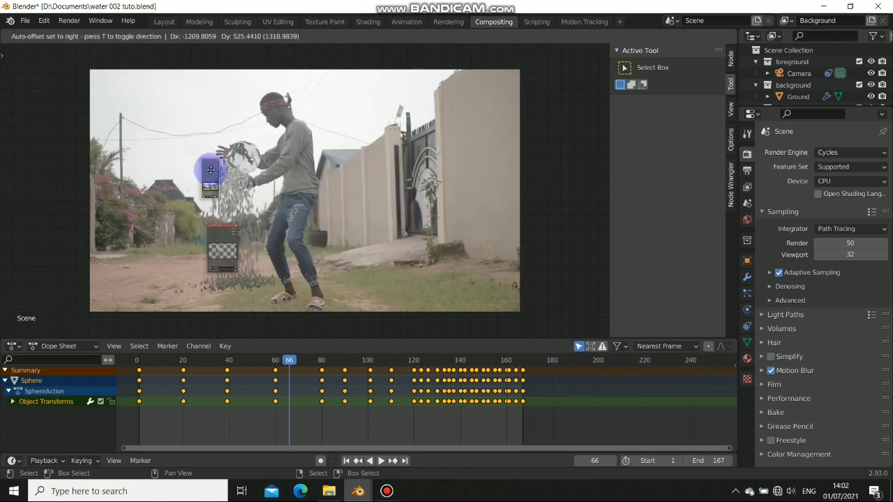
left_click(219, 175)
Add Viewer and Composite output nodes side by side, nudging Composite slightly left
key("shift+a")
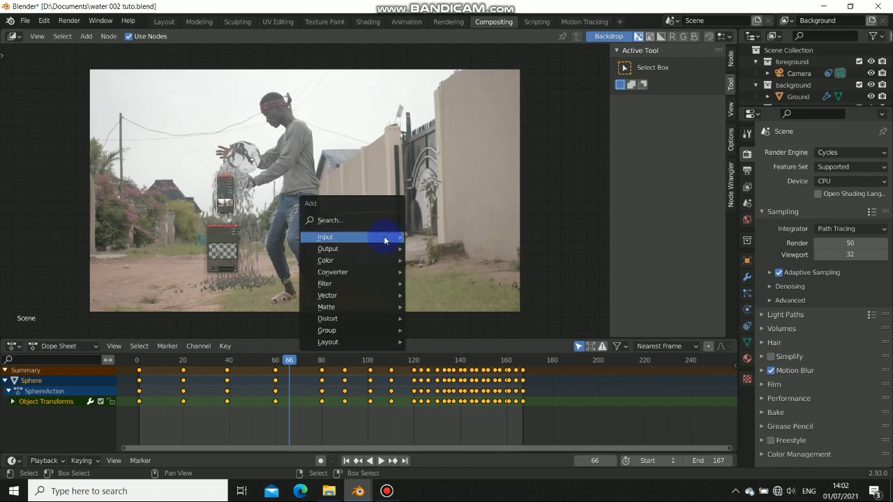
mouse_move(372, 249)
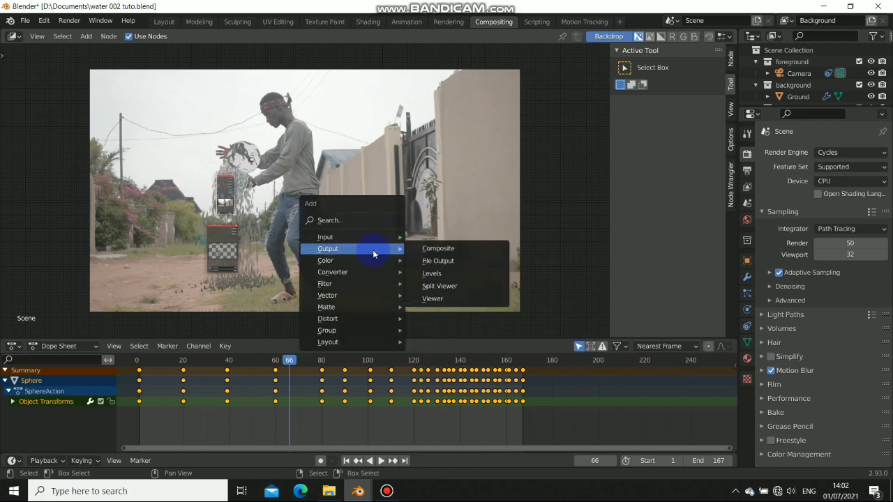
left_click(432, 297)
left_click(418, 222)
key("shift+a")
mouse_move(415, 219)
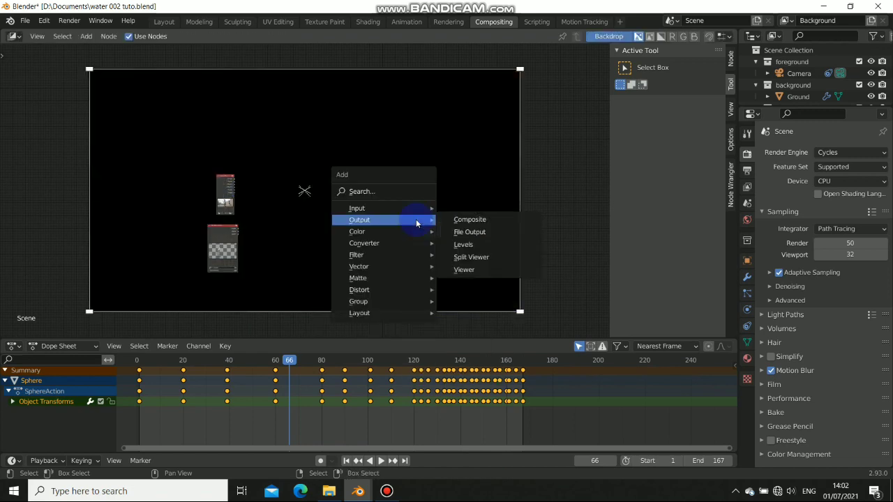
left_click(473, 222)
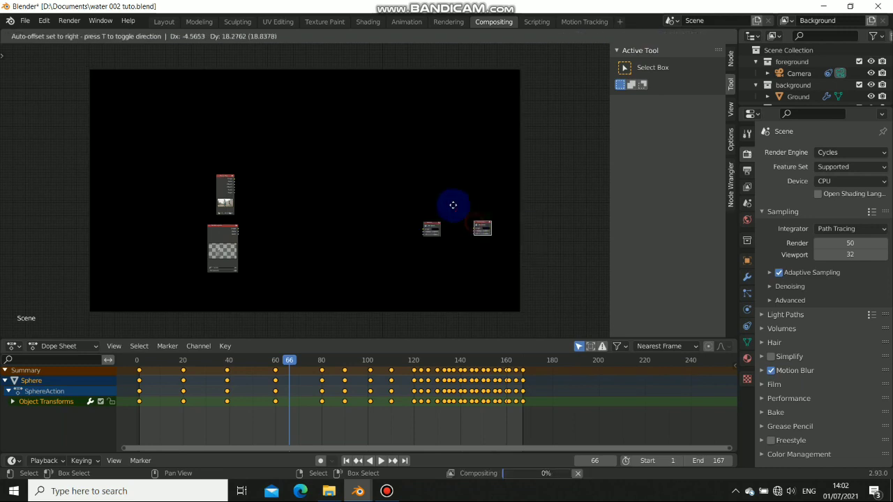
left_click(426, 200)
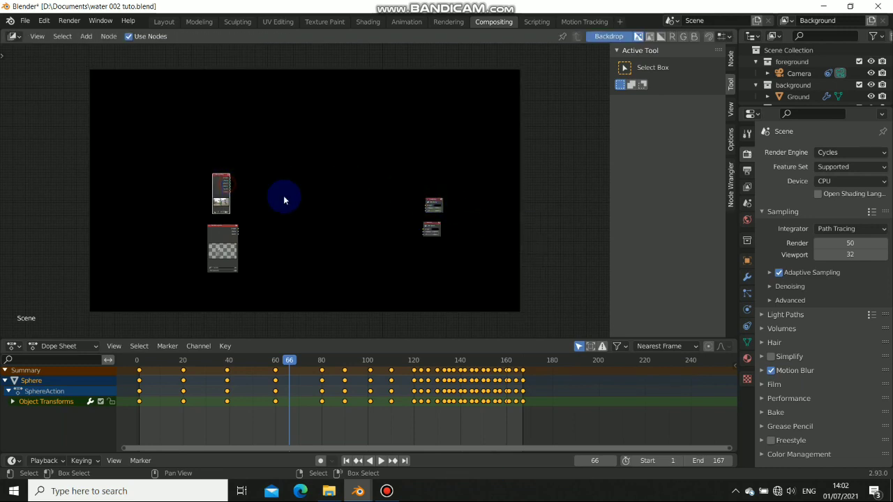
left_click_drag(437, 199, 433, 199)
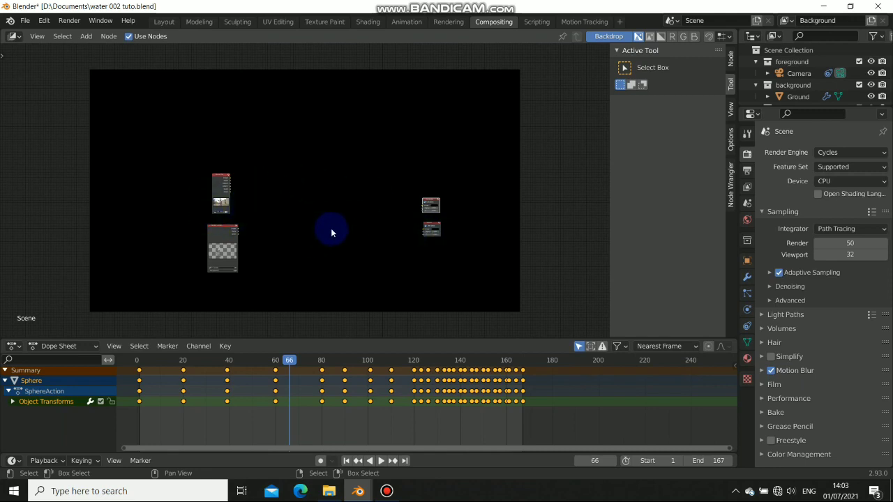
Add an Alpha Over node and link its output to both the Composite and Viewer nodes
key("shift+a")
mouse_move(297, 240)
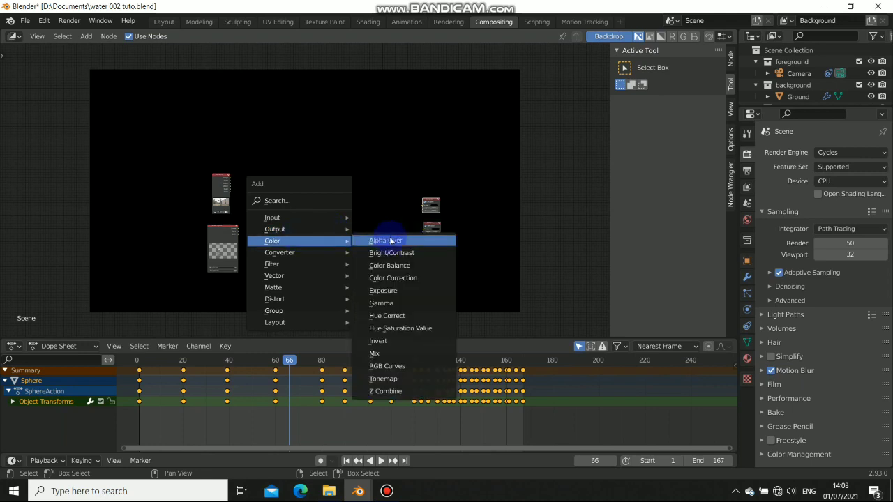
left_click(396, 239)
left_click(319, 205)
scroll(293, 210, "up", 3)
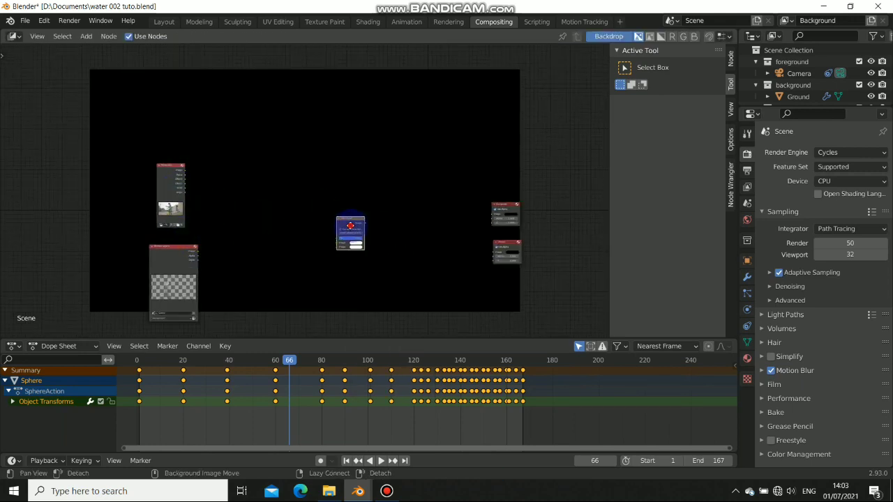
middle_click_drag(366, 229, 339, 219)
left_click_drag(340, 214, 452, 210)
left_click_drag(341, 216, 457, 248)
left_click_drag(341, 218, 412, 249)
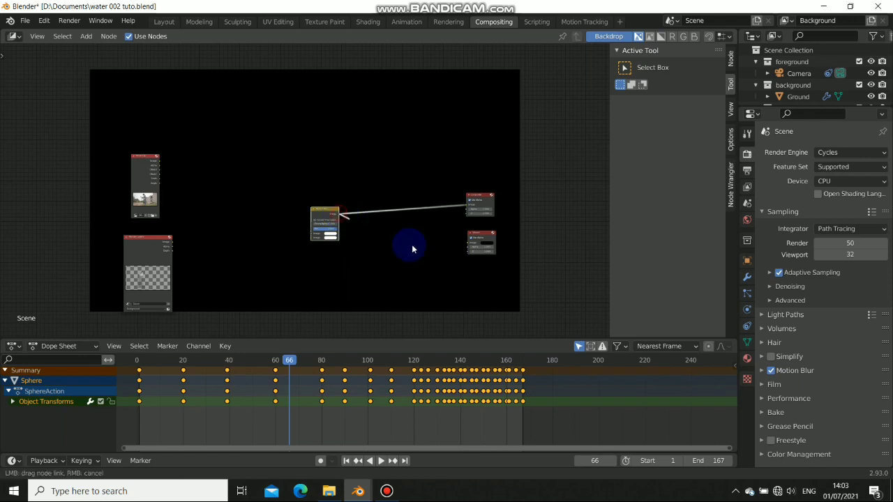
left_click_drag(468, 245, 469, 246)
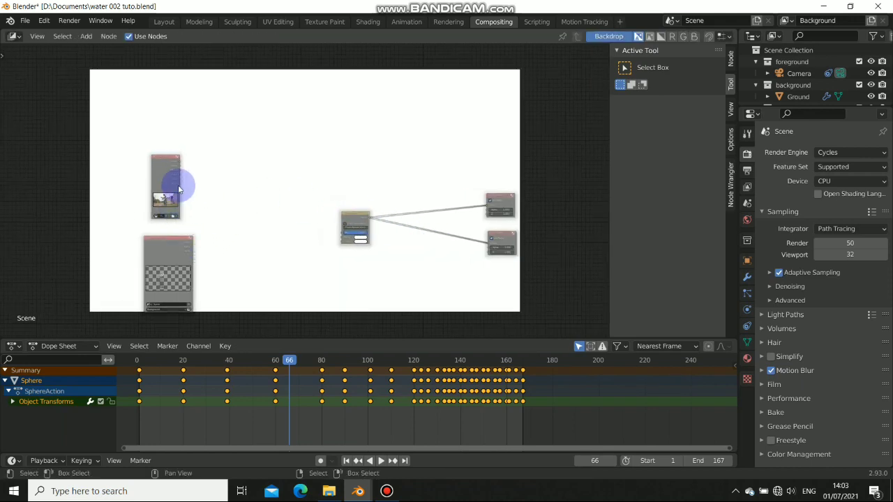
Plug the dance footage and the Render Layers image into the Alpha Over inputs
left_click_drag(180, 166, 347, 214)
middle_click_drag(240, 252, 323, 239)
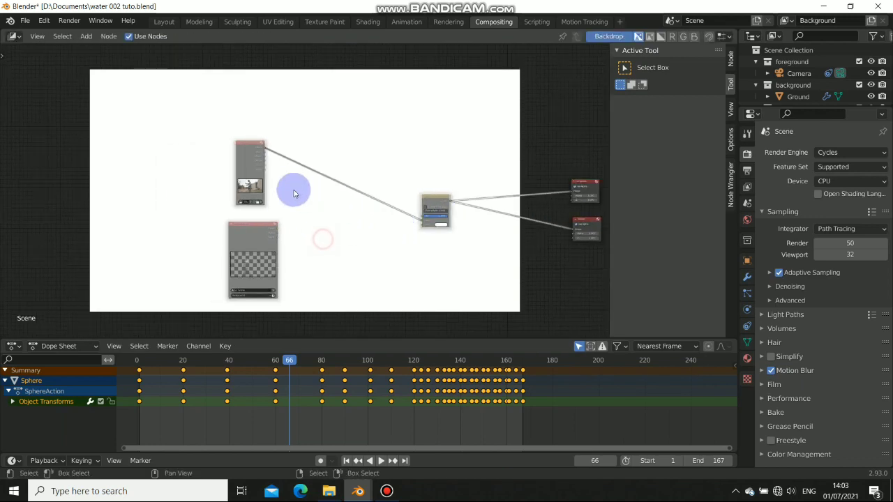
scroll(289, 191, "up", 1)
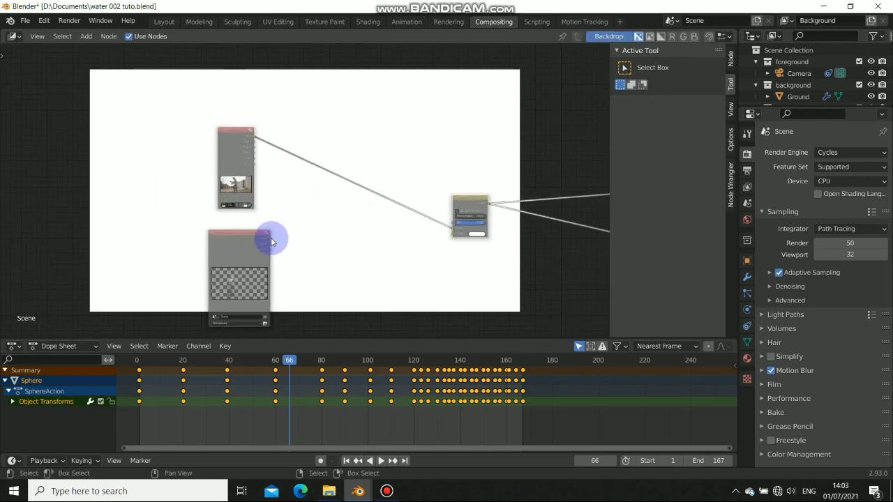
left_click_drag(271, 240, 442, 241)
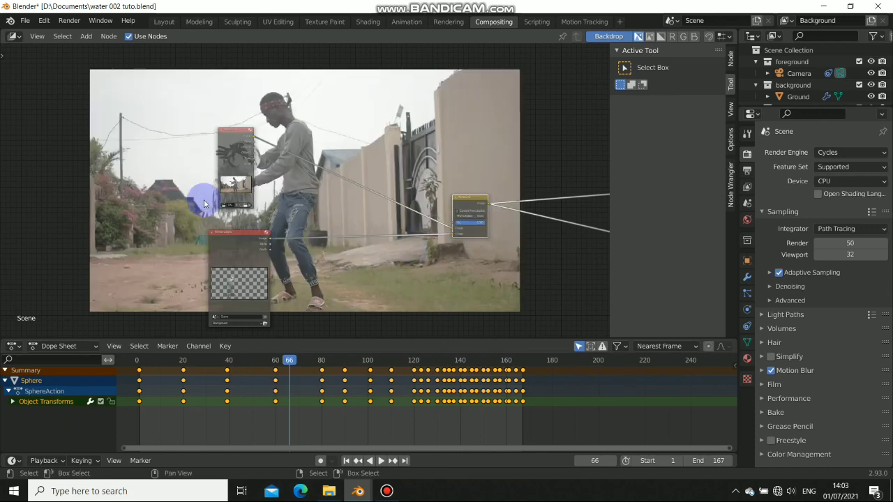
Rearrange the footage, Alpha Over and Render Layers nodes so the graph reads clearly
left_click_drag(243, 155, 135, 228)
middle_click_drag(335, 256, 353, 202)
scroll(393, 193, "down", 6)
left_click(414, 200)
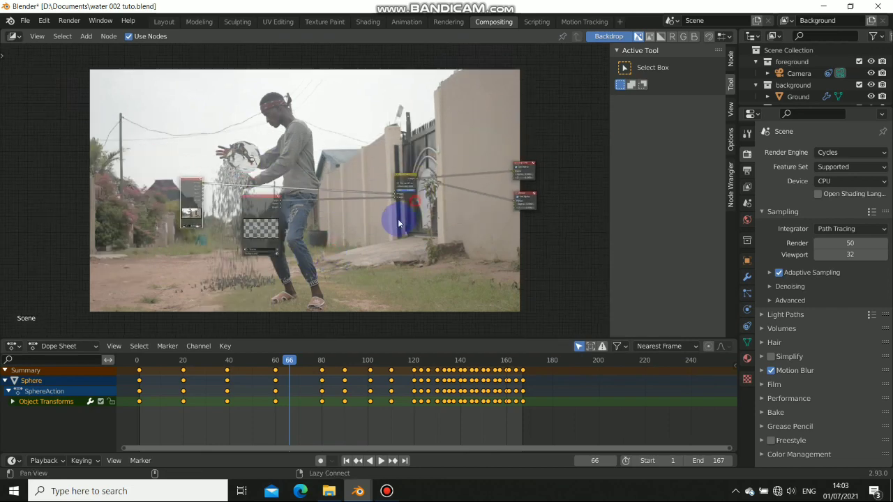
left_click_drag(400, 223, 397, 225, "alt")
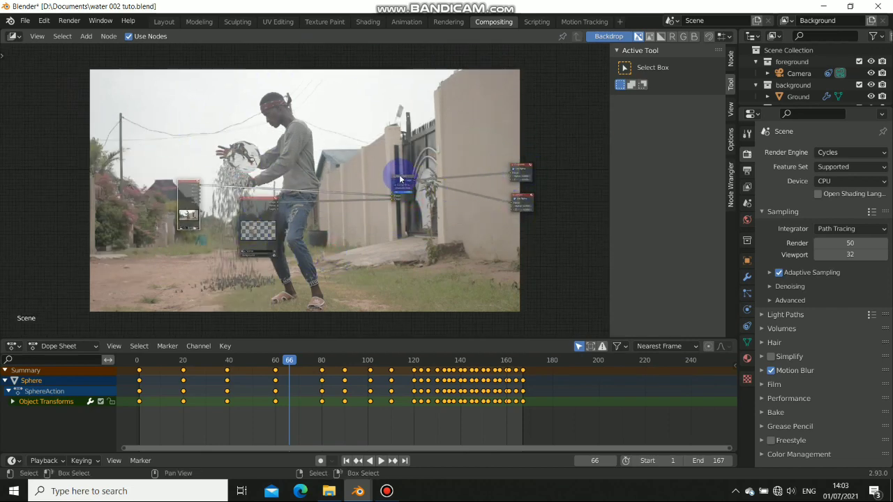
left_click_drag(402, 179, 417, 194)
left_click_drag(261, 204, 186, 253)
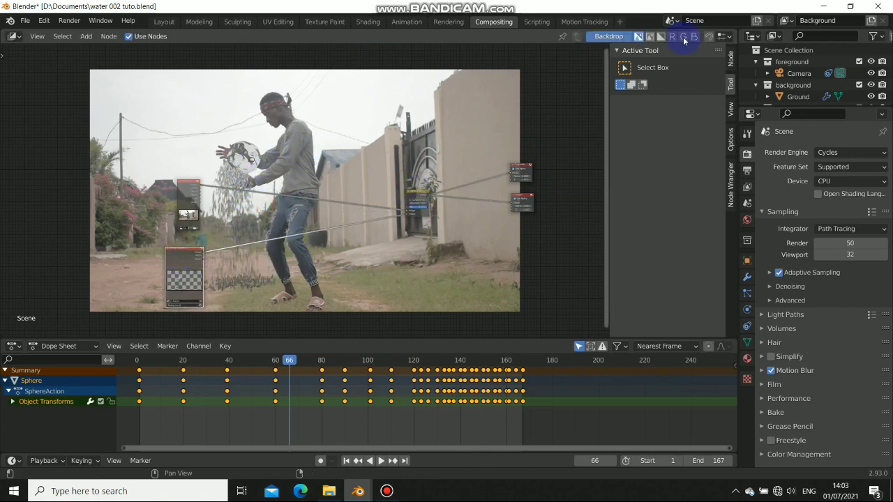
In Motion Tracking, select and hide all tracks on the DSC_0458.MOV clip, then enter Mask mode
left_click(585, 22)
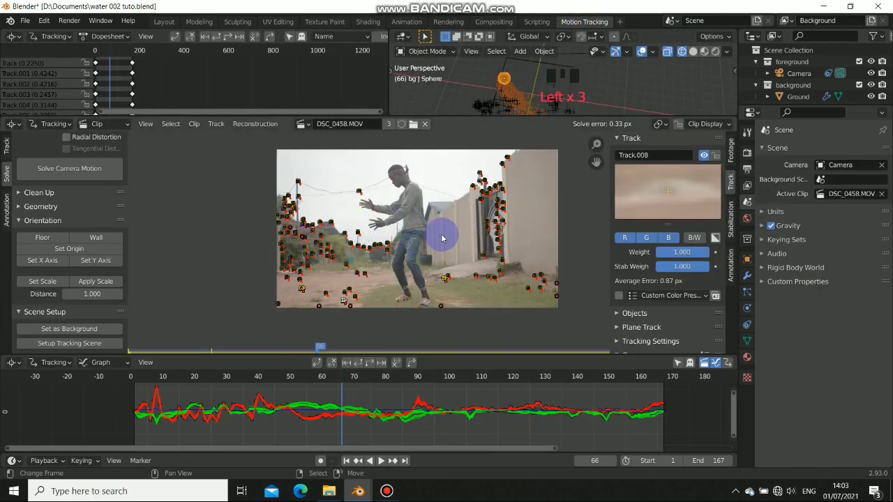
key("a")
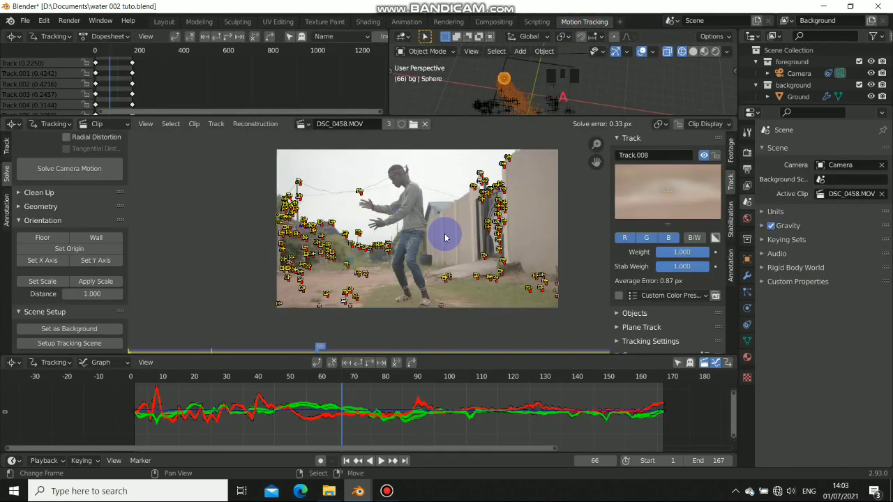
key("h")
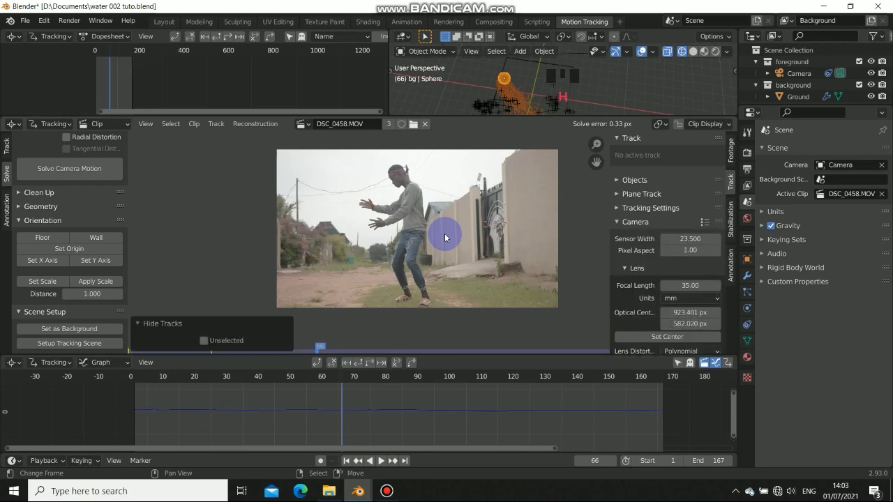
left_click(386, 491)
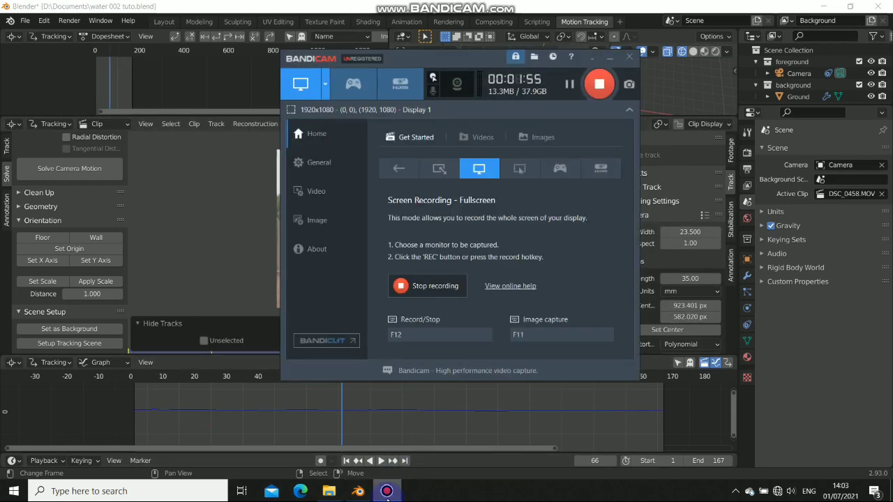
left_click(387, 491)
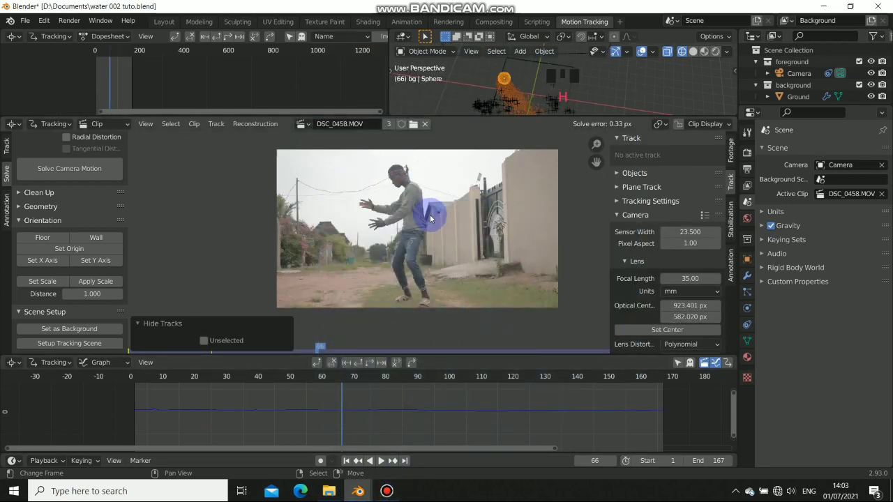
scroll(431, 217, "up", 2)
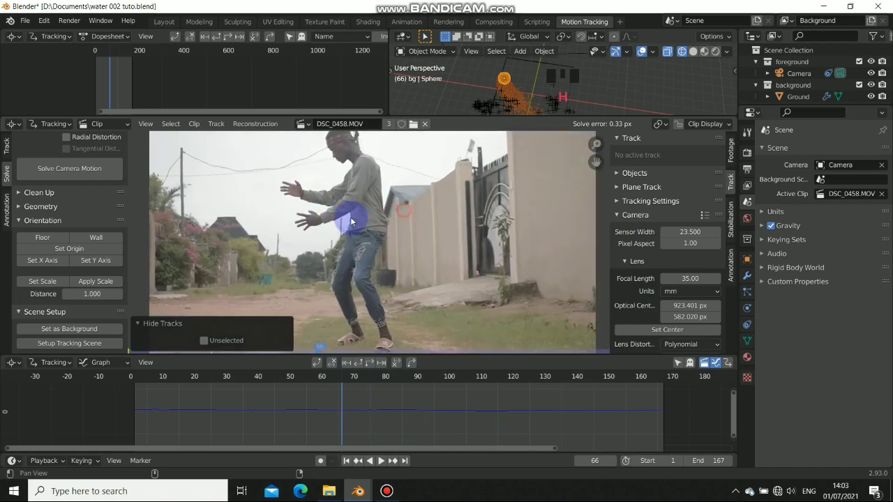
scroll(420, 203, "down", 2)
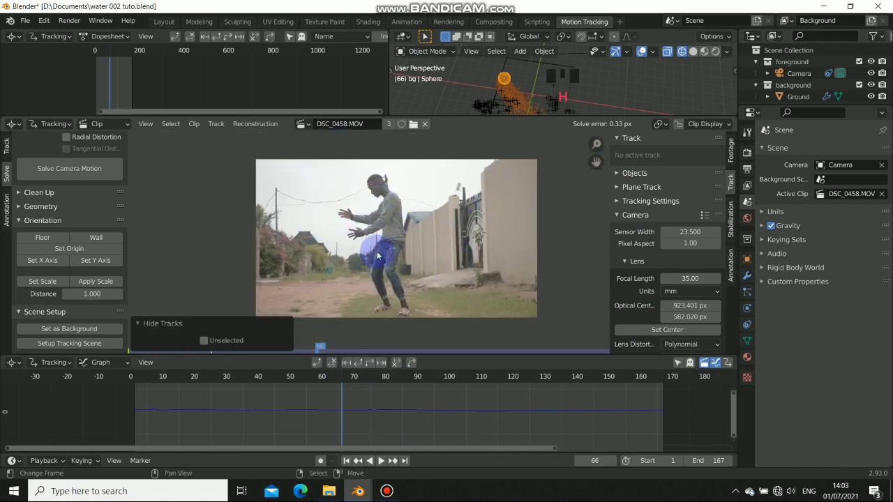
key("ctrl+Tab")
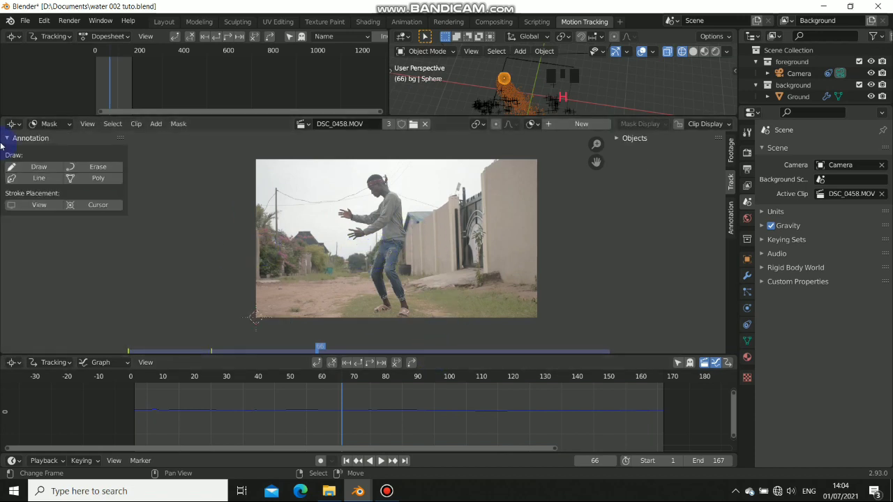
Put the clip editor in Mask mode, enlarge its area, and create a new mask
left_click(68, 124)
left_click(50, 137)
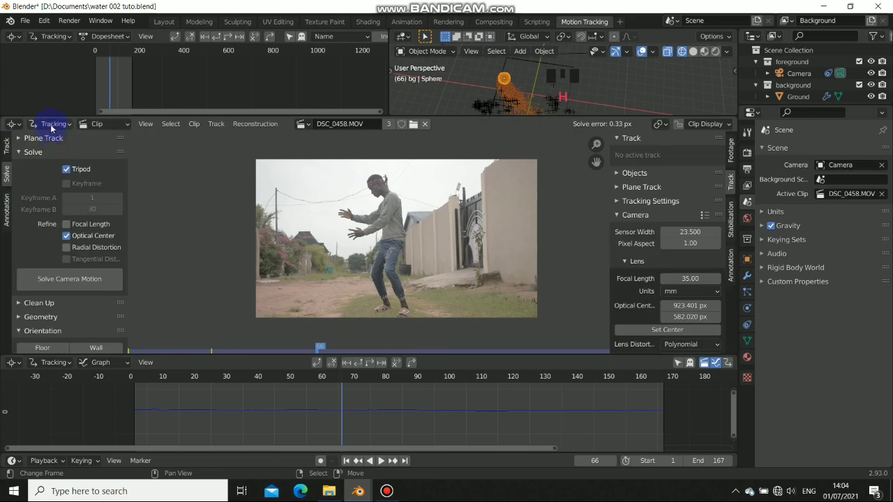
left_click(51, 124)
left_click(51, 150)
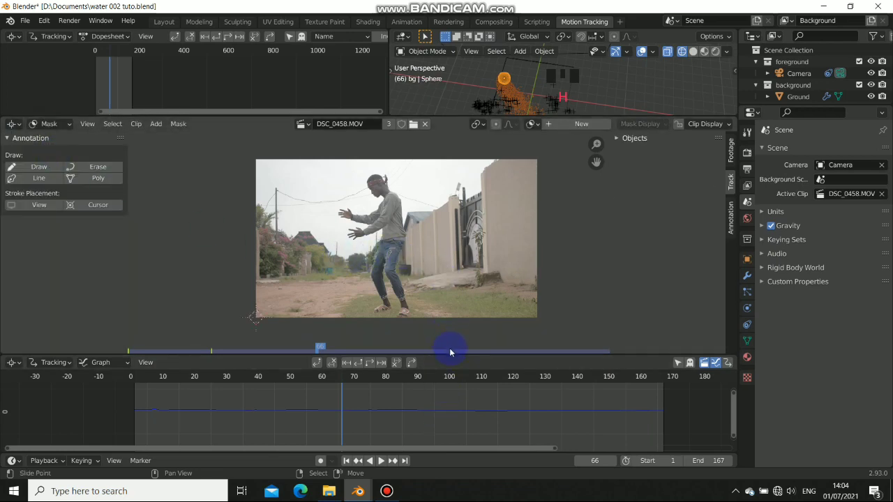
left_click_drag(449, 354, 449, 394)
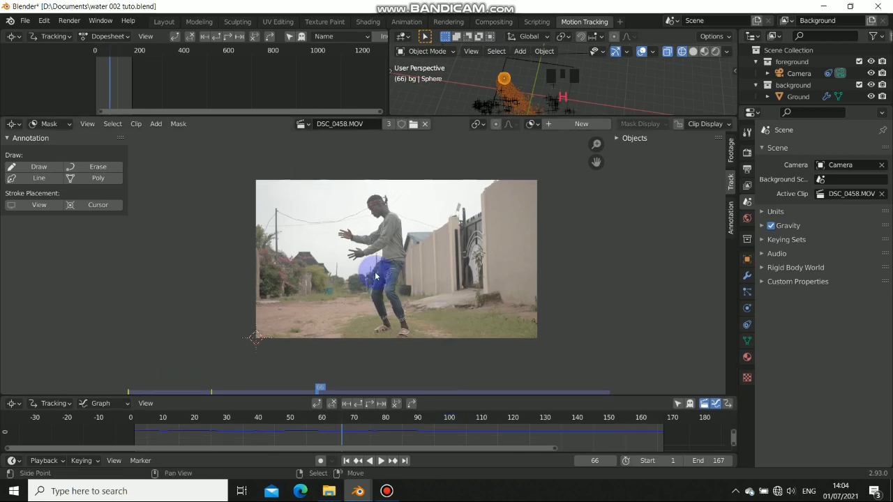
scroll(369, 264, "up", 5)
scroll(318, 222, "up", 2)
scroll(355, 246, "up", 2)
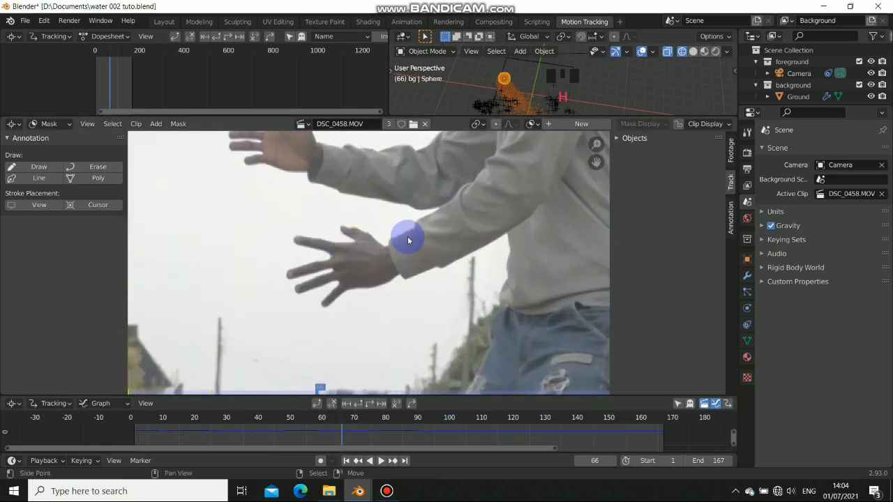
left_click(569, 124)
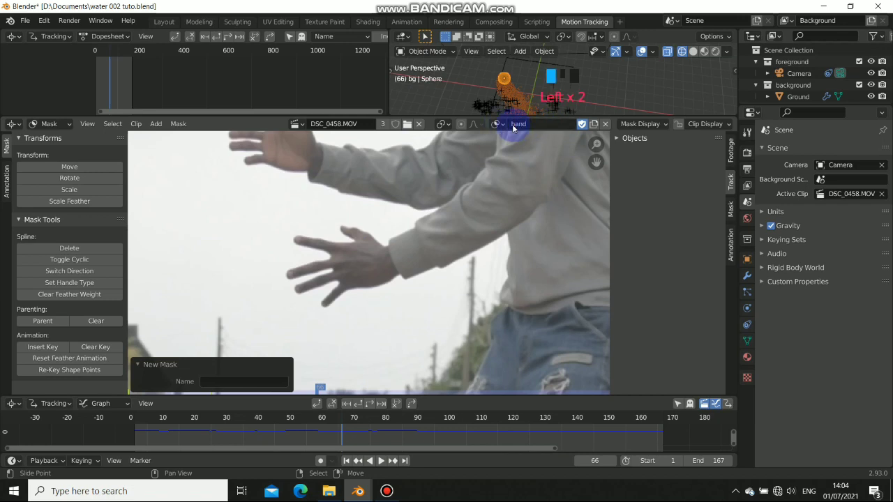
Start the hand mask at the fingertip and trace points along the hand's edge
scroll(340, 253, "up", 2)
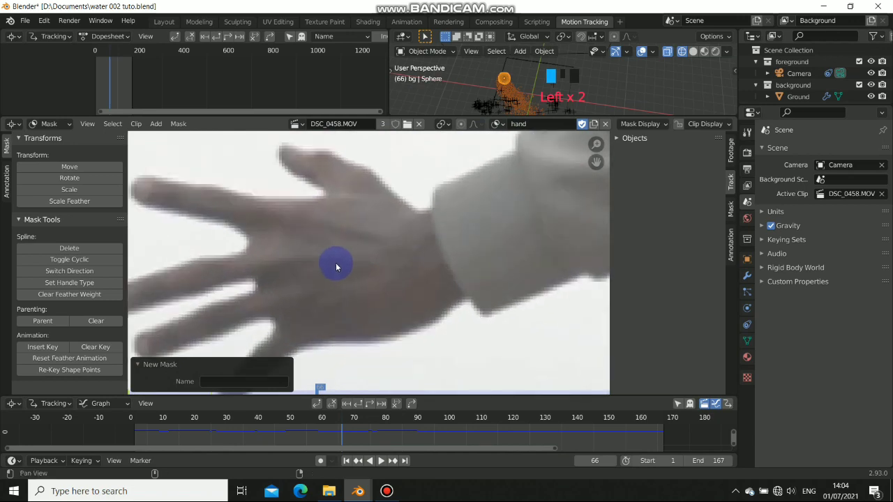
scroll(314, 244, "down", 1)
middle_click_drag(314, 241, 375, 221)
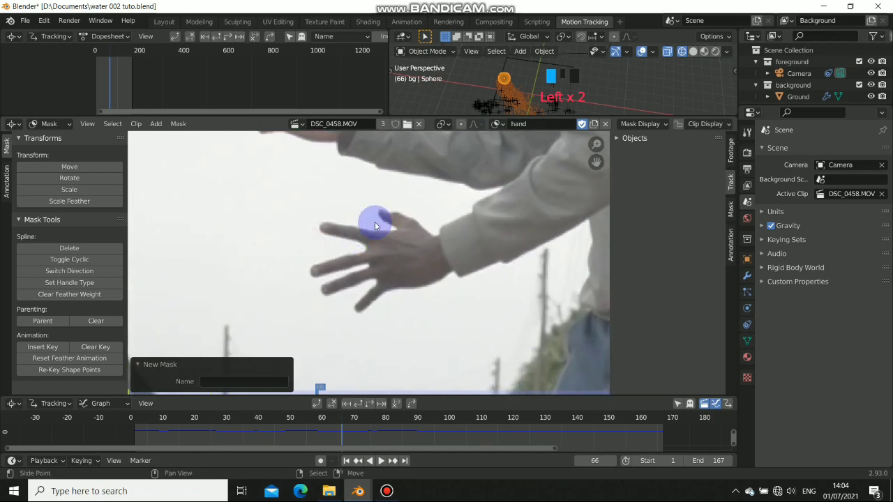
middle_click_drag(426, 260, 368, 244)
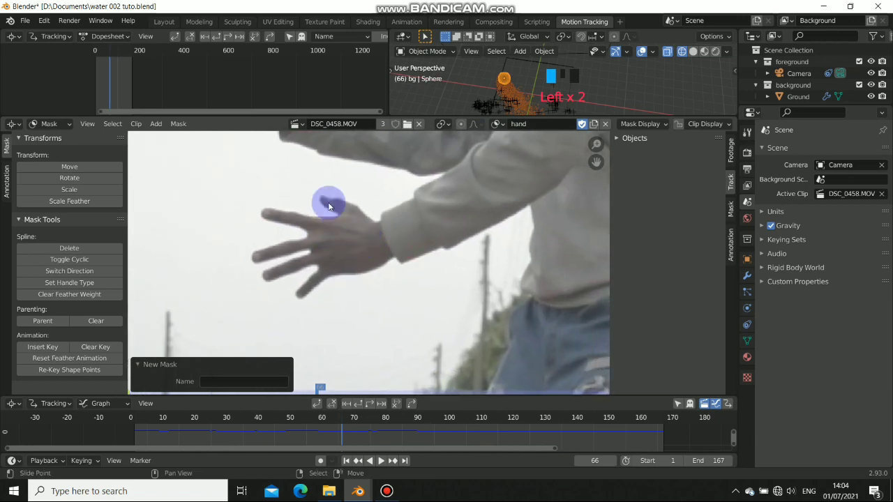
scroll(354, 204, "up", 4)
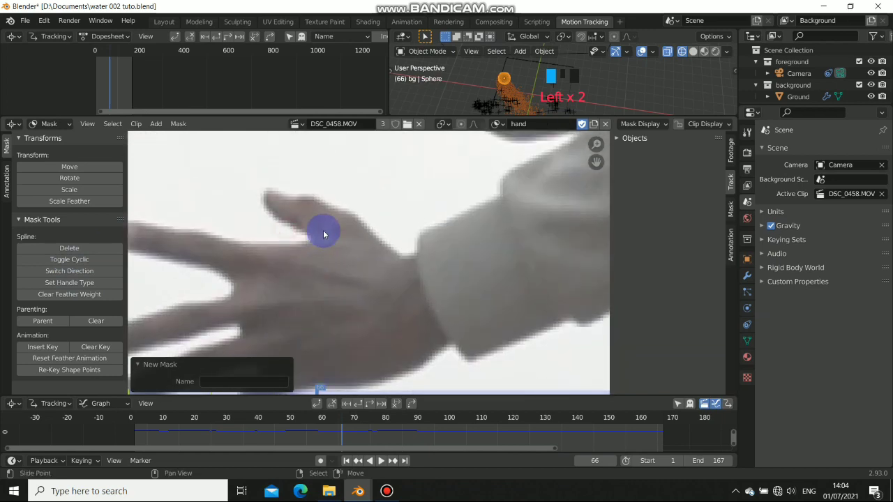
left_click(271, 191, "ctrl")
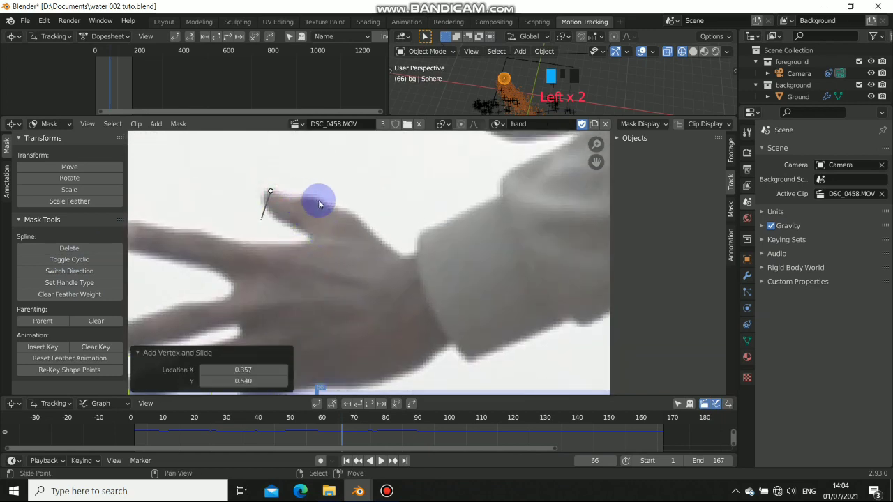
left_click(319, 201, "ctrl")
left_click_drag(319, 202, 335, 207)
left_click(399, 255, "ctrl")
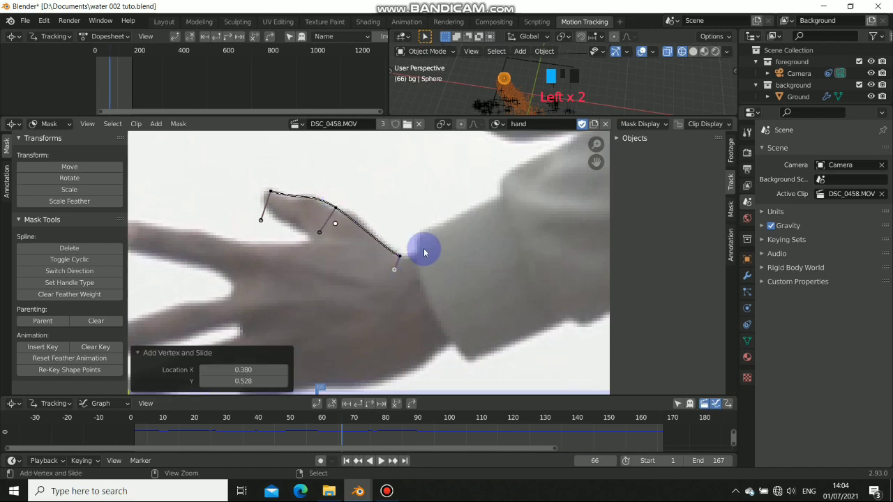
left_click(447, 242, "ctrl")
Continue the mask outline around the wrist and along the hand's lower edge
middle_click_drag(477, 215, 400, 179)
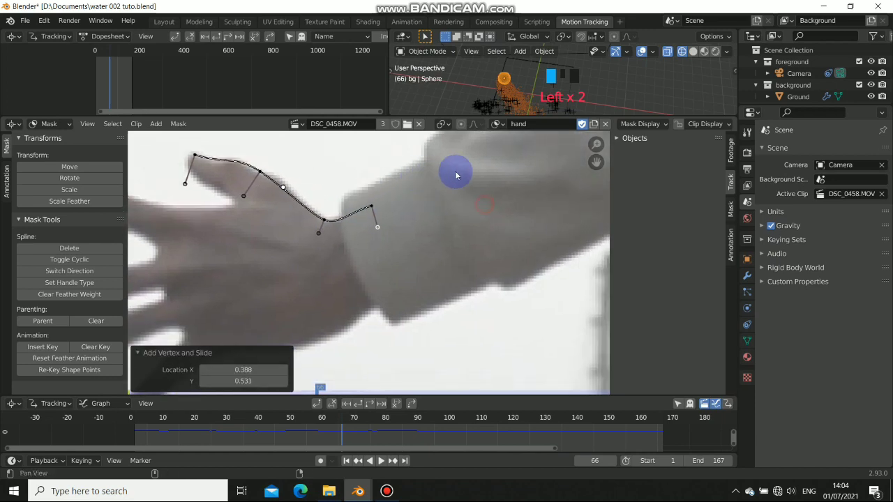
left_click(477, 163, "ctrl")
left_click(525, 279, "ctrl")
left_click(469, 290, "ctrl")
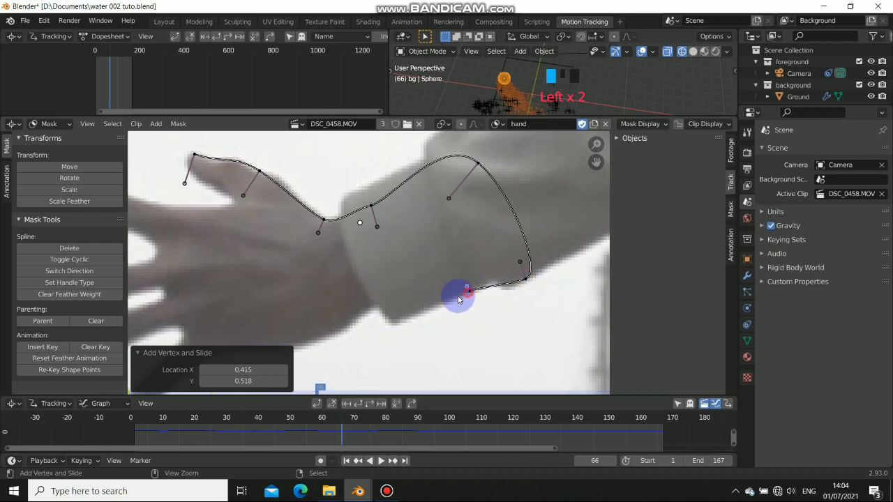
left_click(394, 322, "ctrl")
left_click(375, 311, "ctrl")
middle_click_drag(398, 310, 462, 243)
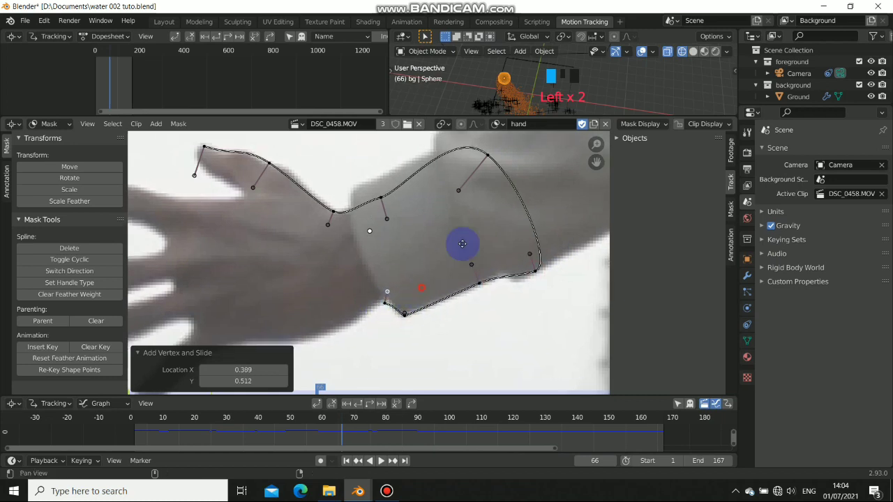
left_click(365, 280, "ctrl")
middle_click_drag(382, 287, 524, 276)
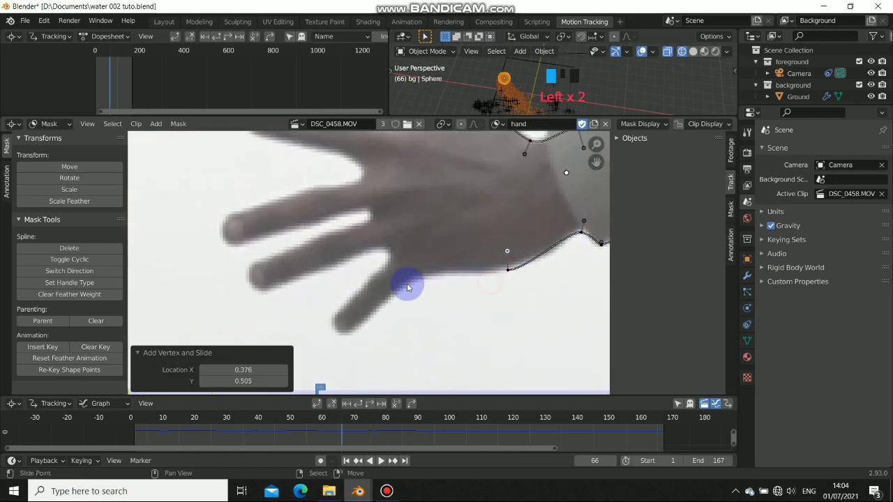
left_click(424, 276, "ctrl")
Trace the mask around the little finger and up the neighbouring fingers
left_click(350, 331, "ctrl")
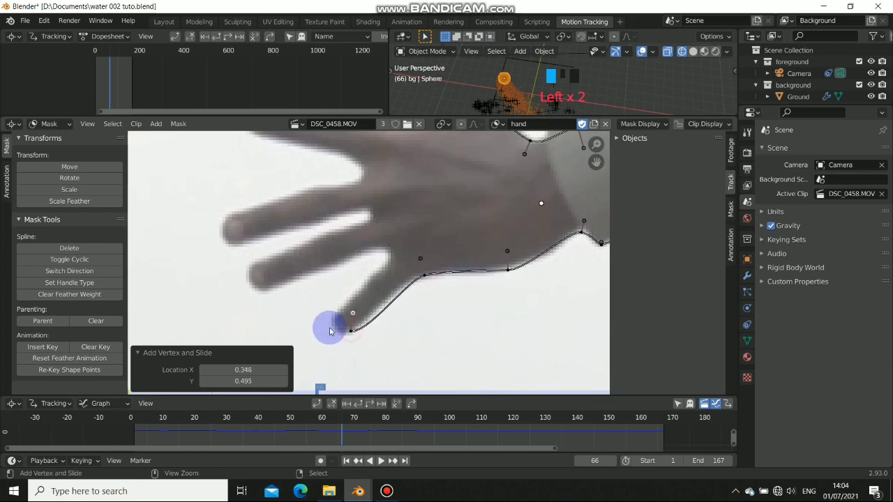
left_click(332, 322, "ctrl")
left_click(388, 260, "ctrl")
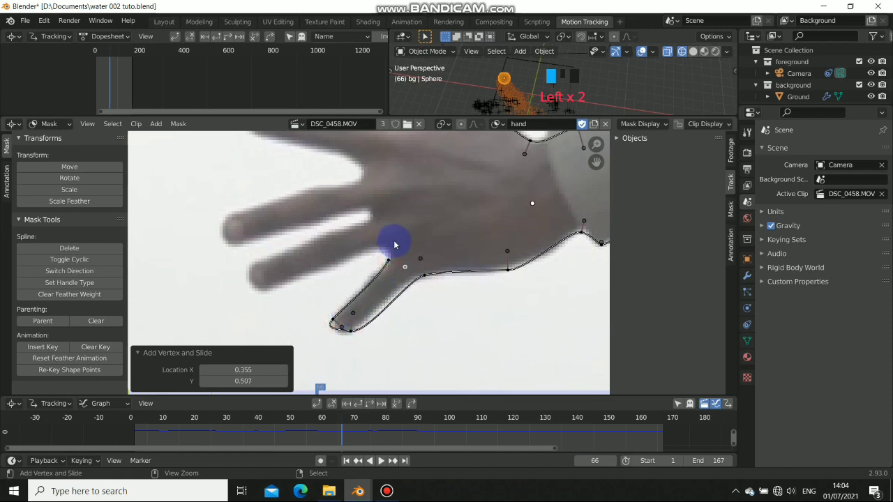
left_click(370, 249, "ctrl")
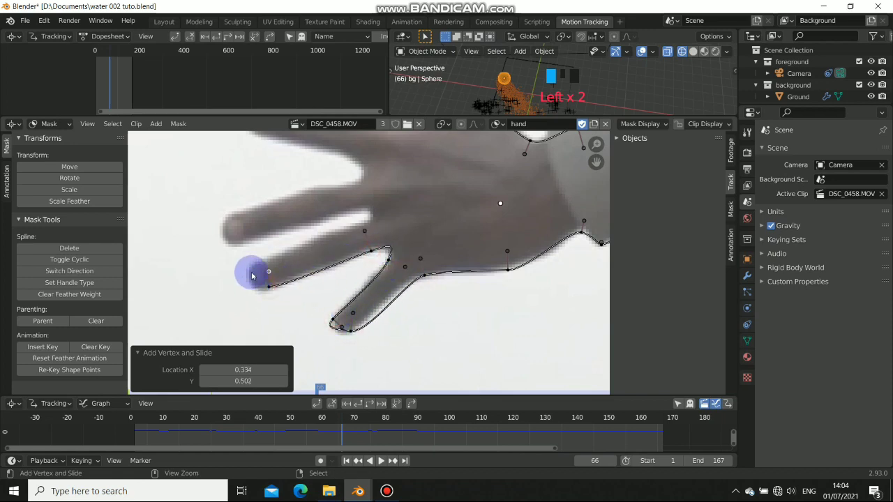
left_click(251, 272, "ctrl")
left_click(362, 224, "ctrl")
left_click(353, 211, "ctrl")
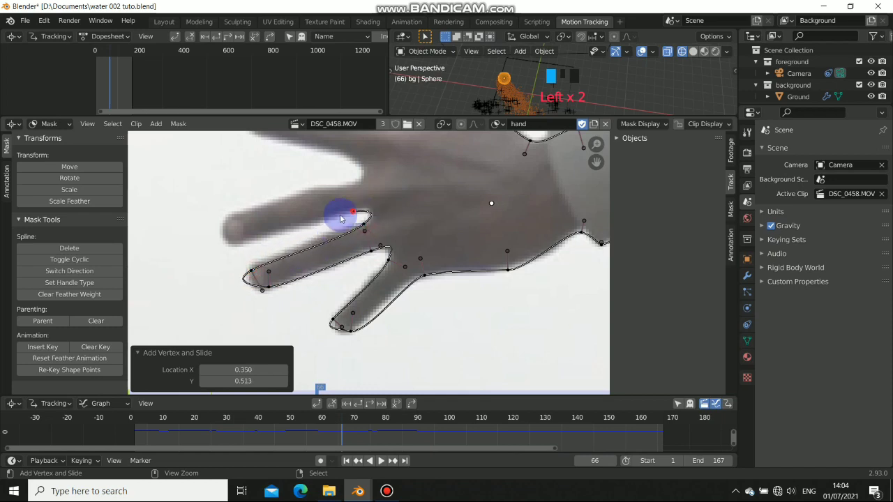
left_click(233, 242, "ctrl")
left_click(277, 203, "ctrl")
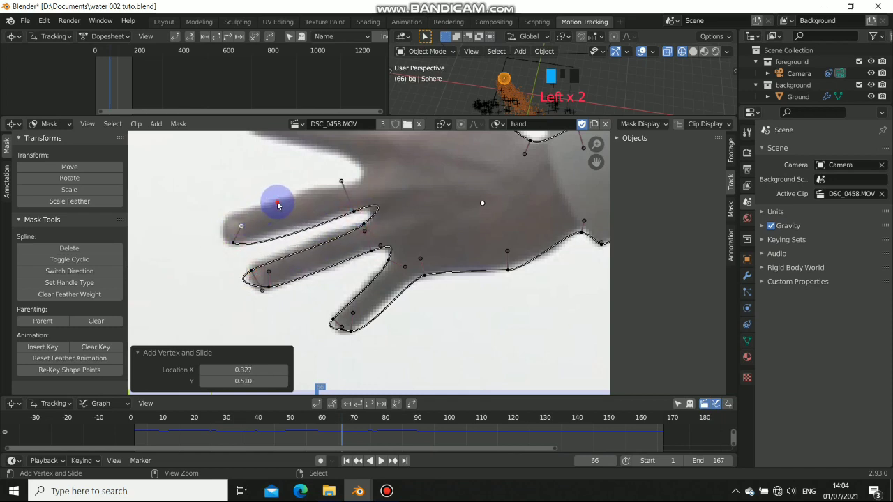
middle_click_drag(354, 175, 409, 225)
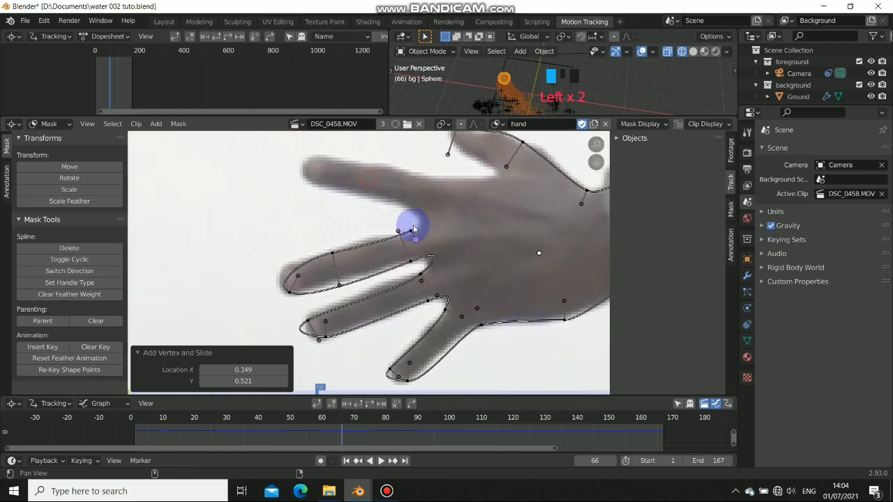
Finish the outline between the fingers, around the index fingertip and onto the thumb tip
left_click(388, 201, "ctrl")
middle_click_drag(362, 200, 354, 276)
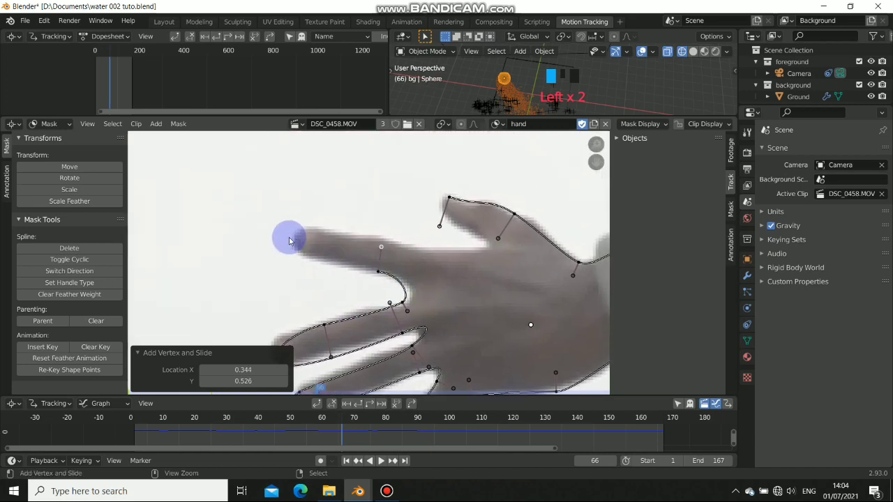
left_click(295, 233, "ctrl")
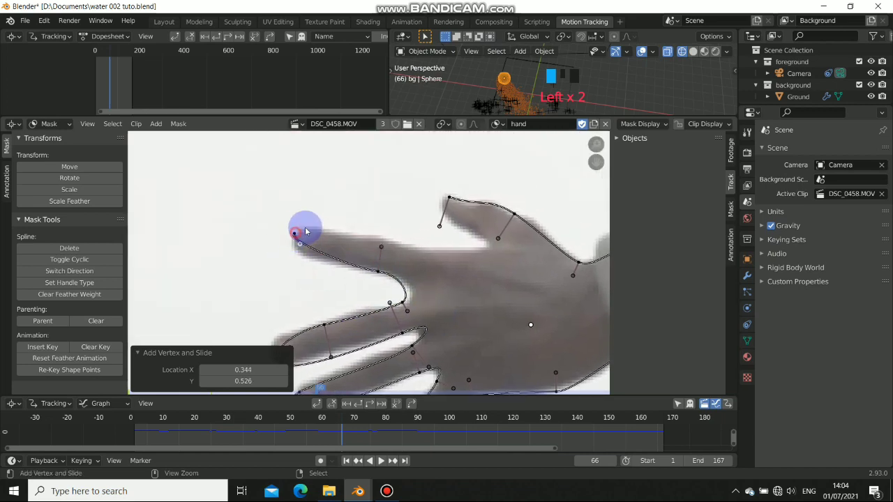
left_click(426, 248, "ctrl")
left_click(485, 249, "ctrl")
left_click(498, 240, "ctrl")
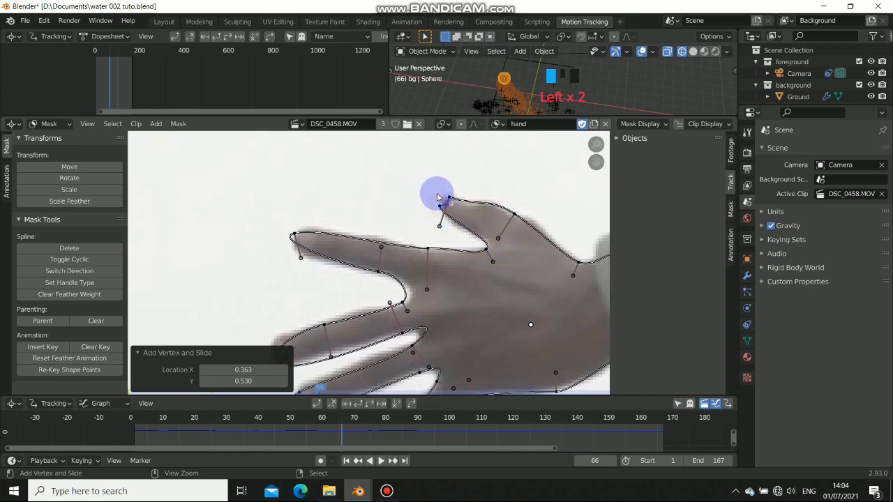
left_click_drag(449, 197, 467, 206, "ctrl")
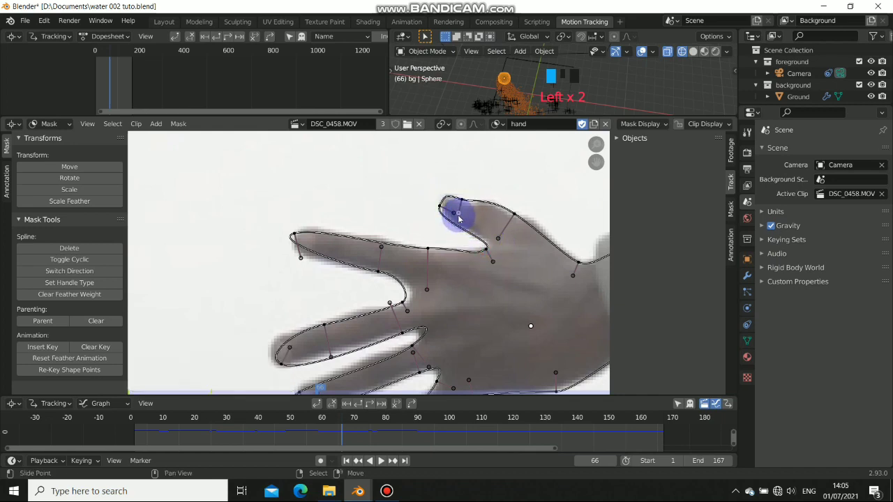
Reshape the fingertip curve and move its point so the mask hugs the finger
scroll(379, 245, "down", 4)
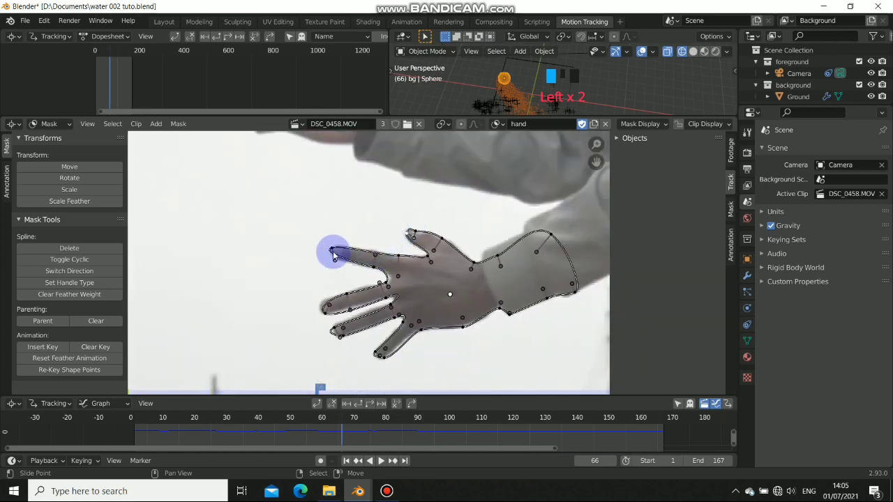
scroll(338, 254, "up", 7)
middle_click_drag(239, 252, 304, 262)
left_click_drag(298, 262, 283, 221)
Zoom out to check the full hand mask, then return to the Compositing workspace
scroll(379, 279, "down", 4)
scroll(419, 289, "up", 3)
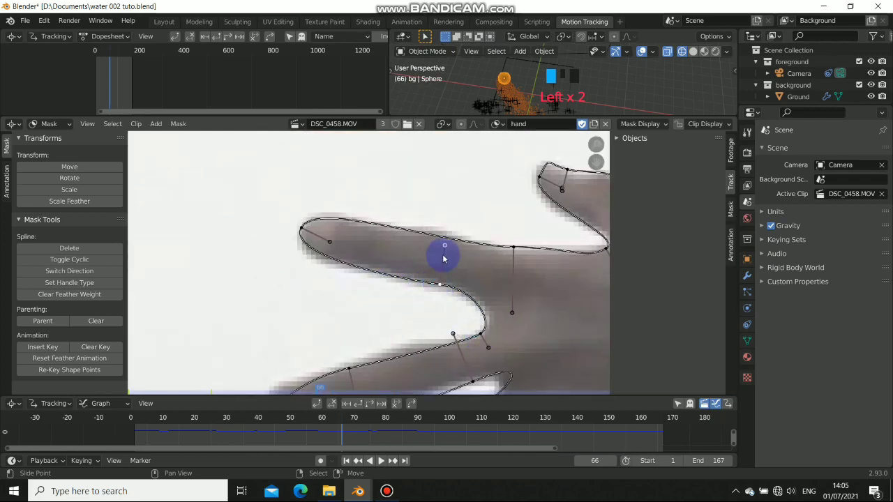
scroll(419, 290, "down", 3)
scroll(412, 279, "down", 2)
scroll(405, 265, "up", 5)
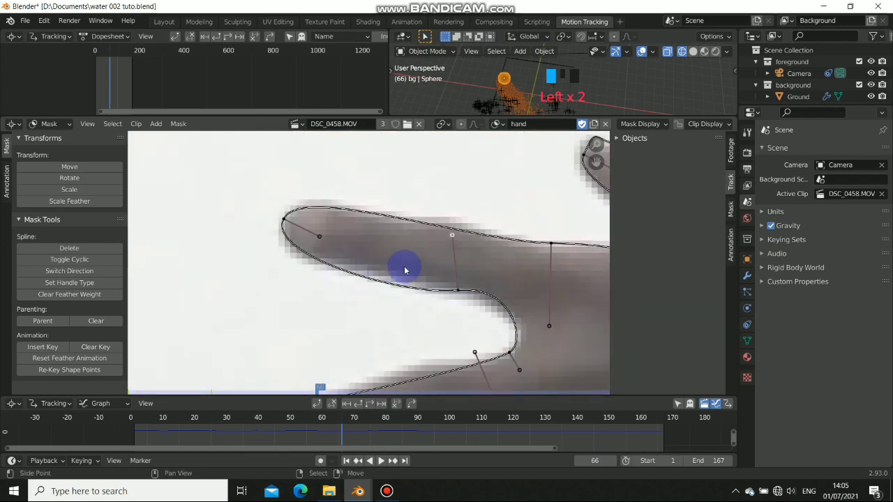
scroll(425, 279, "down", 5)
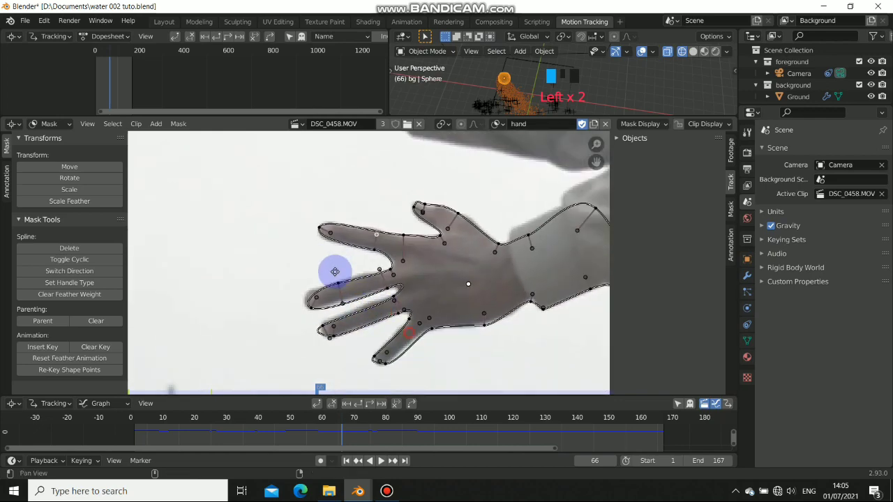
scroll(418, 244, "down", 5)
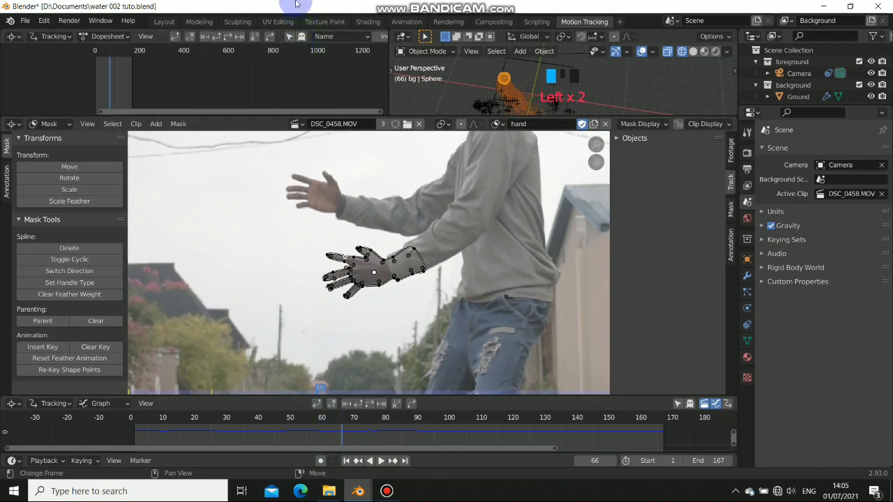
left_click(494, 21)
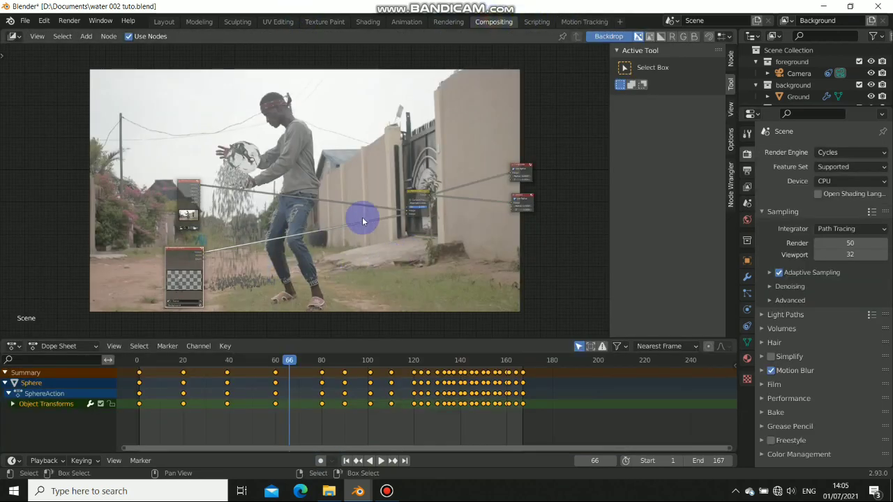
Add a Mask input node to the compositor and load the 'hand' mask into it
left_click_drag(421, 210, 426, 187, "alt")
left_click_drag(307, 193, 315, 245, "alt")
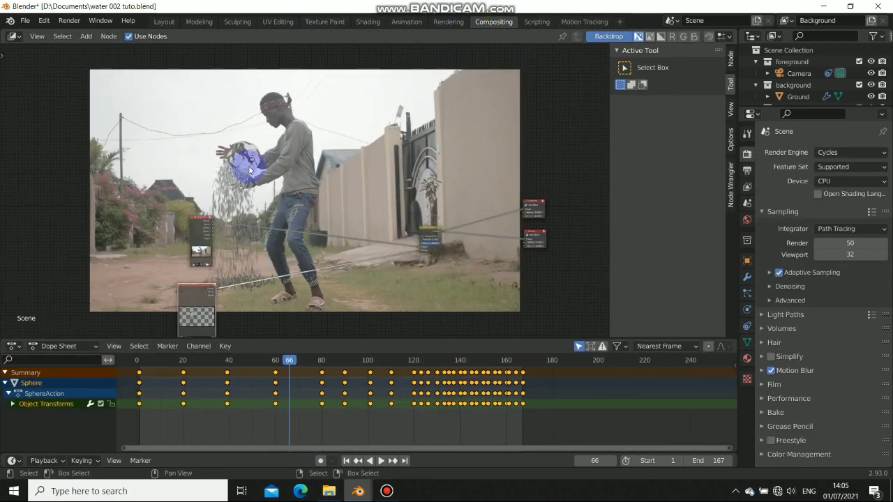
key("shift+a")
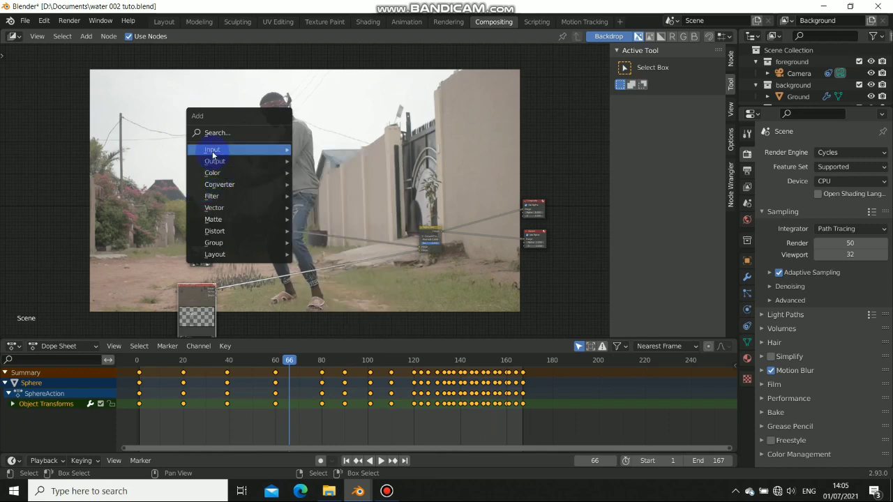
mouse_move(212, 149)
left_click(313, 202)
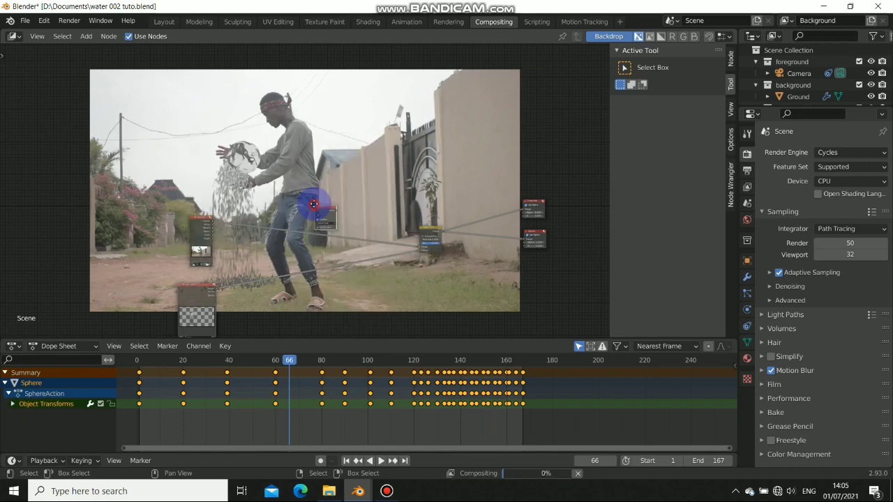
middle_click_drag(434, 265, 389, 209)
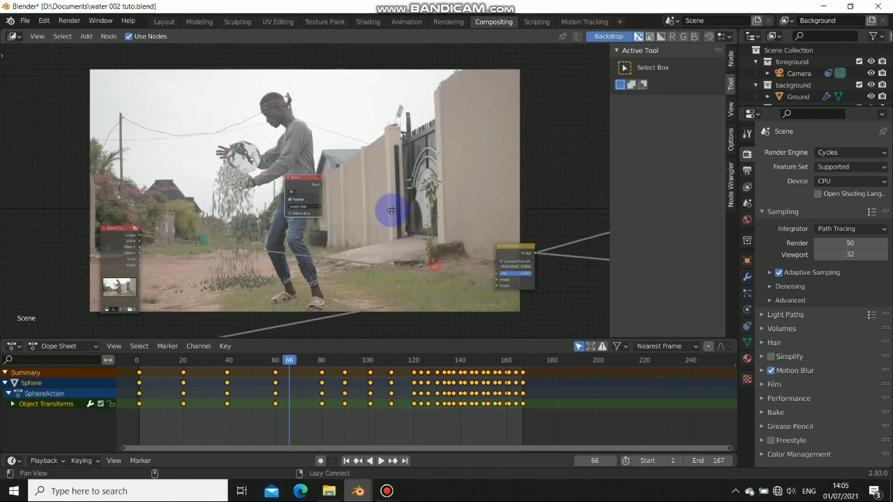
scroll(254, 148, "up", 6)
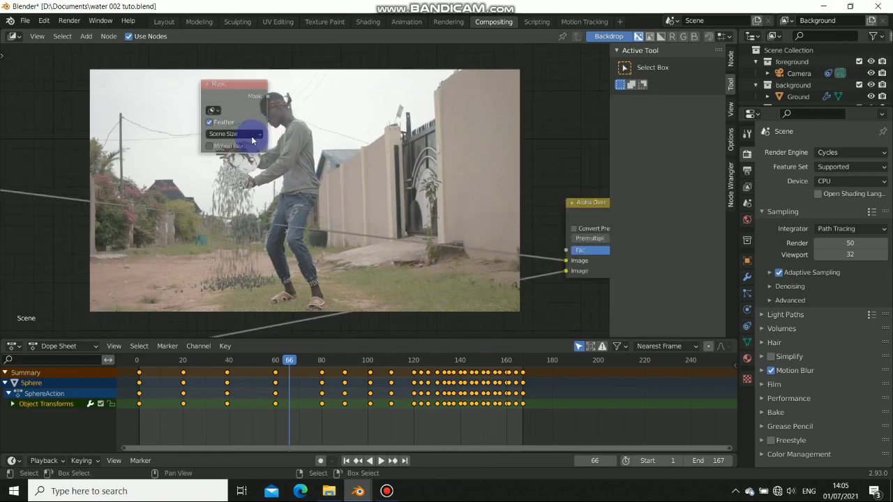
left_click(326, 194)
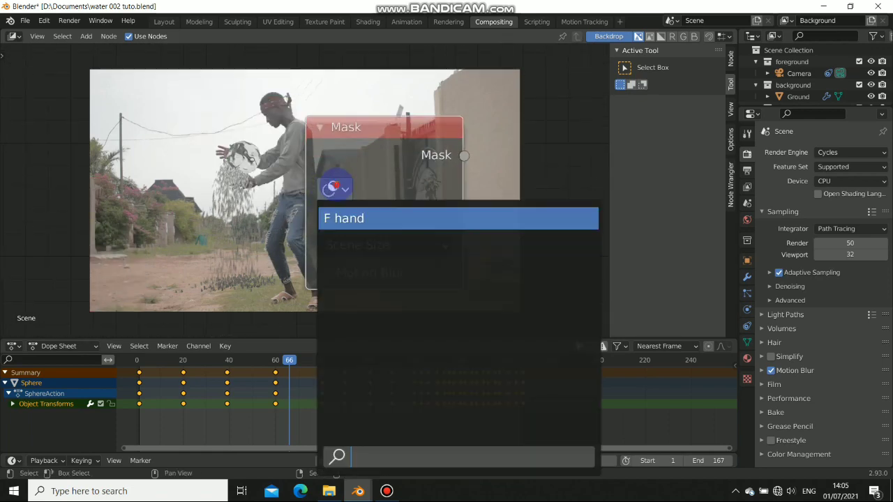
left_click(383, 219)
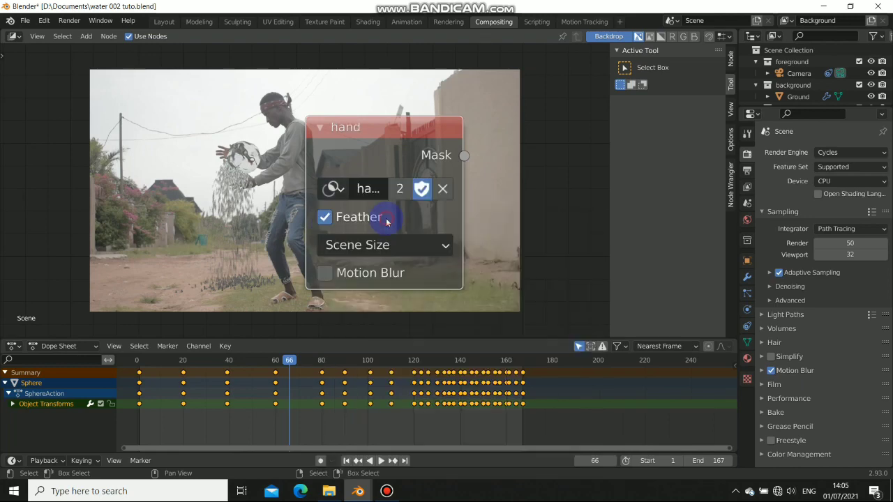
scroll(398, 169, "down", 2)
scroll(402, 173, "down", 3)
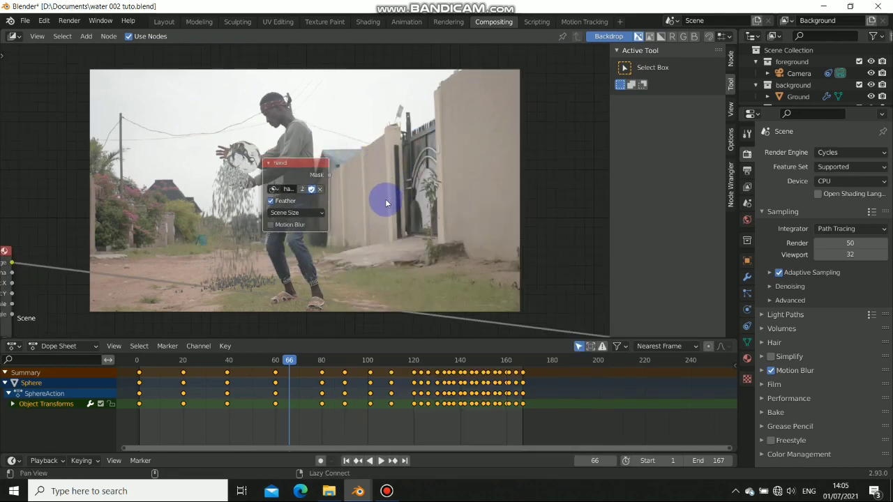
Preview the hand mask, then the Alpha Over output, in the backdrop
left_click(267, 154, "ctrl+shift")
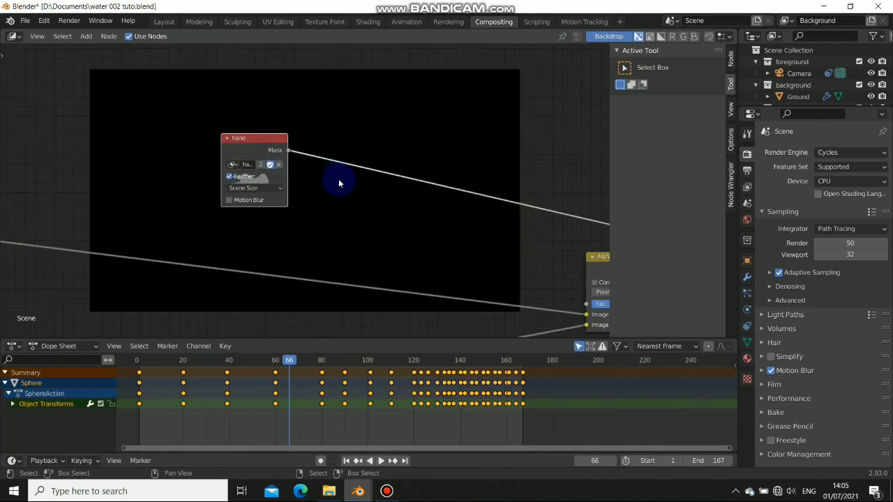
scroll(339, 182, "down", 3)
middle_click_drag(339, 184, 205, 173)
scroll(272, 194, "down", 2)
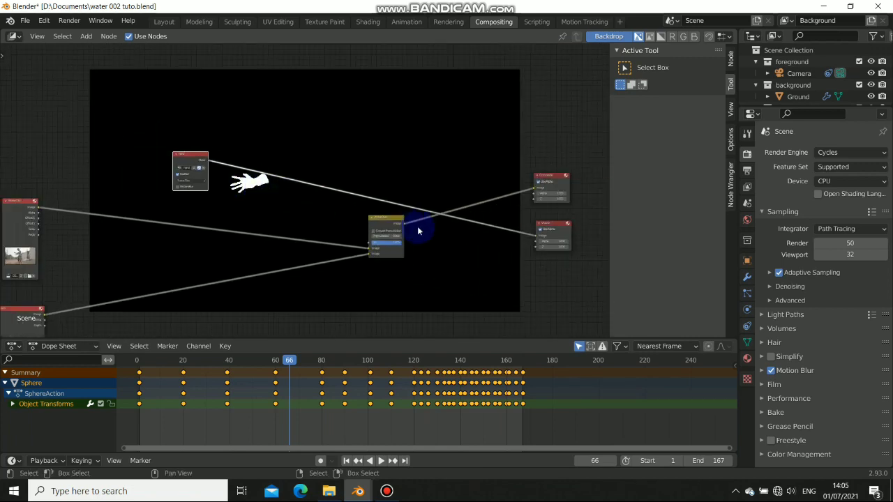
left_click(392, 220, "ctrl+shift")
left_click_drag(177, 191, 301, 196, "alt")
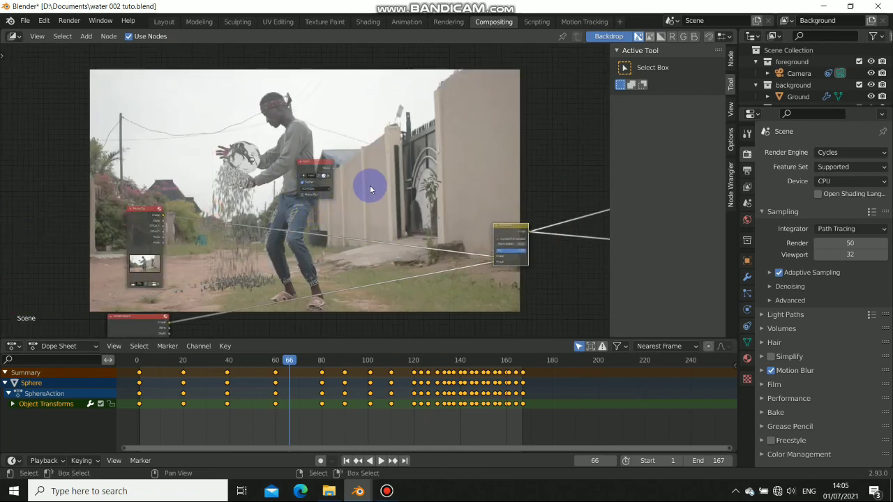
left_click_drag(372, 187, 339, 171, "alt")
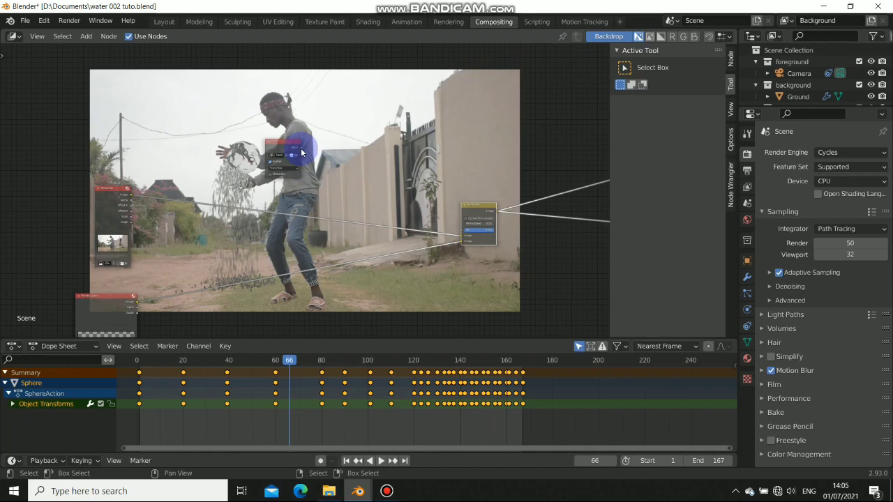
scroll(466, 233, "up", 2)
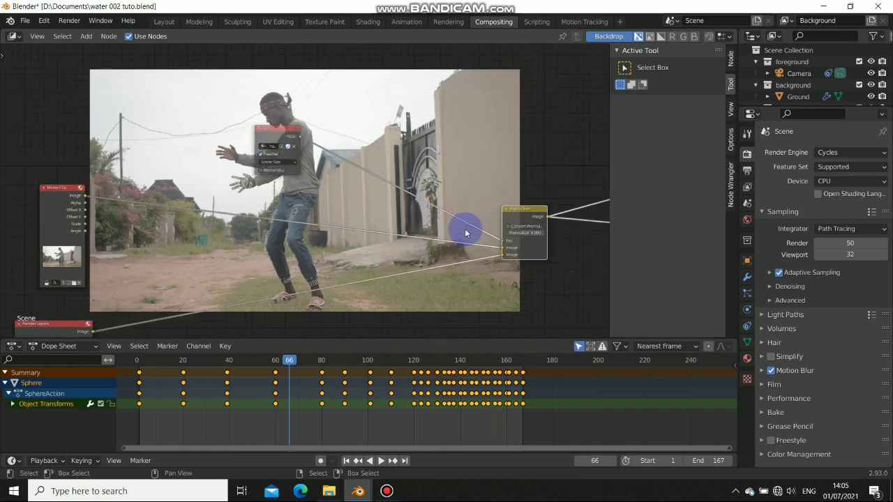
scroll(466, 233, "up", 2)
left_click_drag(475, 235, 368, 196, "alt")
left_click_drag(232, 171, 274, 183, "alt")
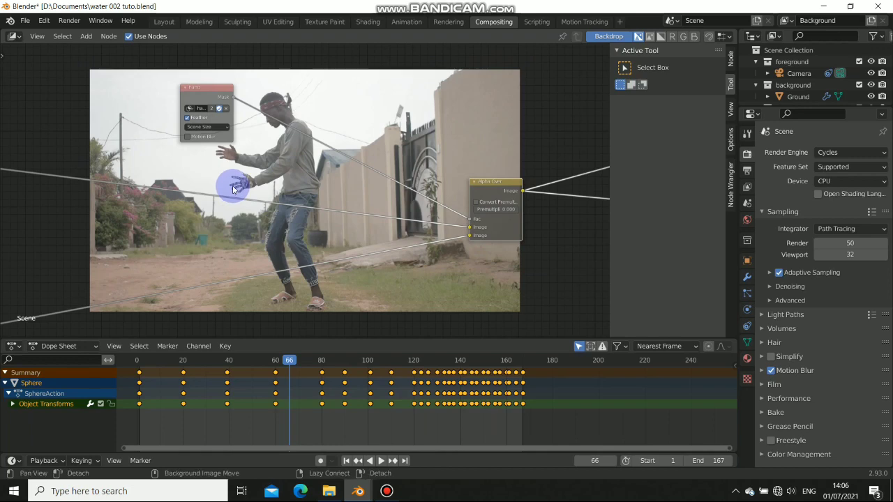
Enlarge the backdrop image and move the hand Mask node to the upper left
key("alt+v")
key("alt+v")
key("alt+v")
key("alt+v")
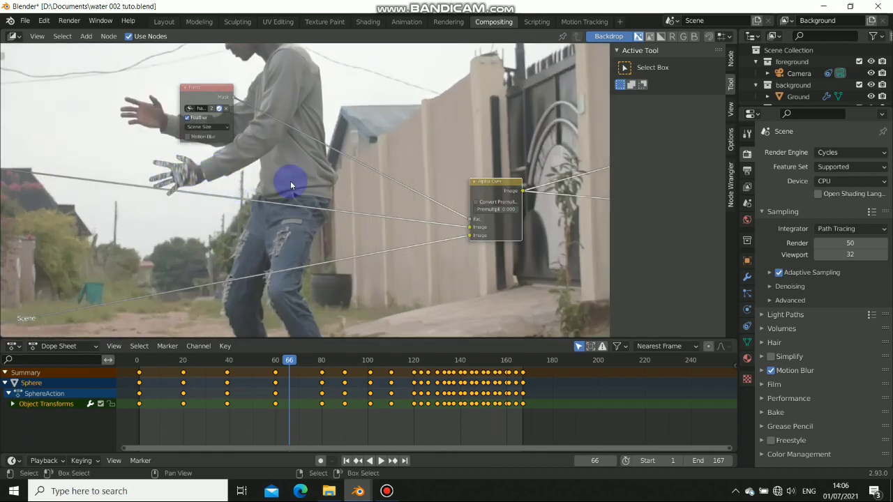
key("alt+v")
key("alt+v")
key("v")
key("v")
key("v")
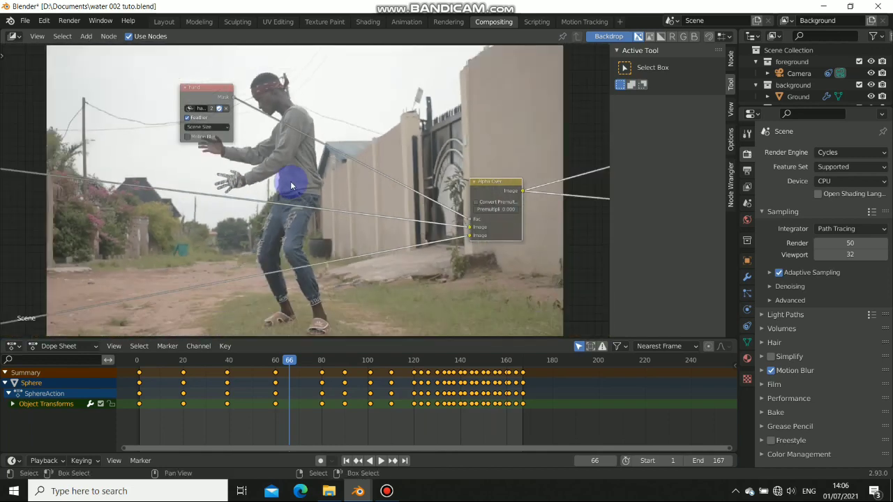
left_click_drag(193, 88, 145, 92)
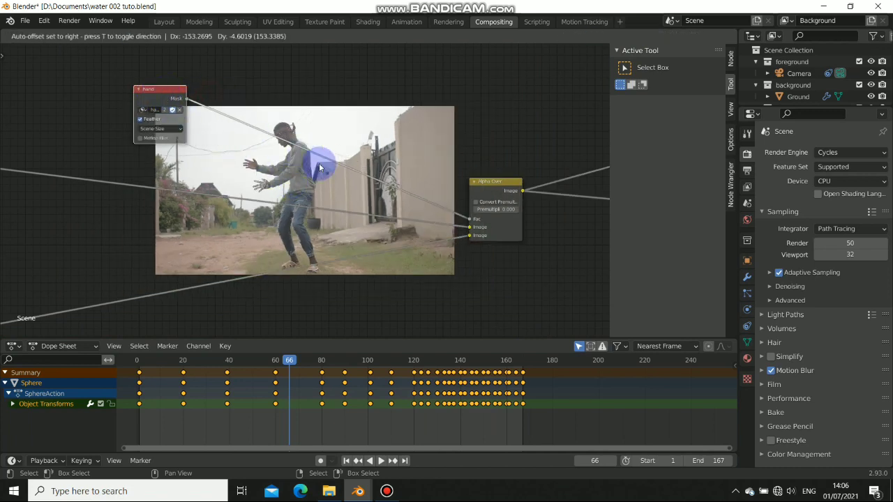
middle_click_drag(164, 109, 171, 114)
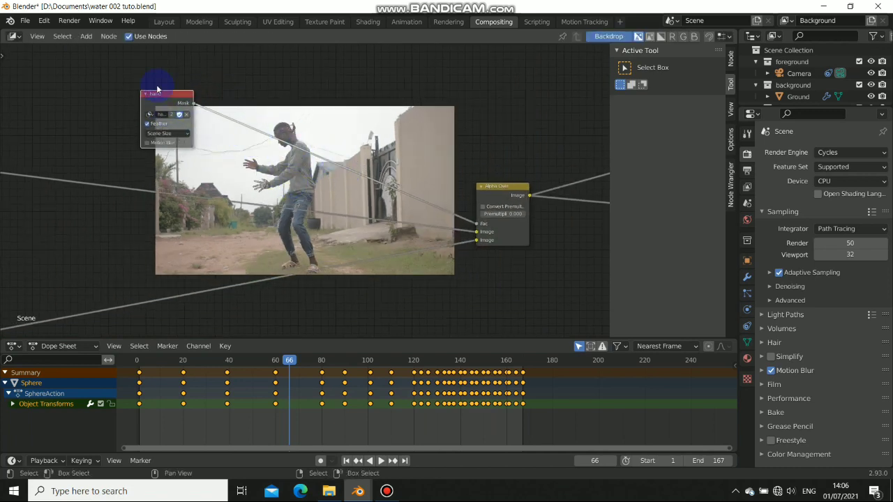
left_click_drag(169, 103, 176, 106)
Add an Invert node beside the hand Mask node and shift both nodes left together
key("shift+a")
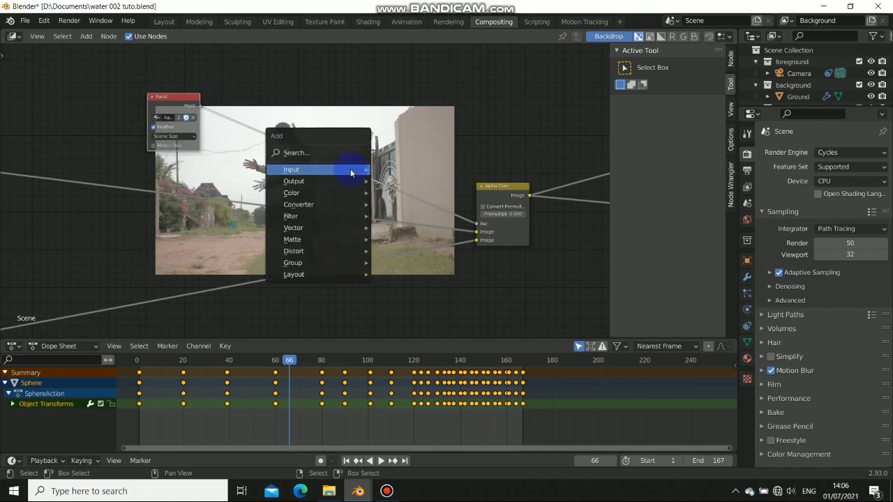
left_click(330, 192)
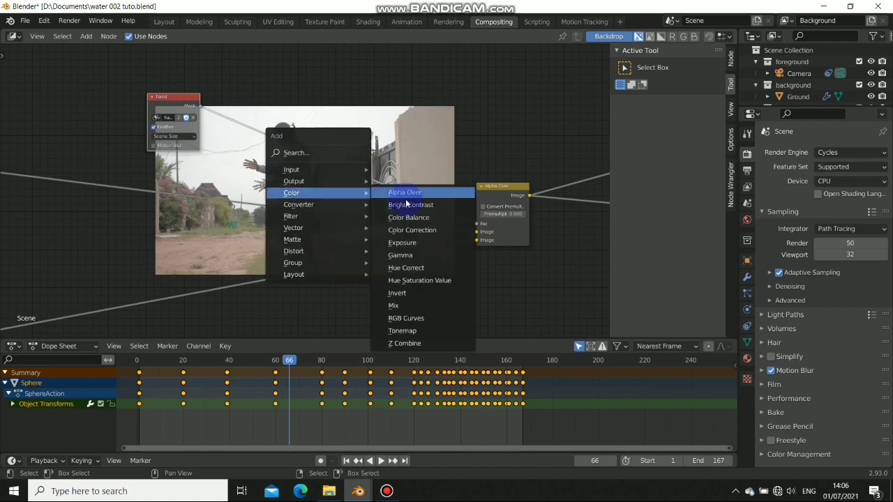
left_click(395, 293)
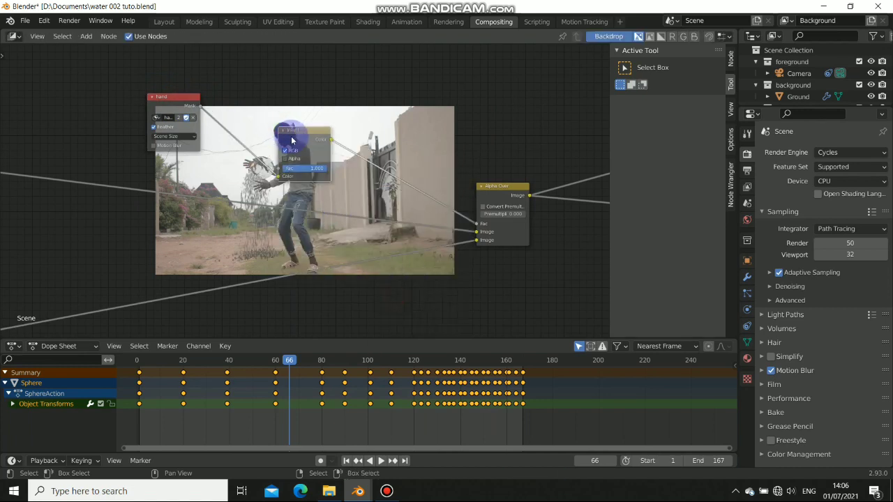
mouse_move(301, 145)
left_mouse_down()
mouse_move(240, 110)
mouse_move(212, 107)
mouse_move(247, 114)
left_mouse_up()
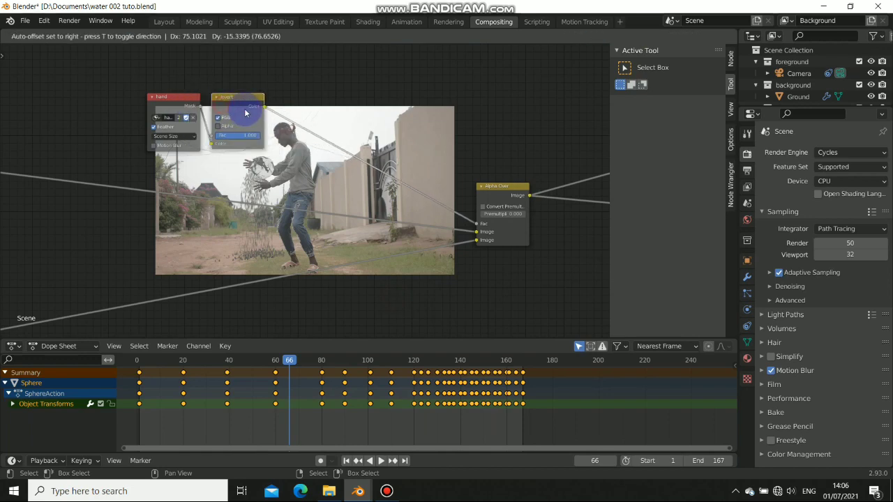
left_click_drag(124, 76, 308, 156)
left_click_drag(115, 73, 320, 152)
left_click_drag(257, 110, 188, 108)
key("alt+v")
key("alt+v")
key("alt+v")
key("alt+v")
key("alt+v")
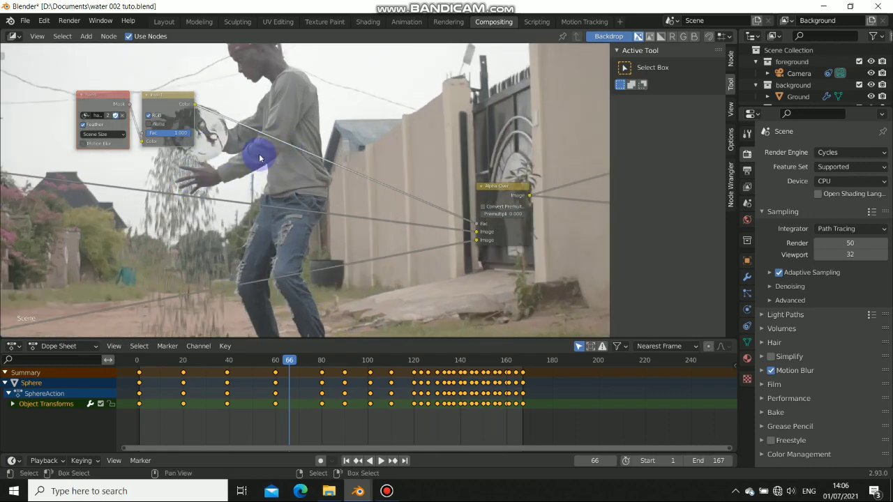
key("shift+a")
Add a Blur node set to Fast Gaussian with X and Y sizes of 2
mouse_move(258, 157)
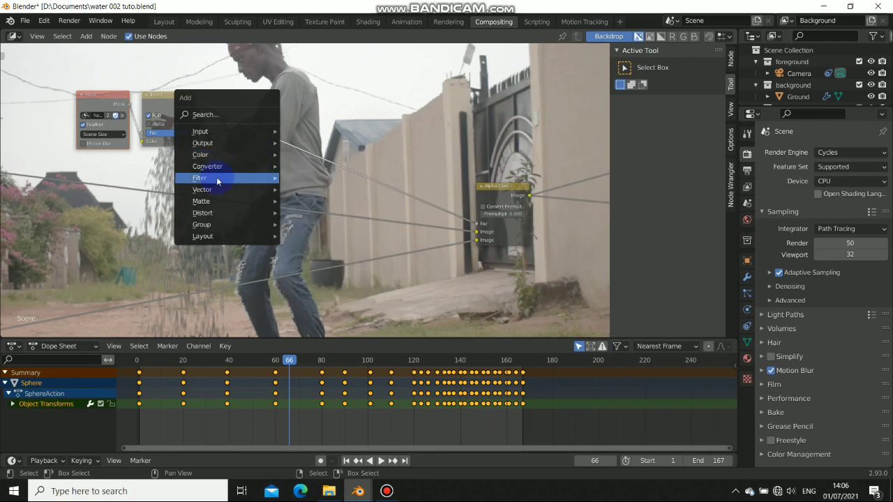
mouse_move(230, 178)
left_click(317, 209)
left_click(268, 73)
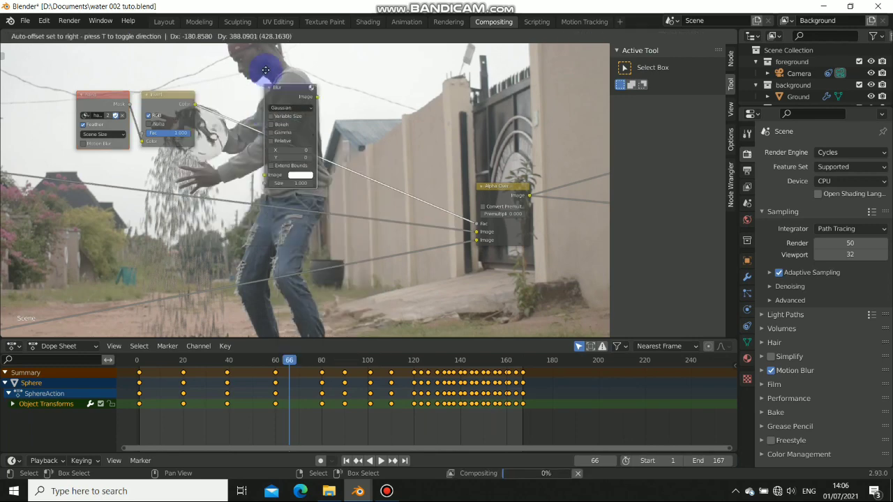
left_click(284, 92)
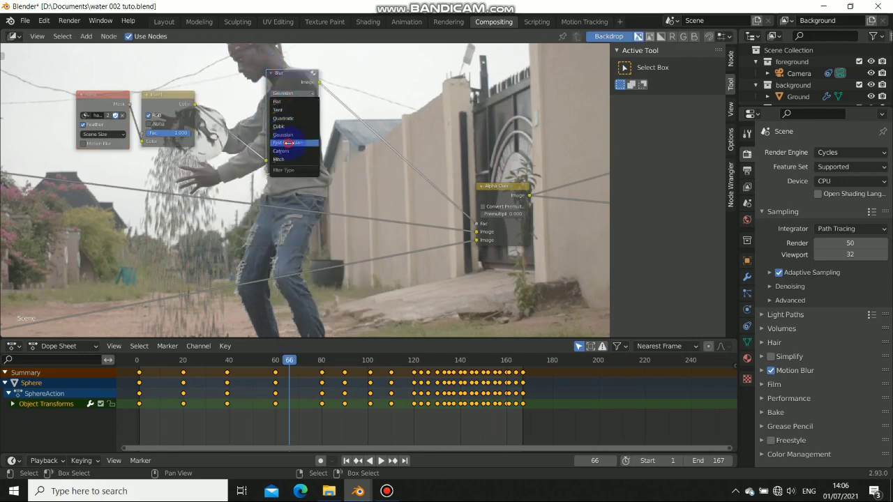
left_click(288, 143)
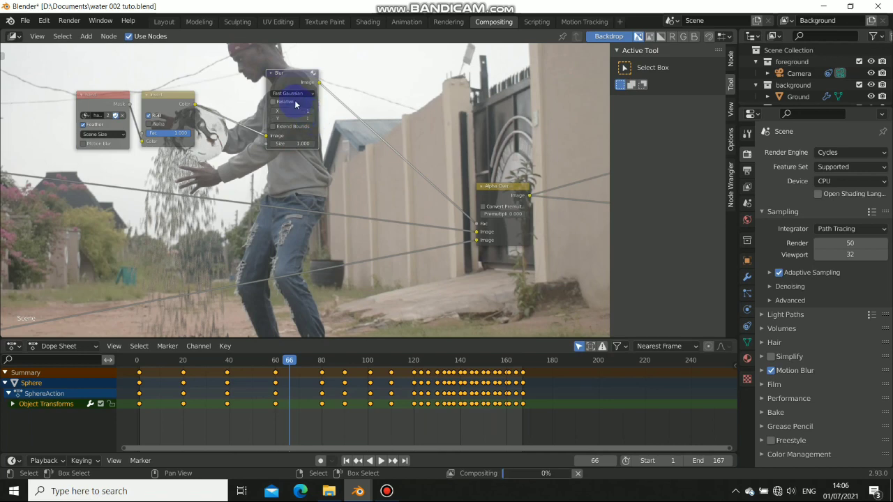
left_click(313, 112)
left_click(313, 118)
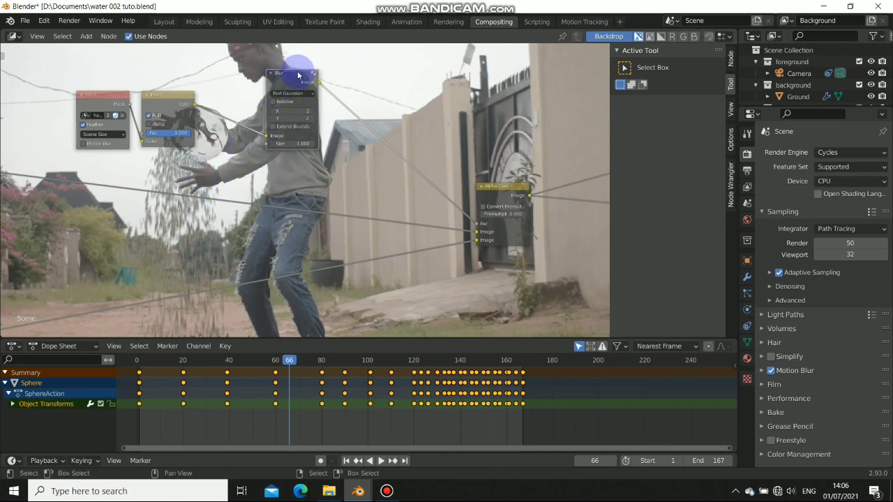
Shift the Blur and Alpha Over nodes slightly left to tidy the tree
left_click_drag(290, 85, 279, 85)
scroll(285, 191, "down", 4)
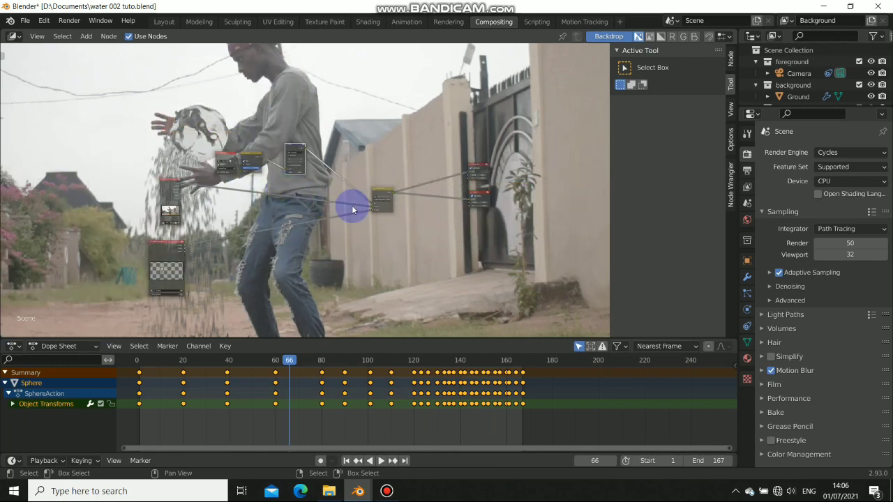
left_click_drag(385, 191, 374, 190)
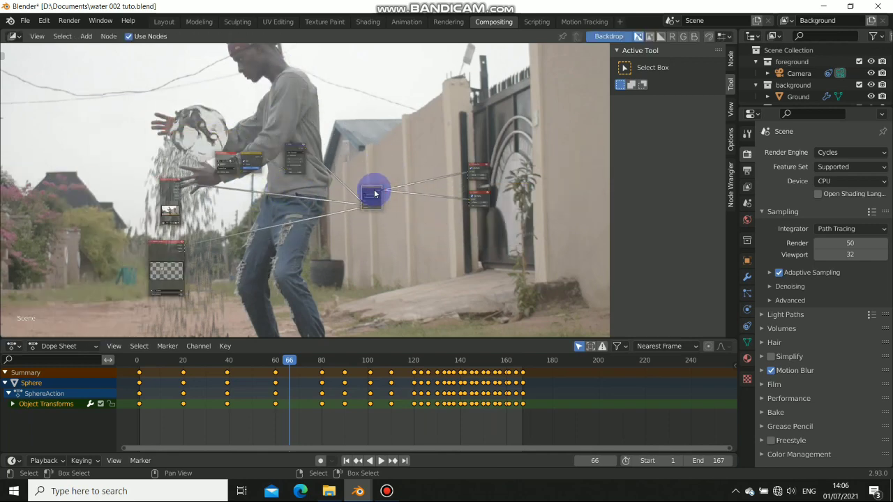
key("shift+a")
Insert a Color Balance node before the outputs and shrink the backdrop to see it
mouse_move(370, 167)
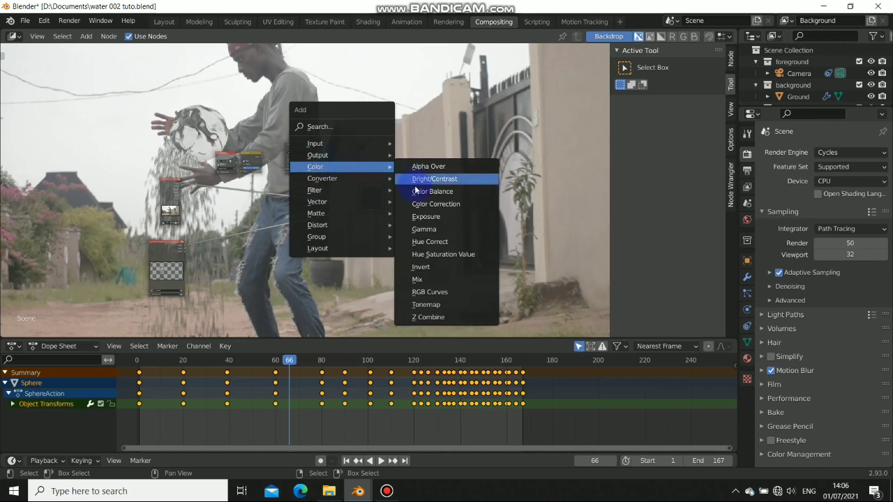
left_click(422, 192)
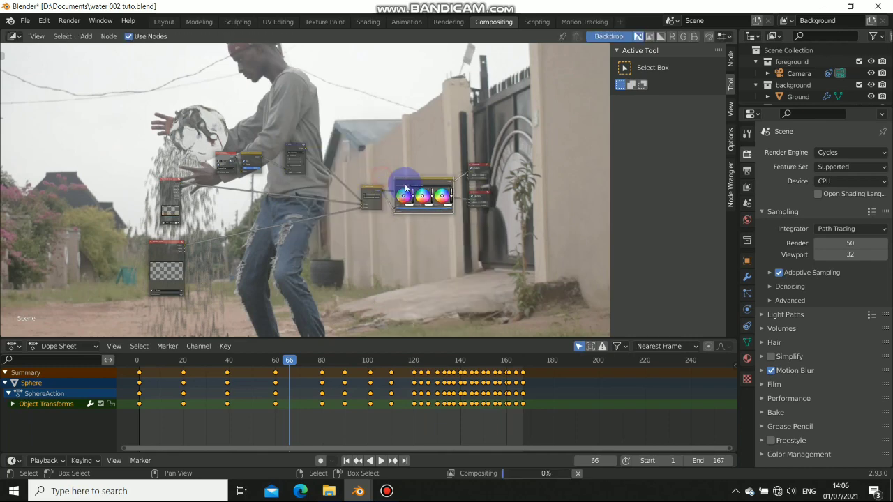
left_click(423, 183)
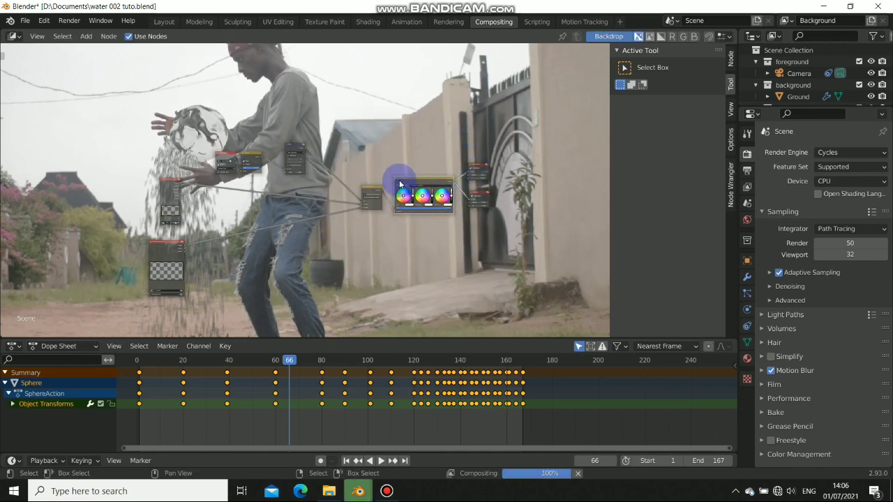
scroll(425, 184, "up", 3)
scroll(446, 185, "up", 2)
middle_click_drag(487, 209, 335, 234)
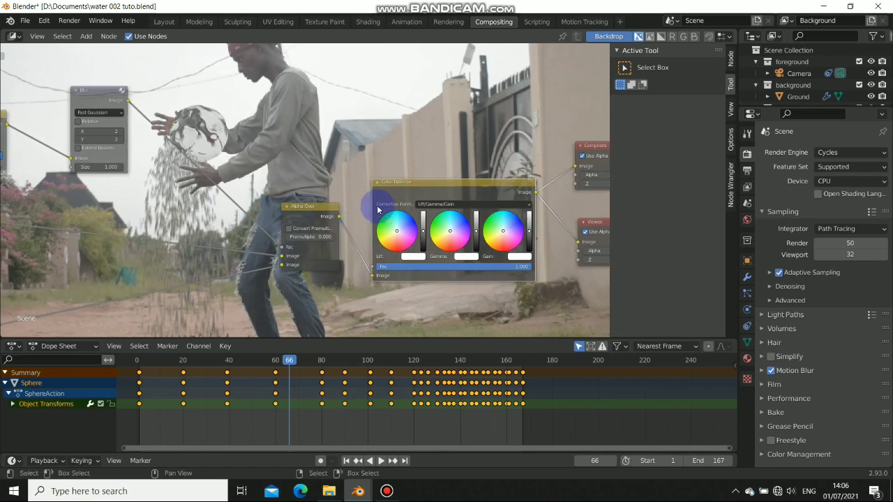
key("v")
key("v")
key("v")
key("v")
scroll(426, 233, "up", 6)
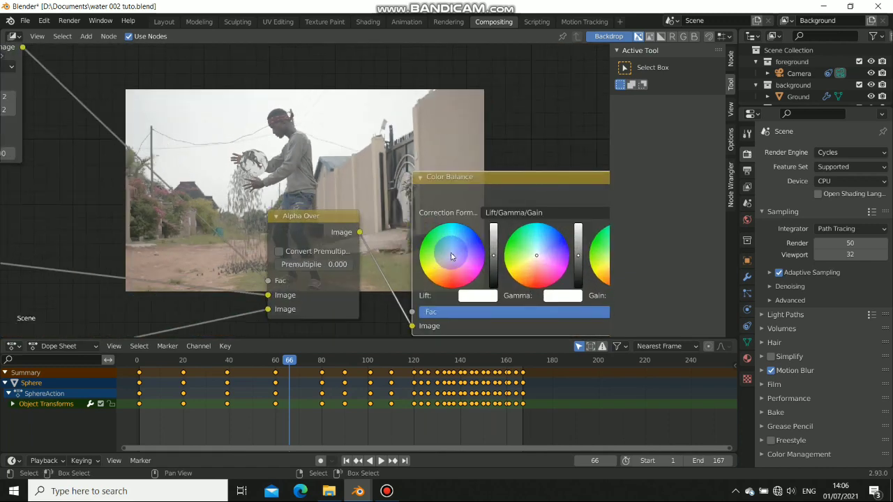
middle_click_drag(451, 256, 369, 238)
Grade with Color Balance: light-blue shadow lift, yellow-warm highlight gain, slightly shifted midtones
mouse_move(367, 237)
left_mouse_down()
mouse_move(362, 227)
mouse_move(380, 222)
mouse_move(373, 212)
mouse_move(364, 220)
left_mouse_up()
middle_click_drag(506, 241, 437, 216)
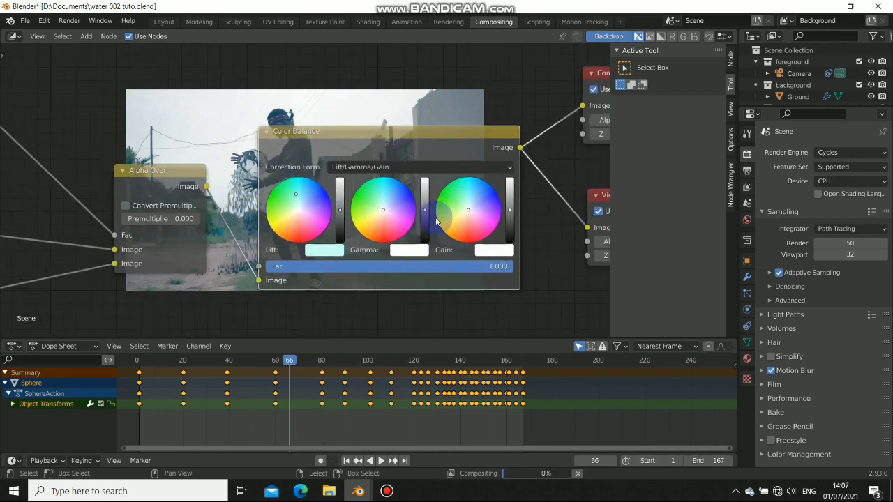
left_click_drag(468, 209, 454, 221)
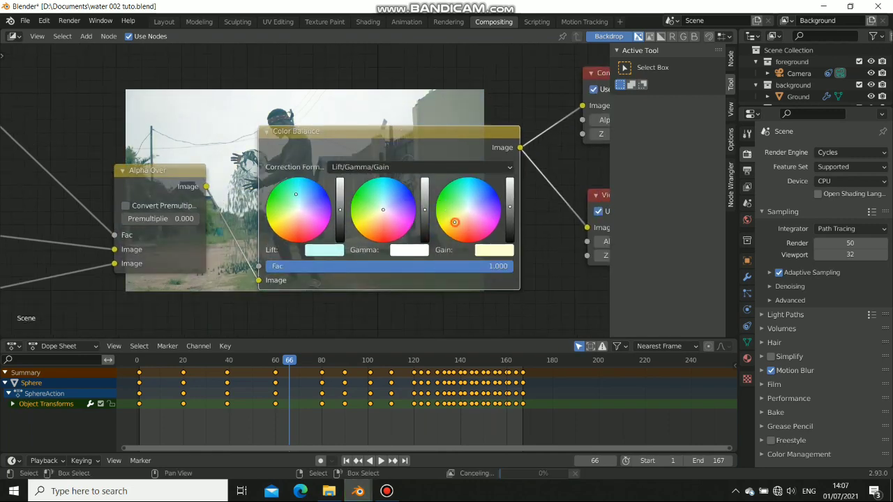
left_click_drag(383, 209, 377, 217)
left_click_drag(296, 194, 302, 196)
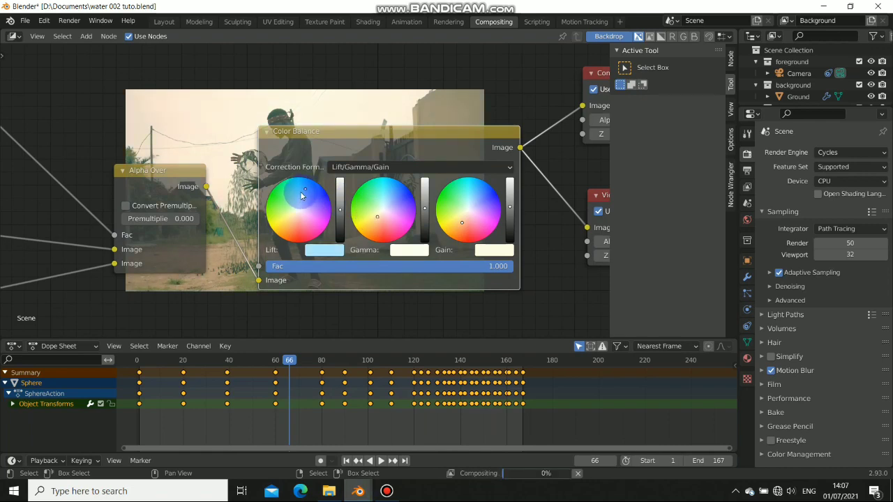
Move the Composite and Viewer nodes to the right to make room
scroll(309, 133, "down", 5)
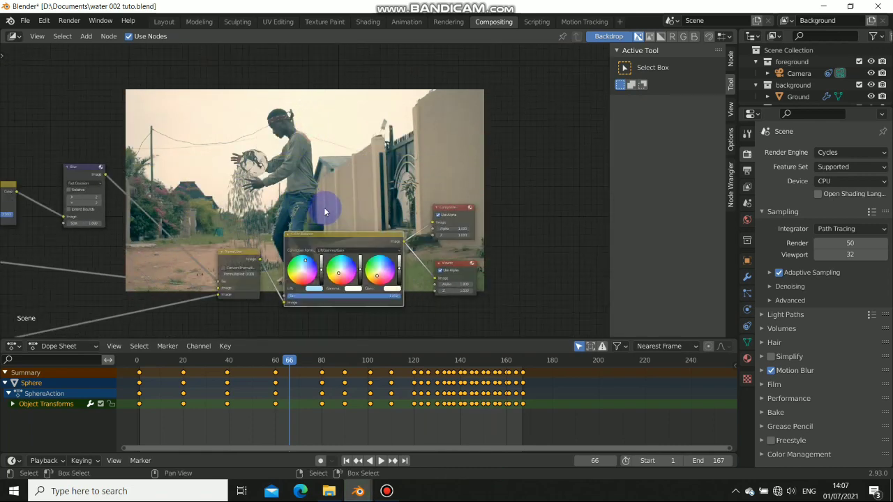
left_click_drag(402, 167, 456, 164)
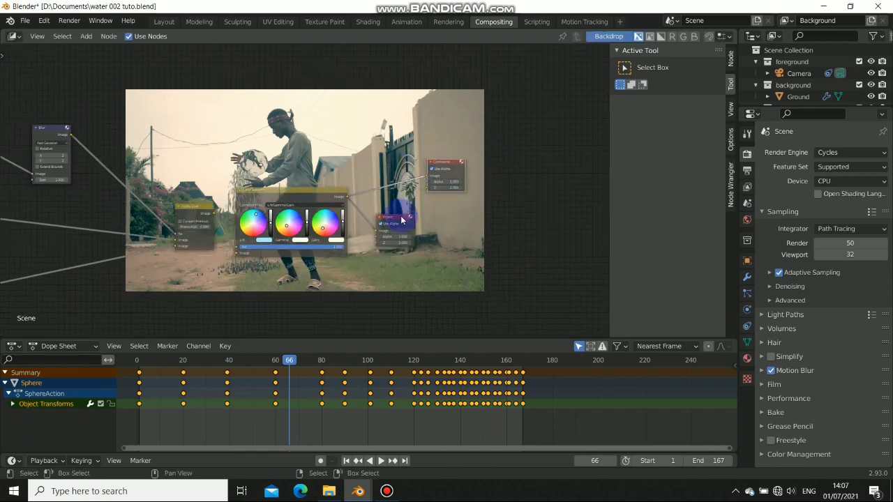
left_click_drag(401, 217, 472, 219)
left_click_drag(455, 163, 486, 169)
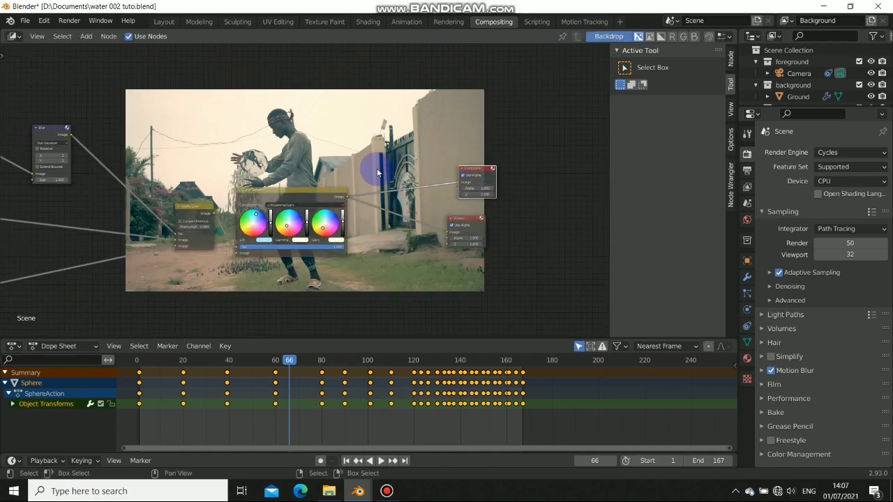
key("shift+a")
mouse_move(332, 181)
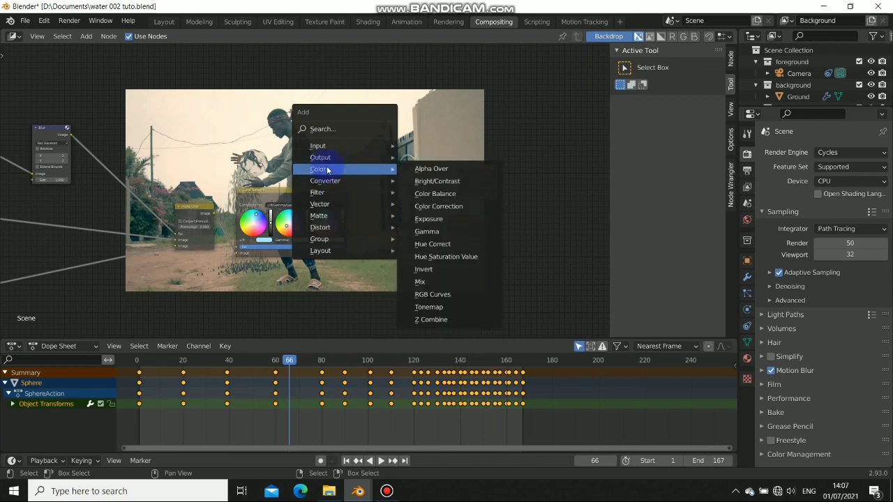
Add a Hue Saturation Value node before Composite with saturation 1.387 and hue 0.467
left_click(432, 256)
left_click(394, 190)
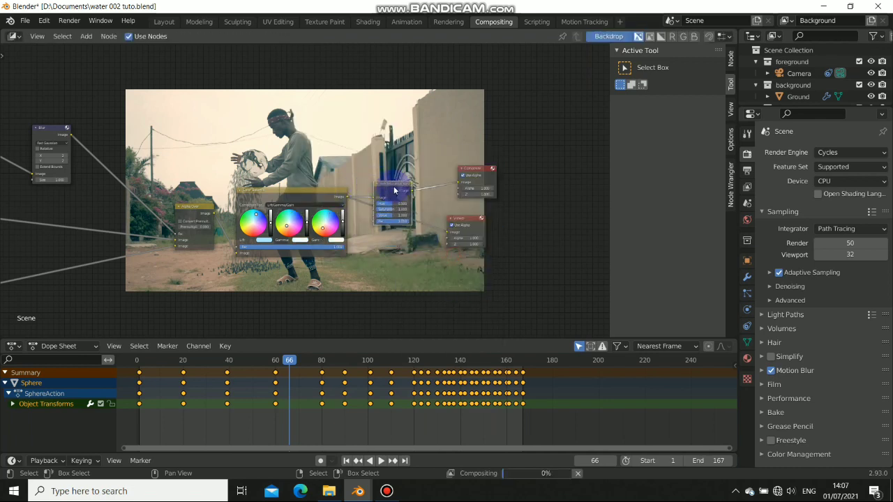
scroll(404, 195, "up", 2)
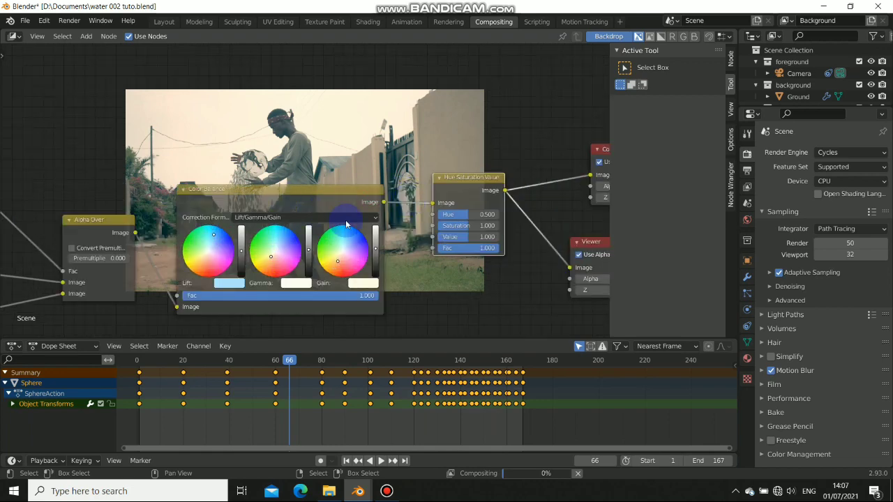
scroll(347, 229, "up", 2)
left_click_drag(331, 229, 348, 228)
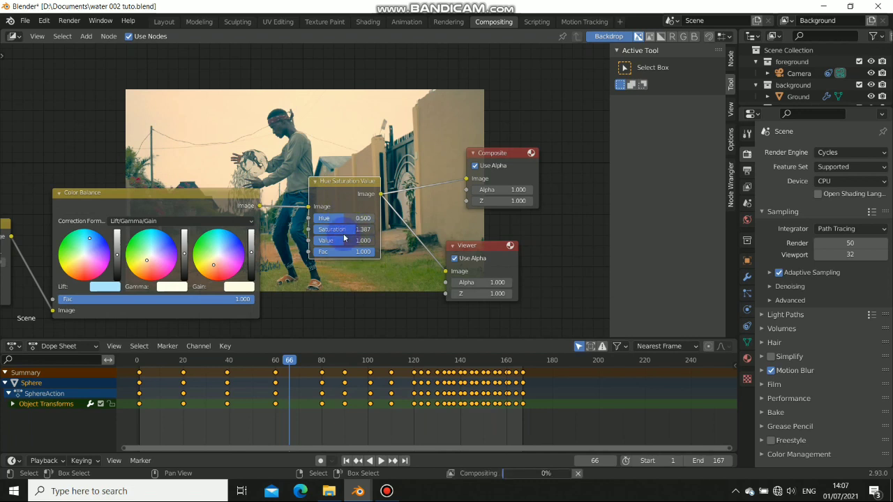
left_click_drag(346, 221, 337, 221)
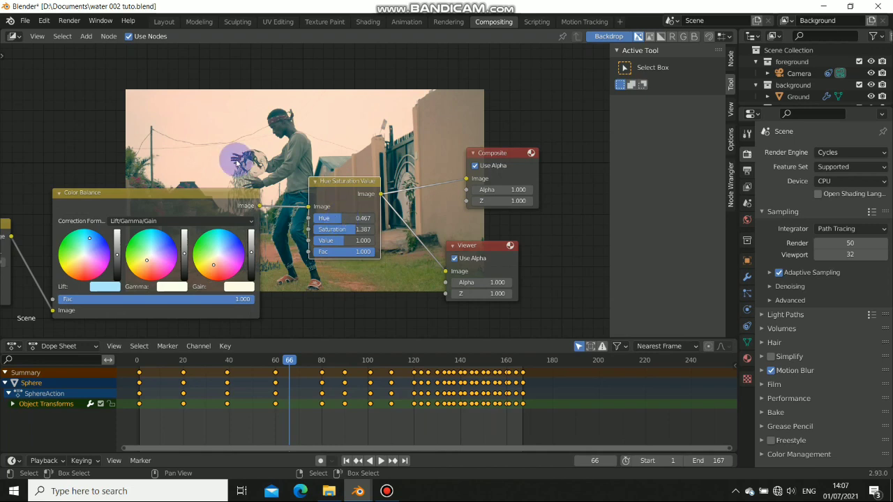
Nudge the Composite and Viewer nodes up-left and re-centre the node tree
scroll(294, 197, "down", 5)
left_click_drag(294, 197, 267, 233, "alt")
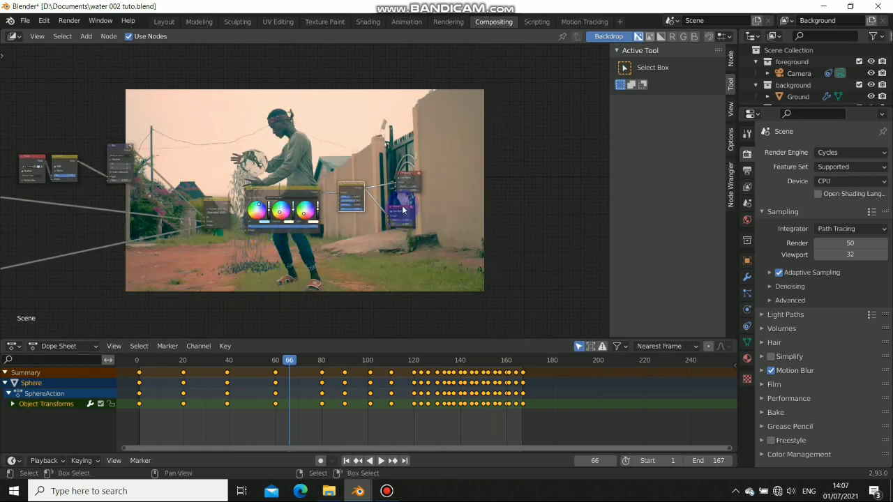
left_click_drag(403, 209, 410, 212)
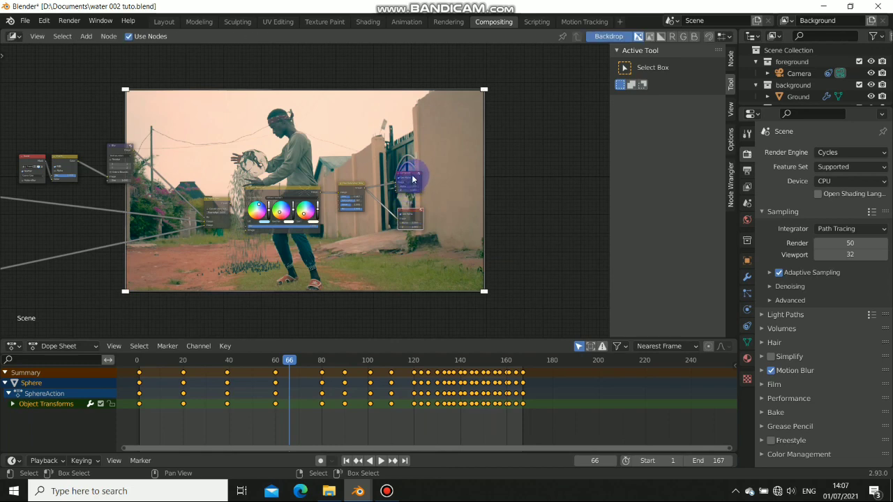
left_click_drag(412, 179, 405, 173)
left_click_drag(406, 209, 399, 200)
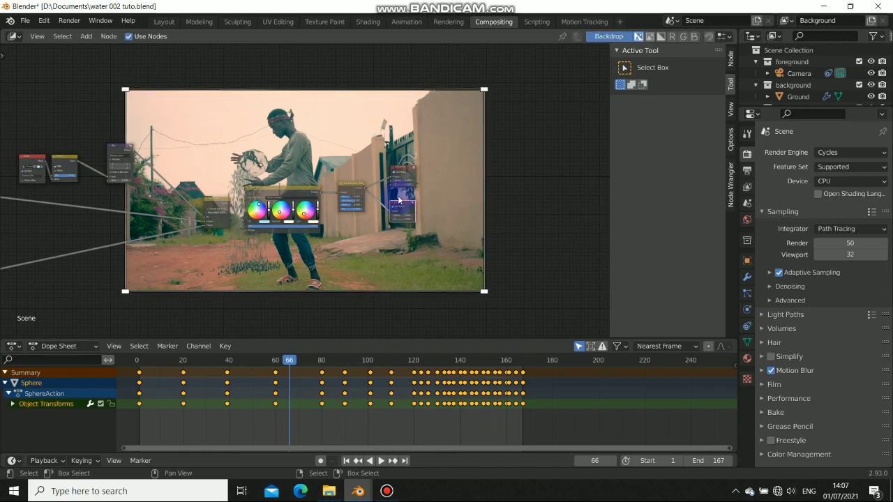
scroll(195, 178, "down", 2)
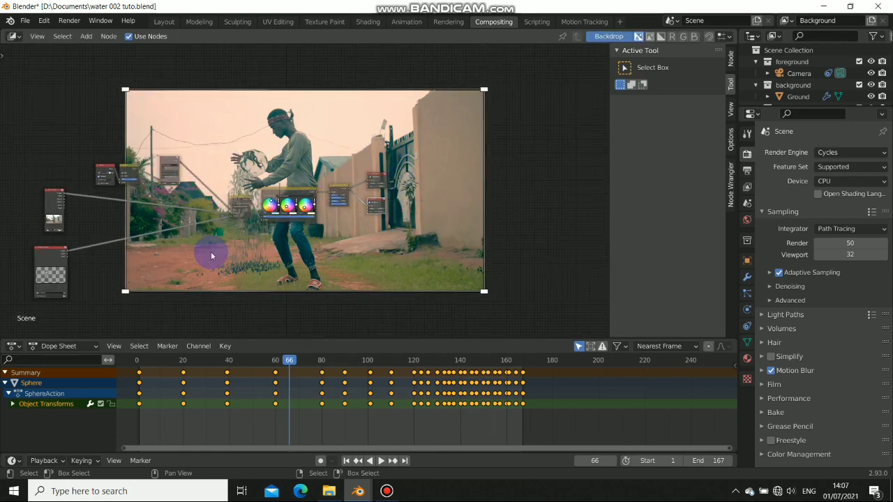
middle_click_drag(318, 251, 393, 244)
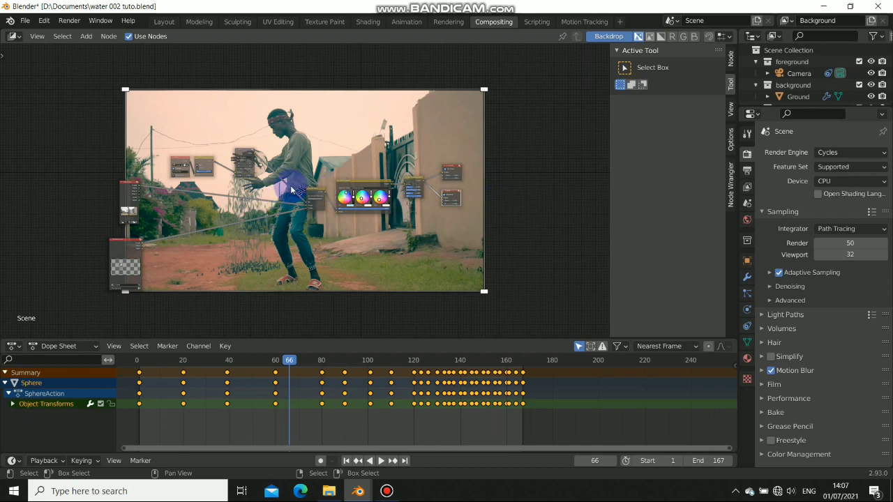
scroll(277, 198, "down", 1)
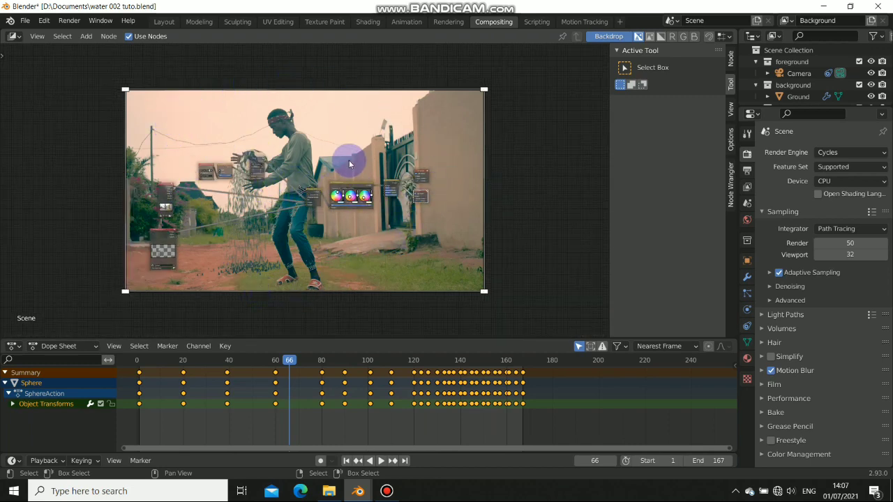
scroll(394, 162, "up", 2)
scroll(411, 160, "up", 1)
scroll(533, 191, "down", 2)
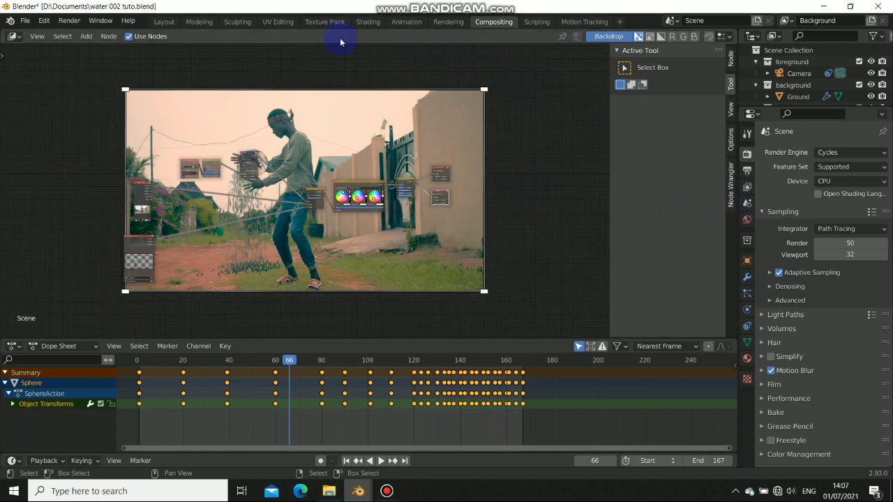
From the Layout workspace, point the render output to Videos as 'water bender 002ss'
left_click(164, 22)
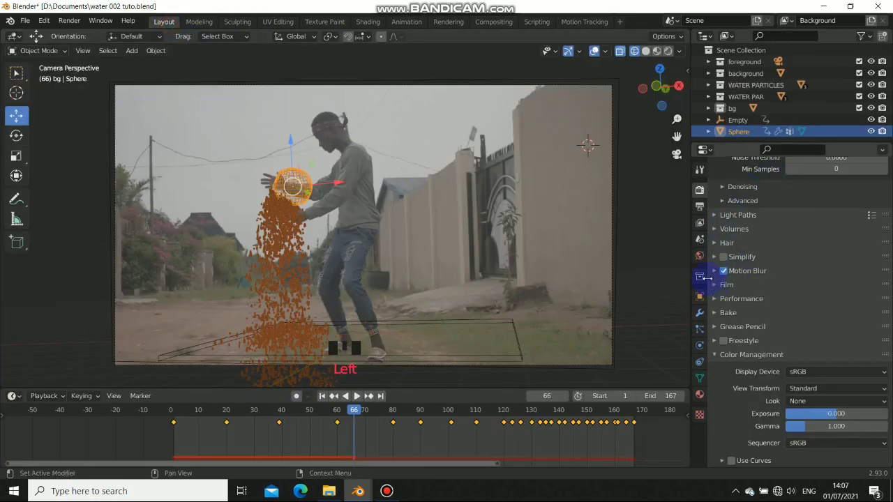
left_click(700, 206)
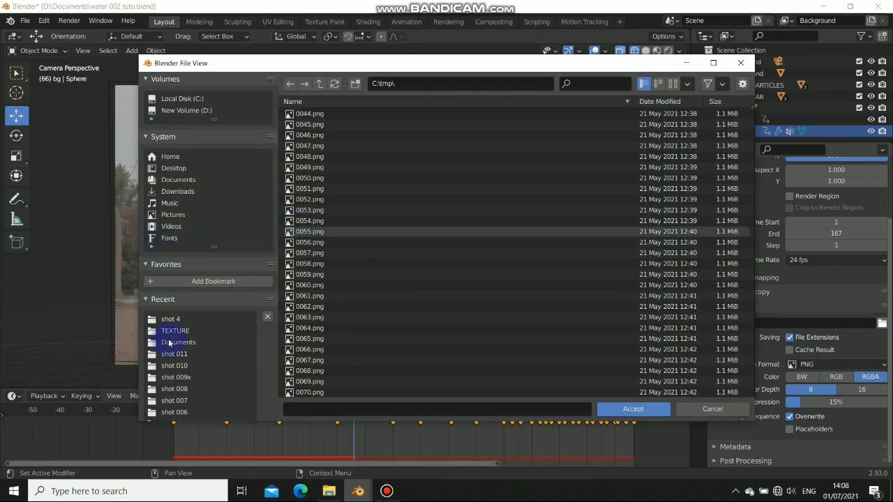
left_click(172, 227)
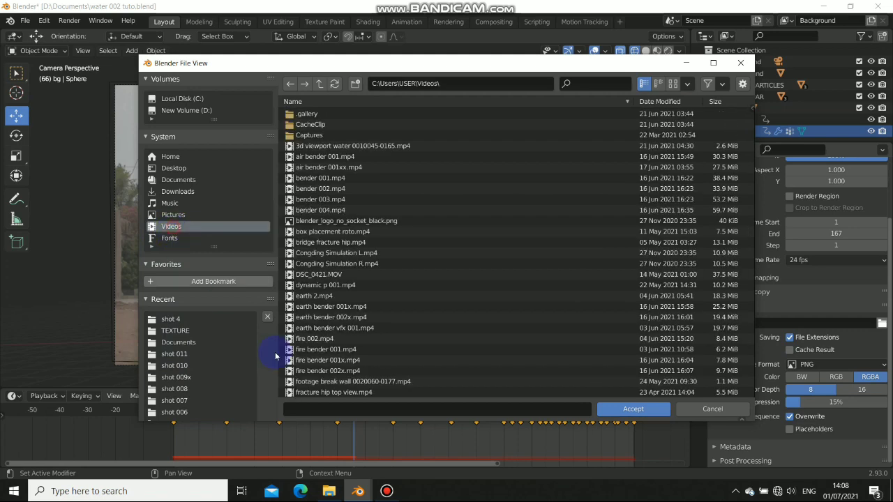
left_click(350, 409)
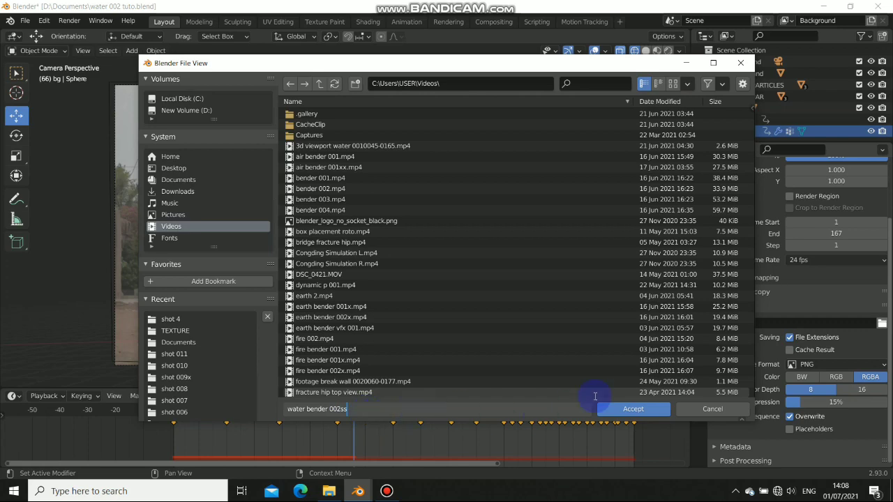
left_click(637, 411)
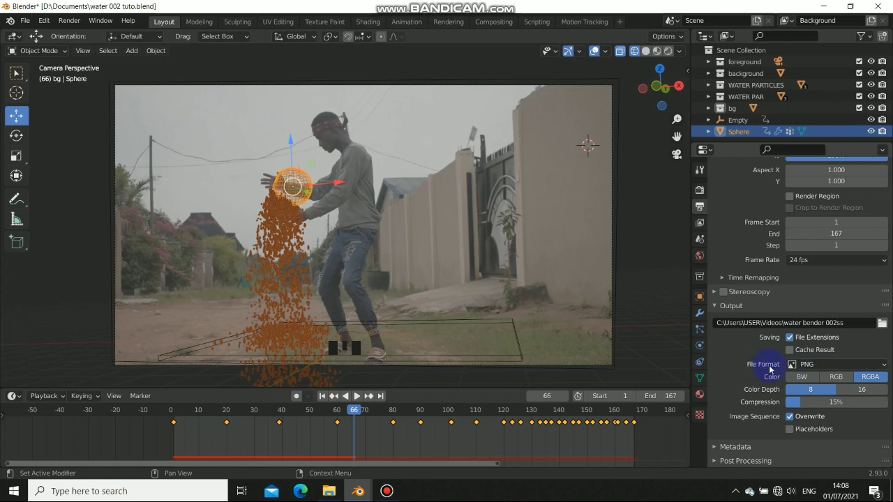
Set the output file format to FFmpeg Video with an MPEG-4 container
left_click(798, 364)
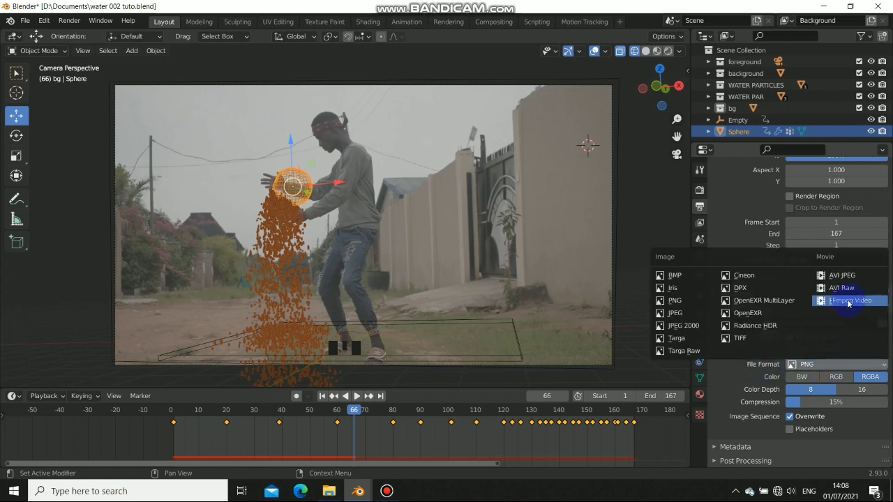
left_click(870, 308)
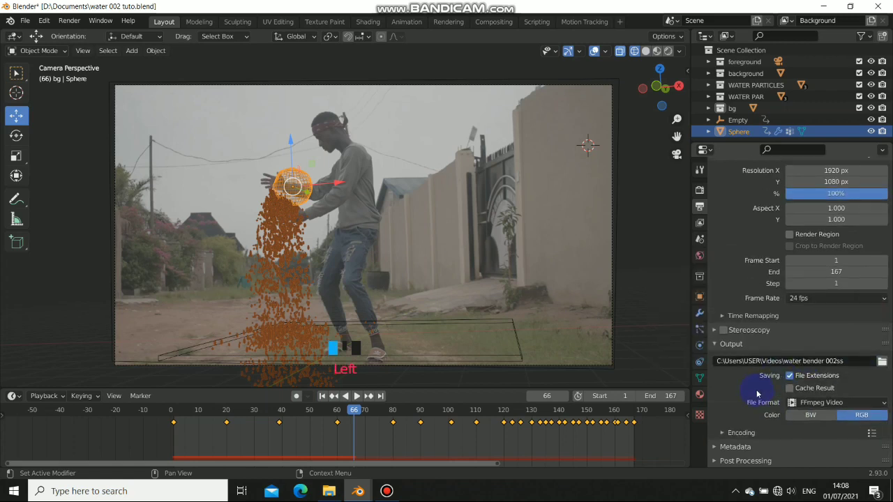
left_click(721, 433)
scroll(758, 420, "down", 3)
left_click(799, 354)
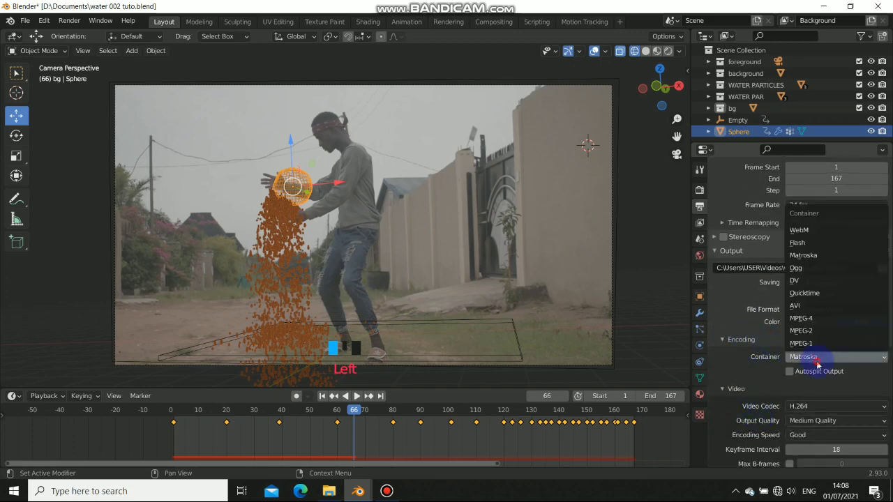
left_click(814, 320)
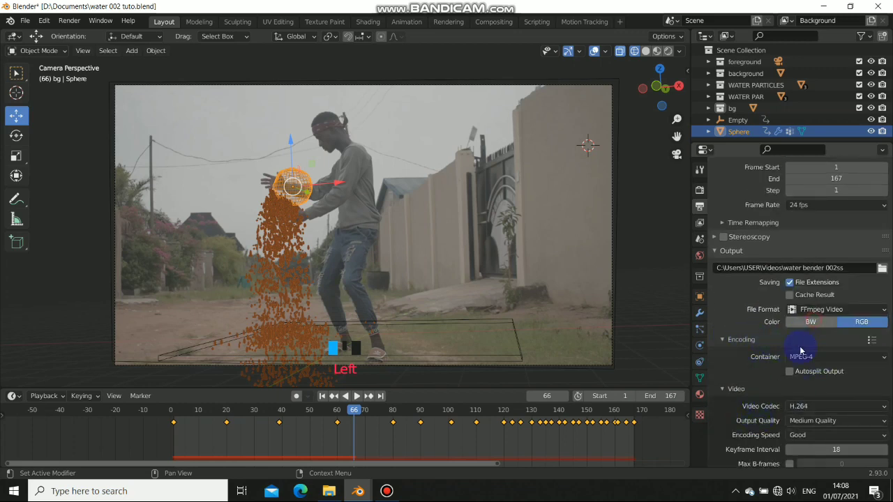
scroll(788, 418, "down", 2)
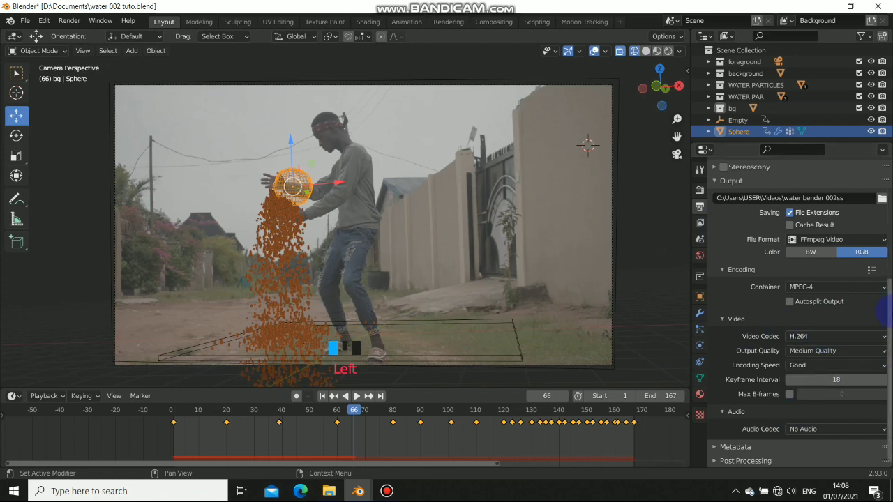
Open and dismiss the Render menu without rendering, then orbit the scene to a top view
left_click(61, 26)
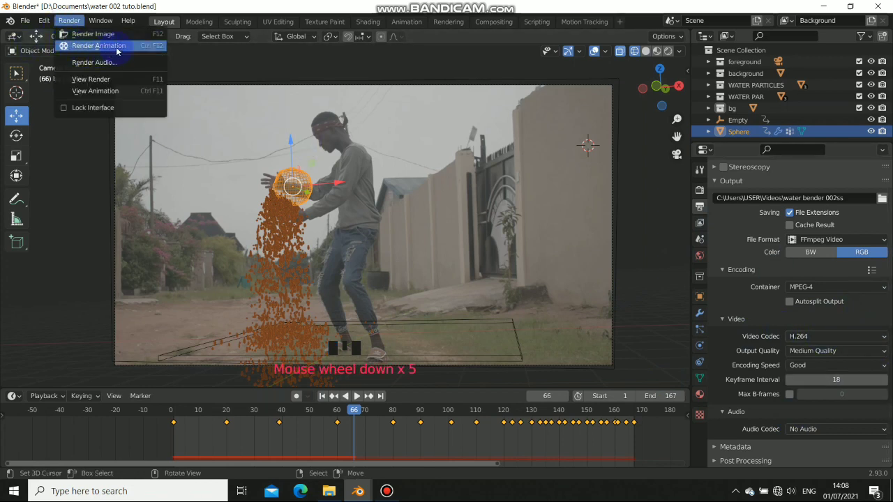
left_click(407, 213)
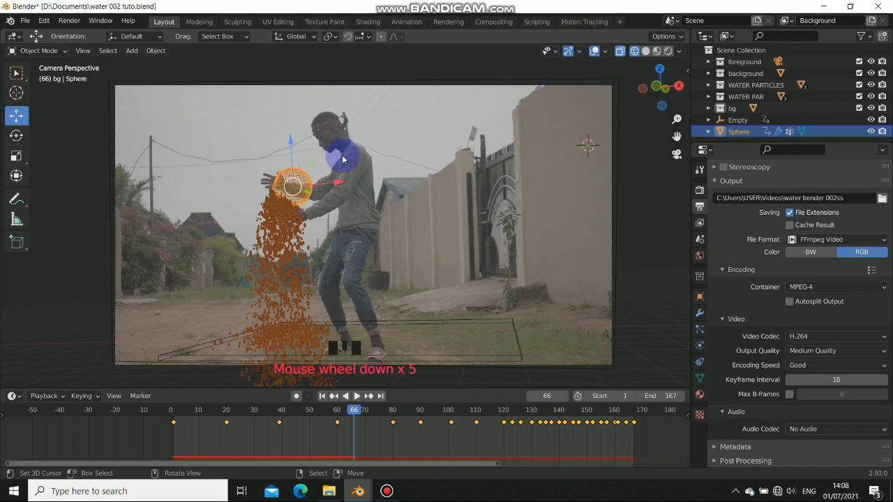
scroll(489, 233, "down", 3)
middle_click_drag(206, 208, 365, 229)
scroll(421, 255, "down", 6)
middle_click_drag(420, 255, 300, 214)
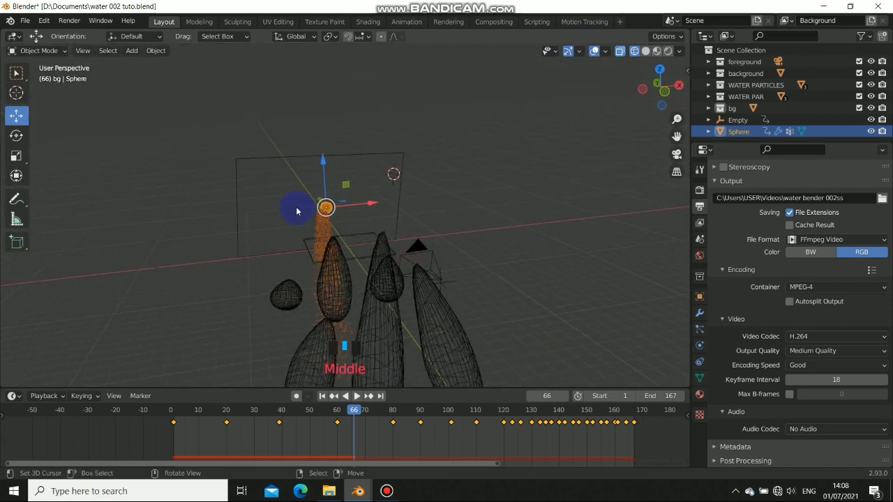